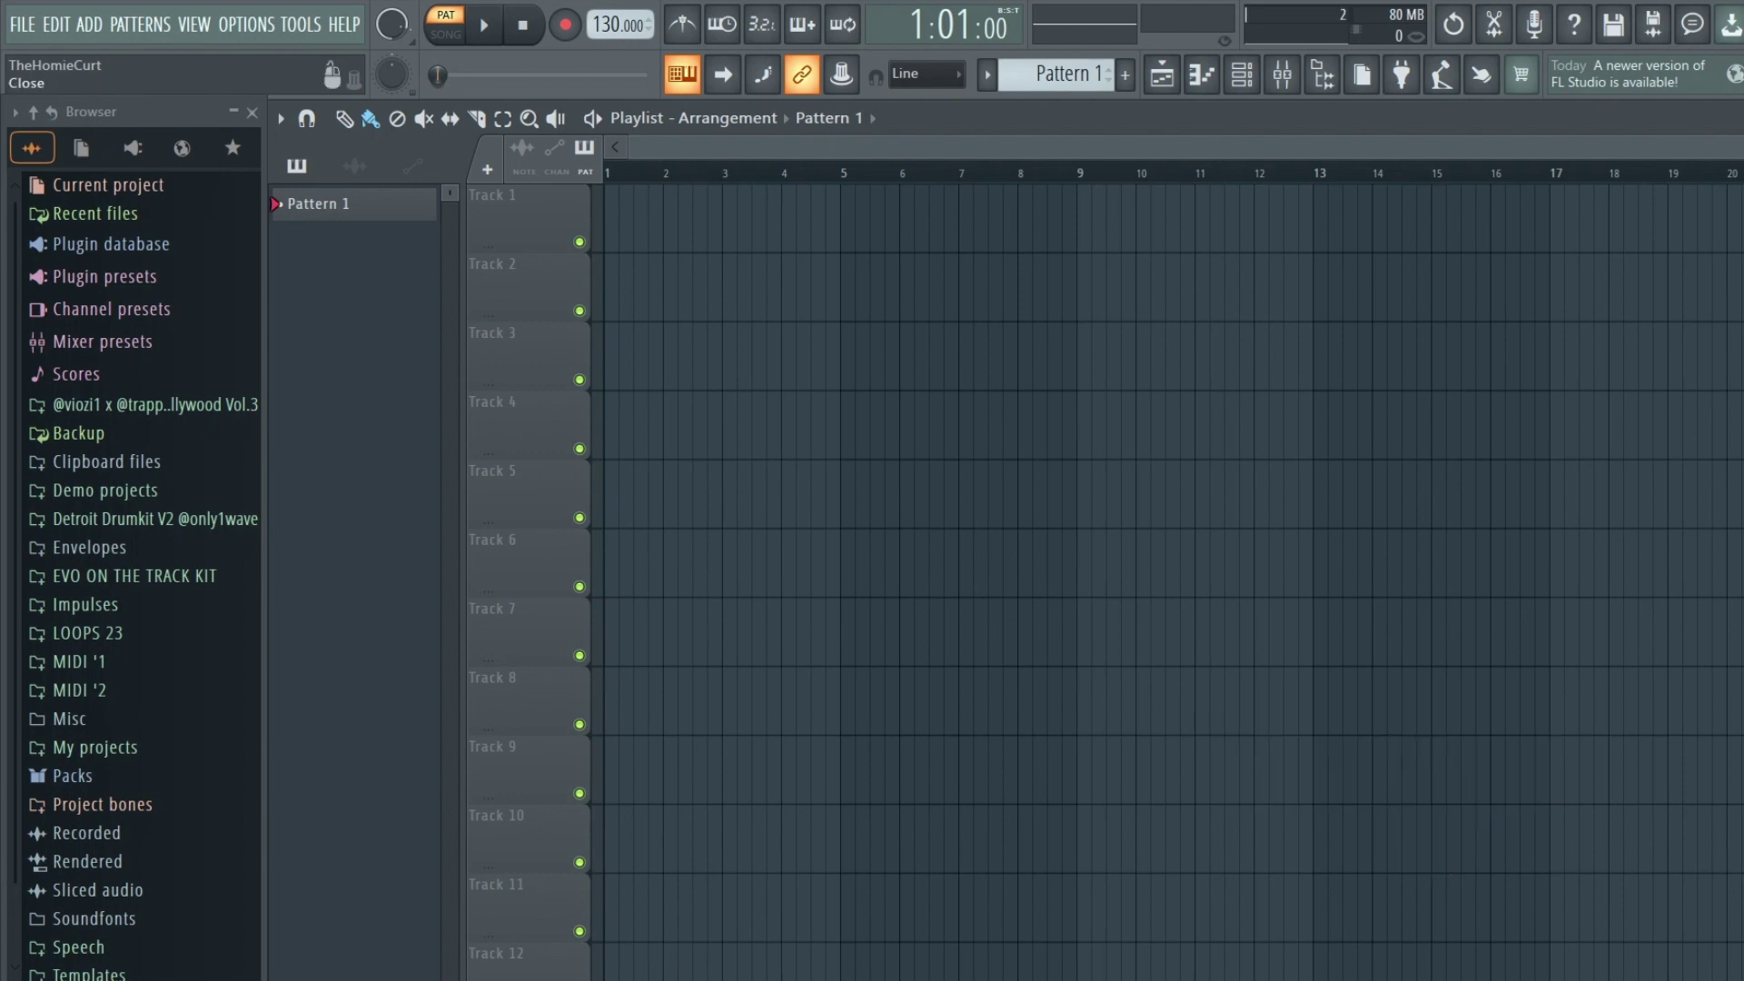
- Leave FL Studio for the Plugin Boutique site in the browser and open its free Instruments category
key("alt+F4")
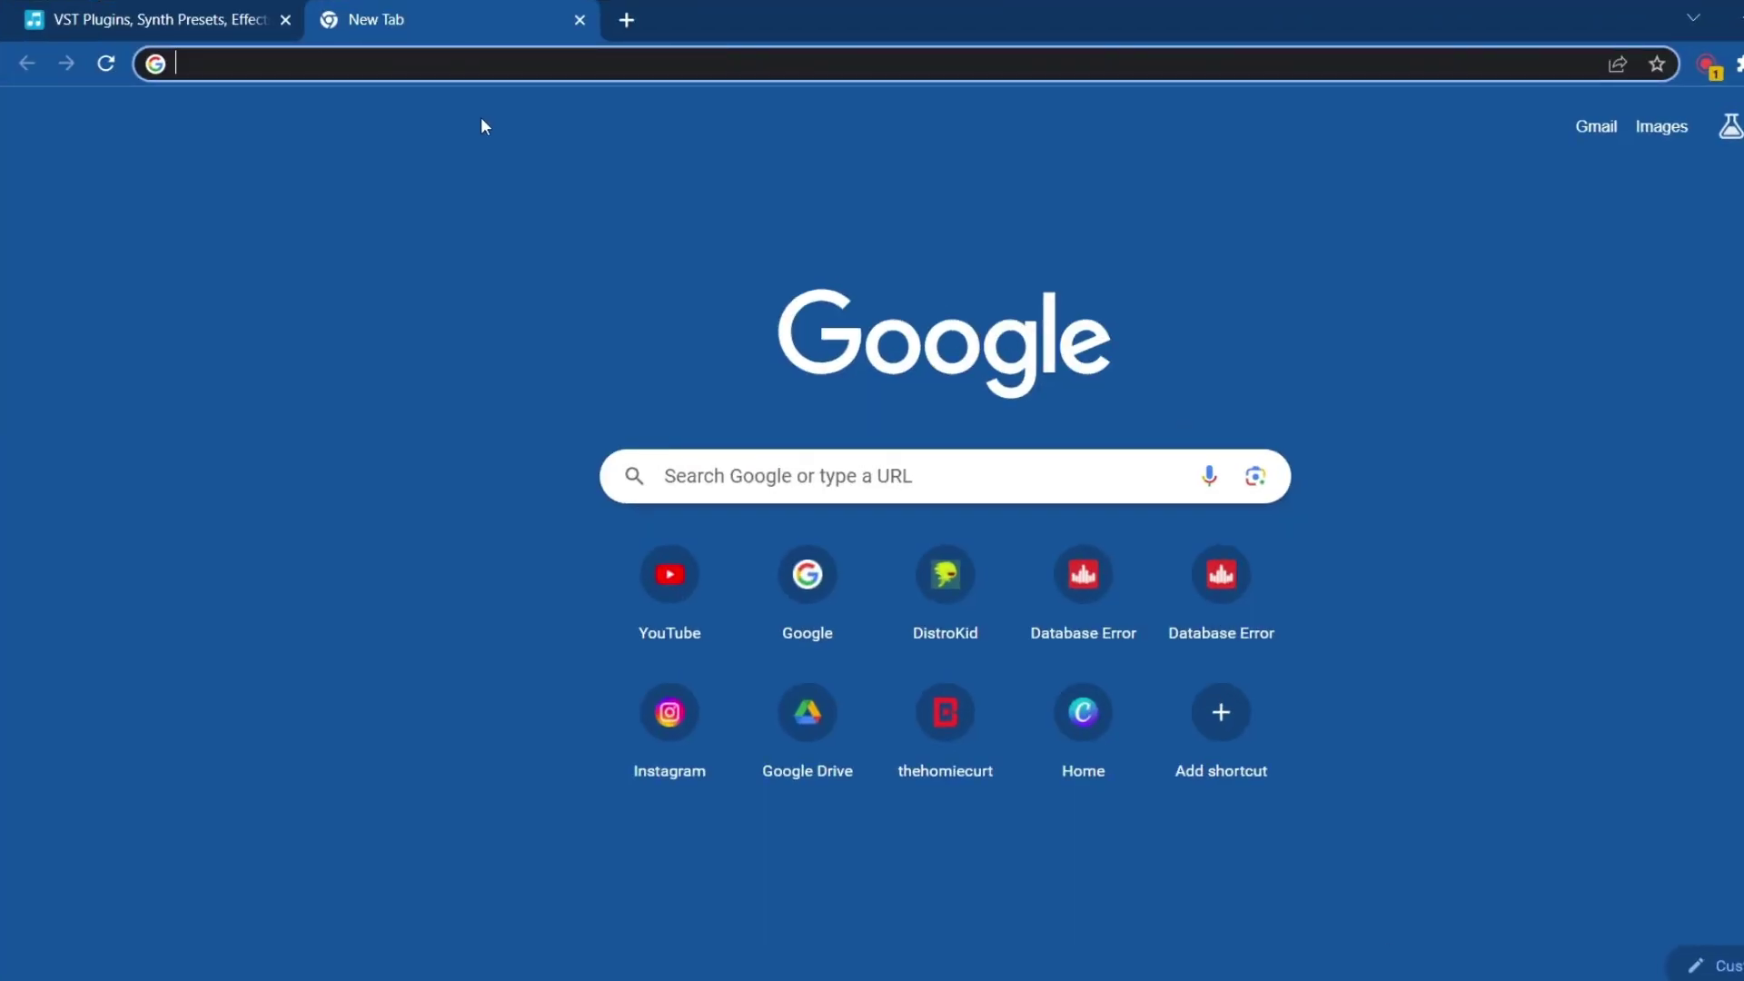
left_click(209, 16)
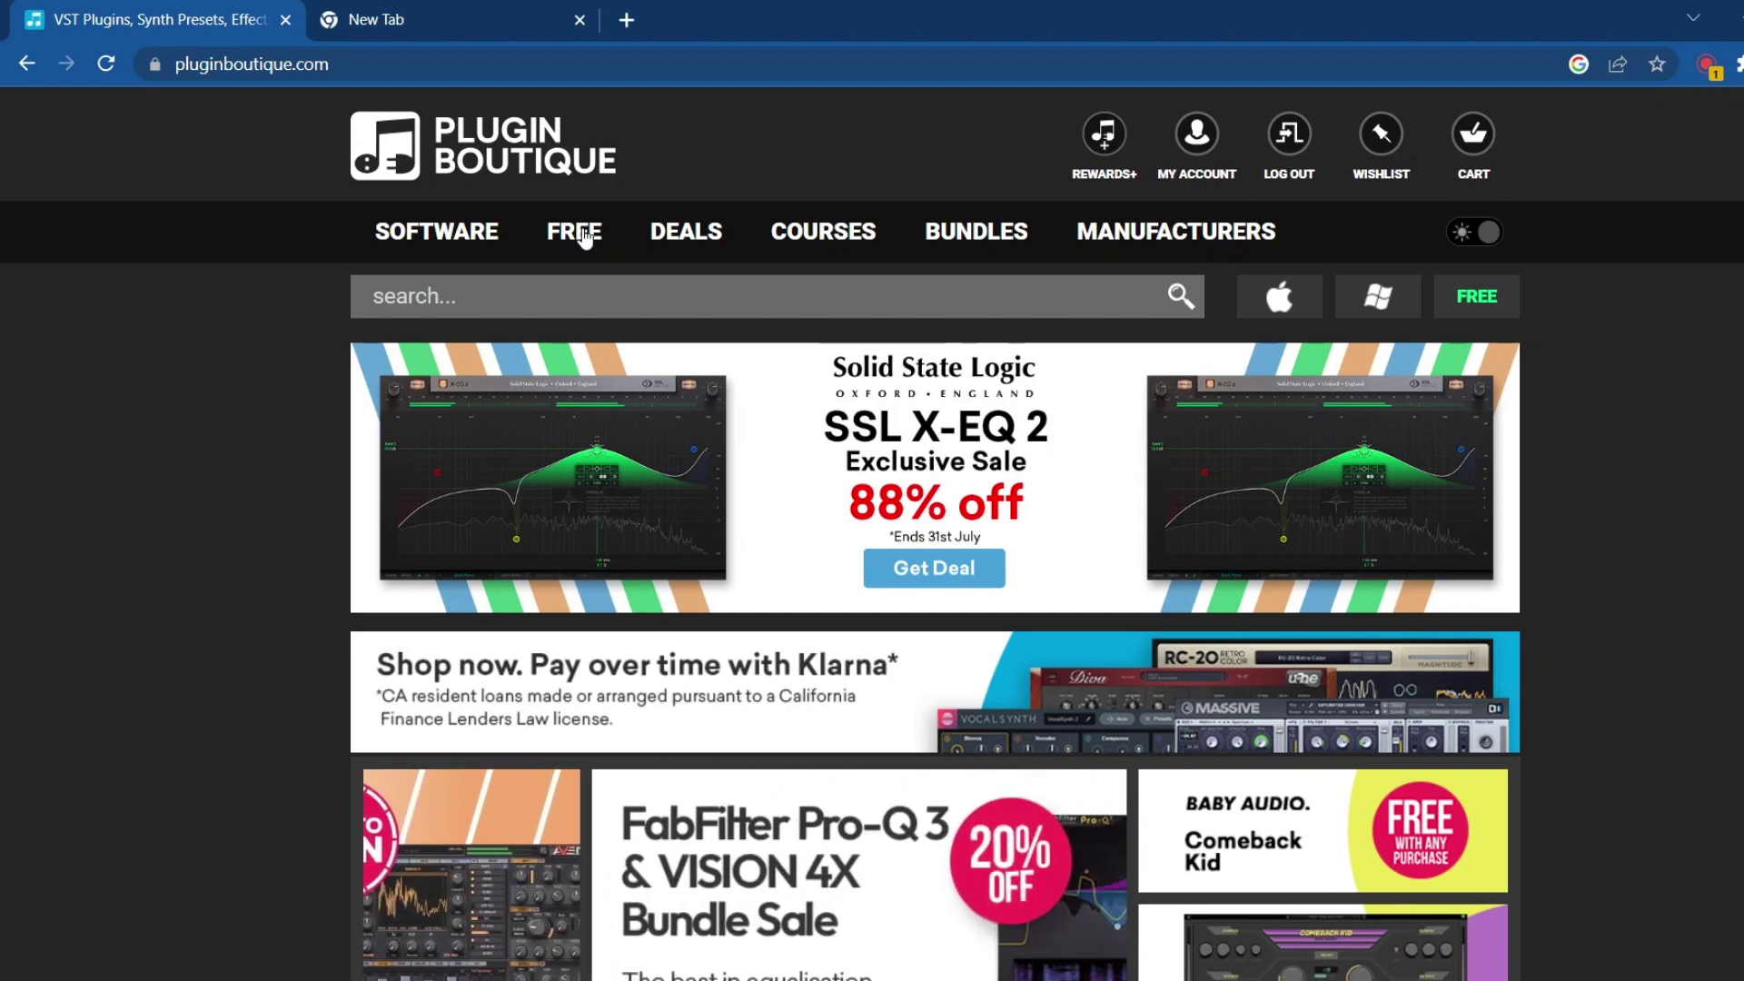
left_click(584, 237)
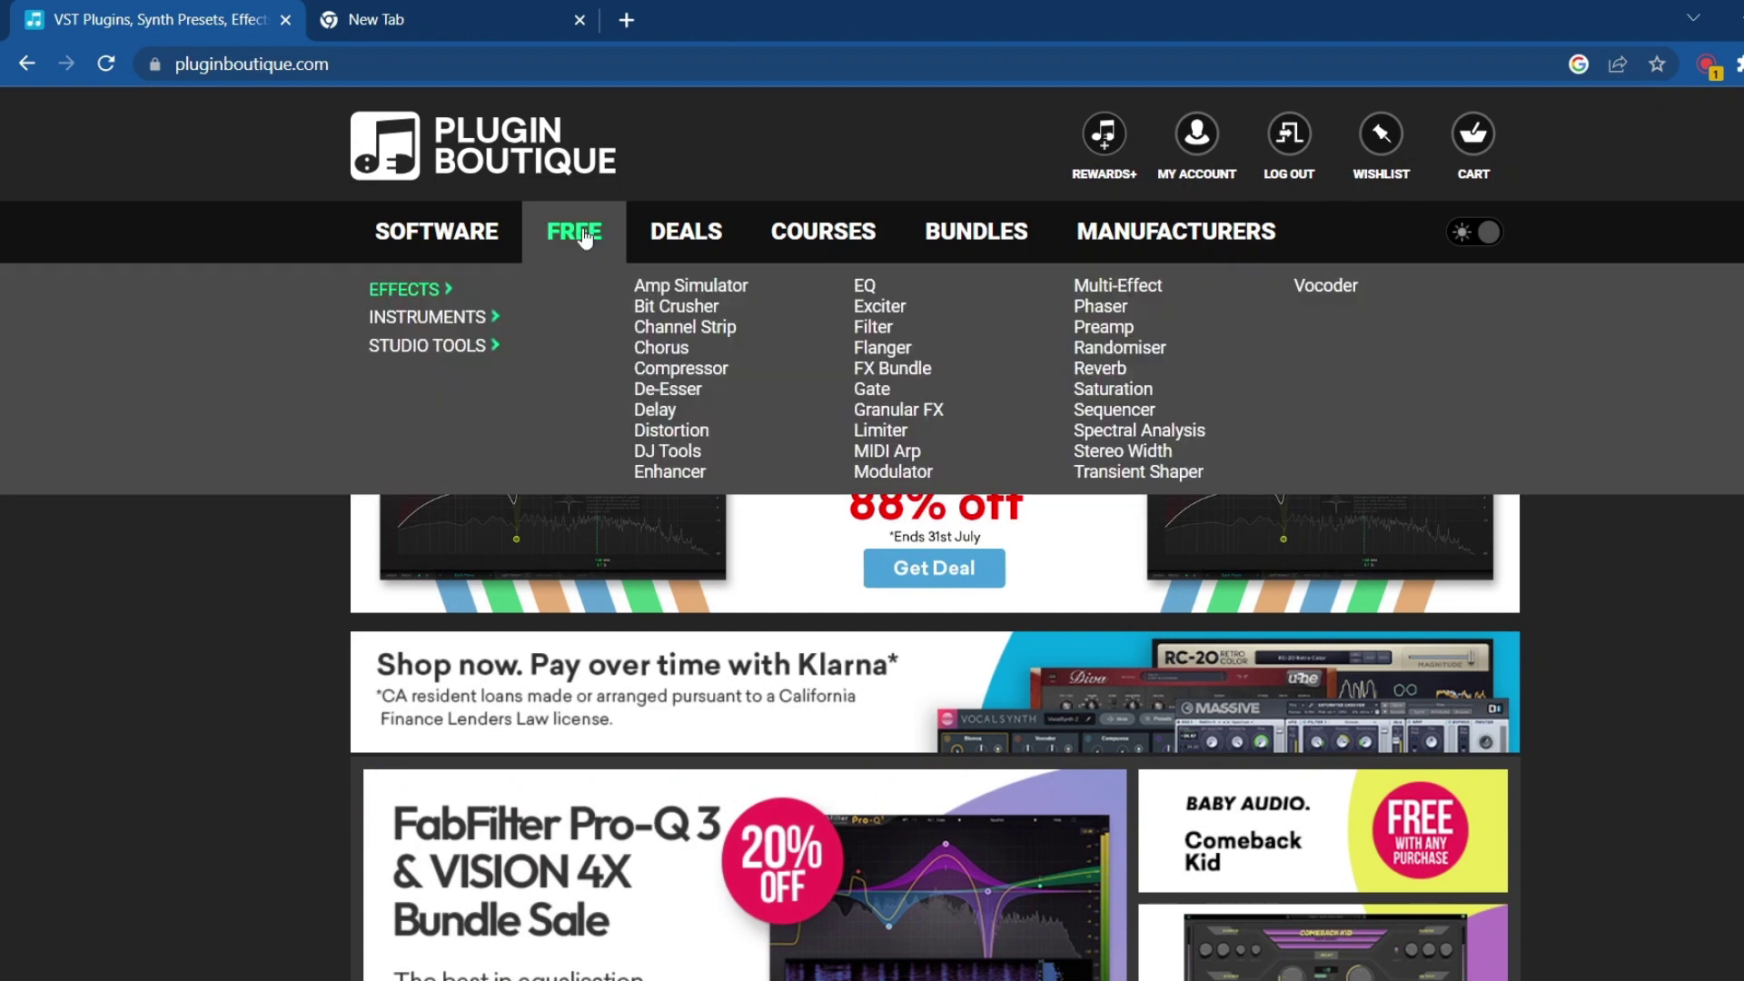
mouse_move(458, 322)
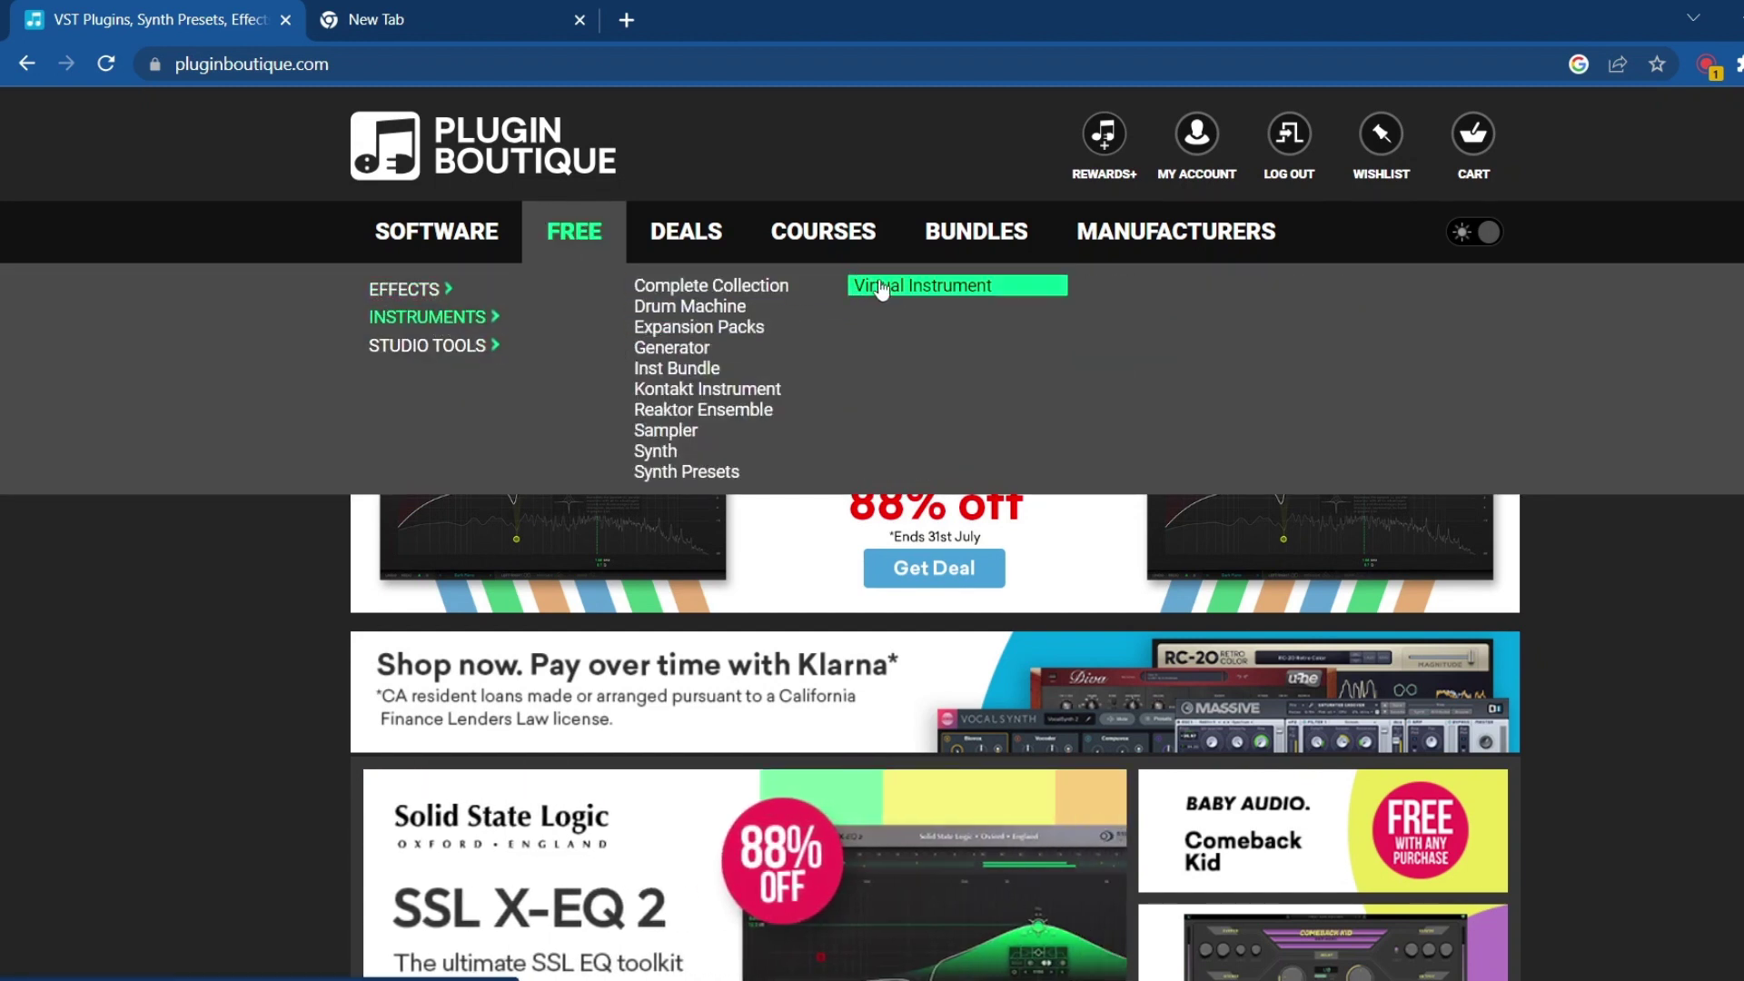
left_click(527, 319)
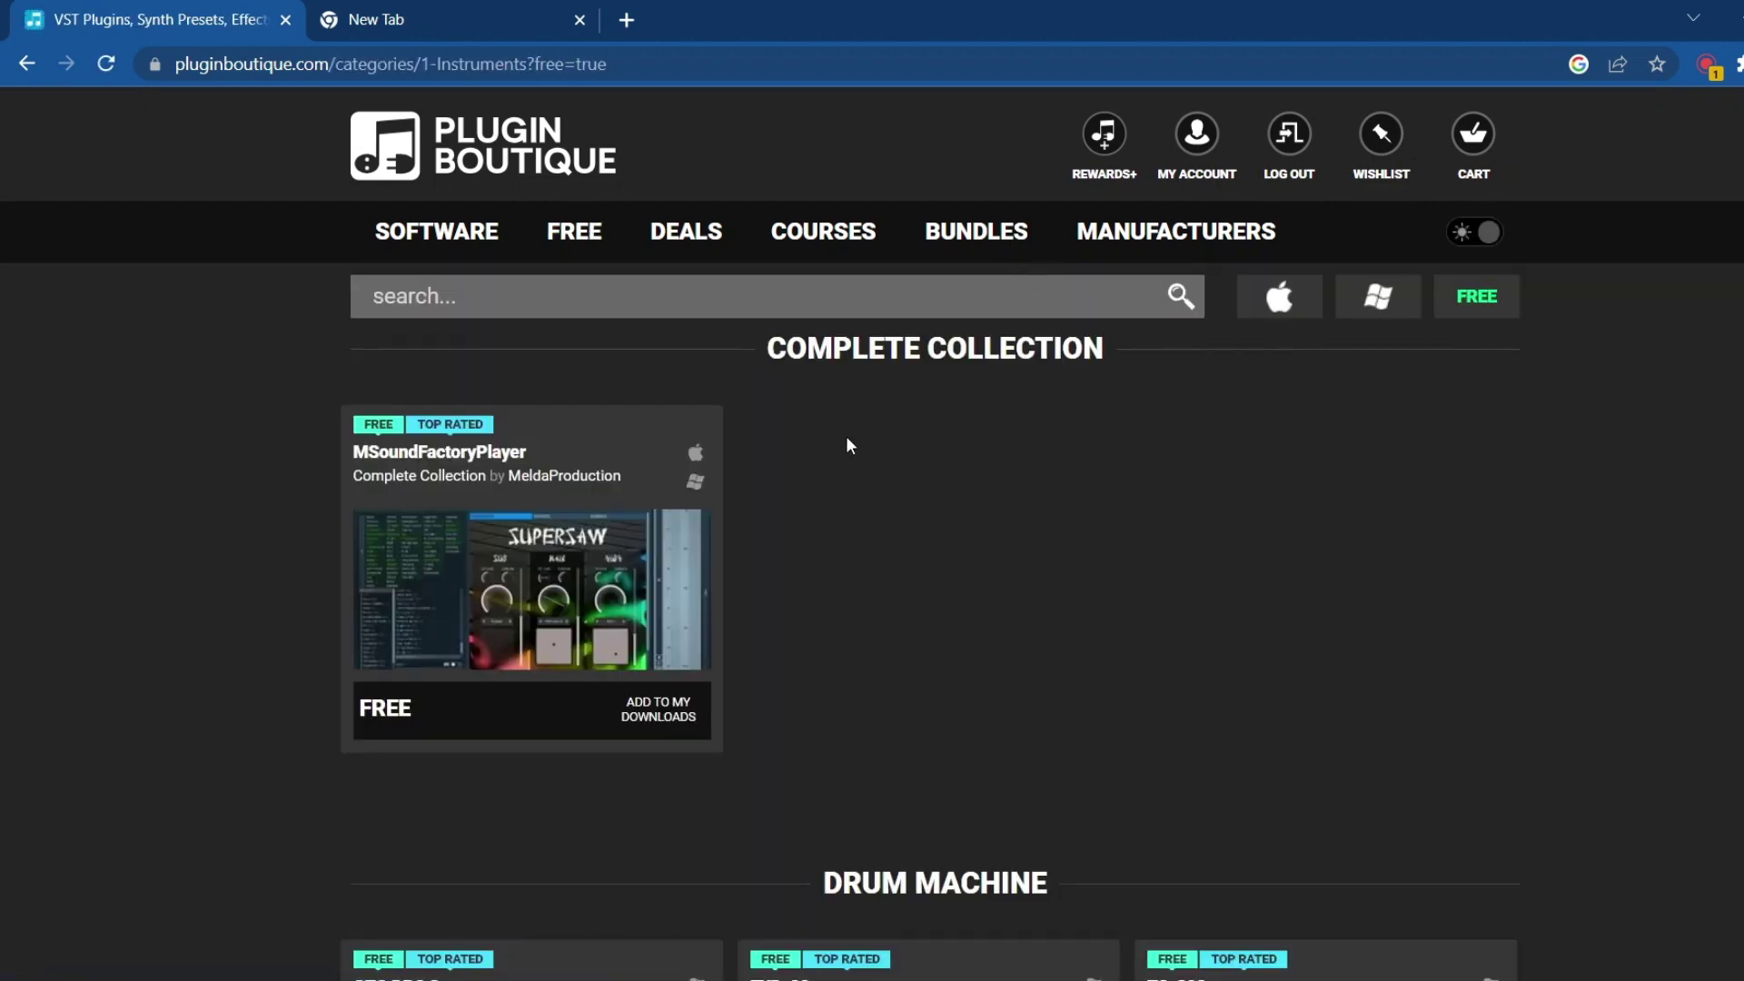
- Open the MSoundFactoryPlayer product page from the Complete Collection section and add the plugin to the account's downloads
scroll(750, 511, "down", 3)
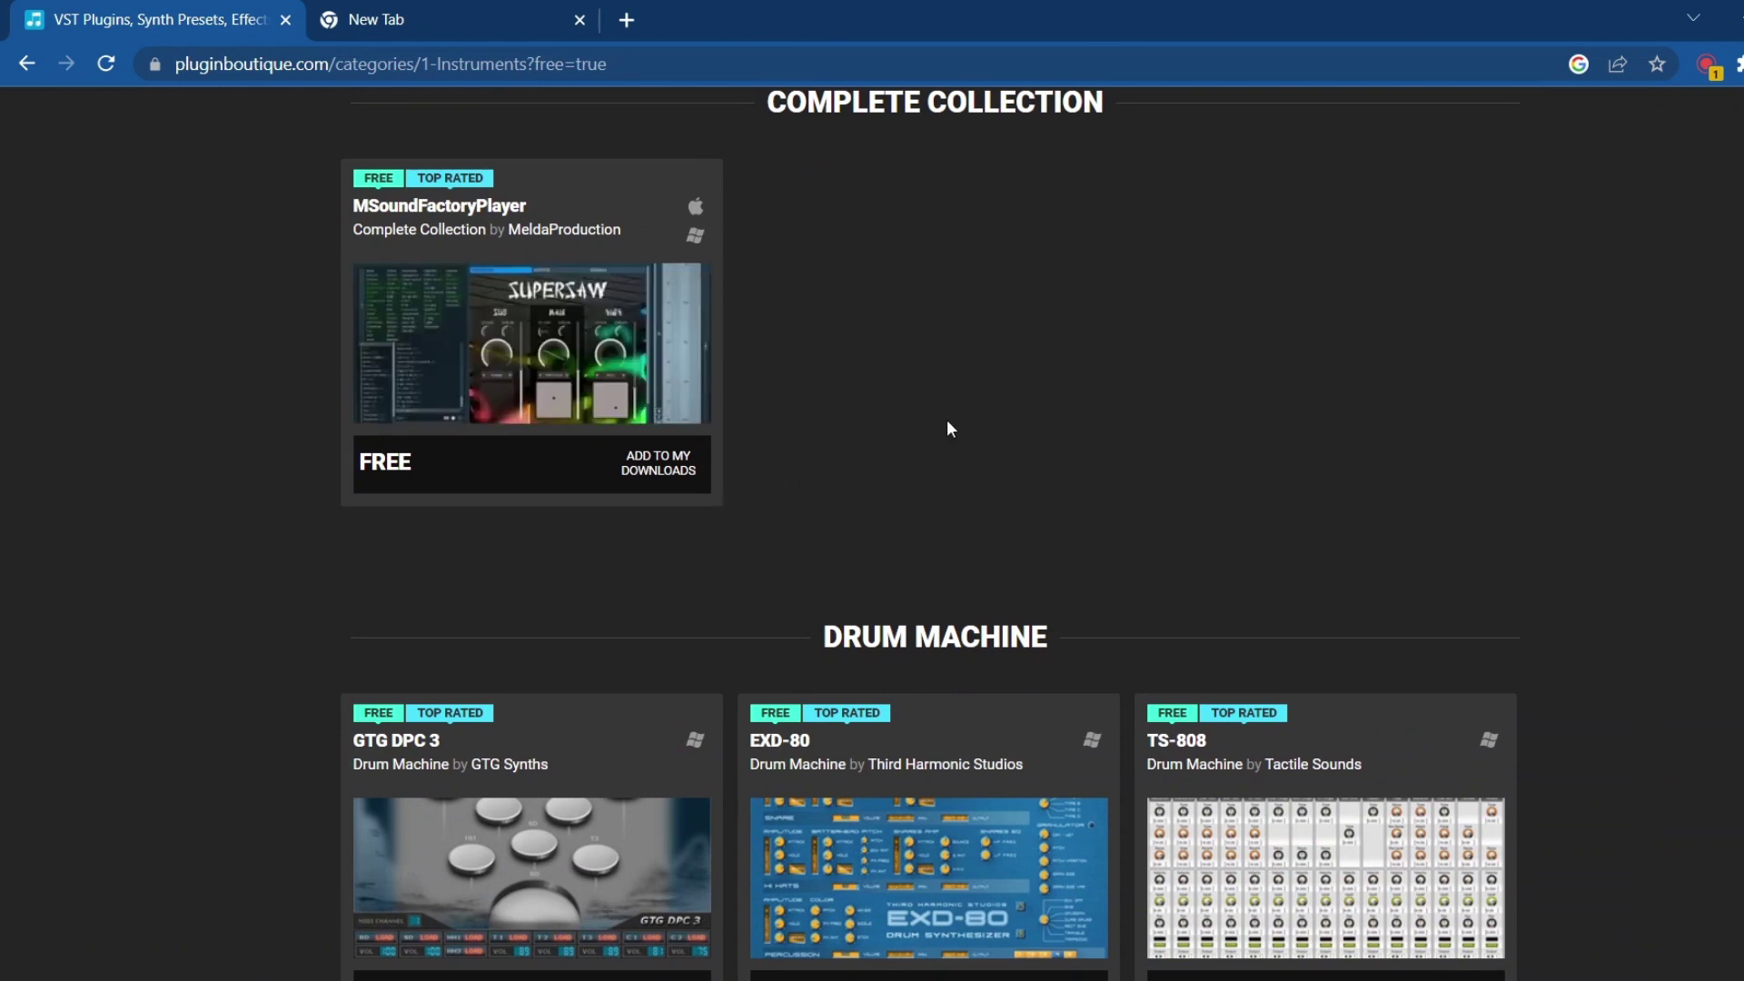
scroll(950, 420, "up", 3)
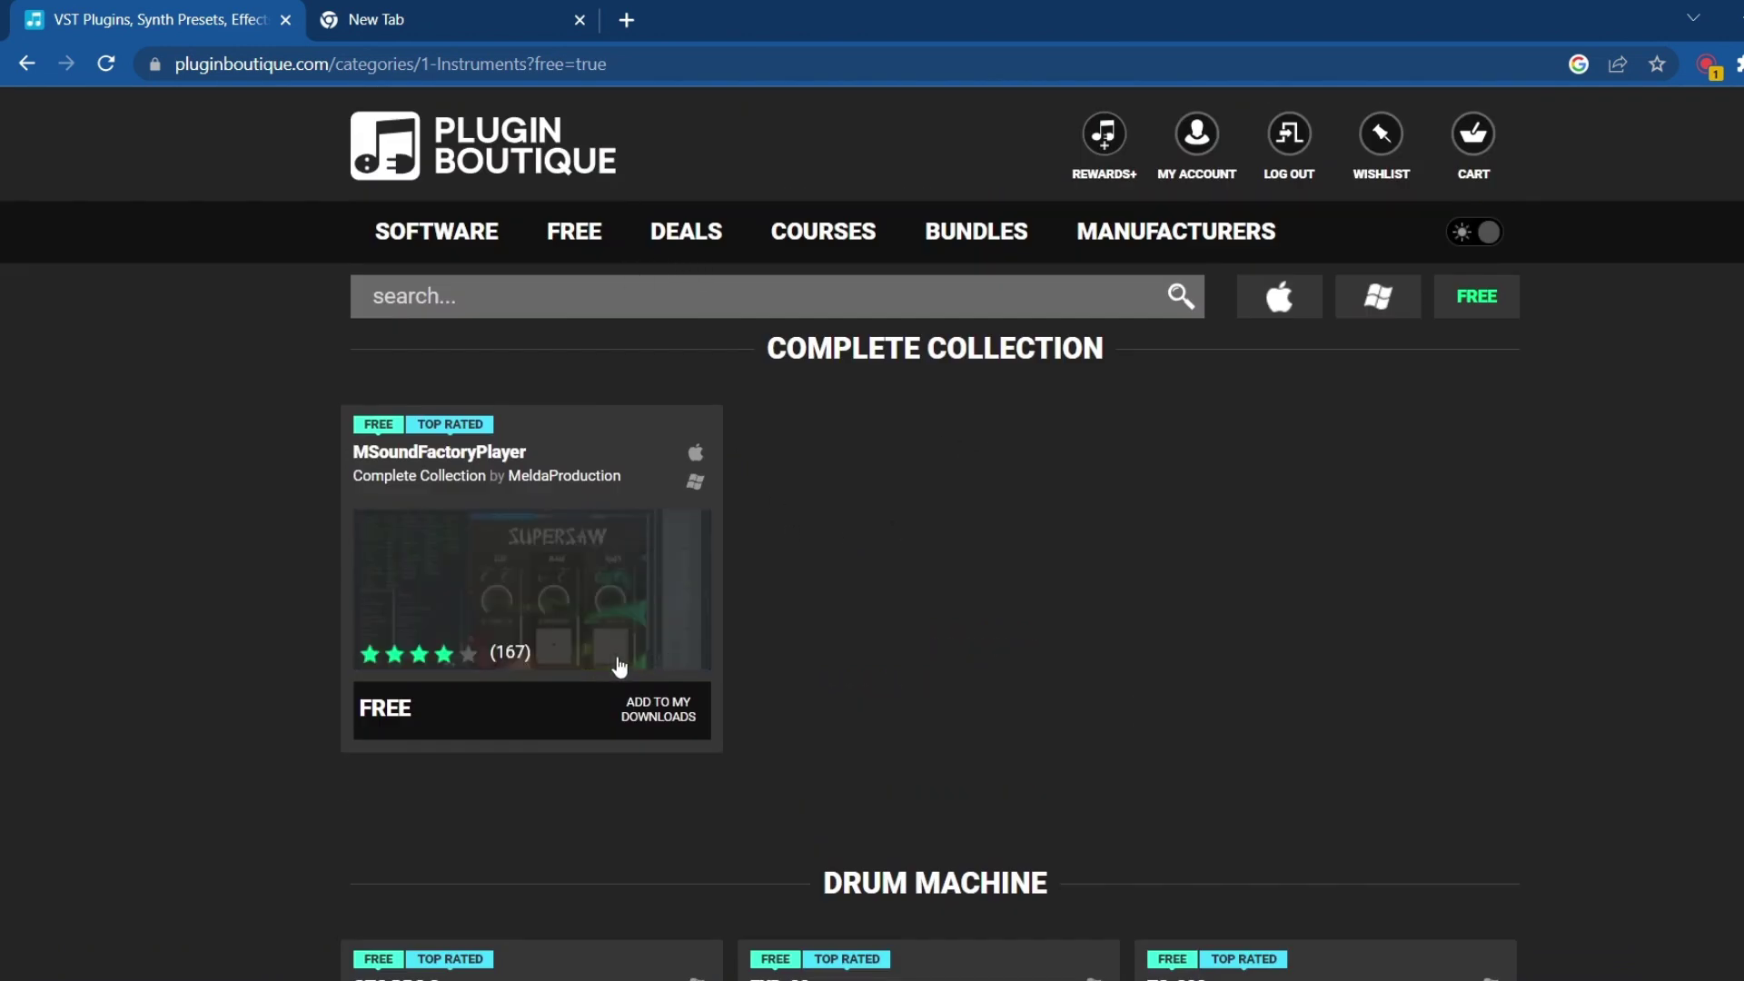
left_click(584, 590)
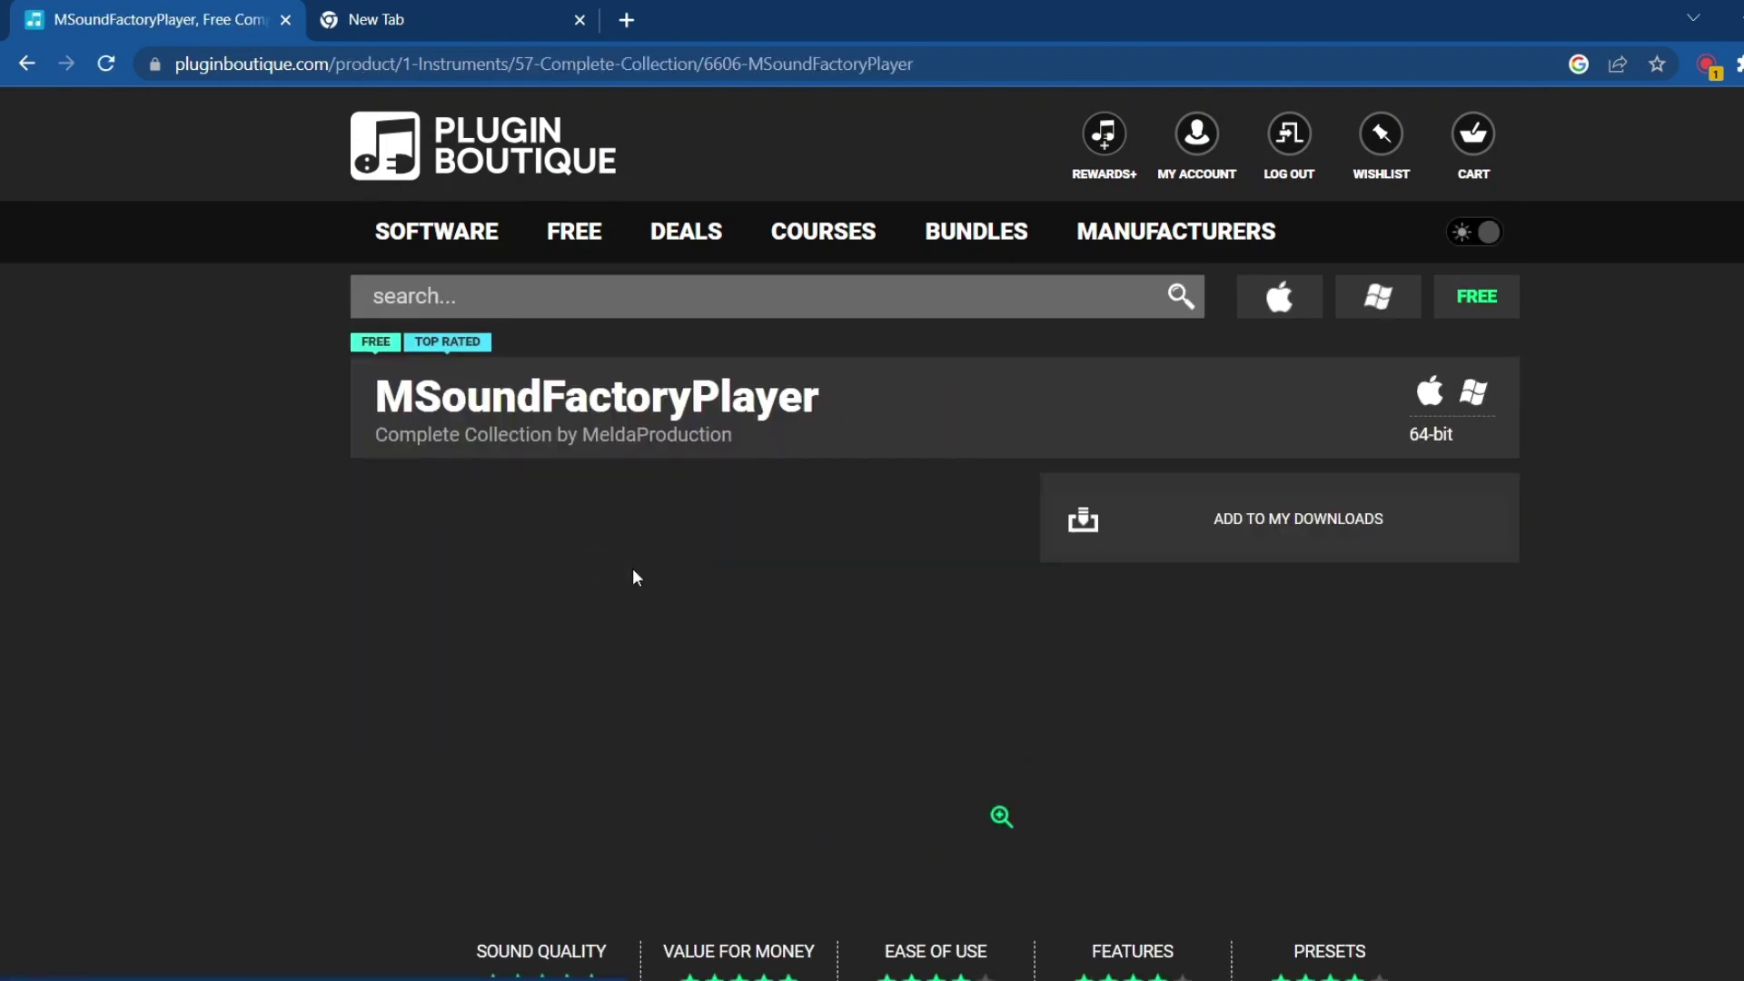
scroll(1435, 604, "down", 2)
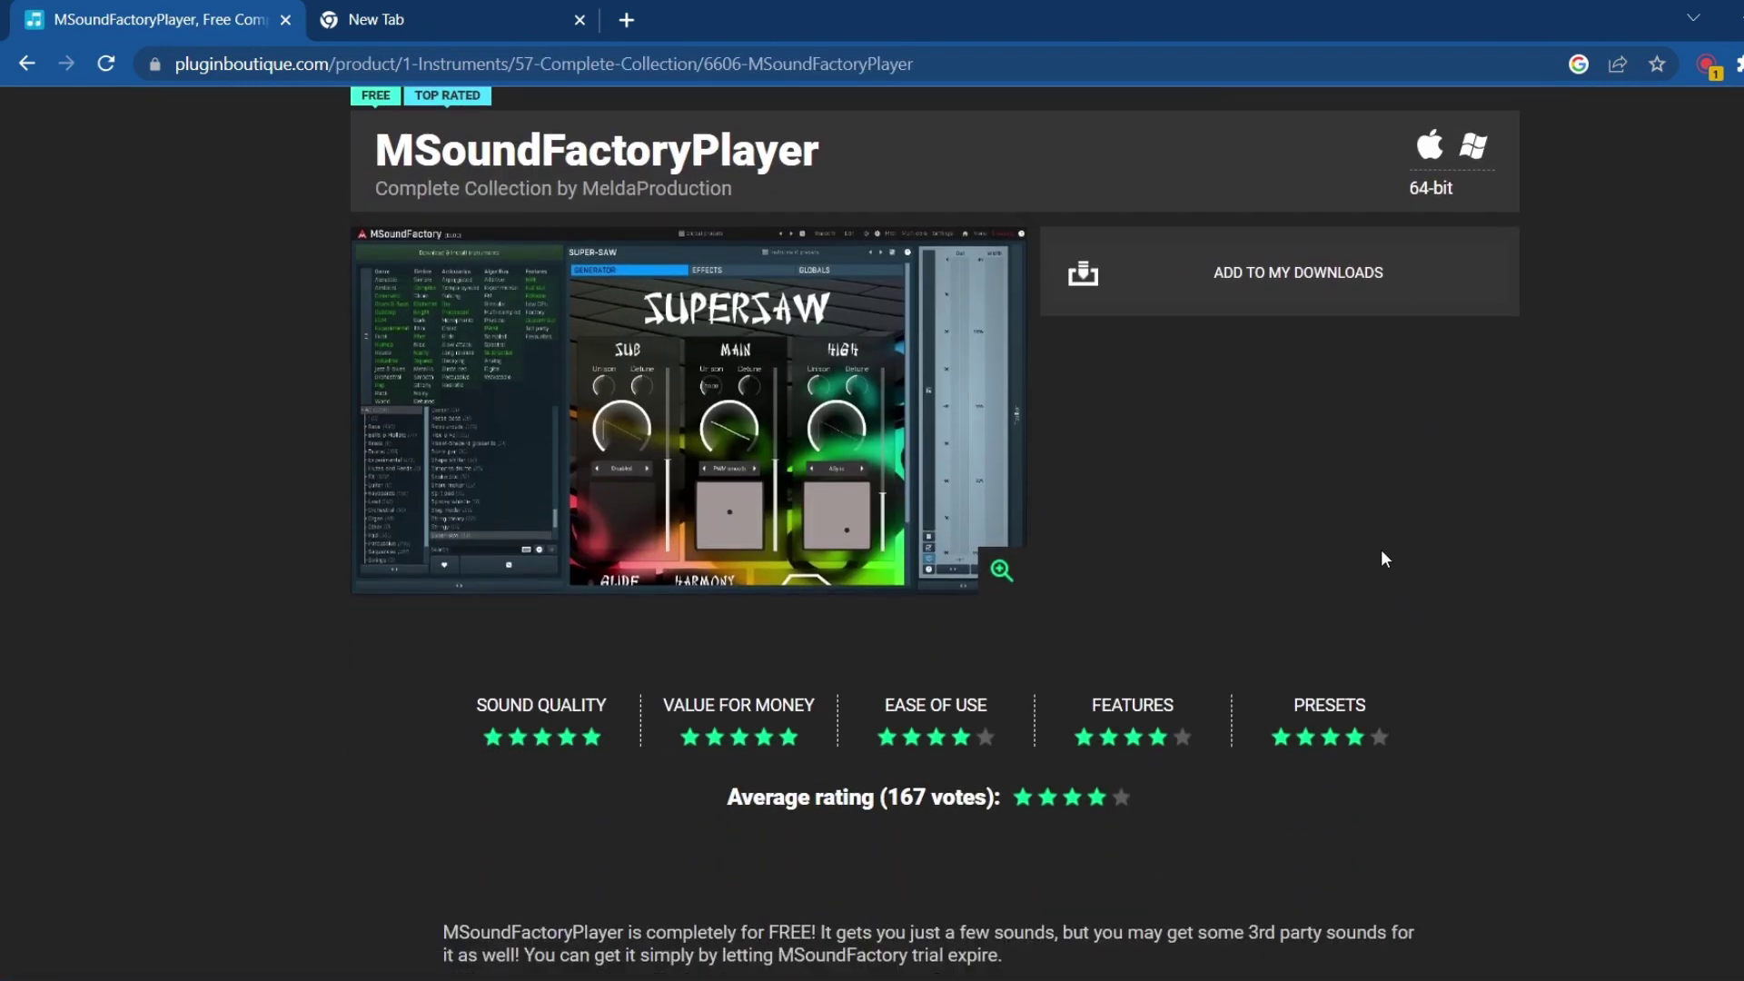
scroll(1385, 558, "up", 1)
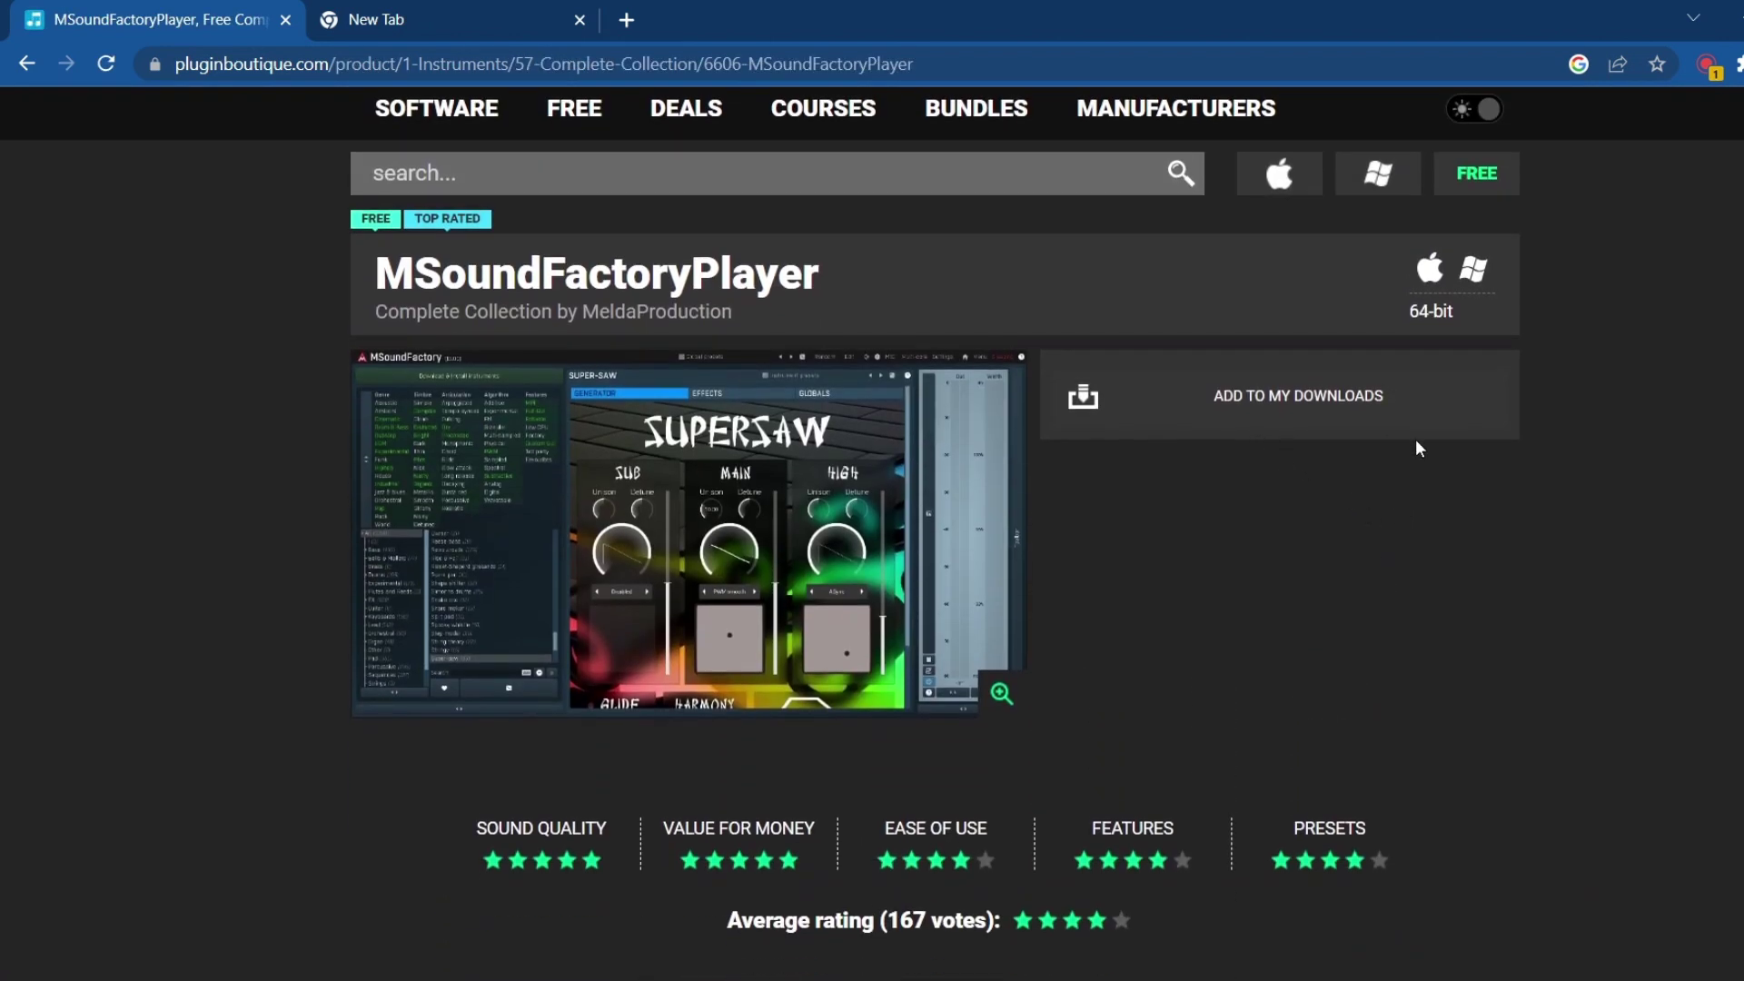
left_click(1364, 400)
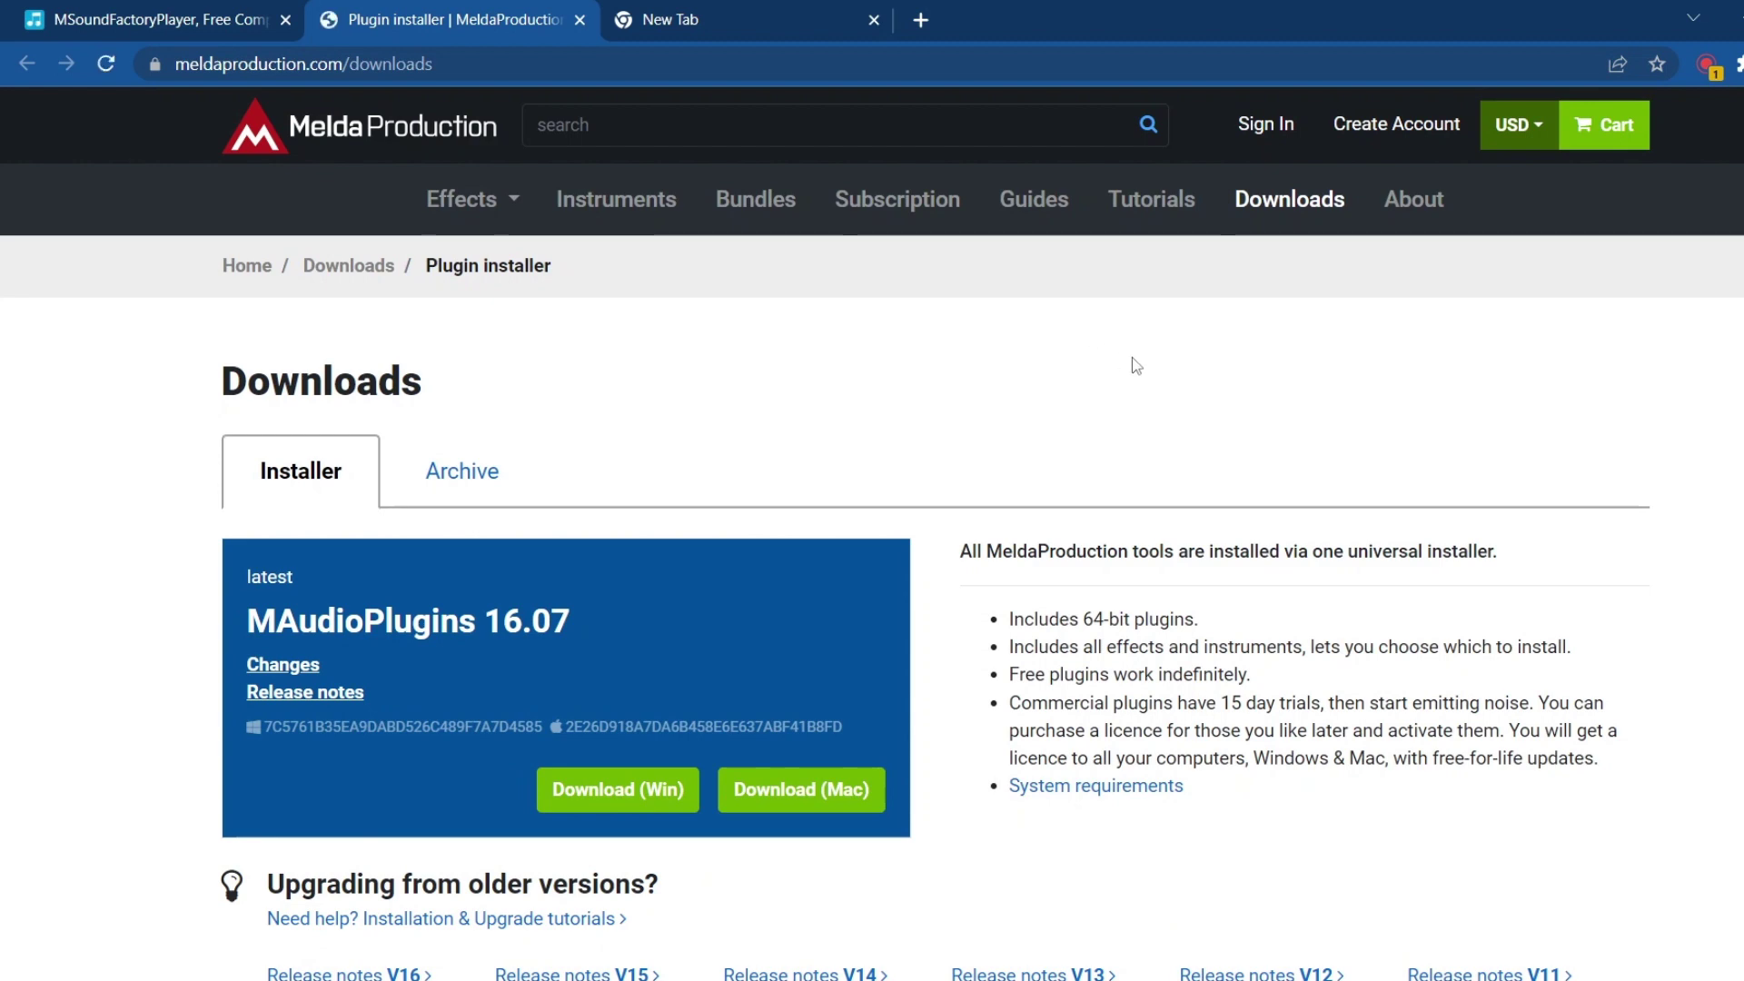
- Download the Windows installer for MAudioPlugins 16.07 and dismiss the newsletter offer and the recent downloads list
scroll(1060, 545, "down", 2)
left_click(616, 545)
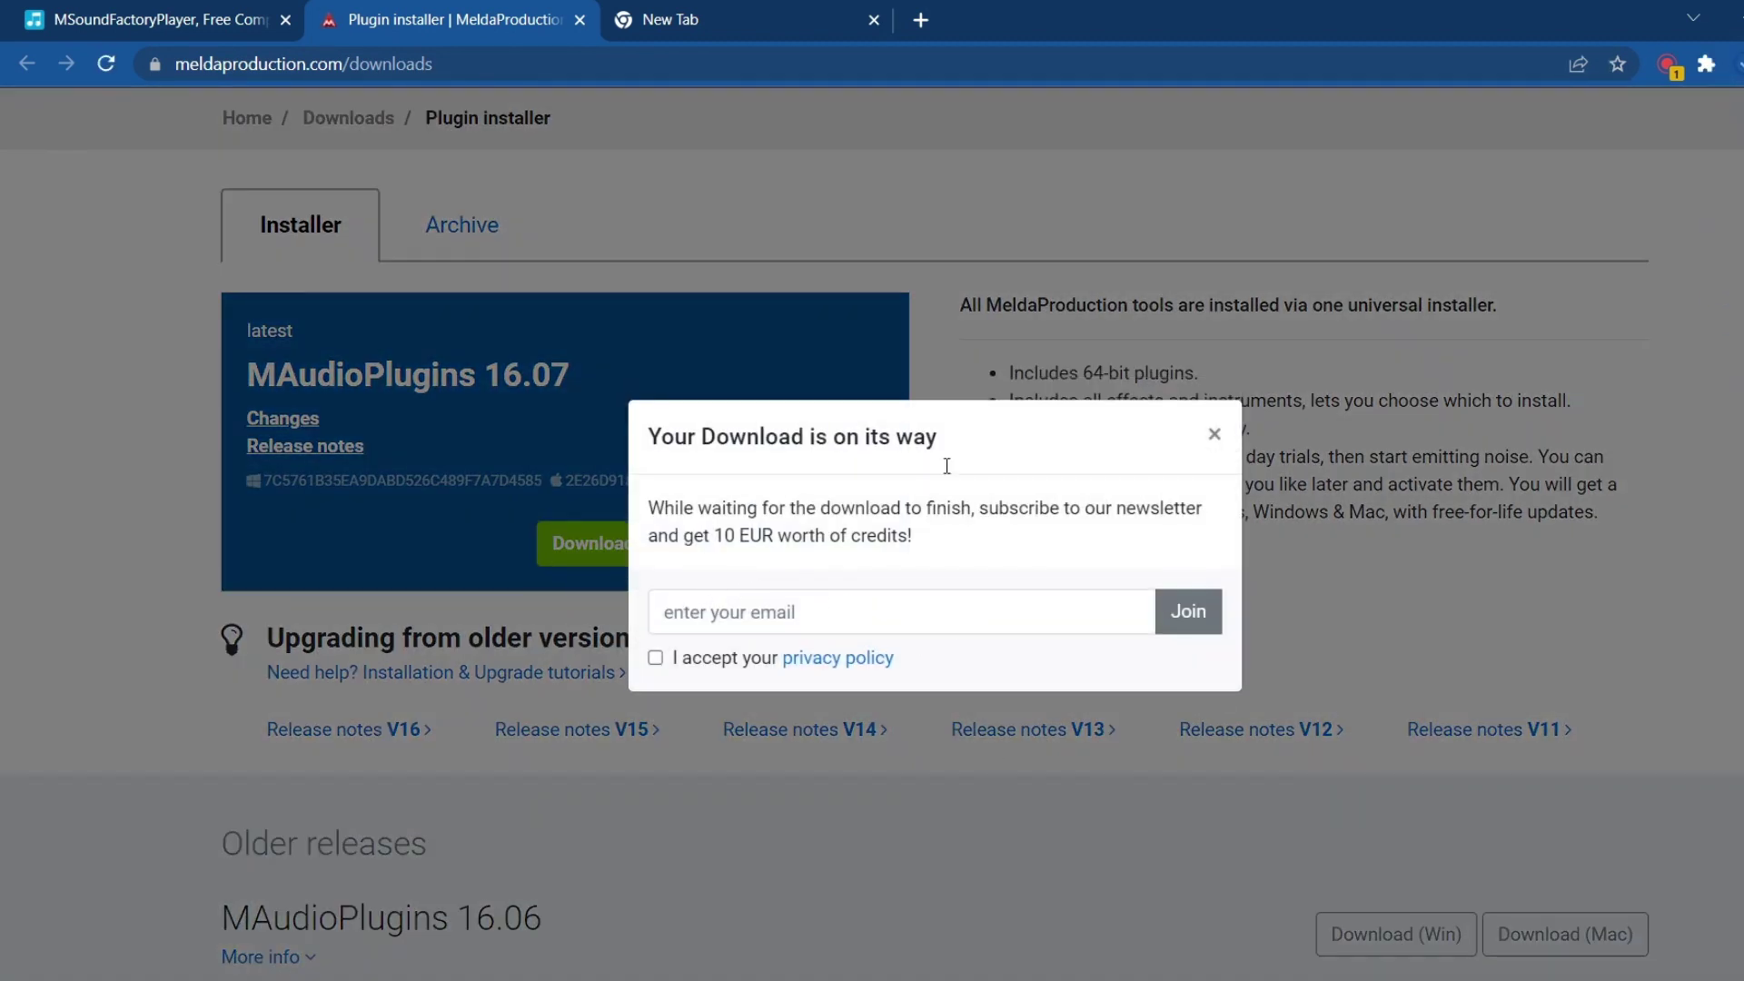
left_click(1205, 440)
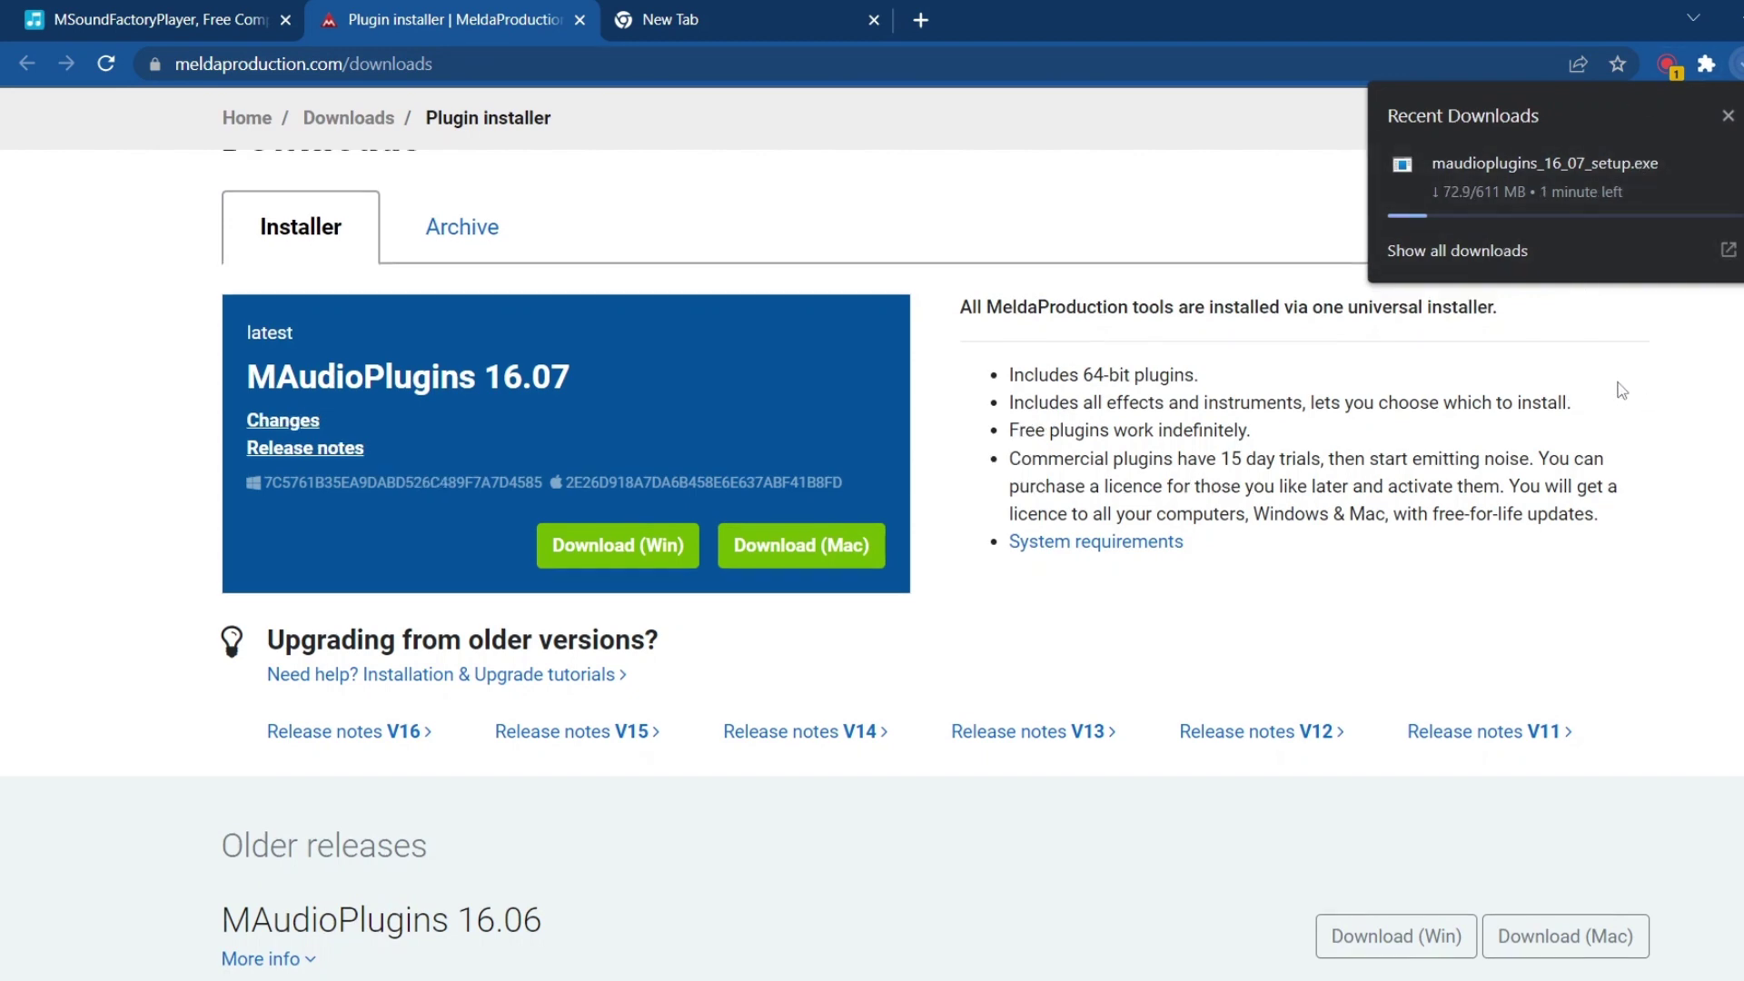
scroll(1621, 382, "up", 3)
left_click(1726, 116)
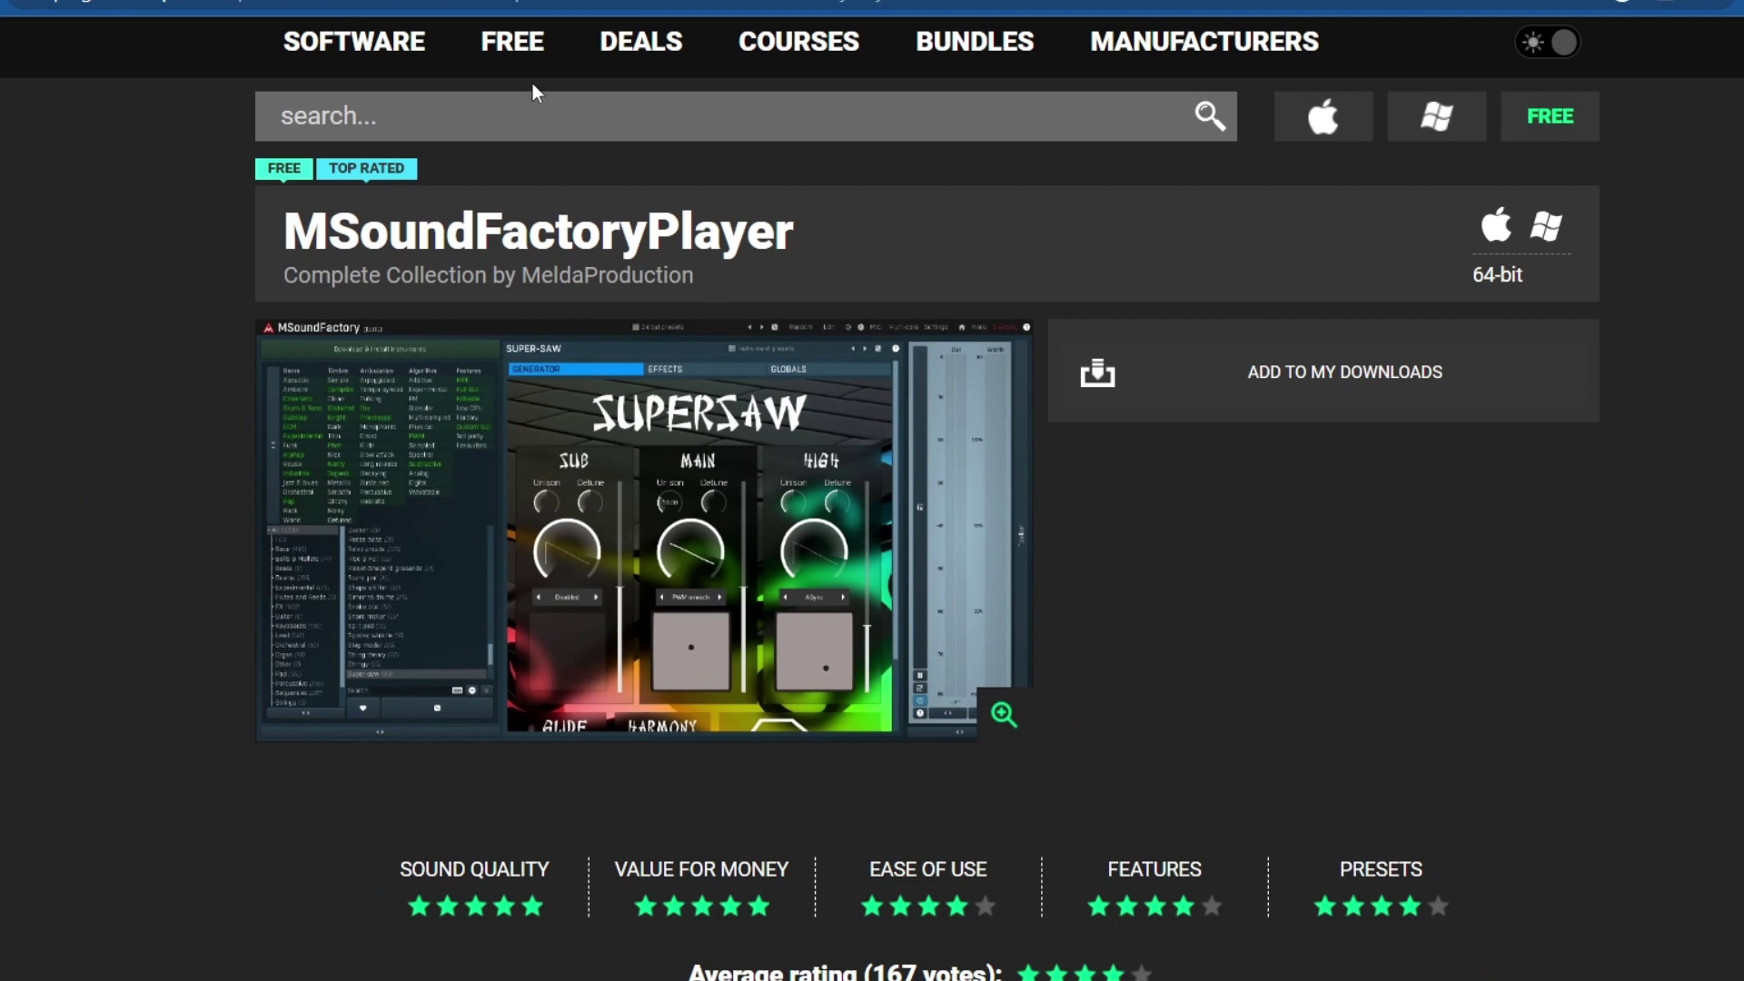
- Browse Plugin Boutique's free Effects category and open the product page of BitCrusher by Stagecraft
mouse_move(498, 47)
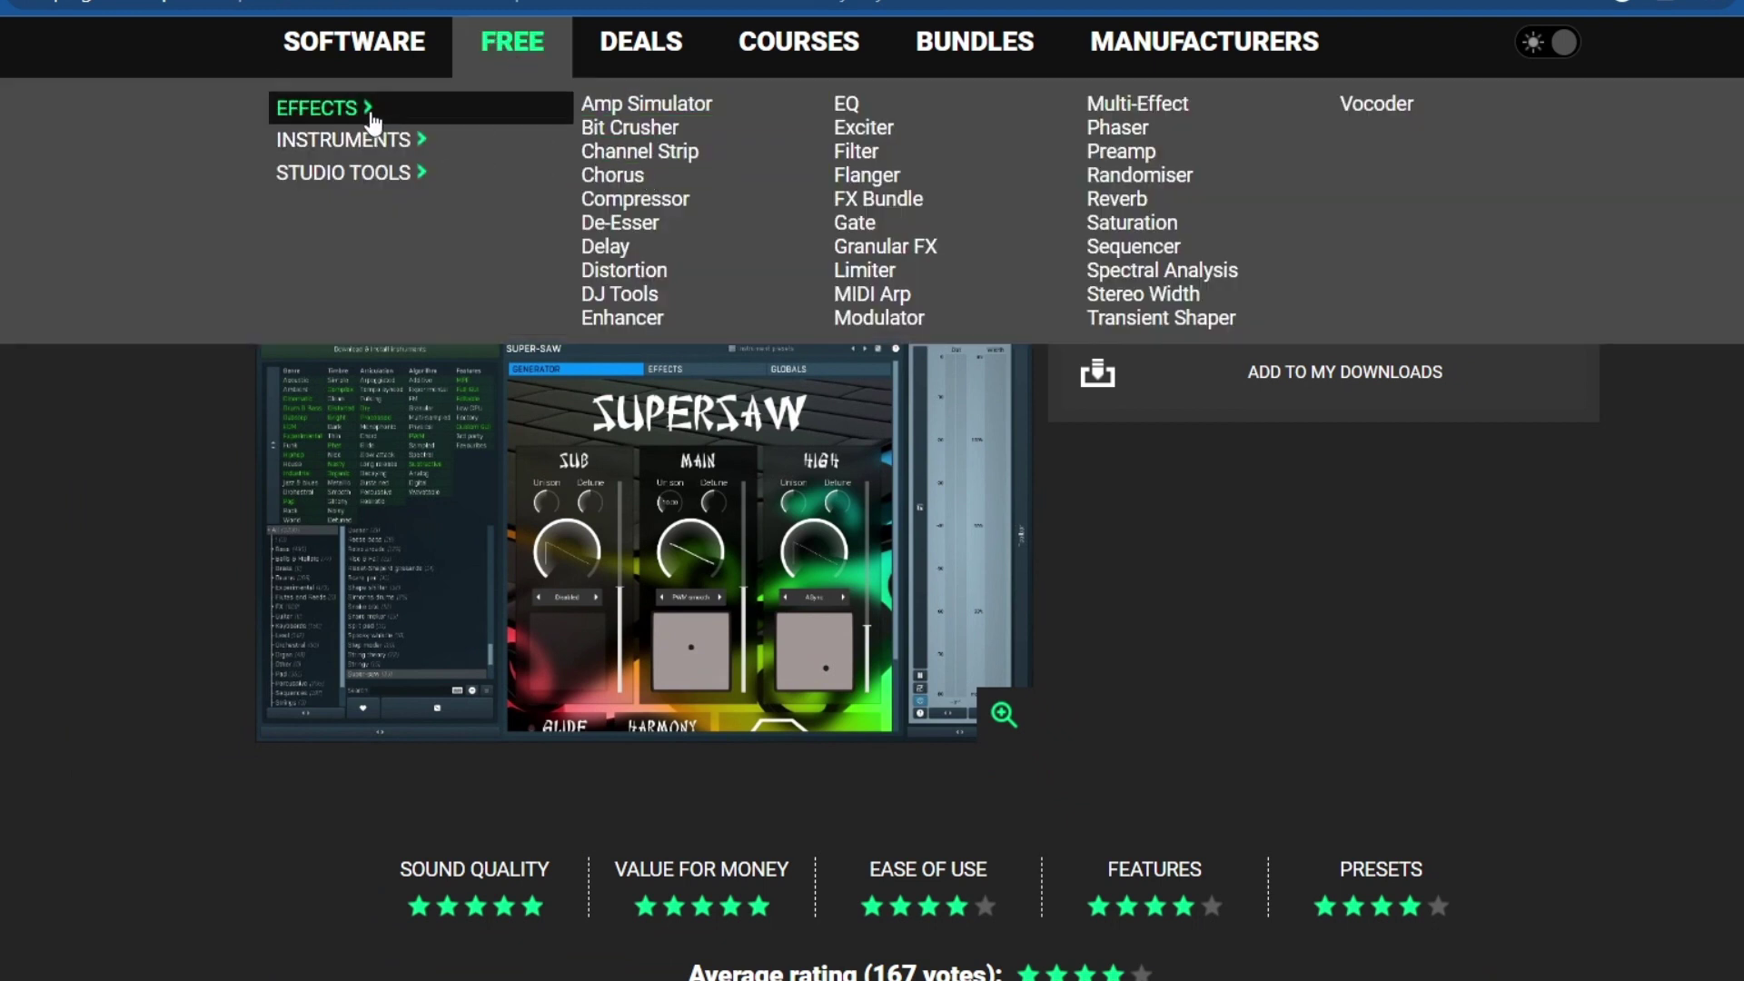
left_click(415, 122)
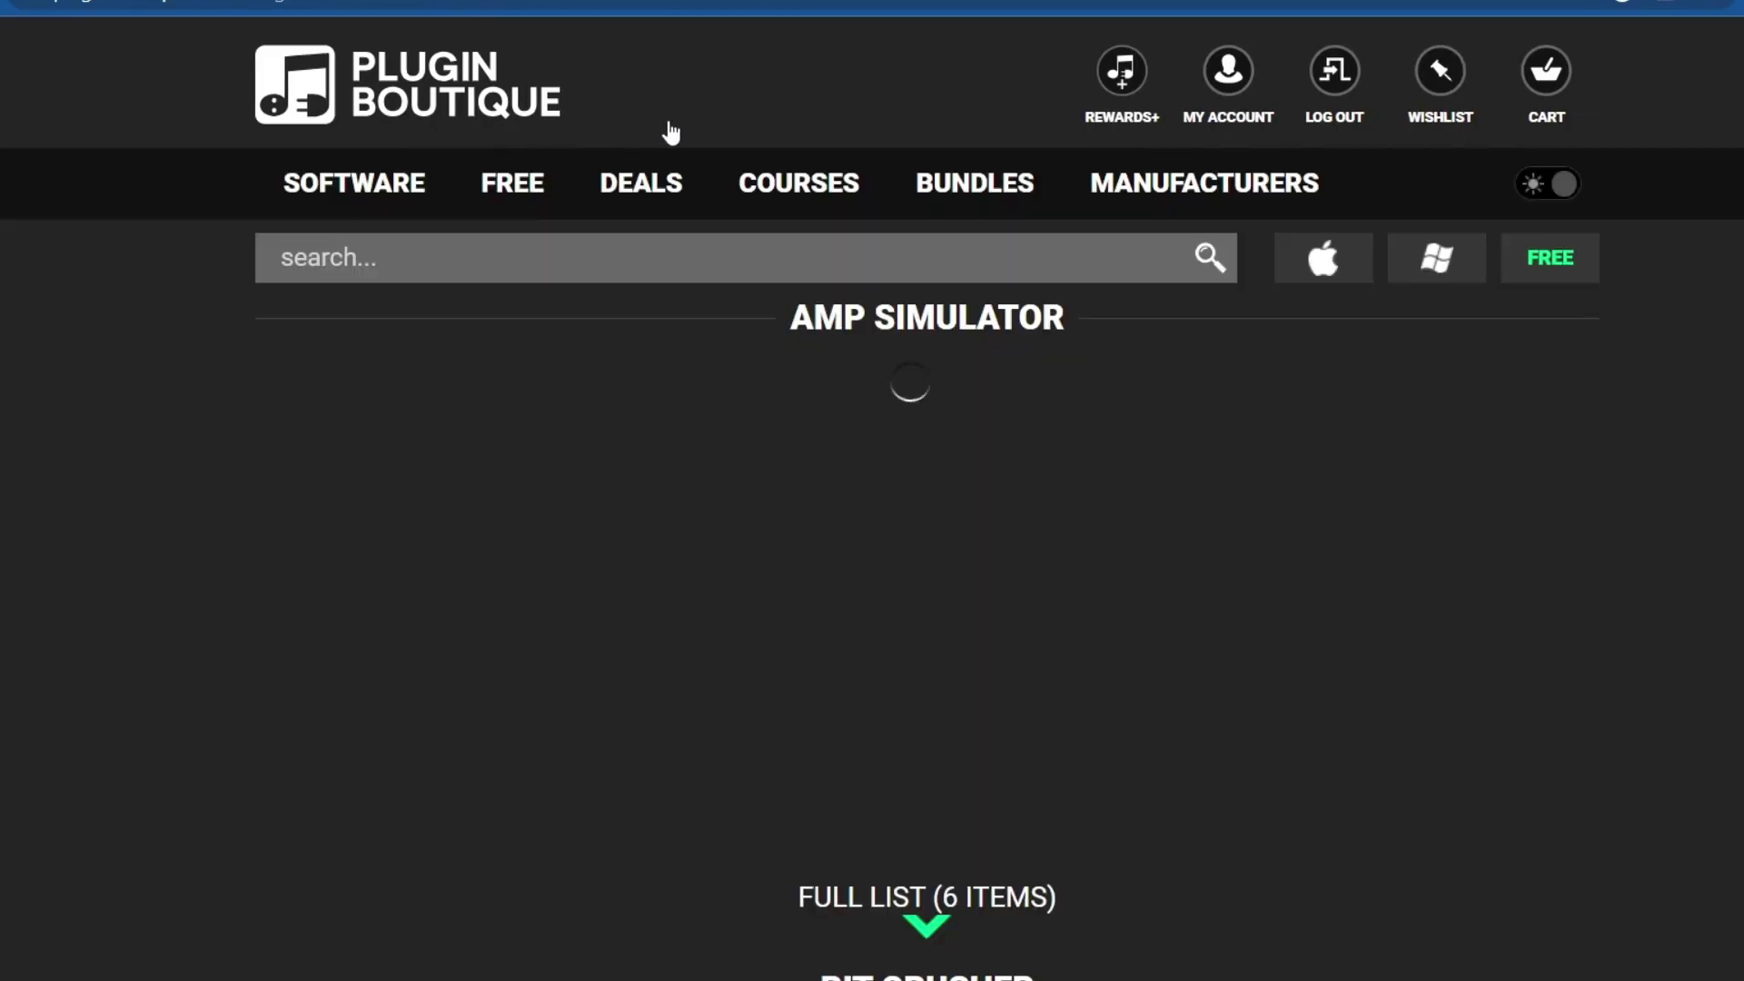
scroll(806, 432, "down", 6)
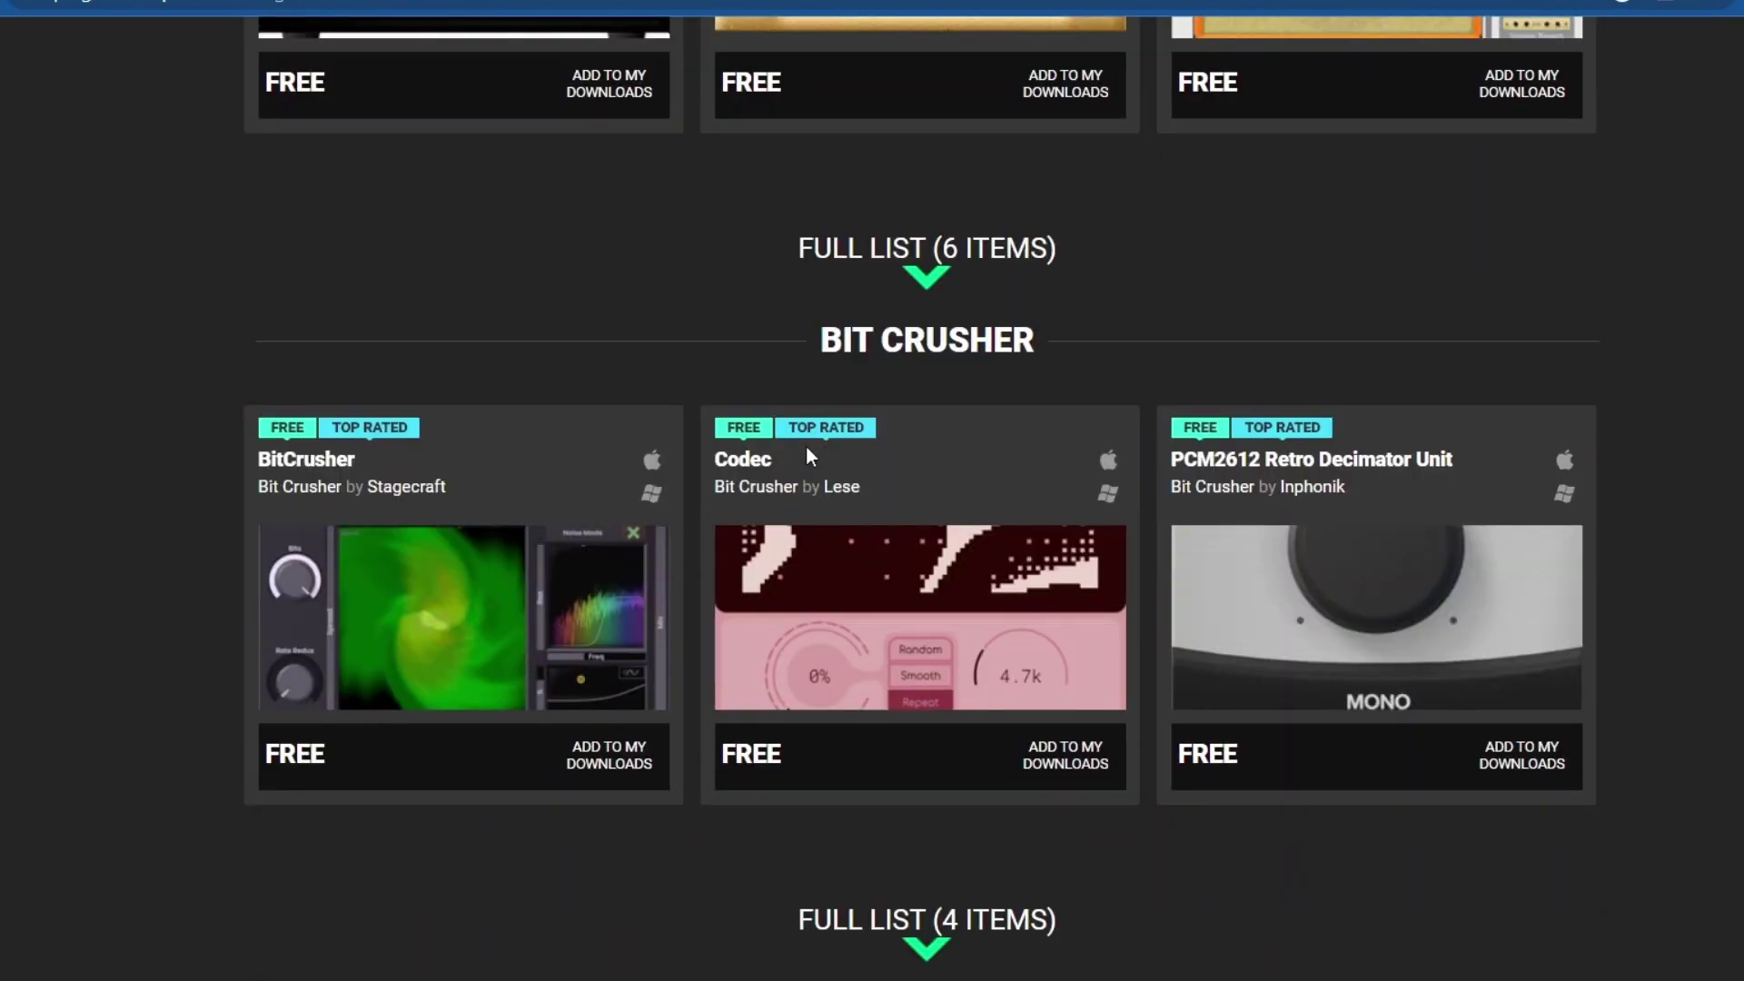
scroll(806, 448, "down", 2)
left_click(508, 389)
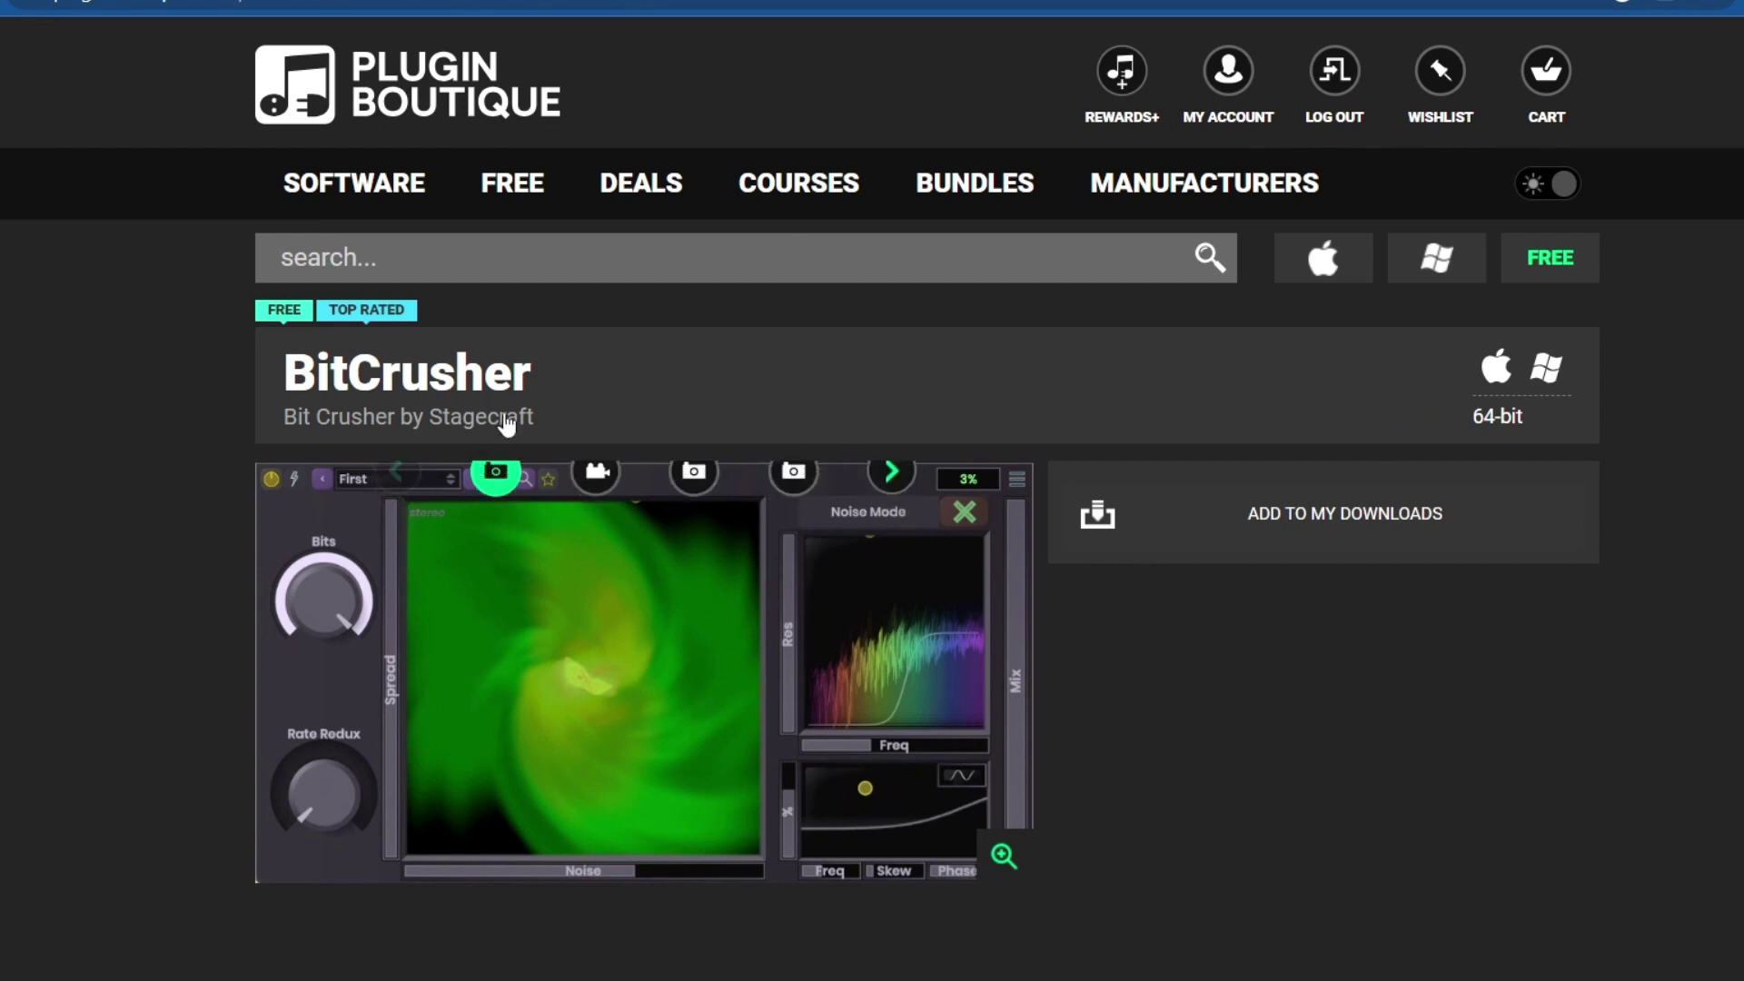
scroll(642, 427, "down", 2)
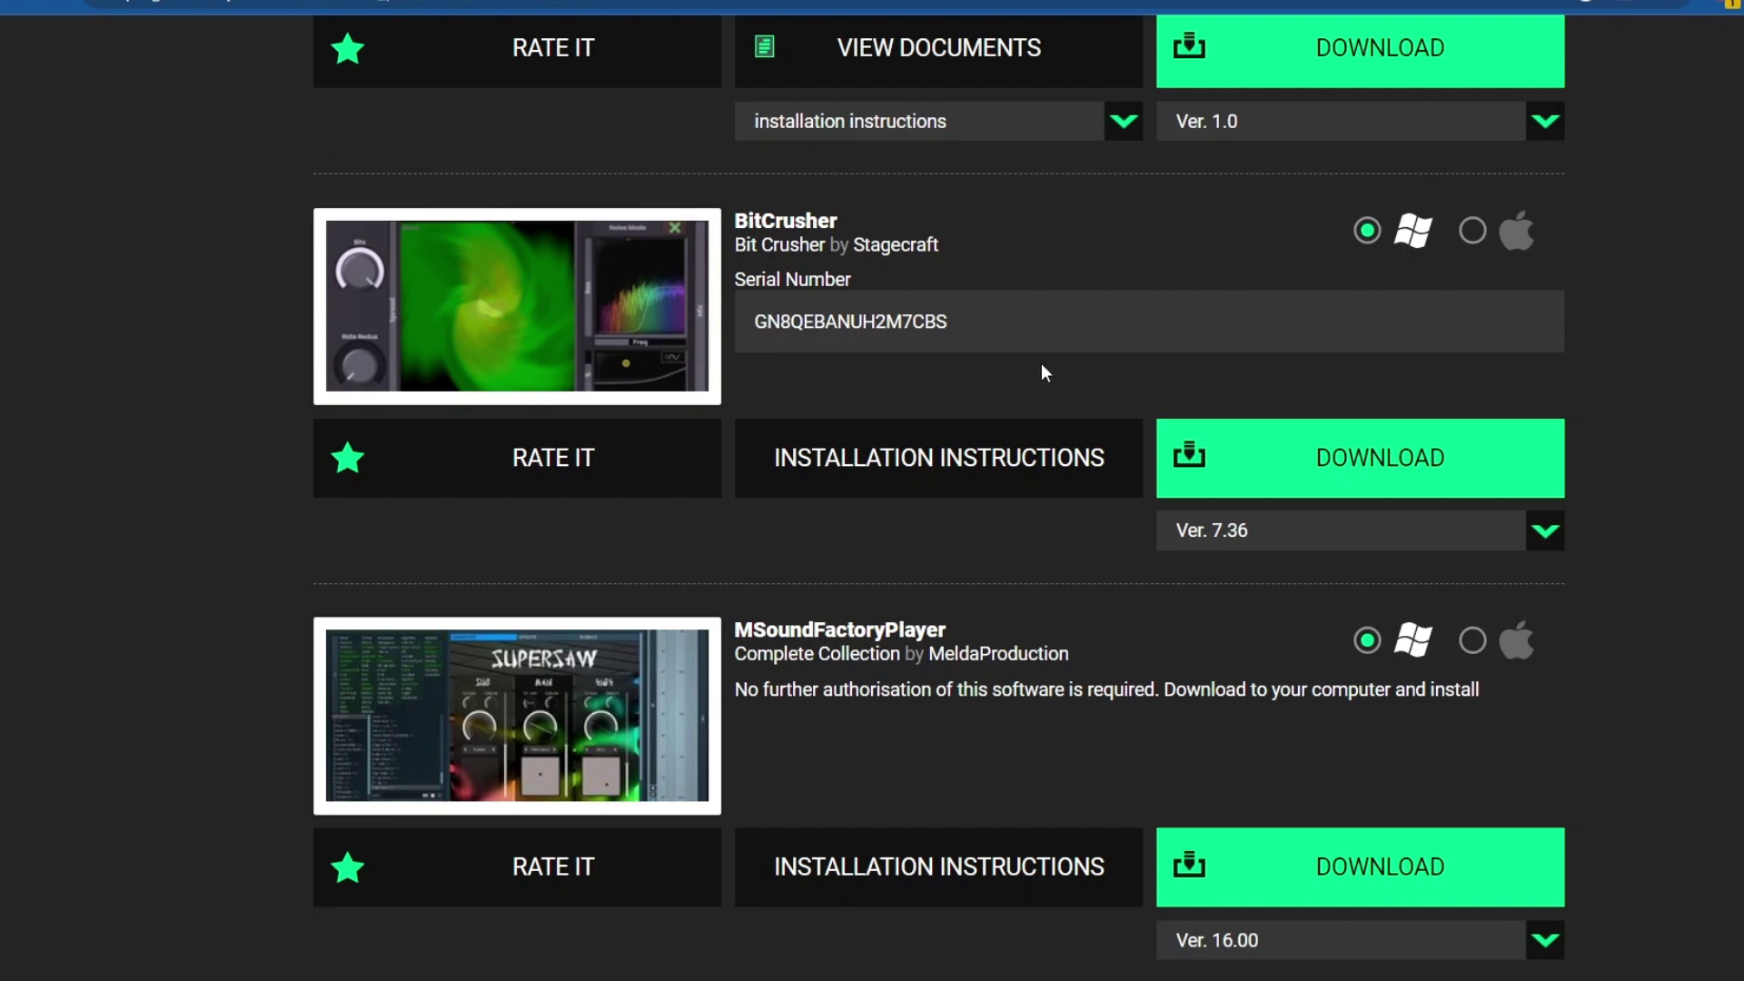
- Highlight BitCrusher's serial number in the account's free products and look over the rest of the account page
left_click_drag(965, 318, 751, 321)
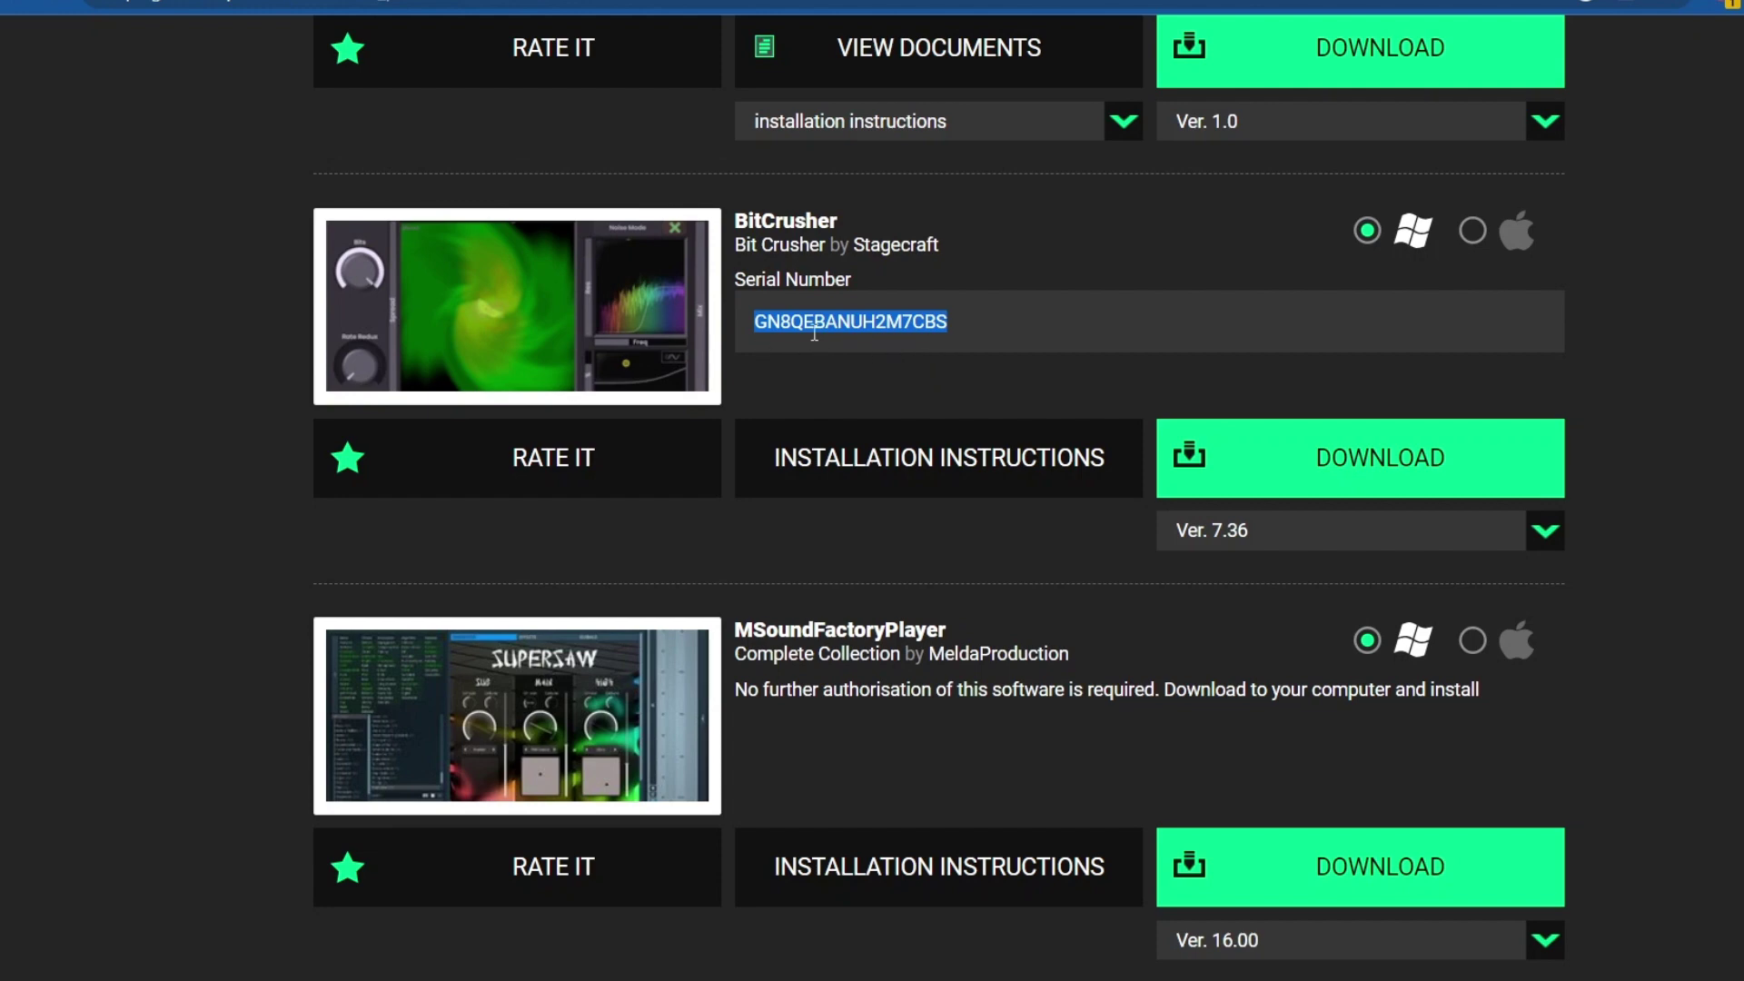
scroll(1016, 328, "up", 5)
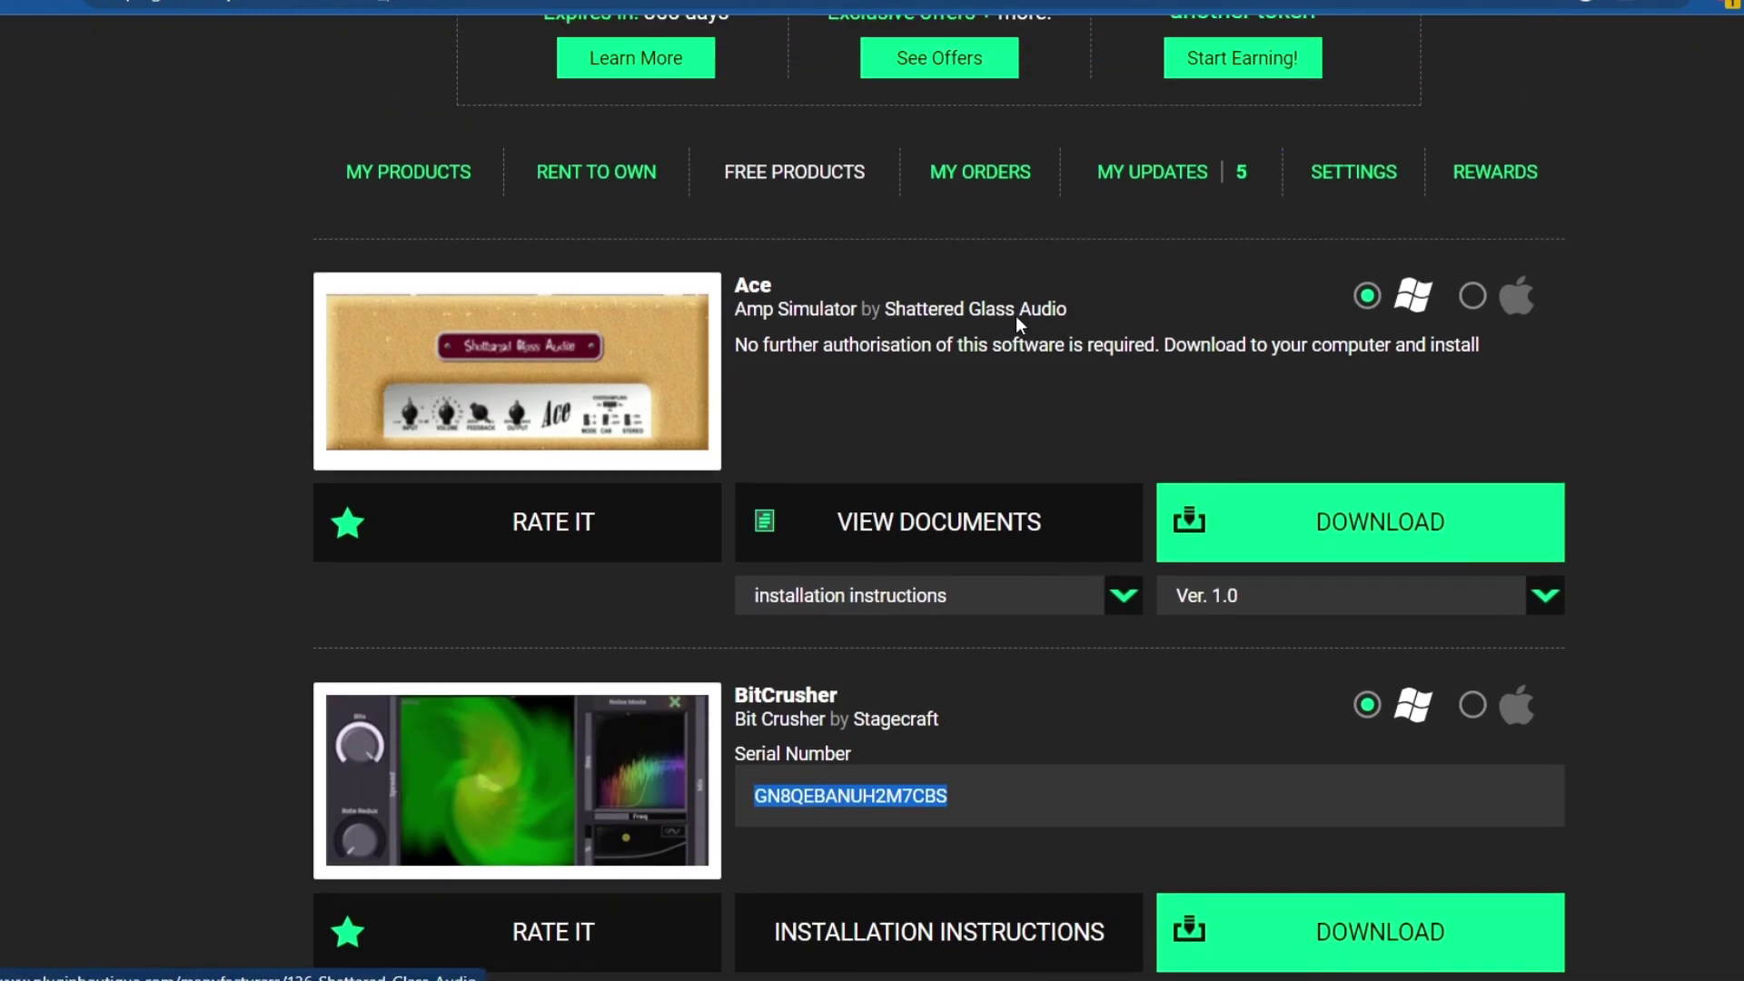
scroll(1017, 322, "up", 3)
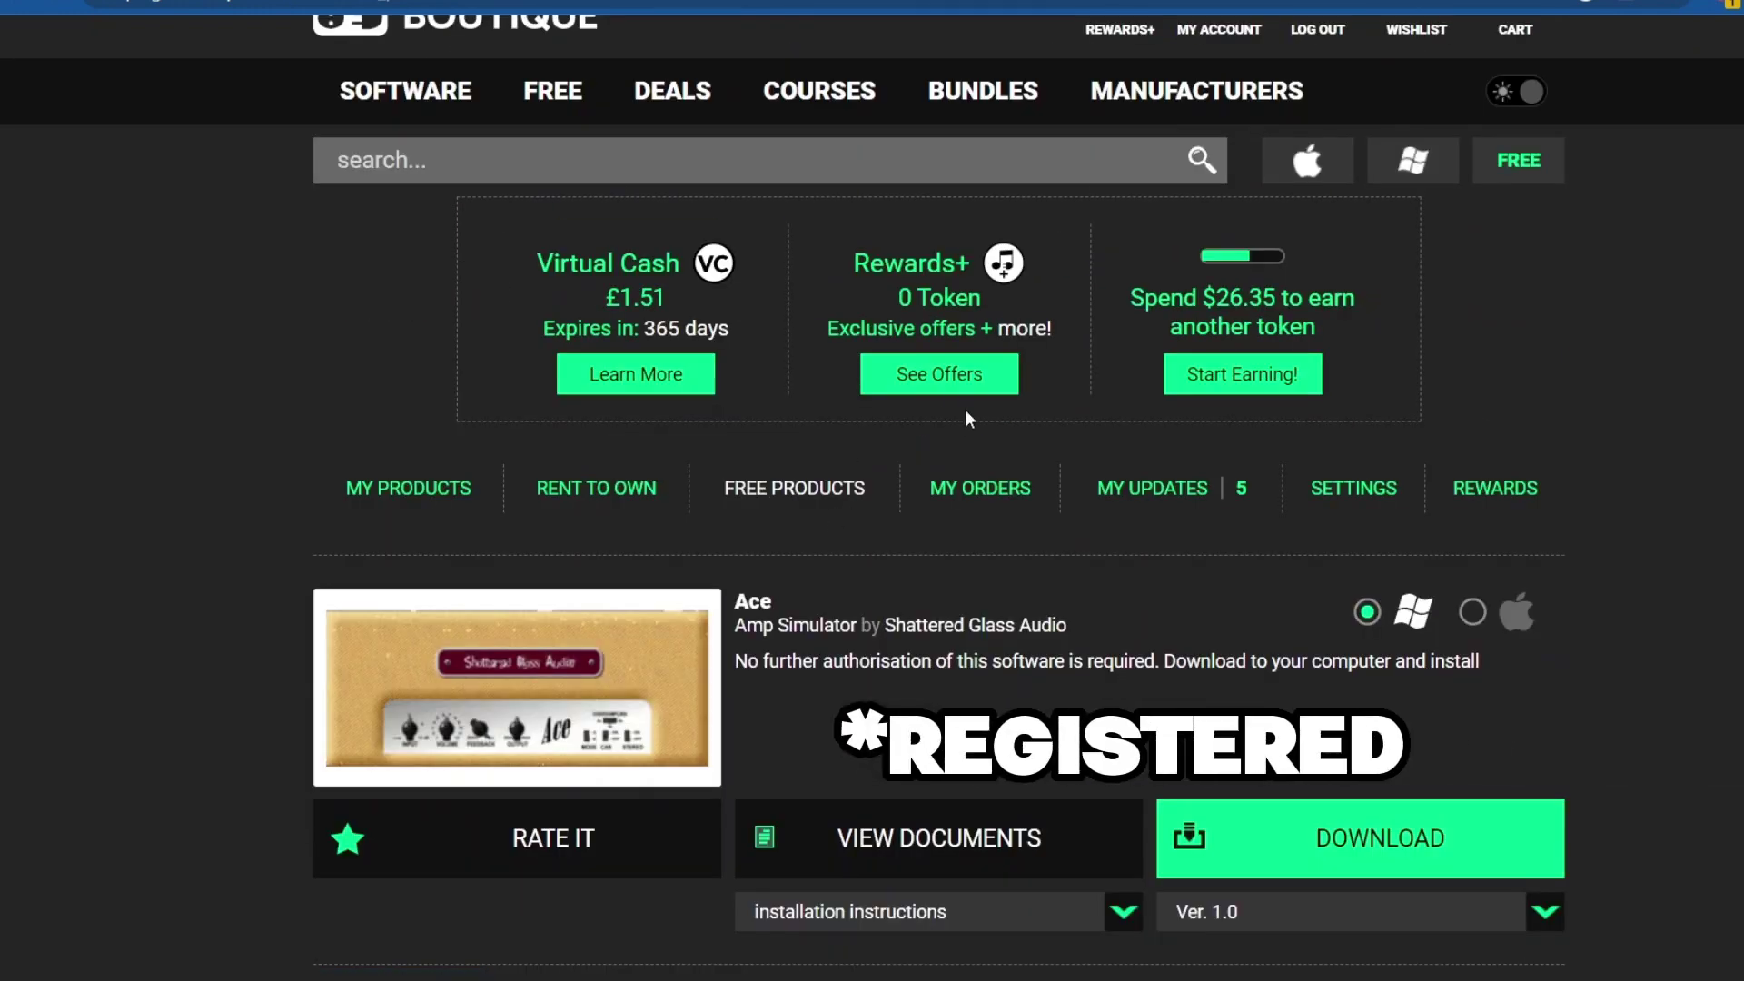
scroll(999, 409, "up", 1)
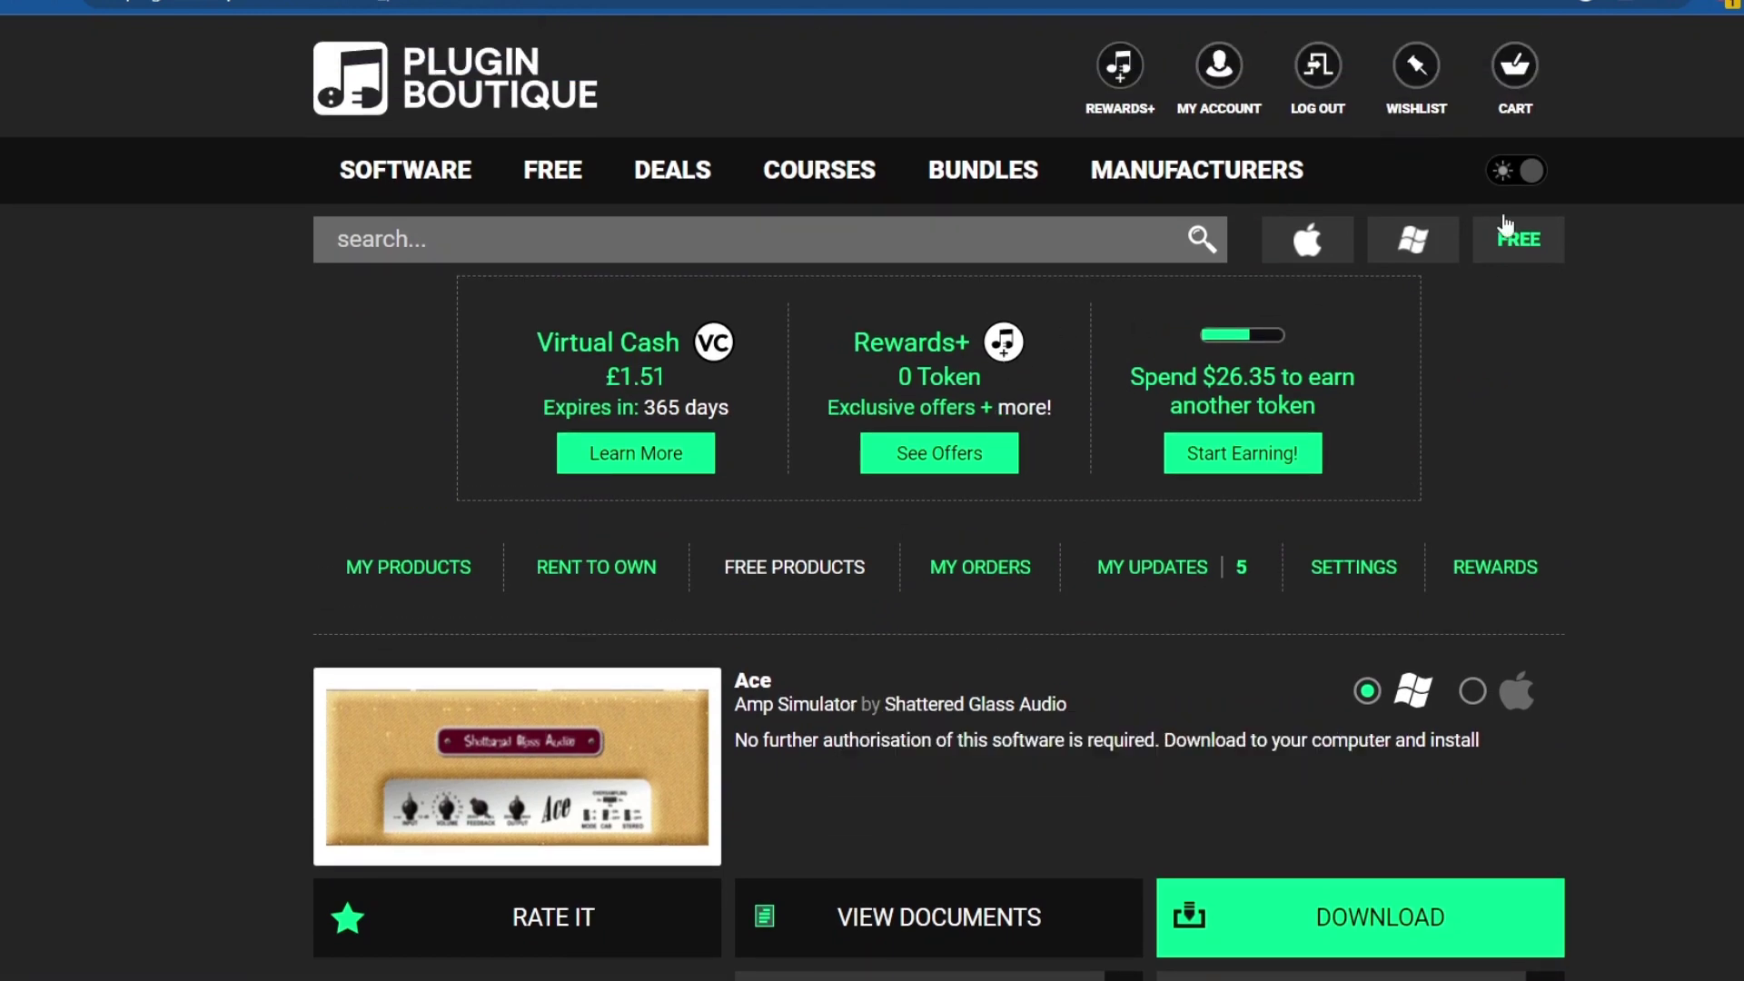
- Show the desktop and open the Downloads folder in File Explorer to find the downloaded installers
key("super+d")
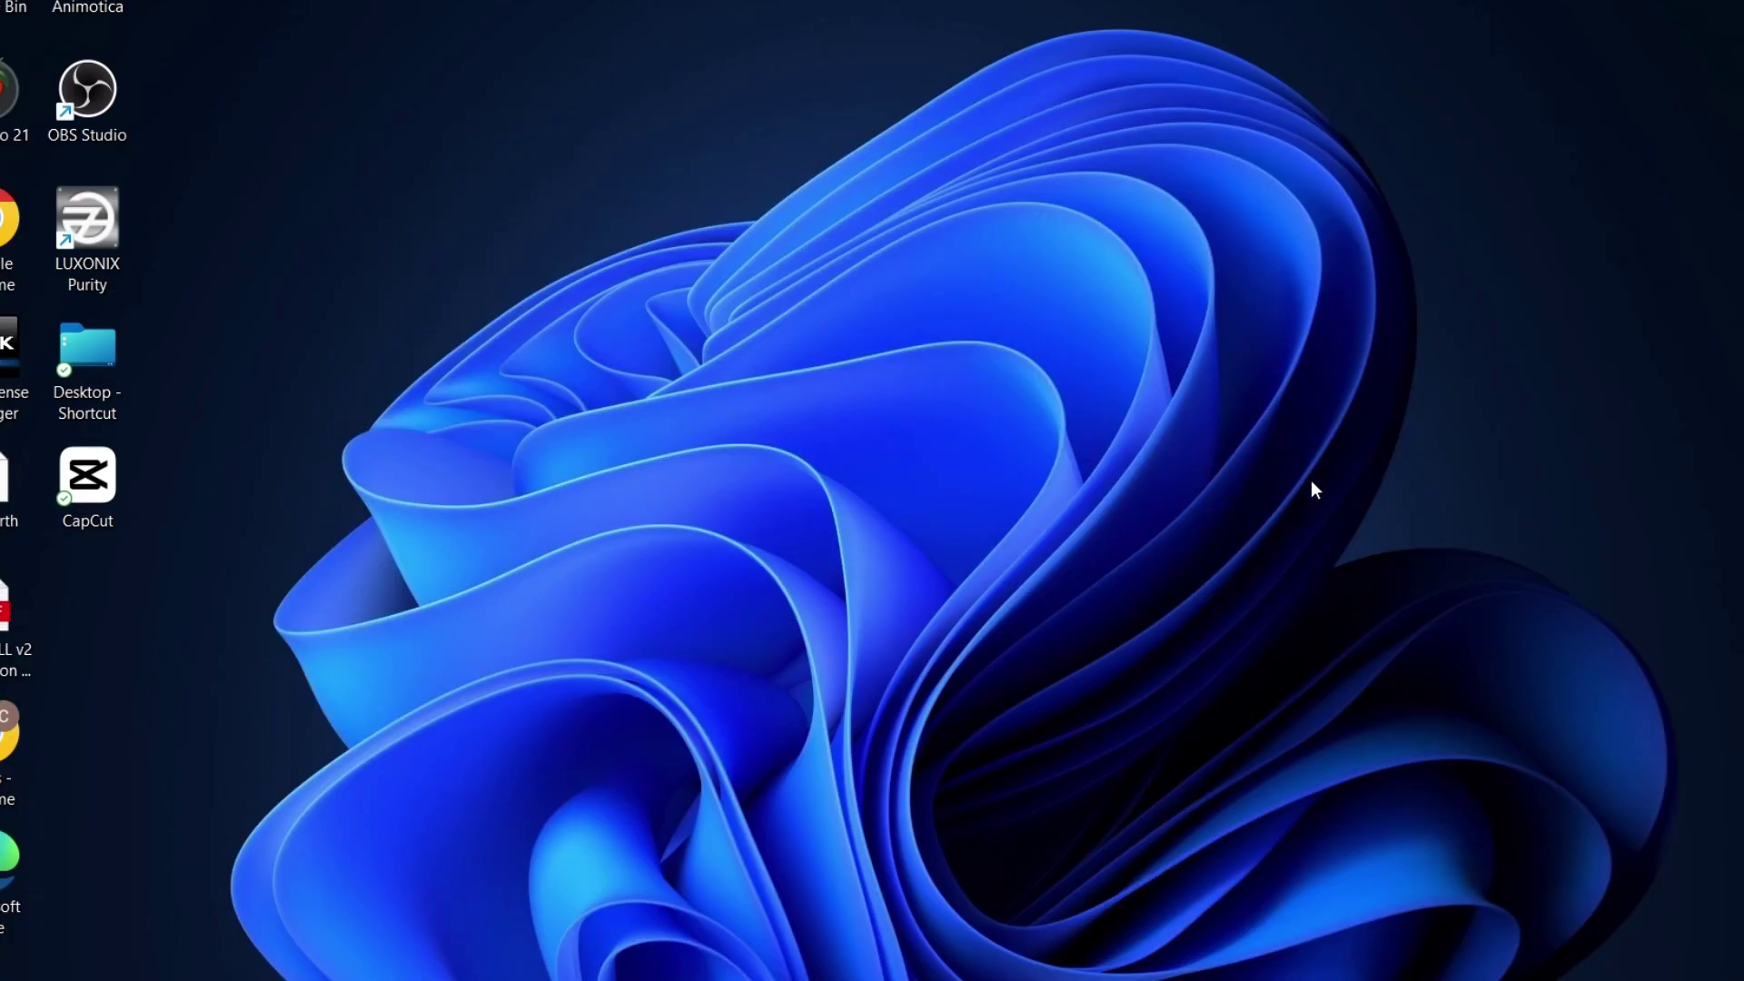
key("super+e")
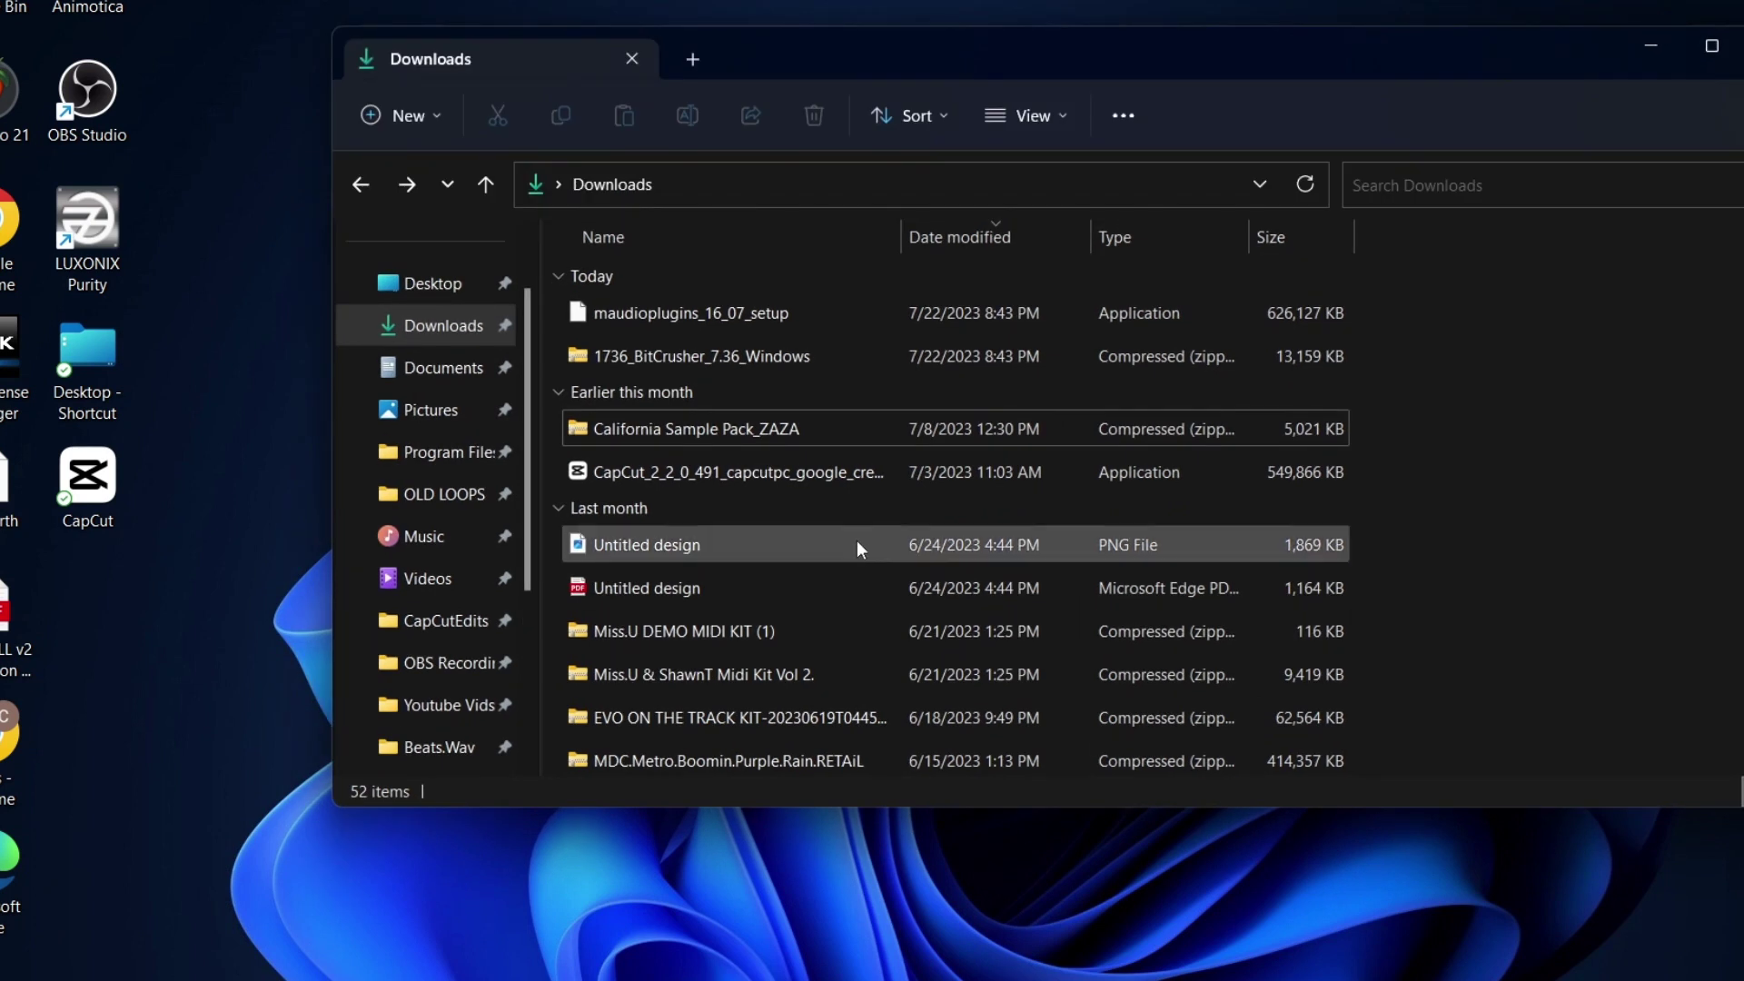
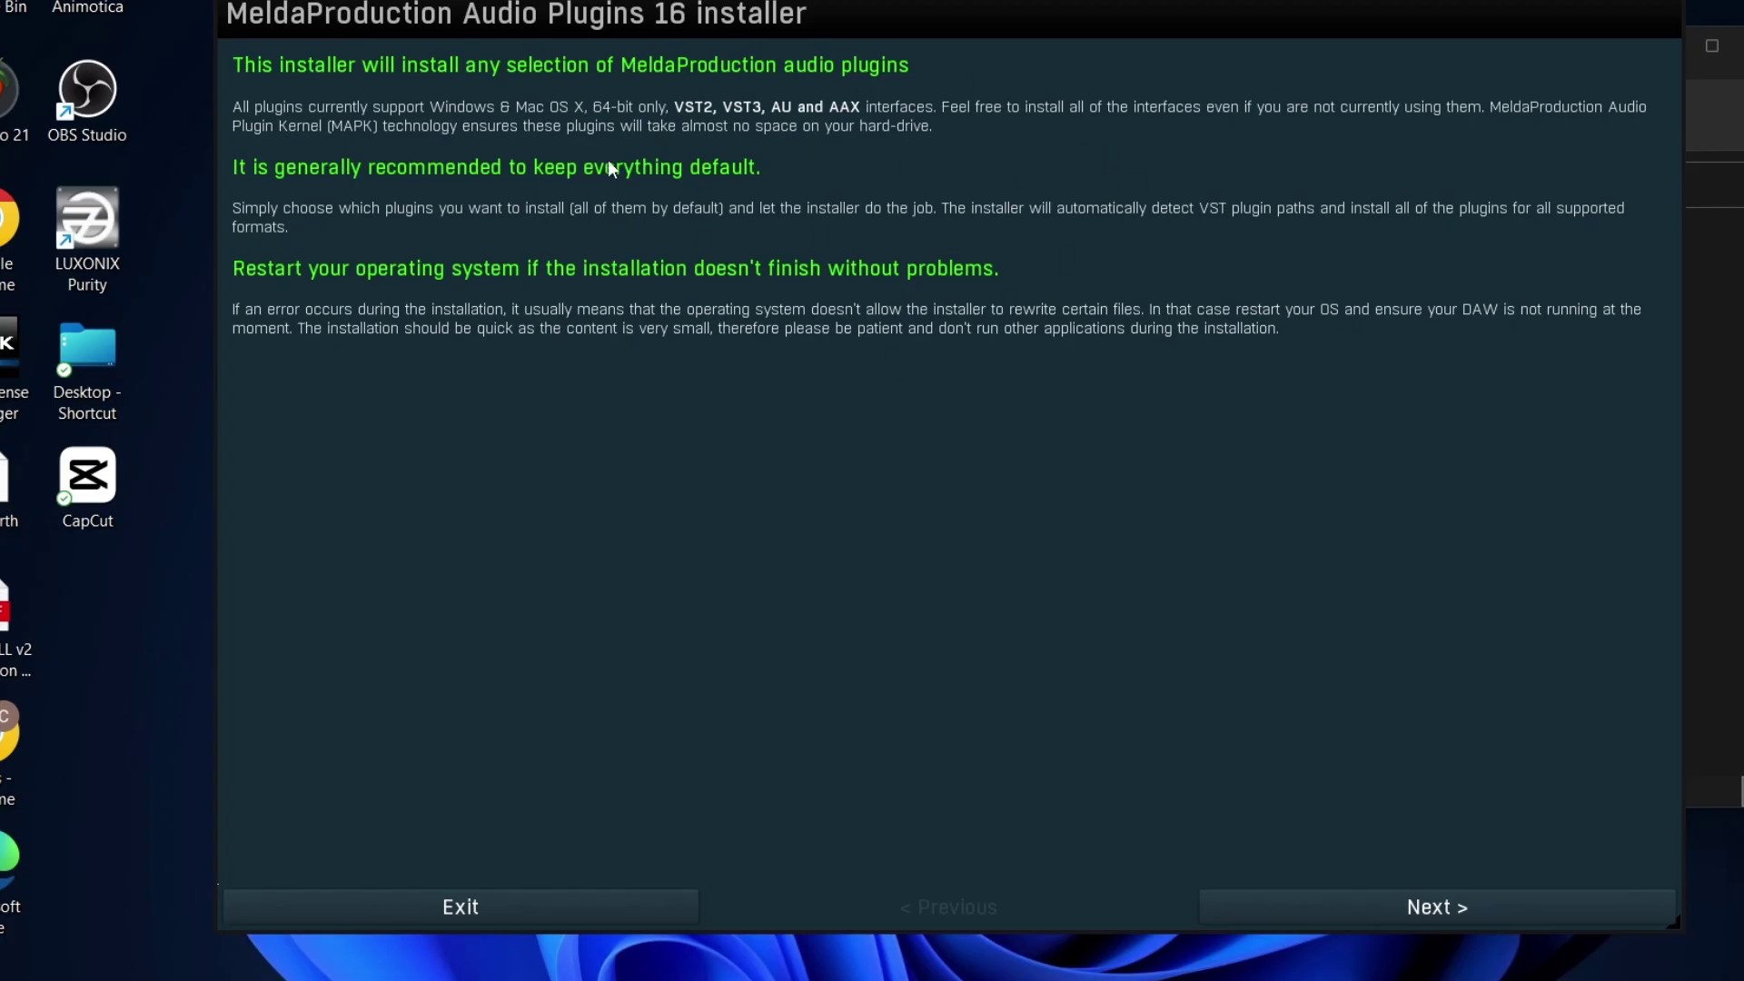
- Go past the MeldaProduction installer's introduction, look through the licence agreement and accept its terms
left_click(1439, 908)
scroll(933, 728, "down", 2)
scroll(933, 728, "down", 8)
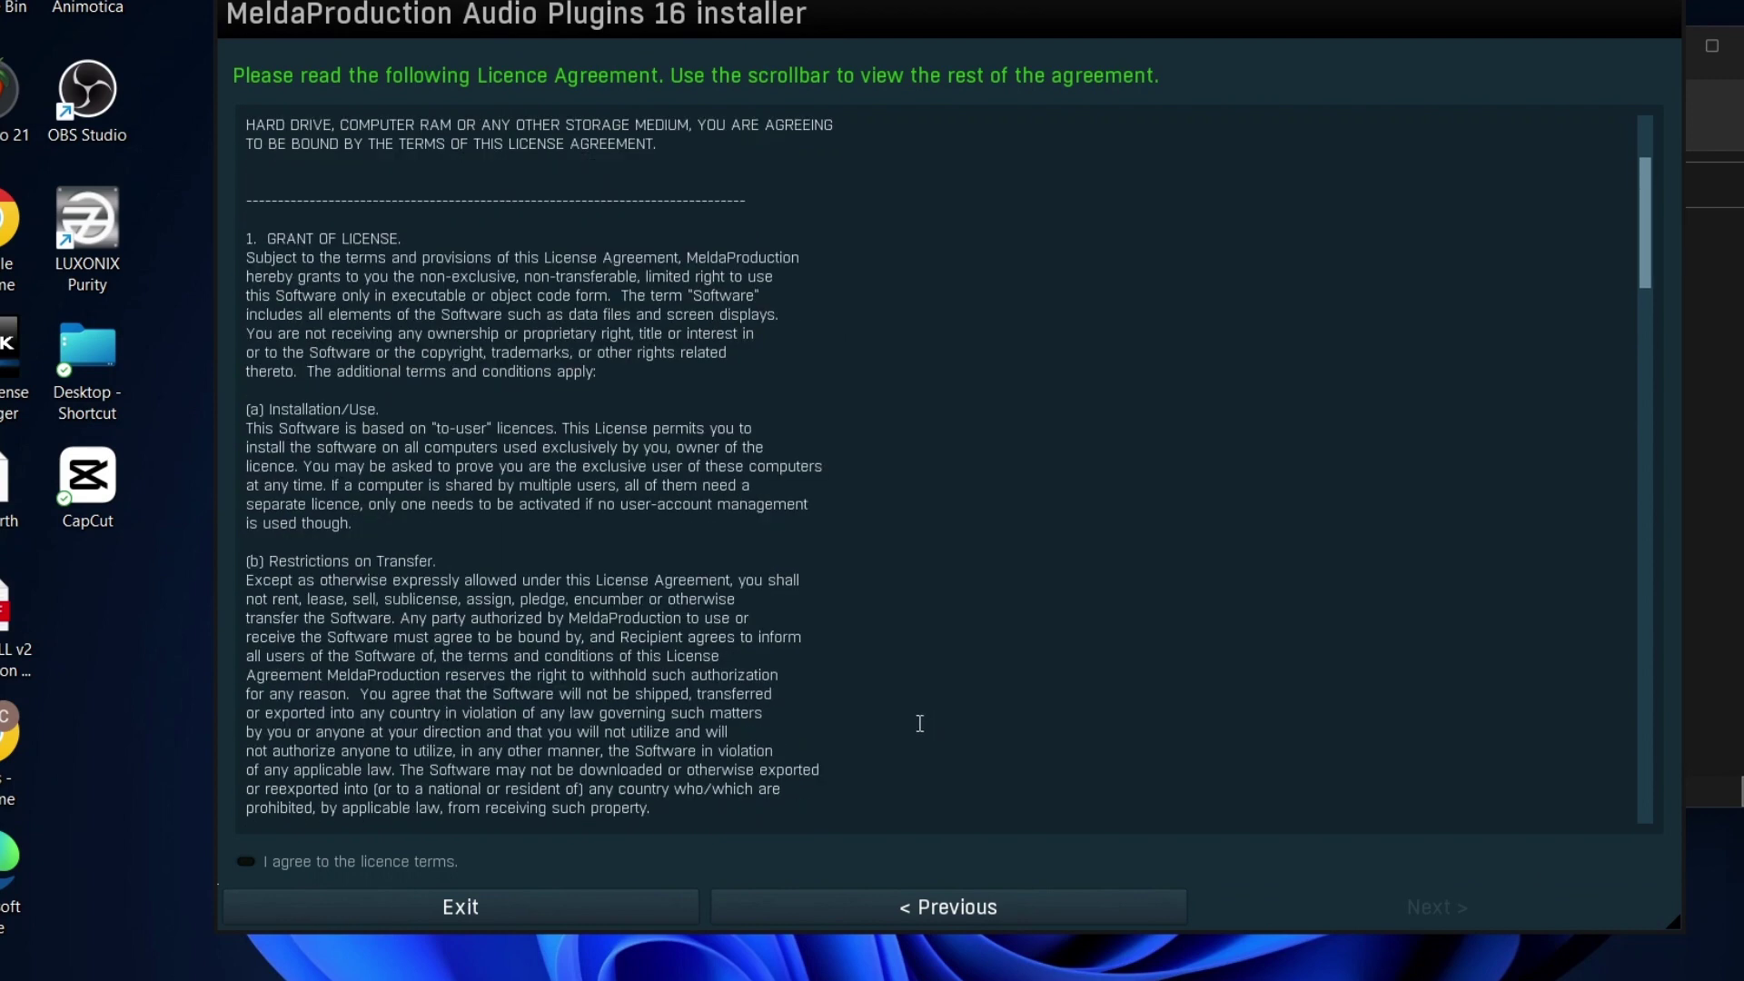
scroll(785, 677, "down", 3)
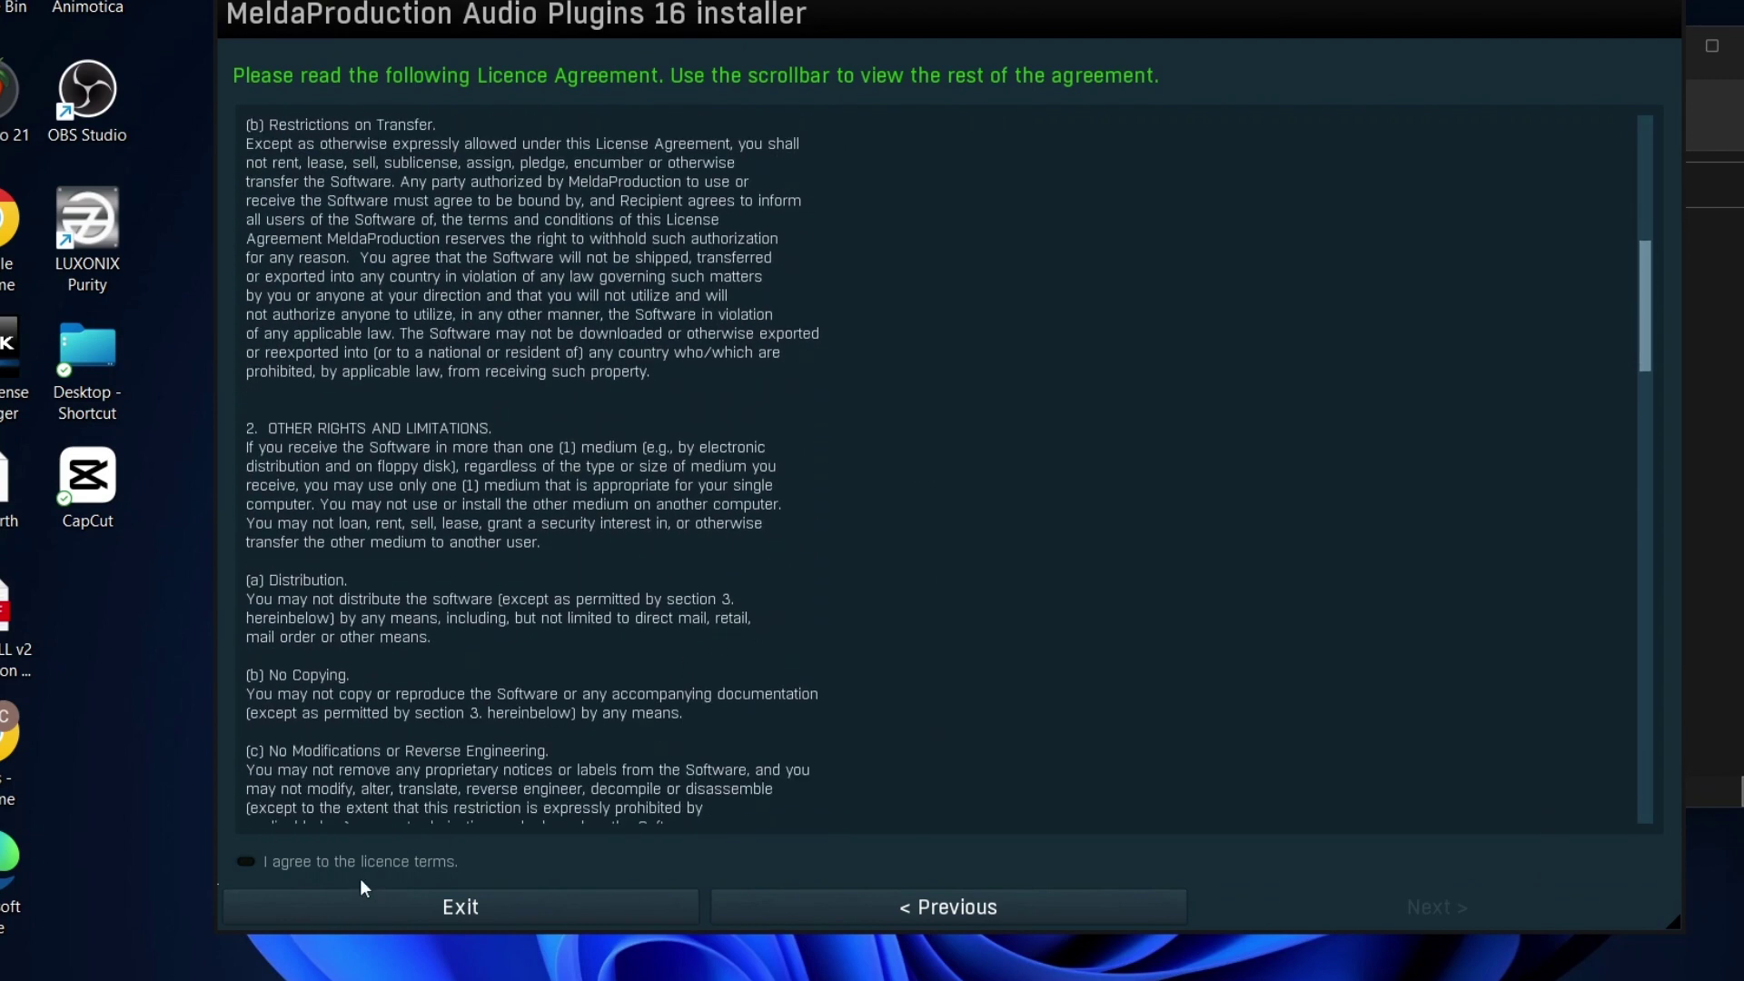
left_click(246, 863)
left_click(1389, 907)
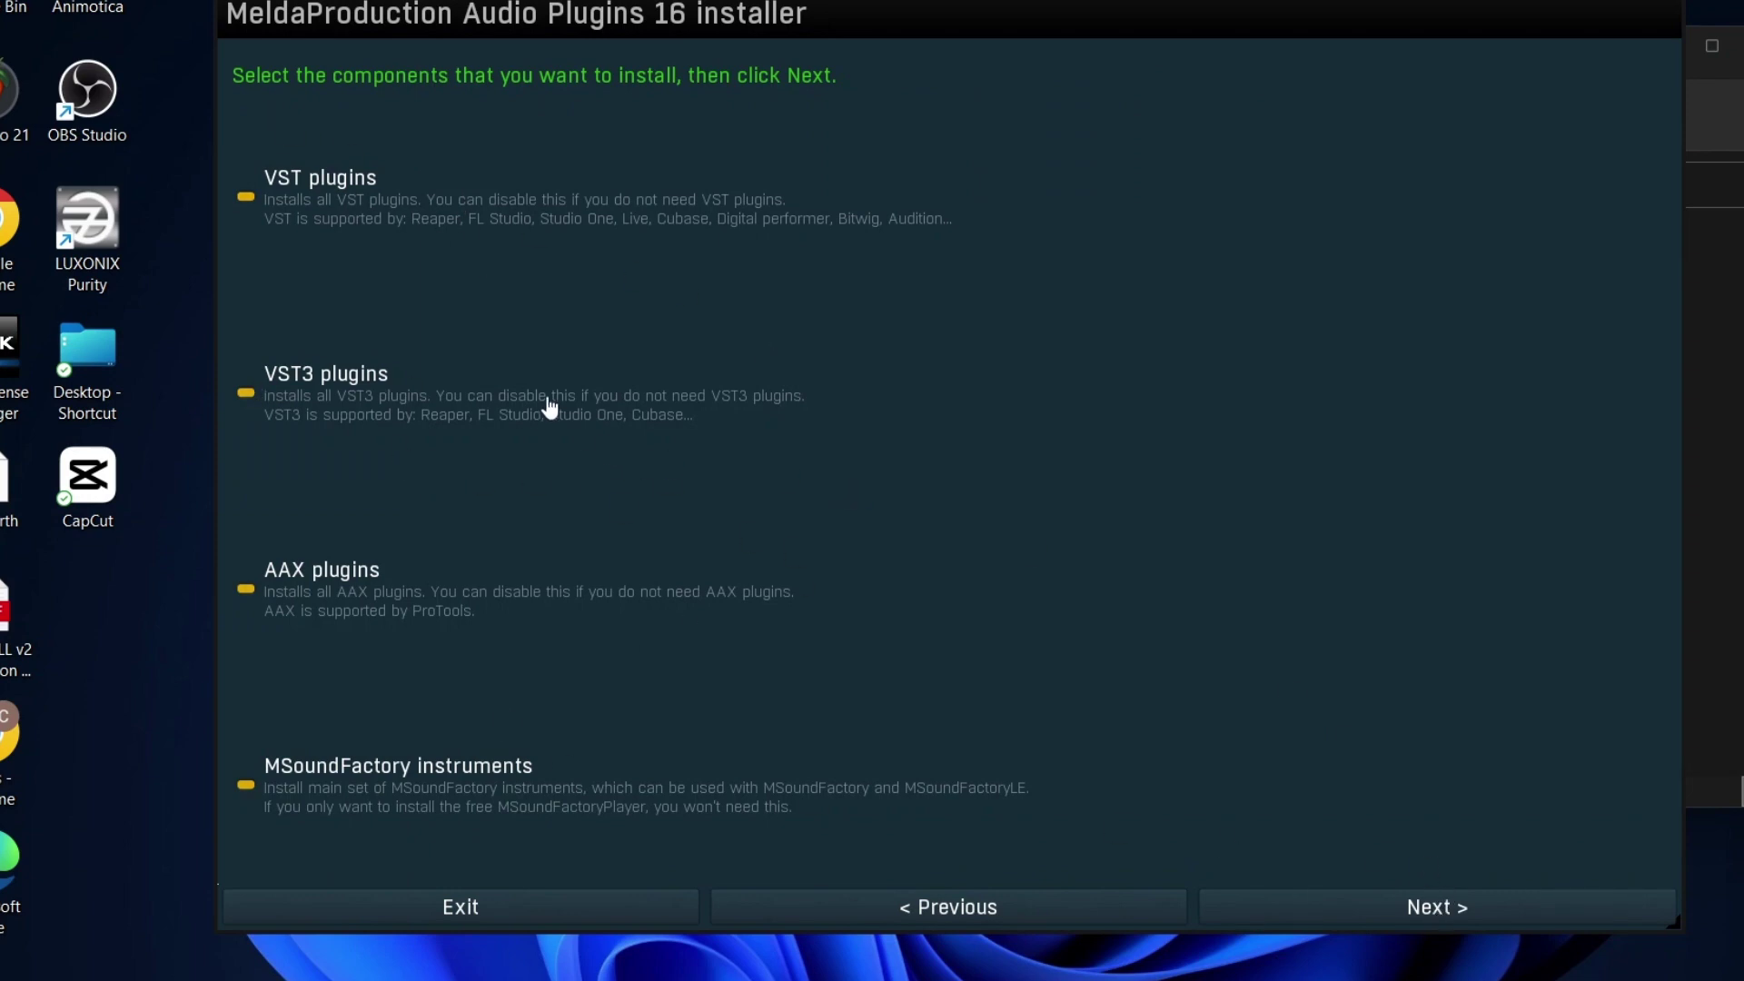
- Keep all the listed components enabled and continue past the plugin selection without choosing any items
left_click(1321, 906)
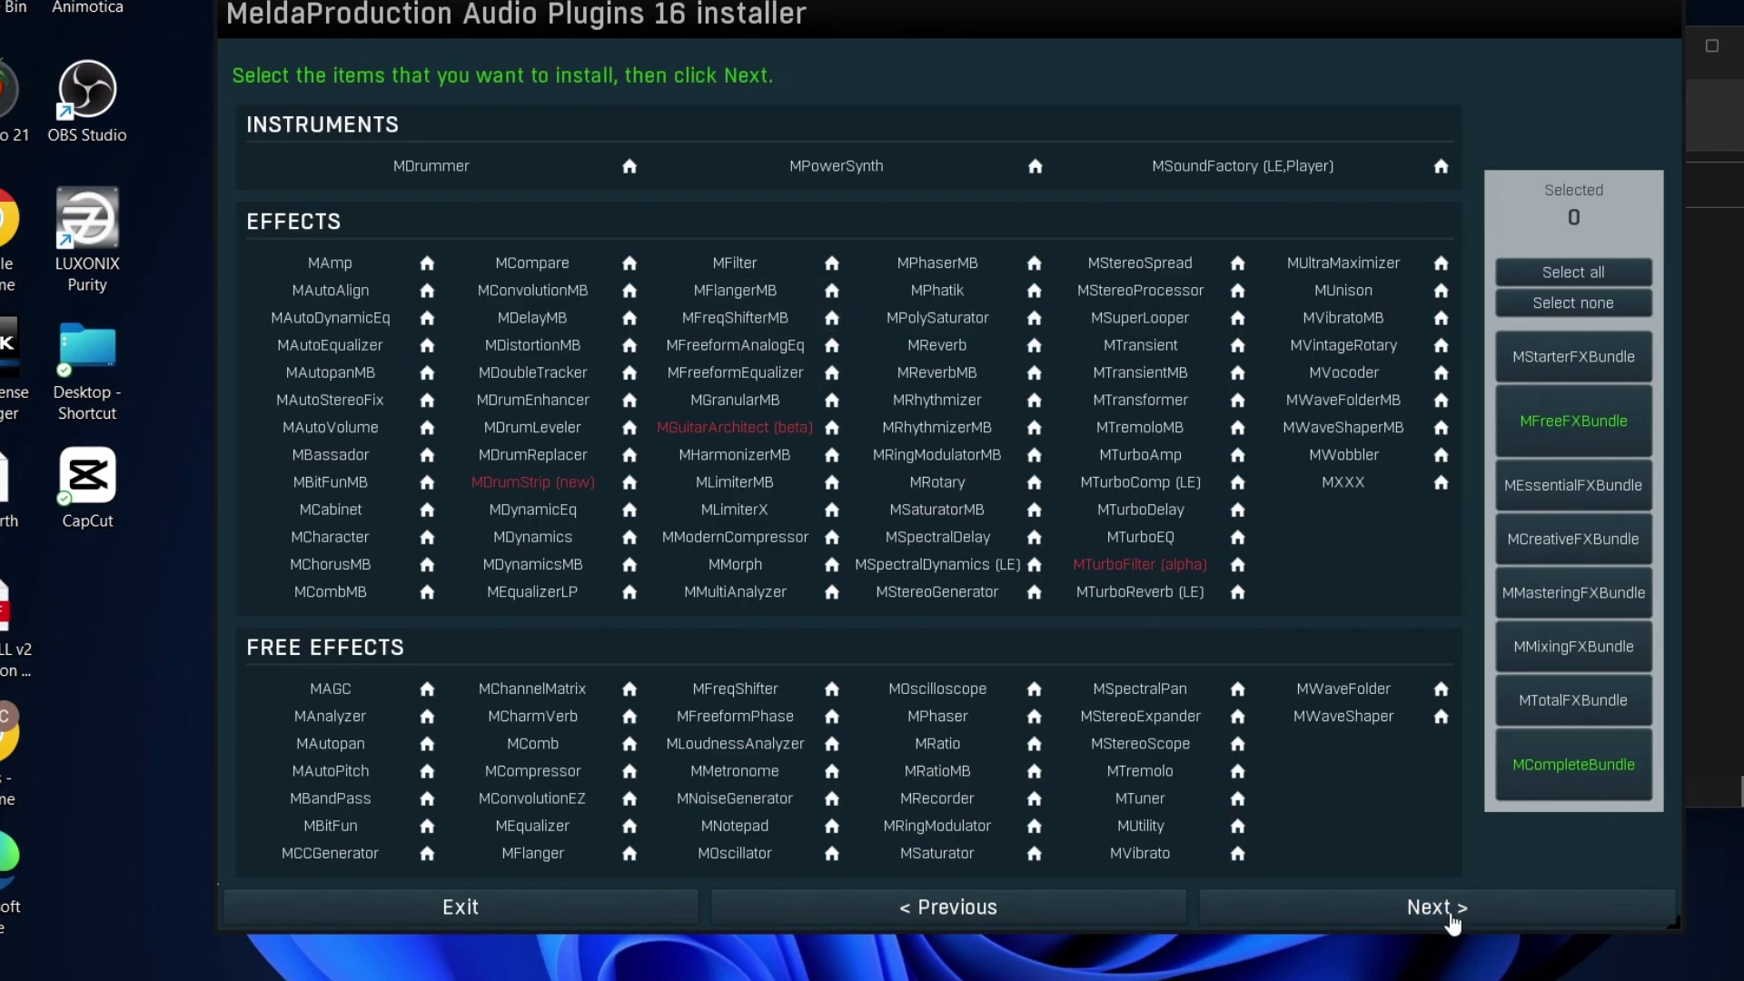
left_click(1512, 907)
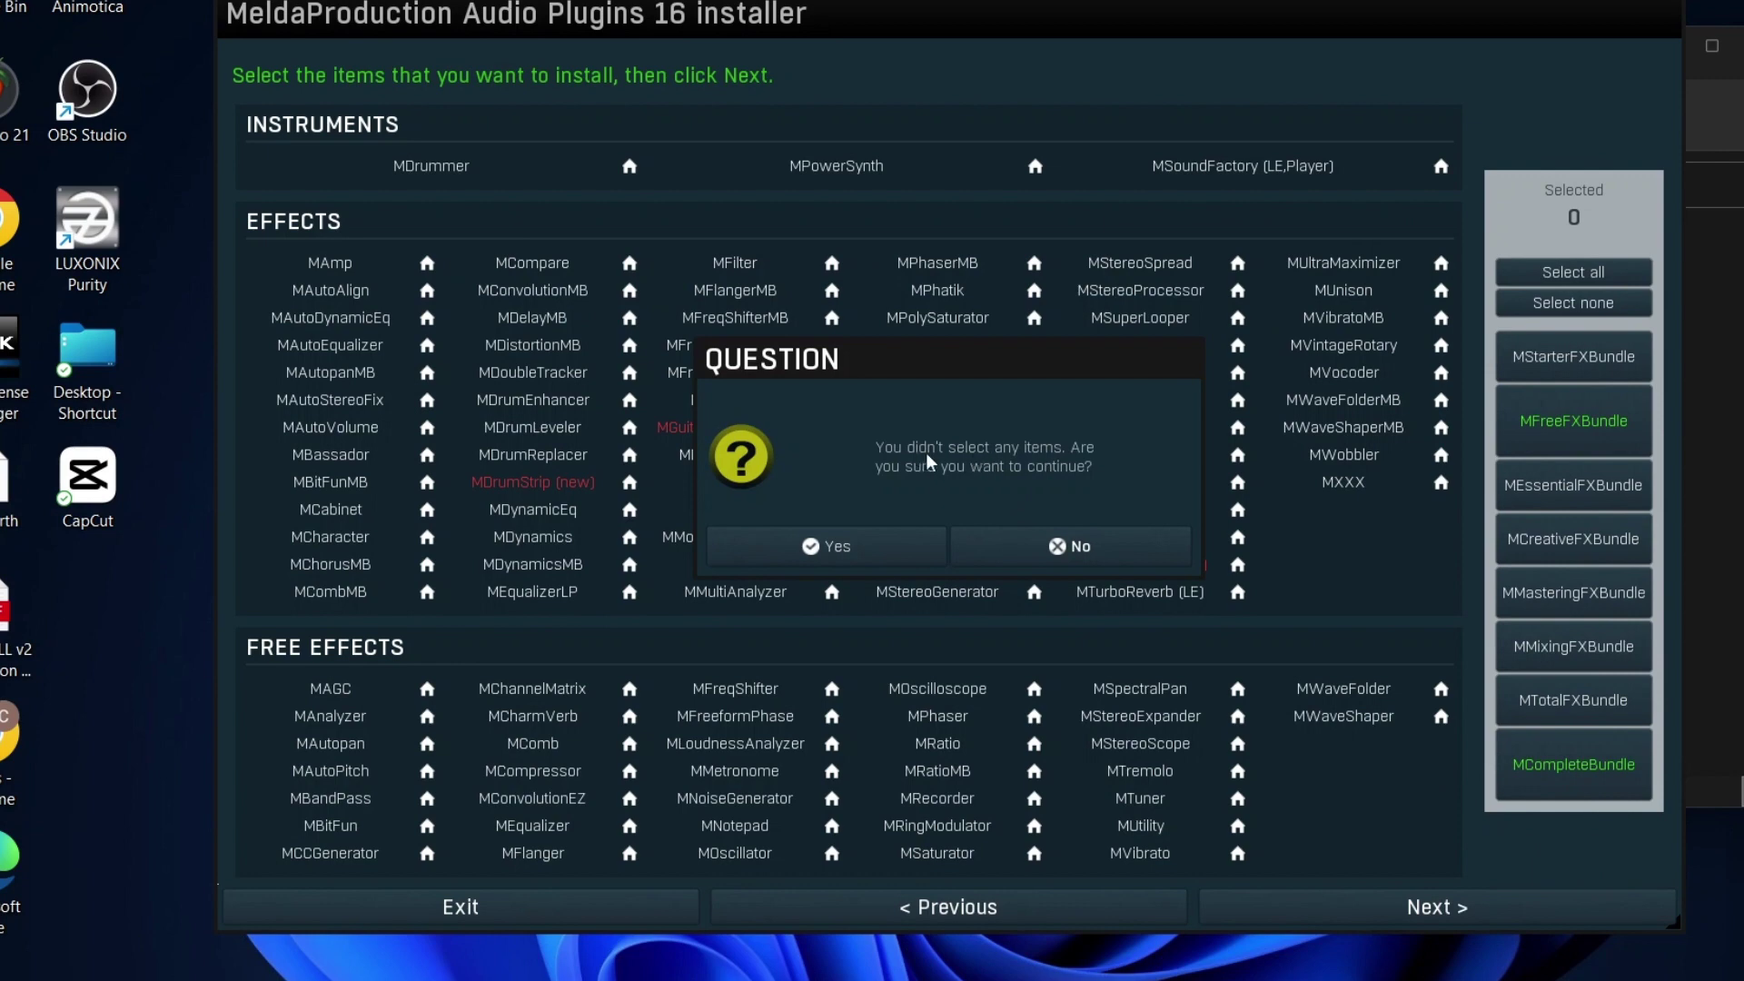
left_click(899, 547)
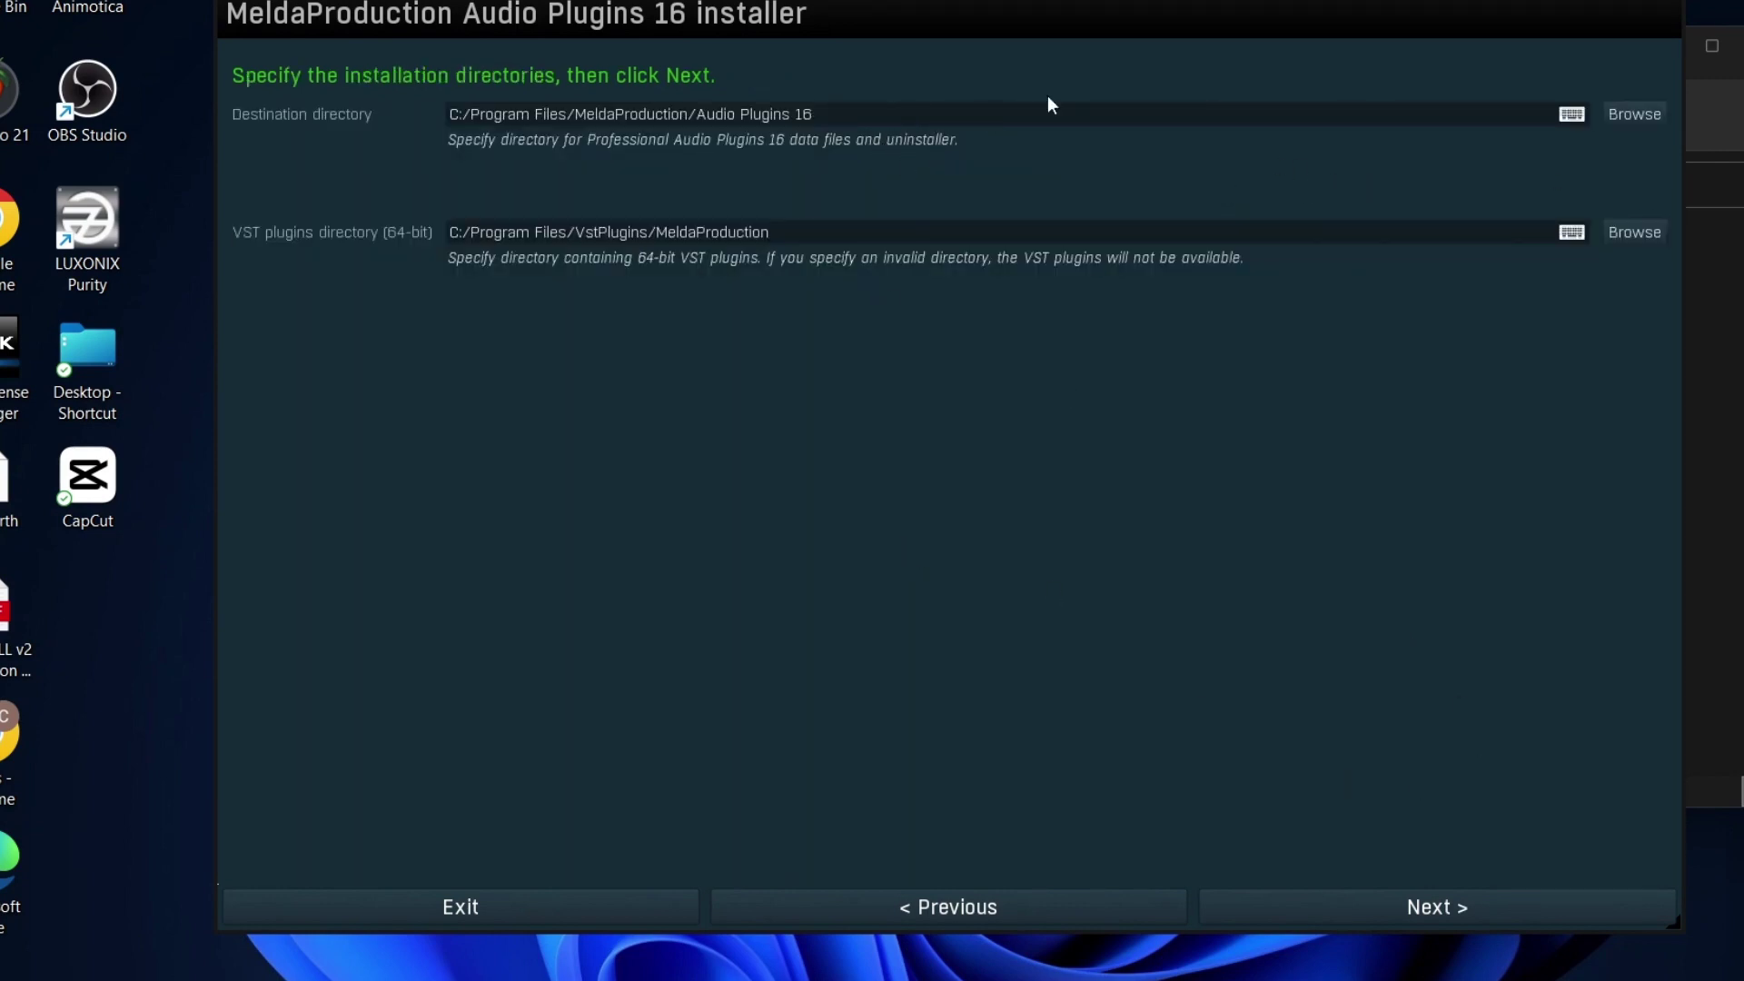
- Set the installer's destination directory to the Program Files (x86) folder on drive C
left_click(1632, 116)
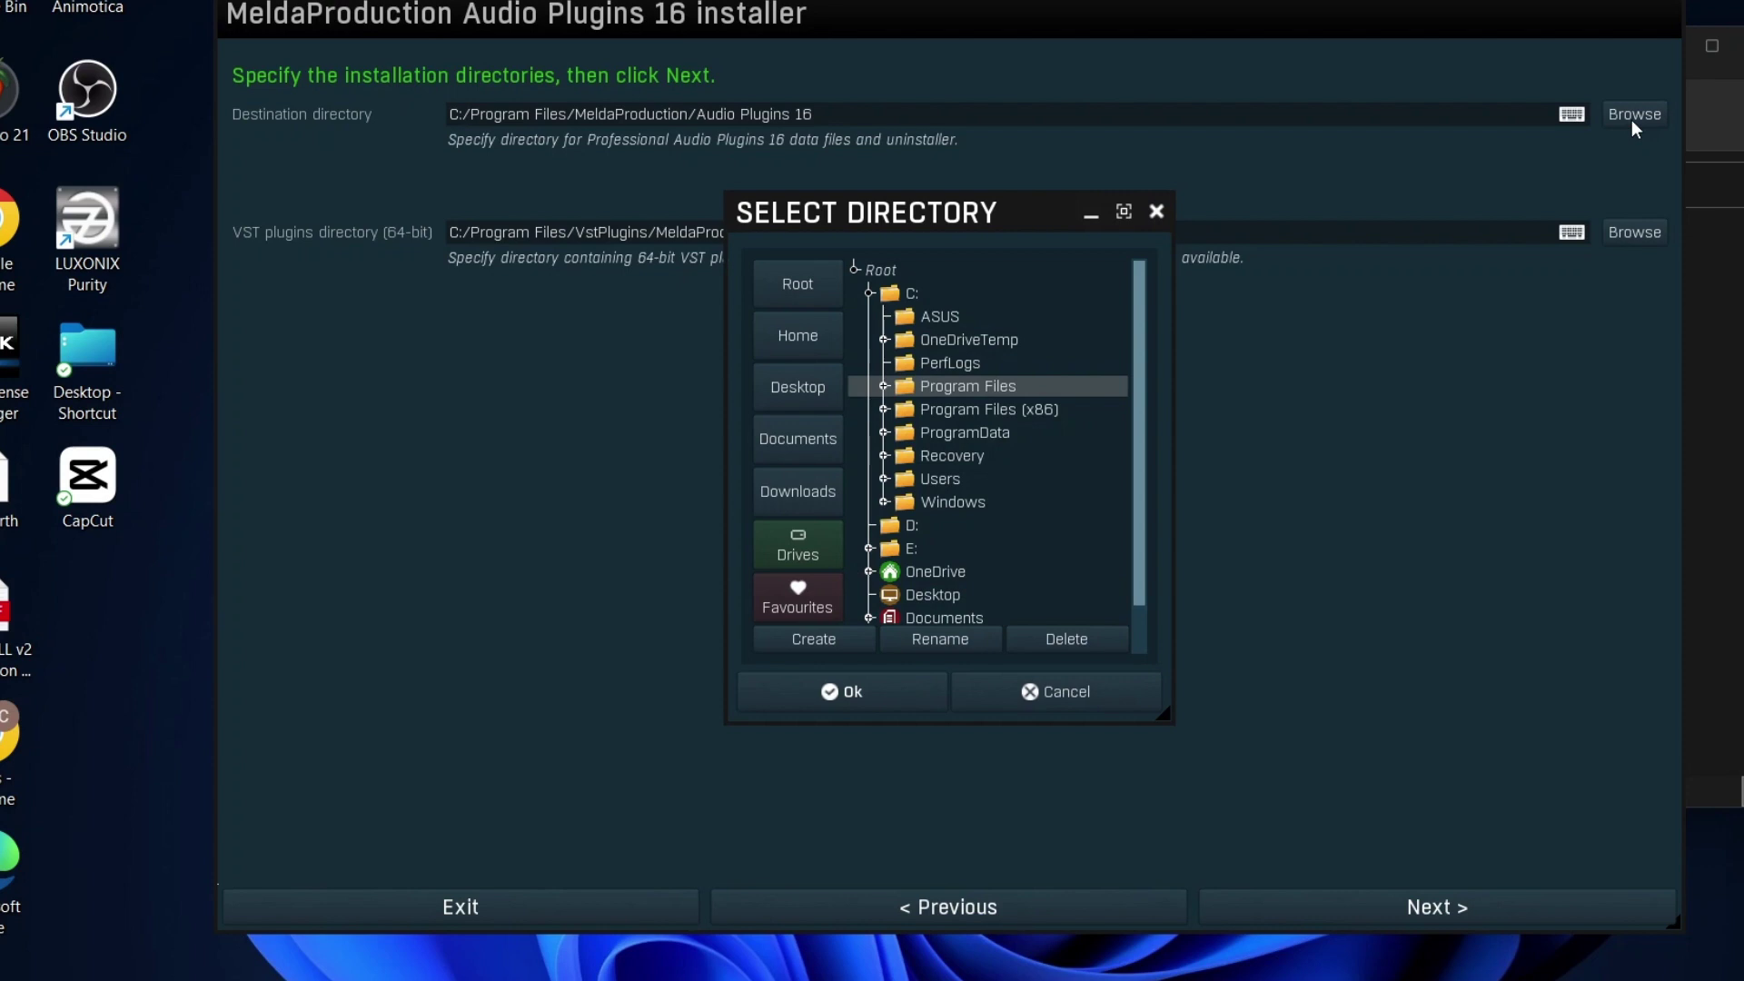
left_click(1007, 409)
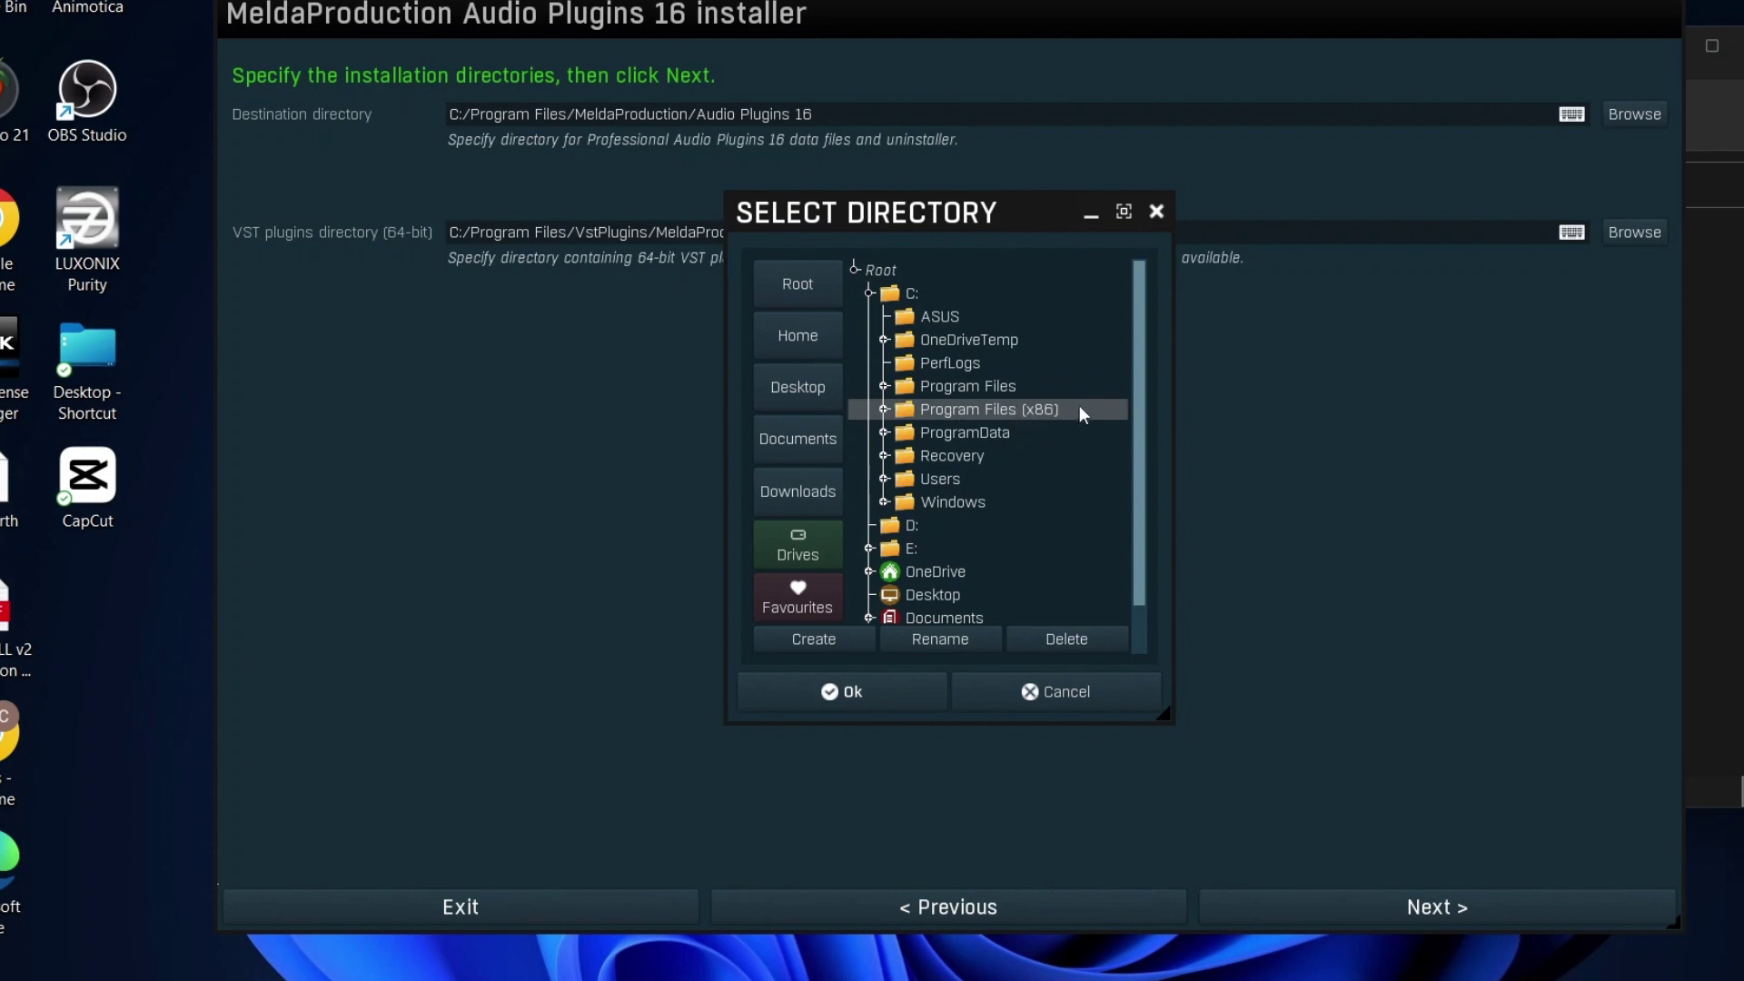
left_click(913, 691)
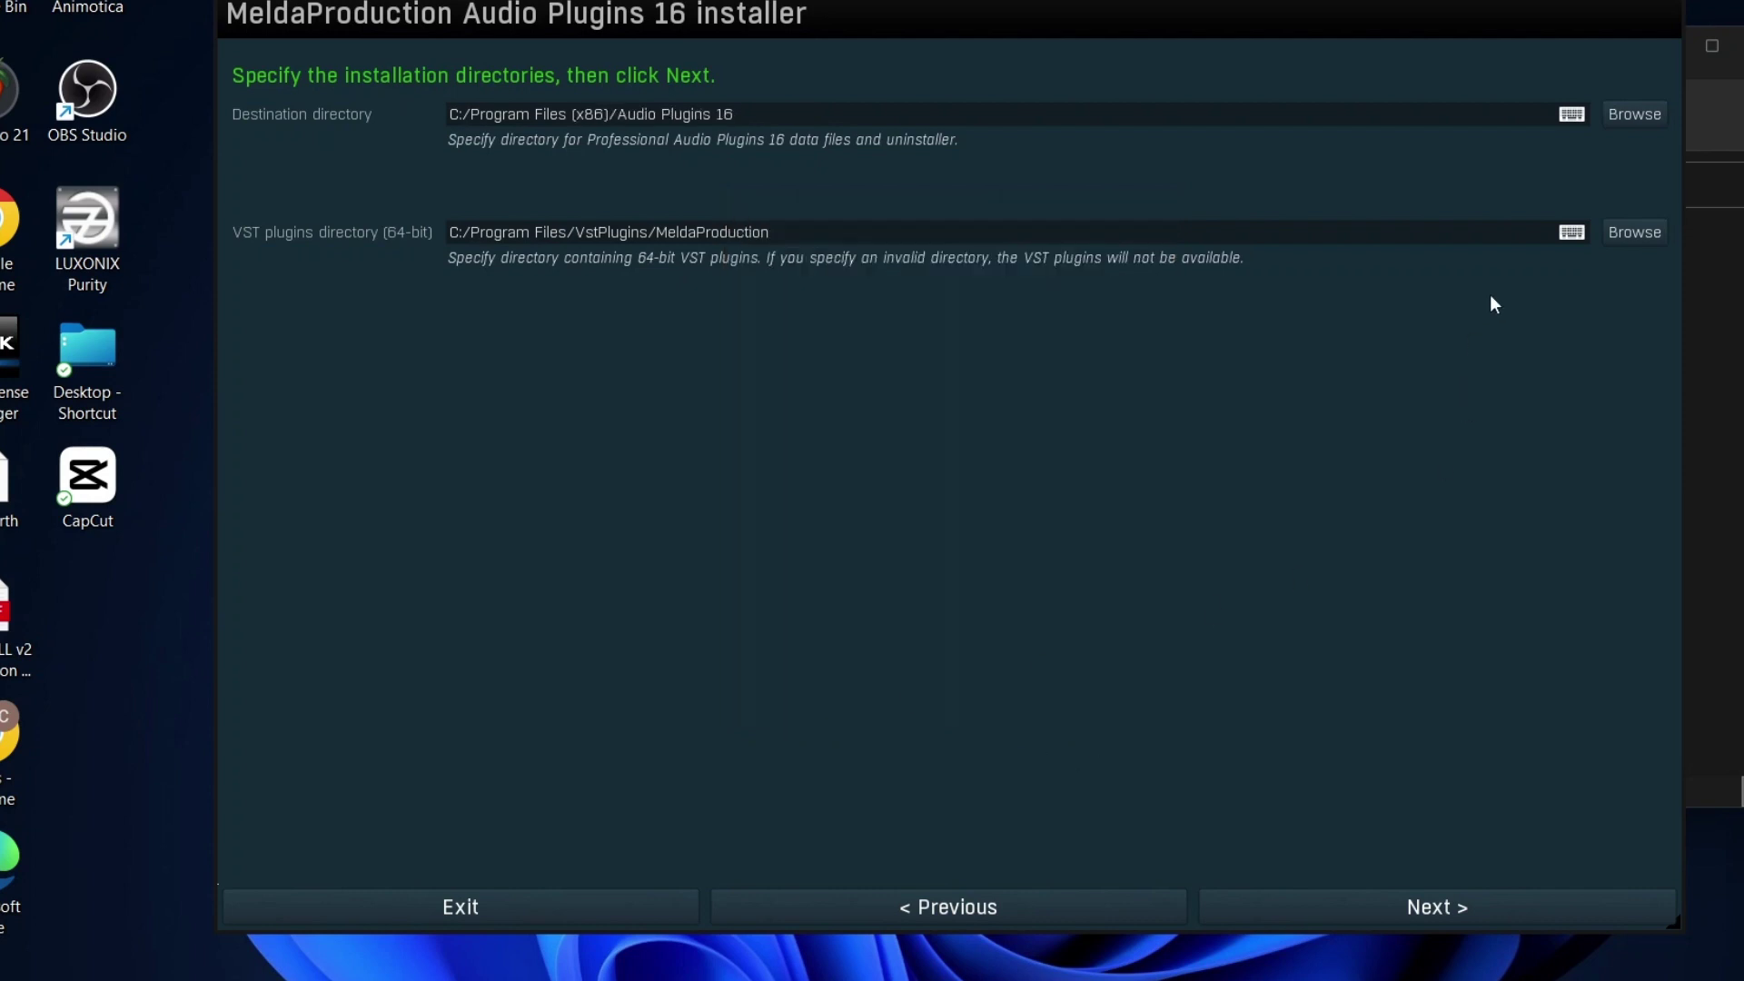
left_click(1634, 232)
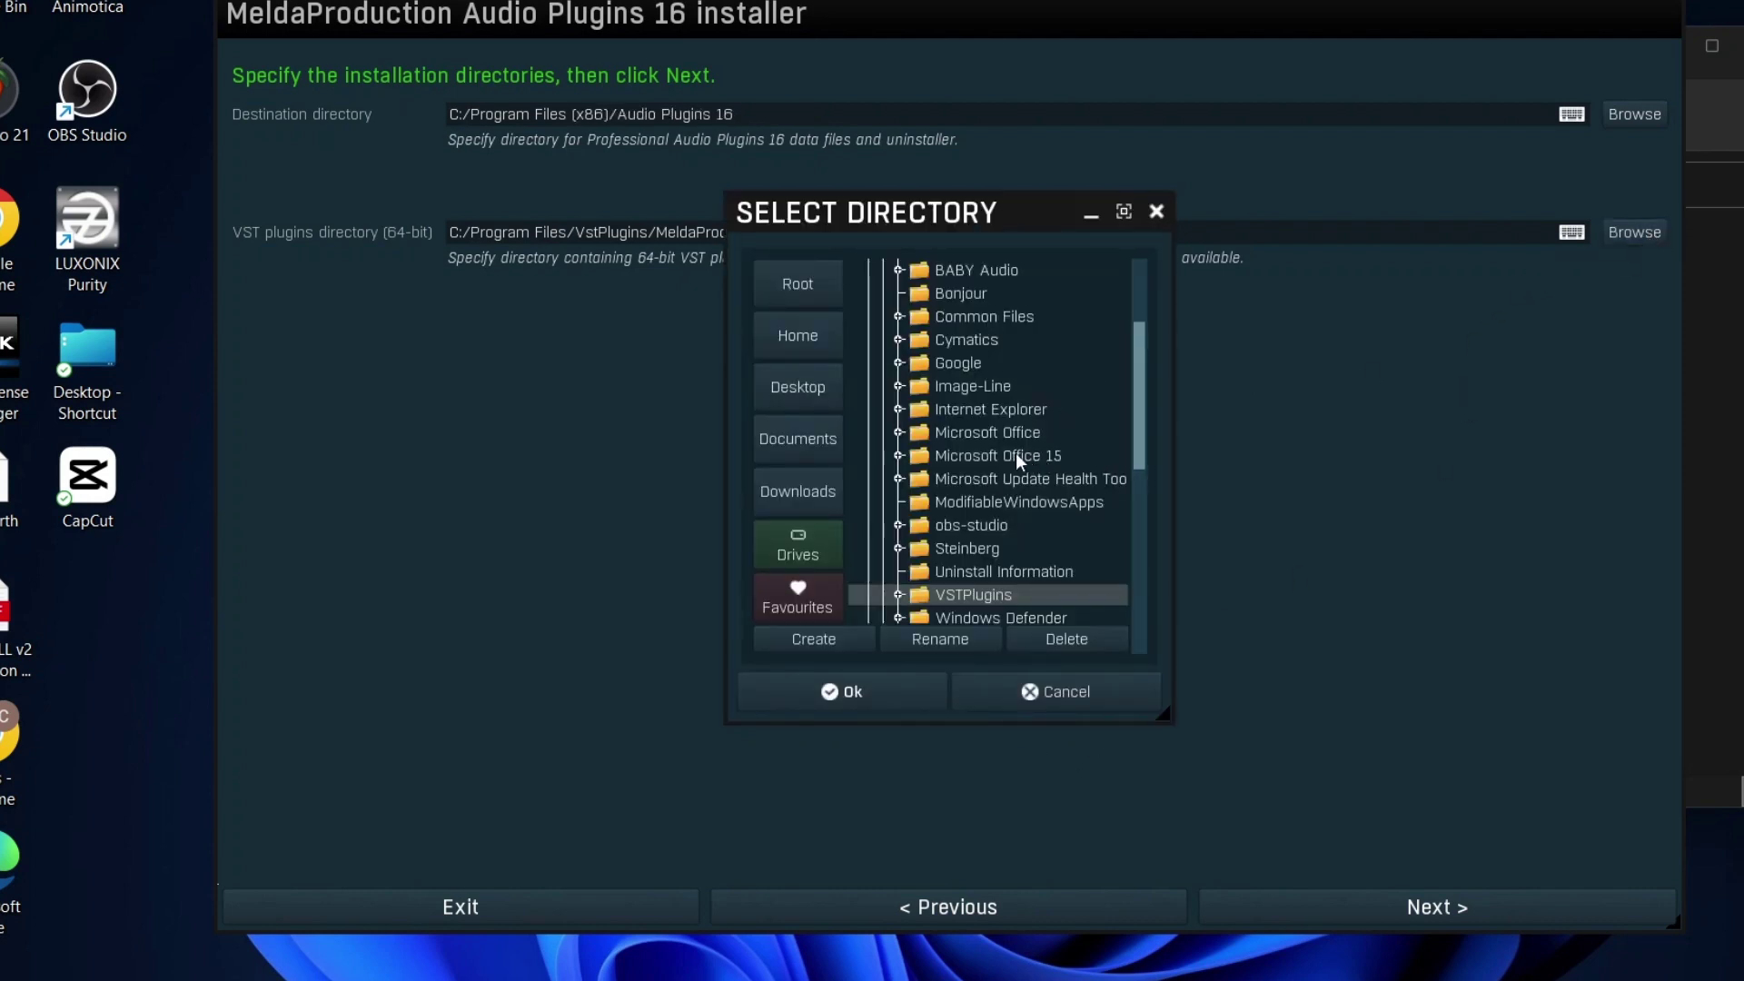
scroll(1016, 445, "up", 2)
scroll(1003, 408, "down", 3)
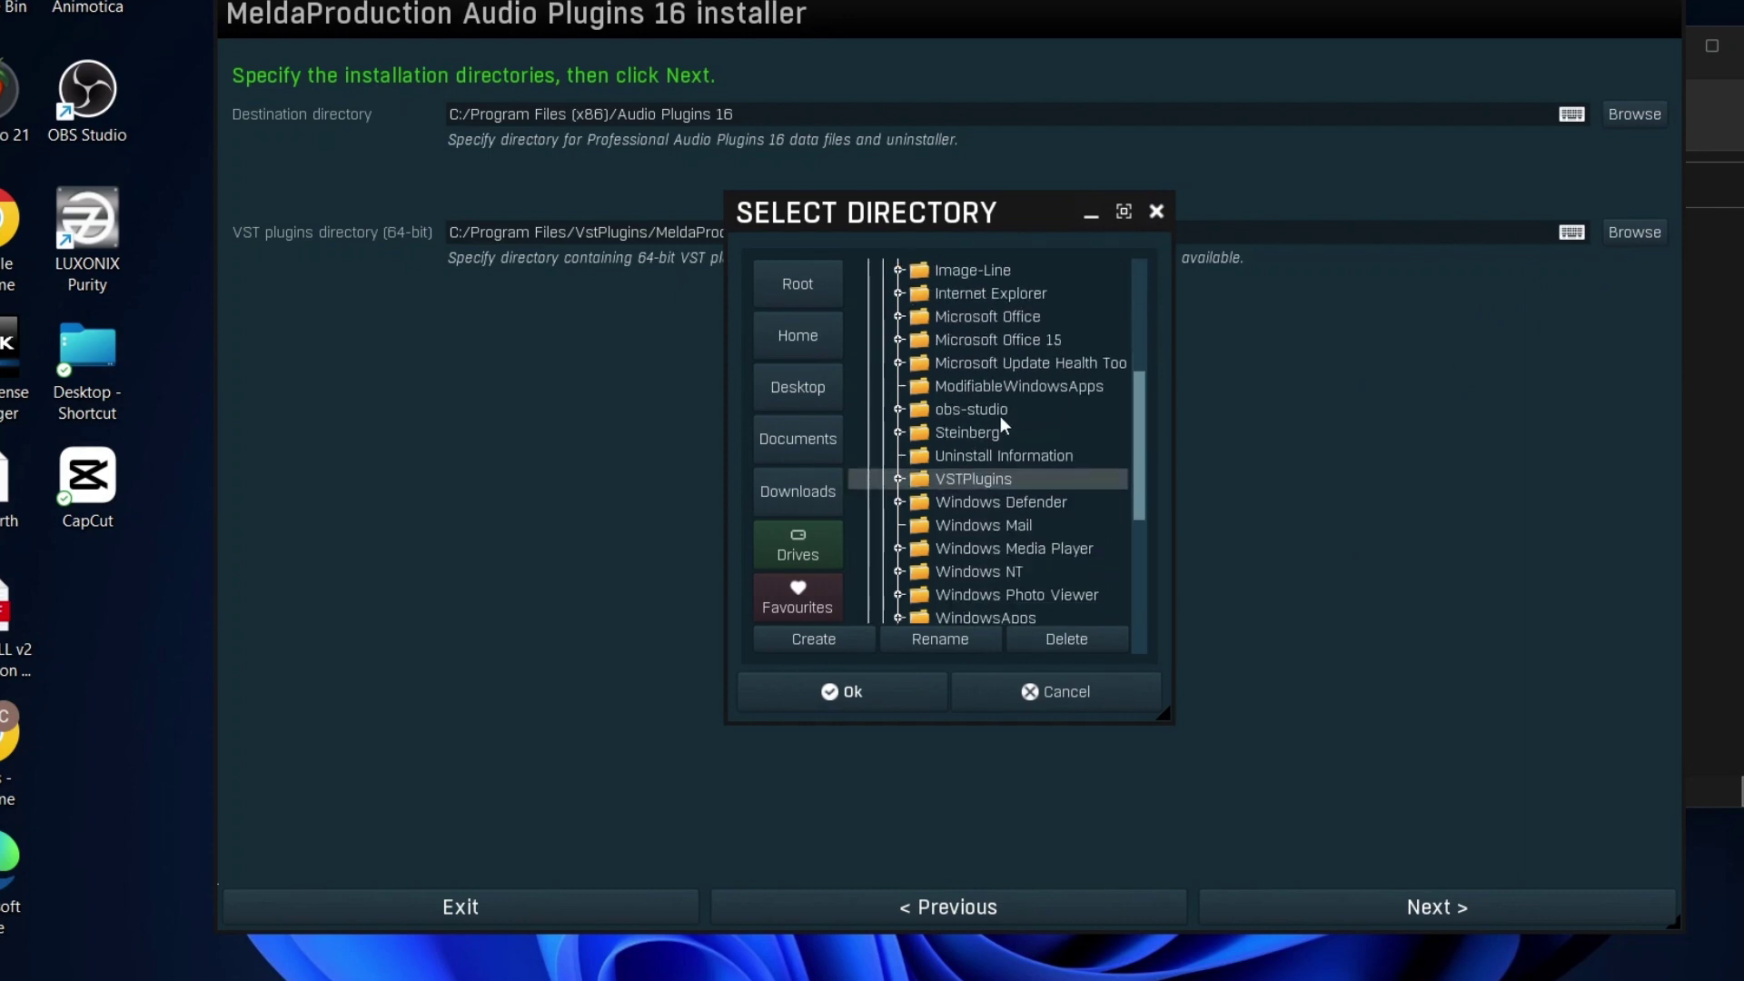
scroll(999, 422, "down", 3)
left_click(1055, 480)
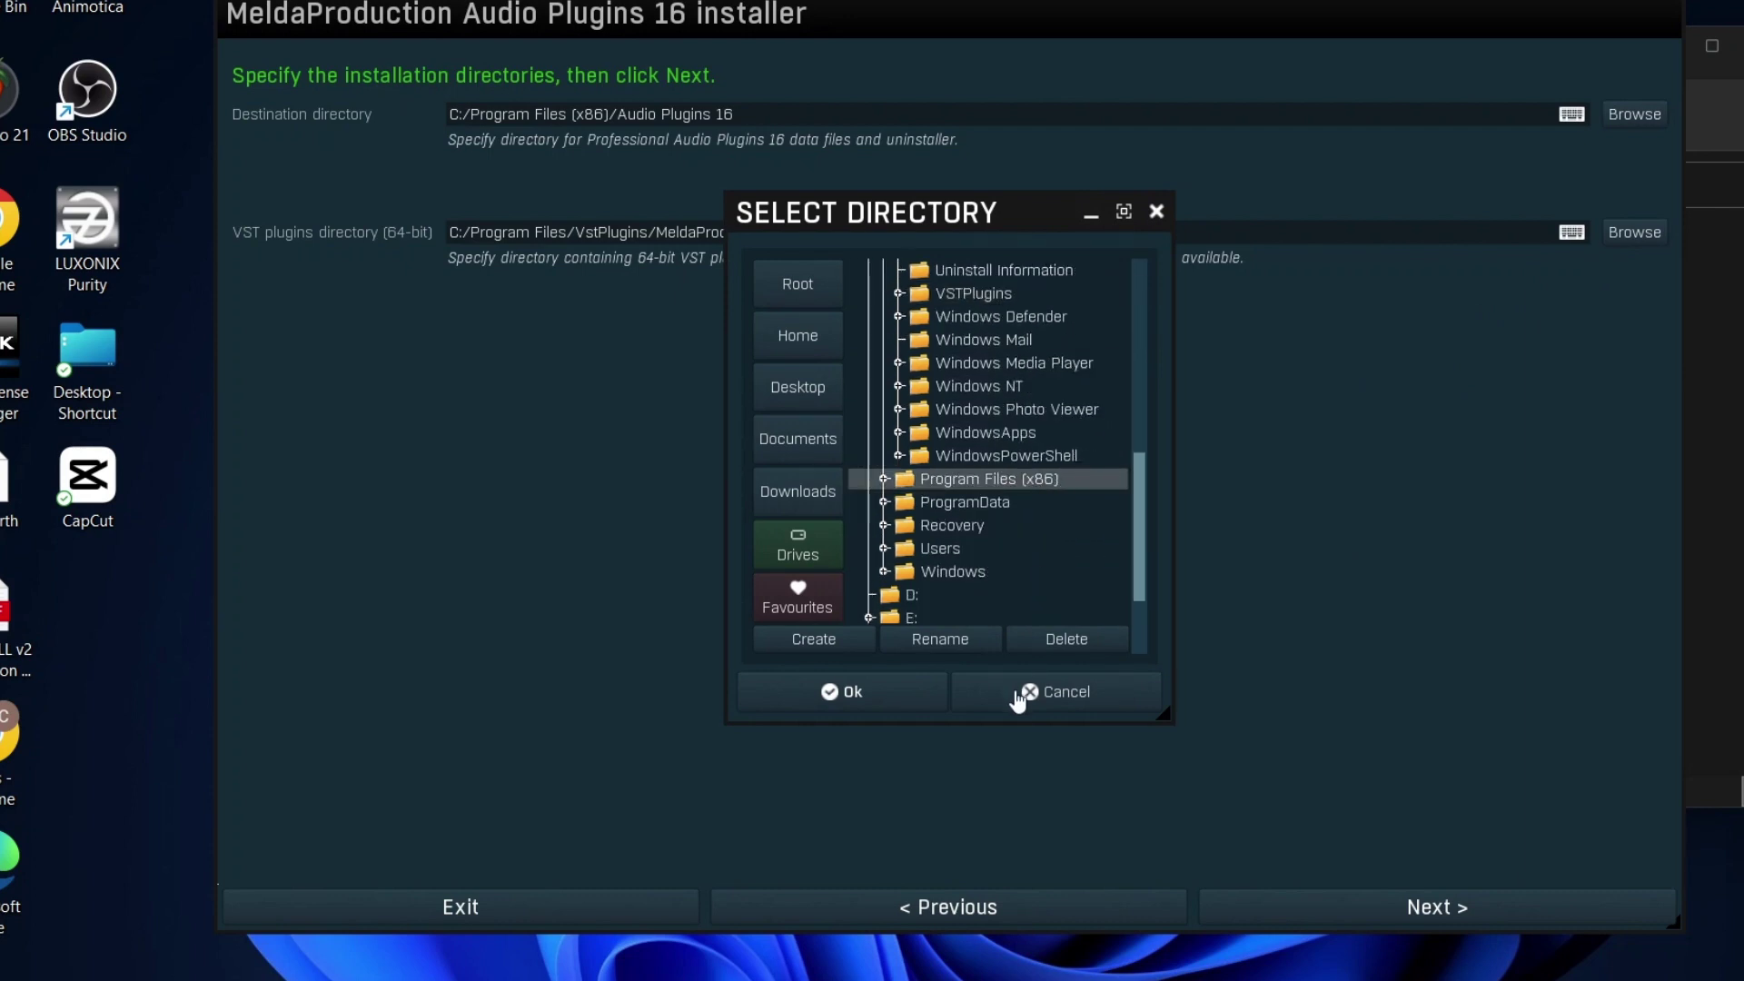
left_click(1067, 693)
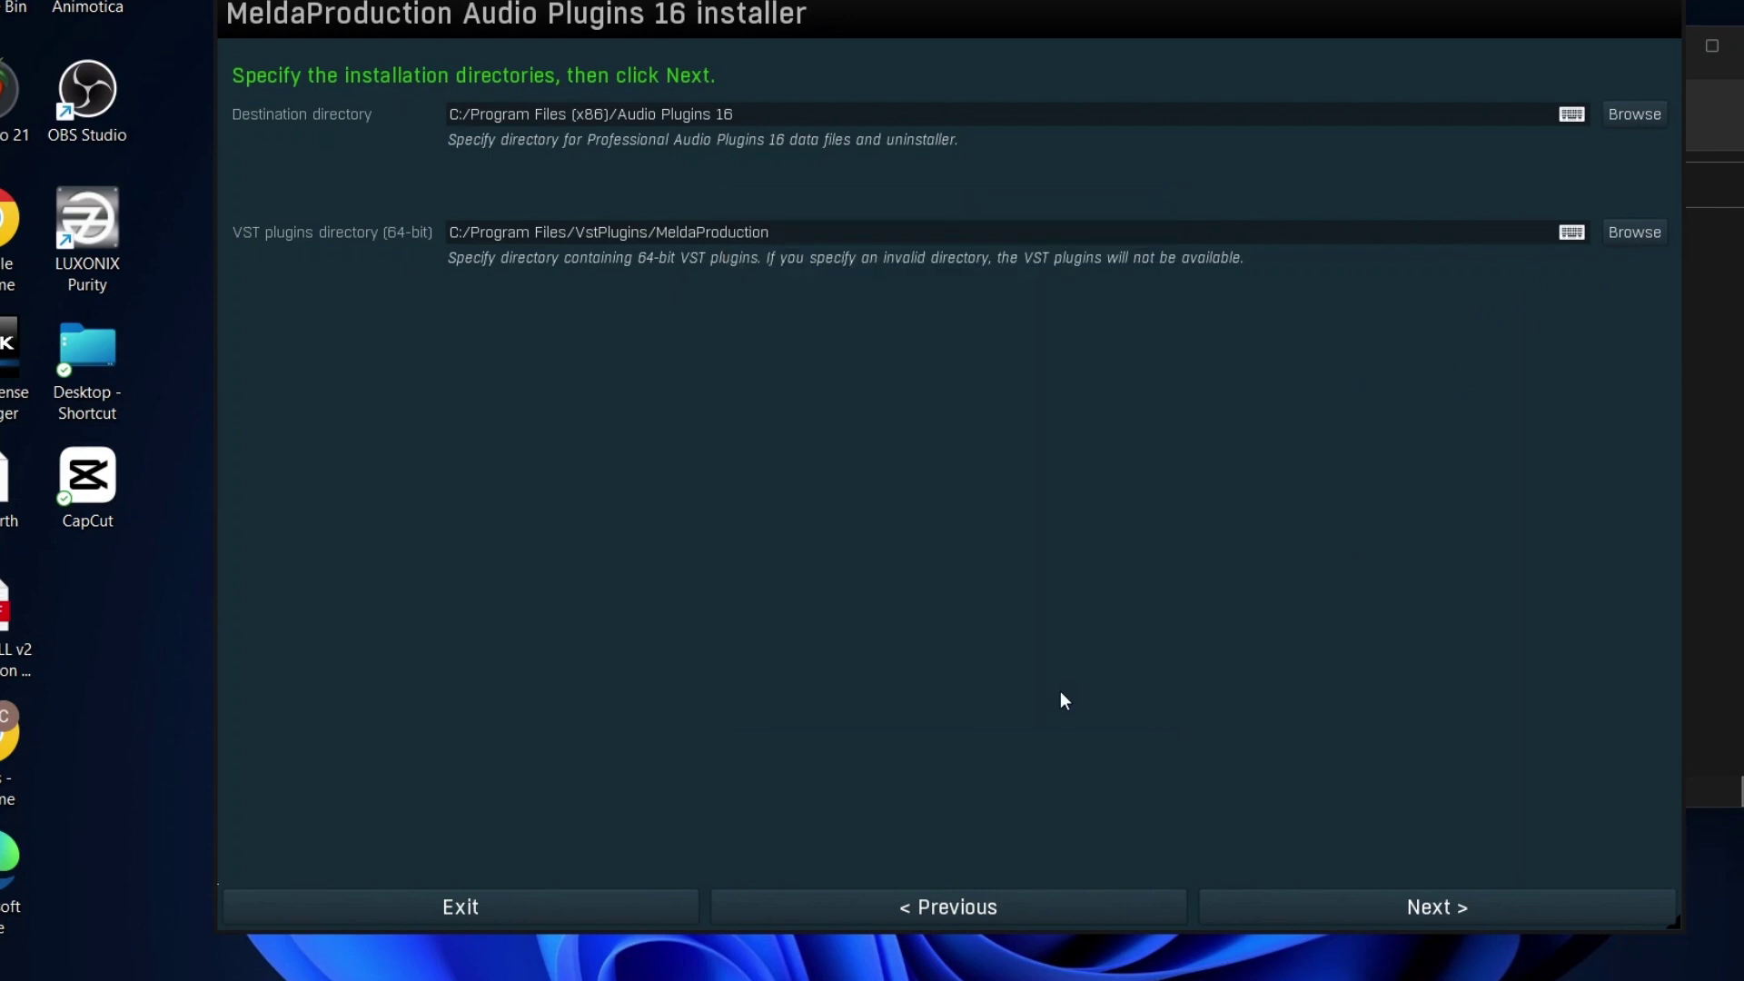
- Set the 64-bit VST plugins directory to the Program Files (x86) folder on drive C
left_click(1627, 234)
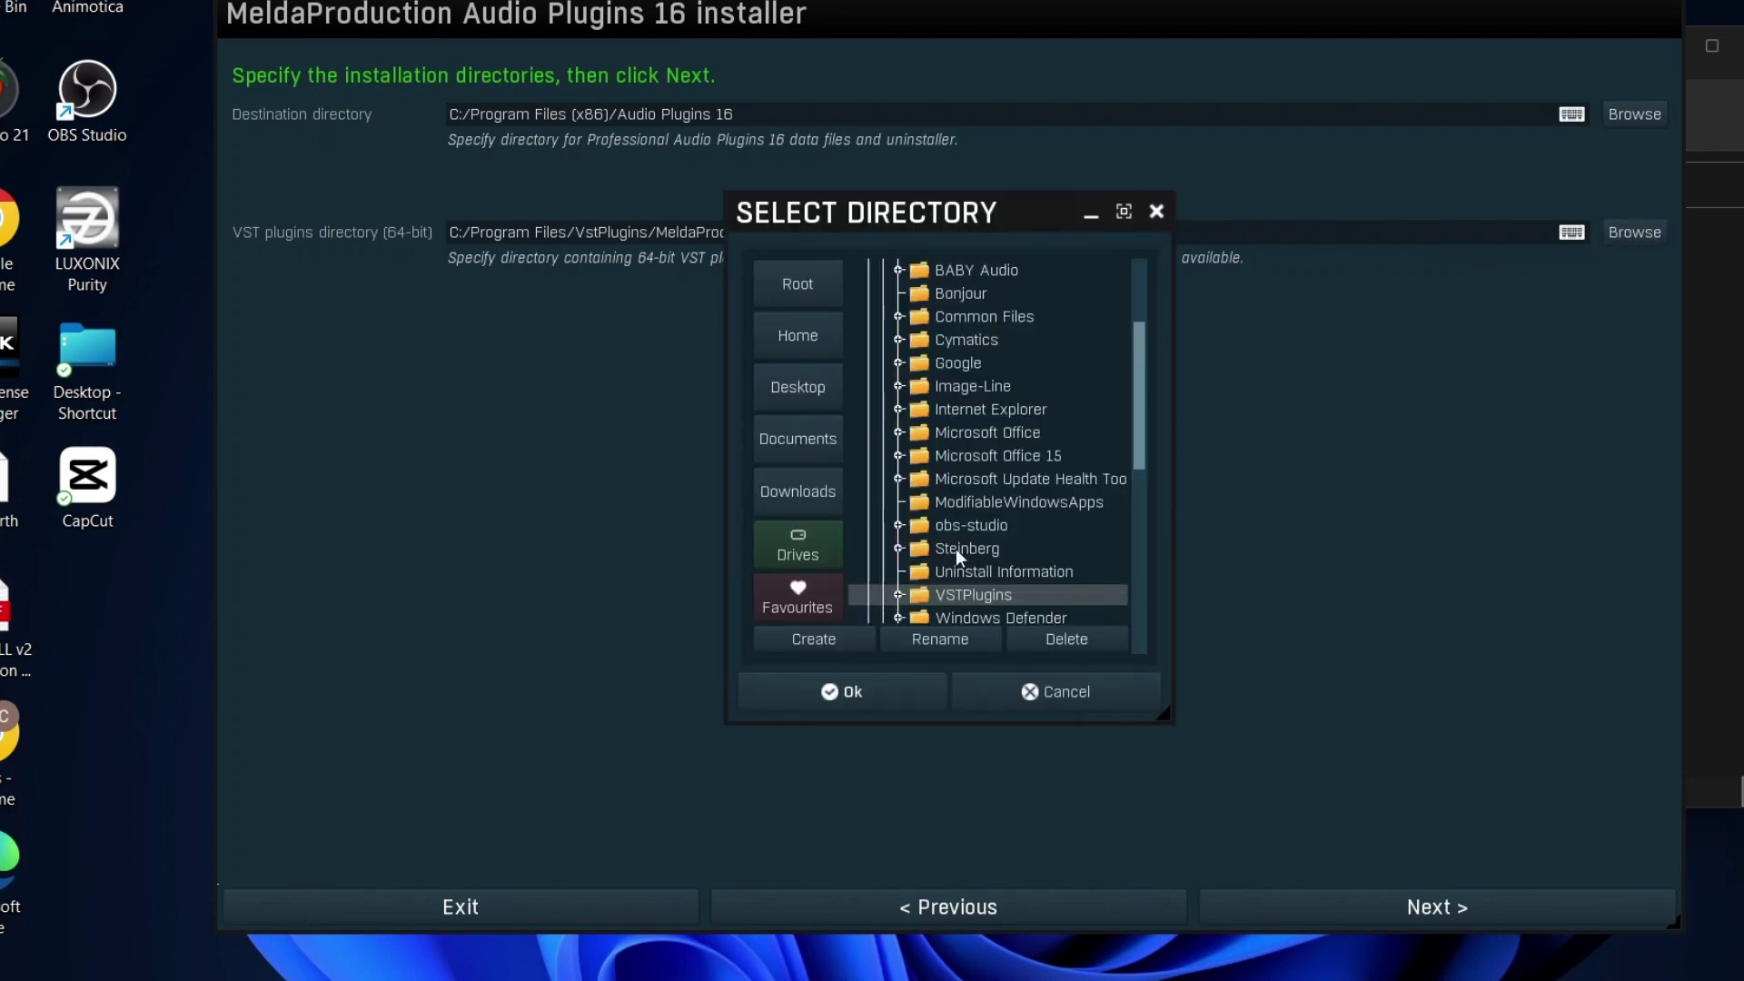
scroll(952, 485, "down", 4)
scroll(951, 485, "down", 2)
left_click(1046, 478)
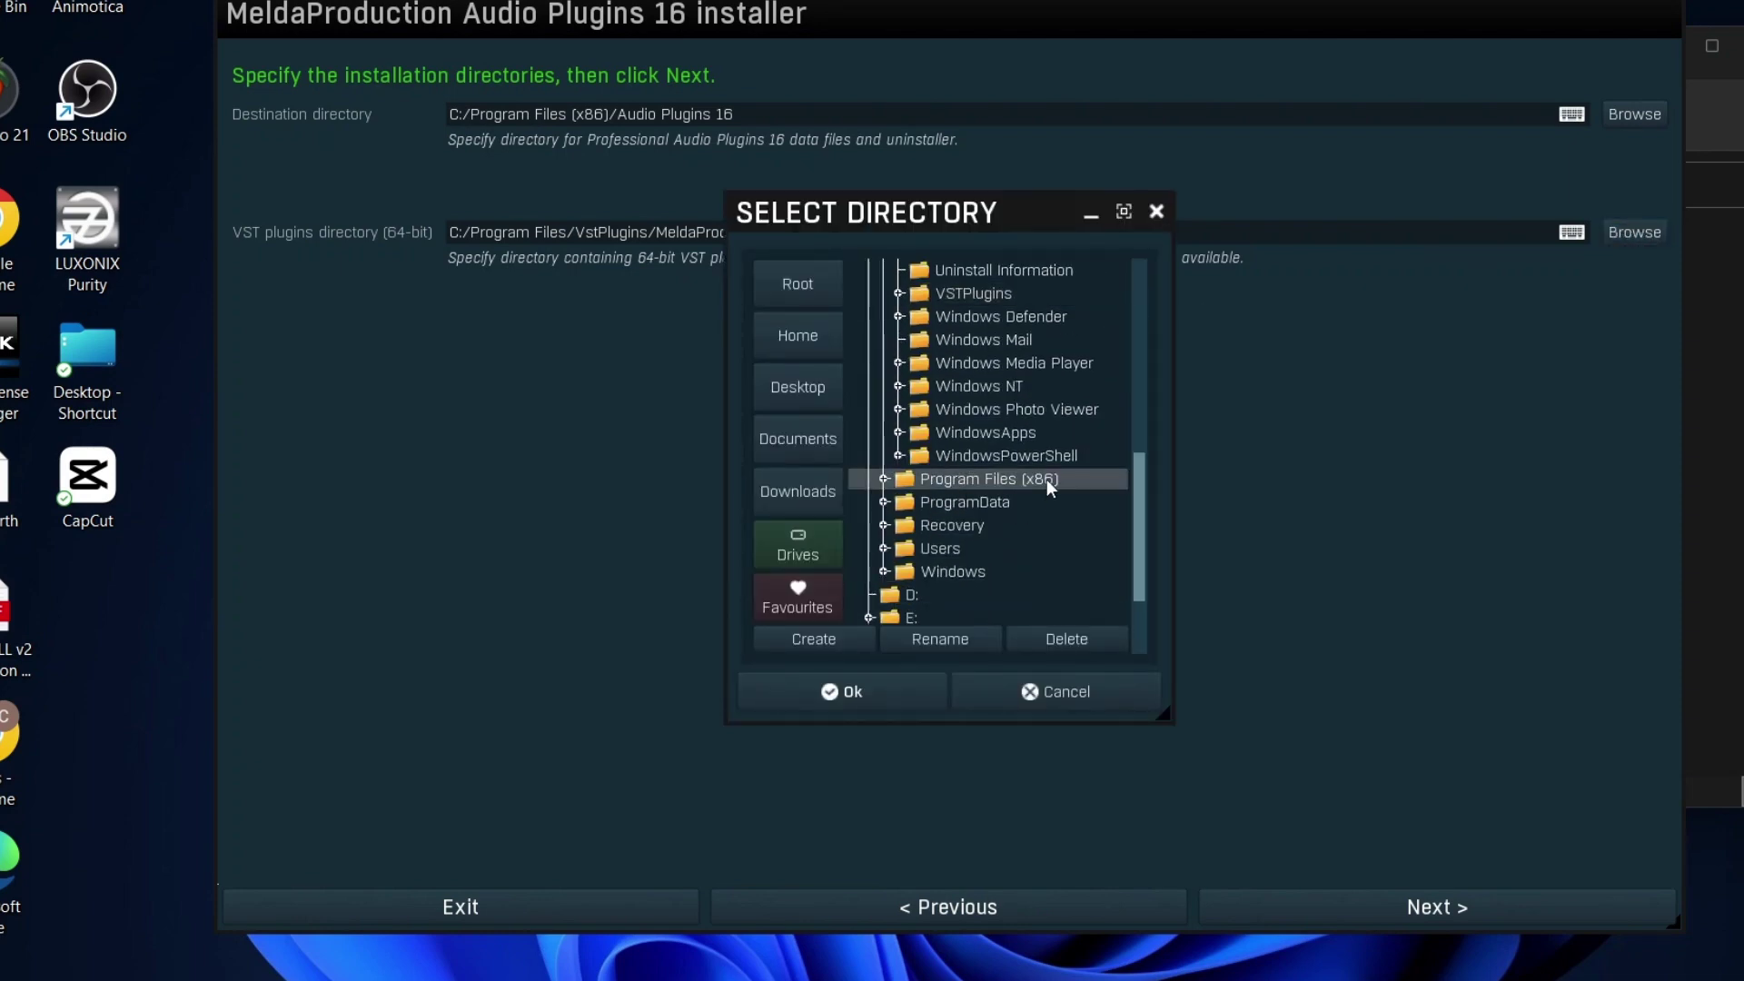
left_click(880, 695)
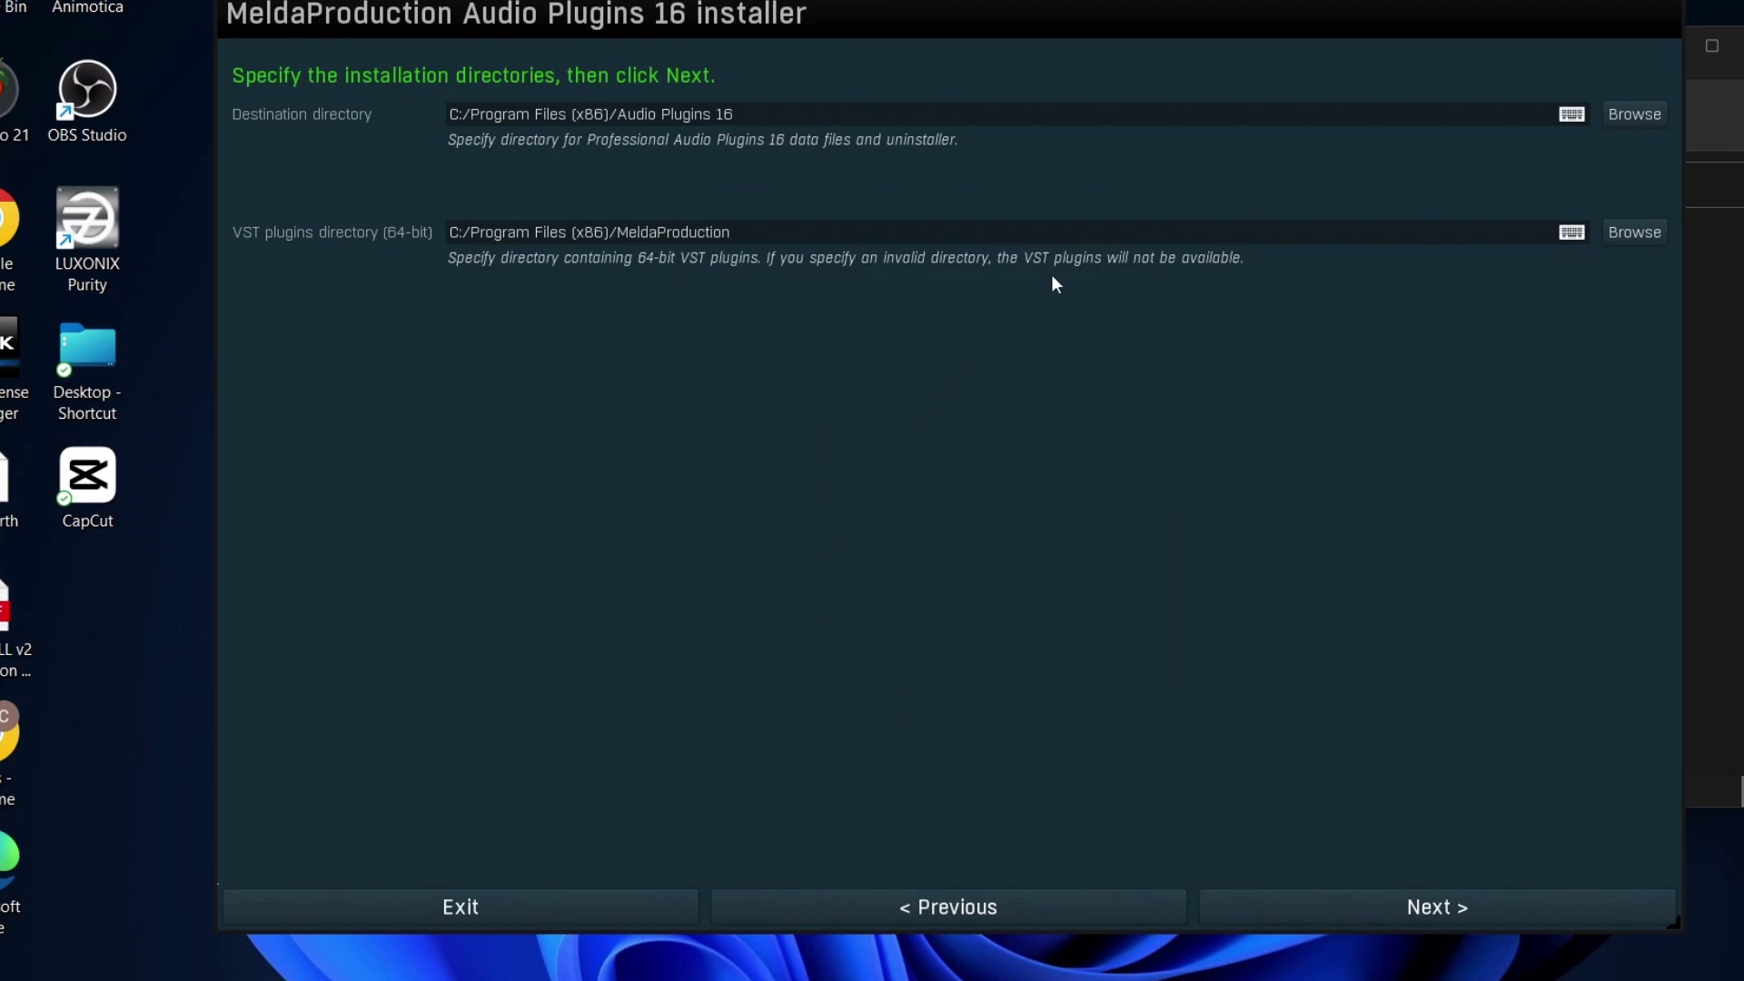
- Install the MeldaProduction plugins without running a clean-up, exit the installer and minimise the Downloads window
left_click(1455, 911)
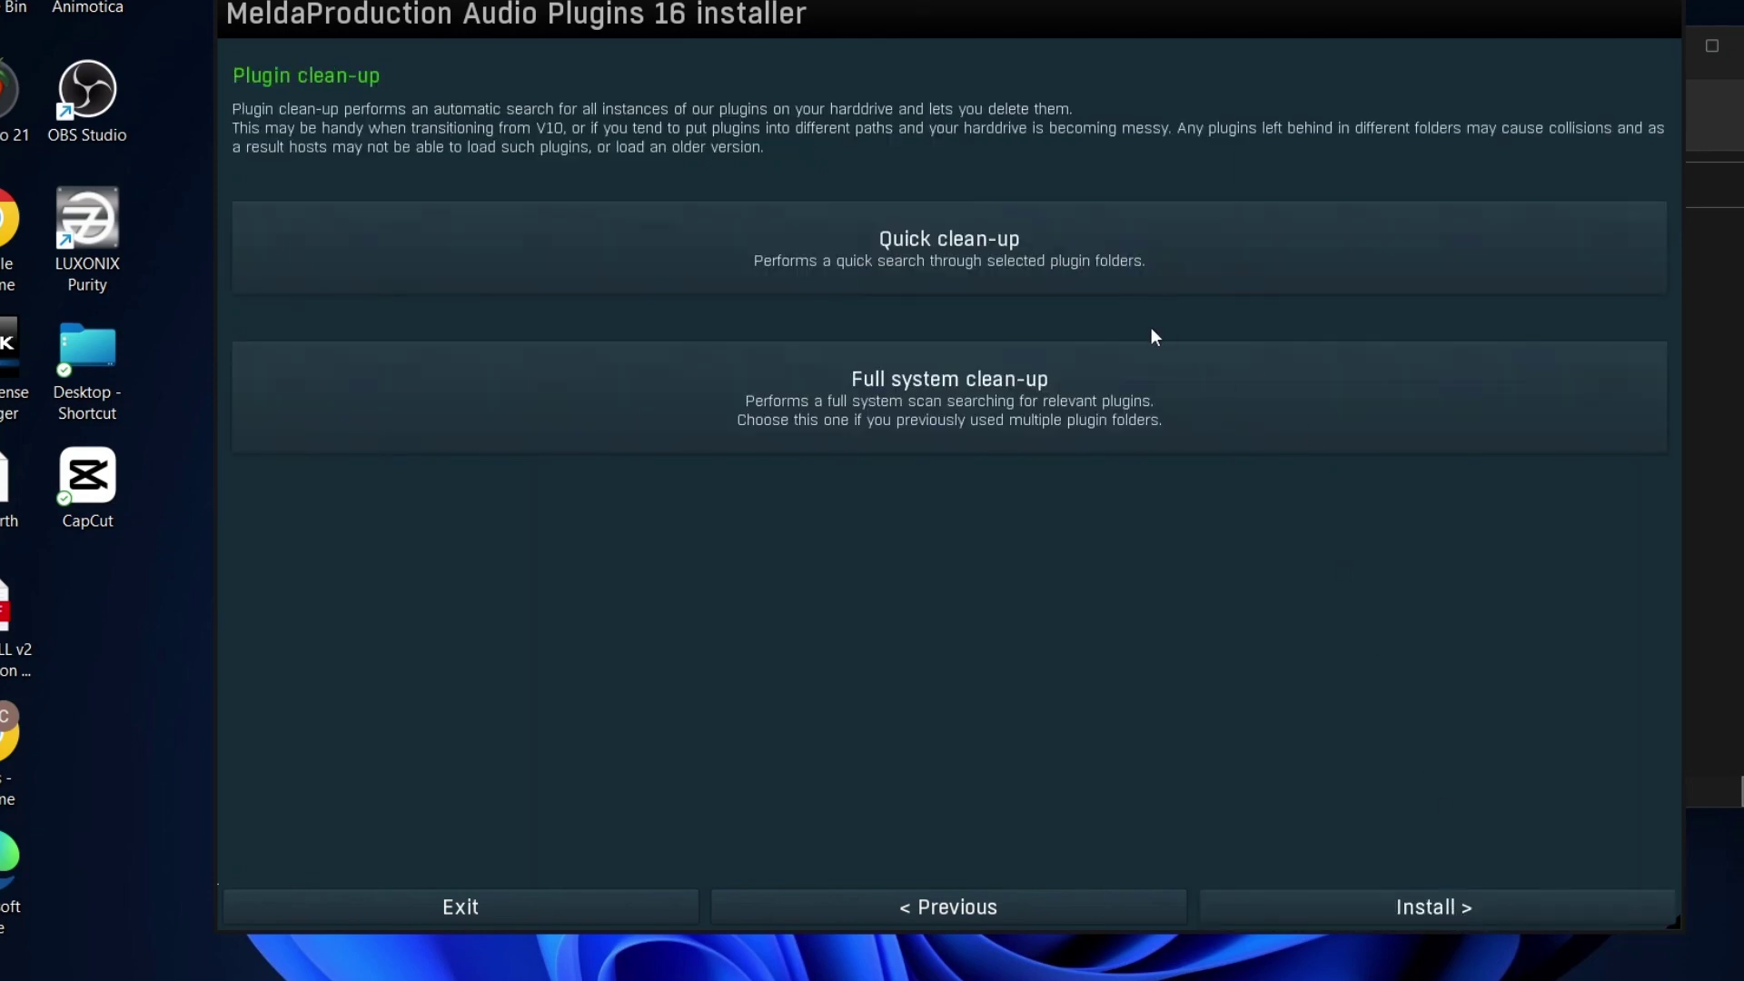
left_click(1503, 907)
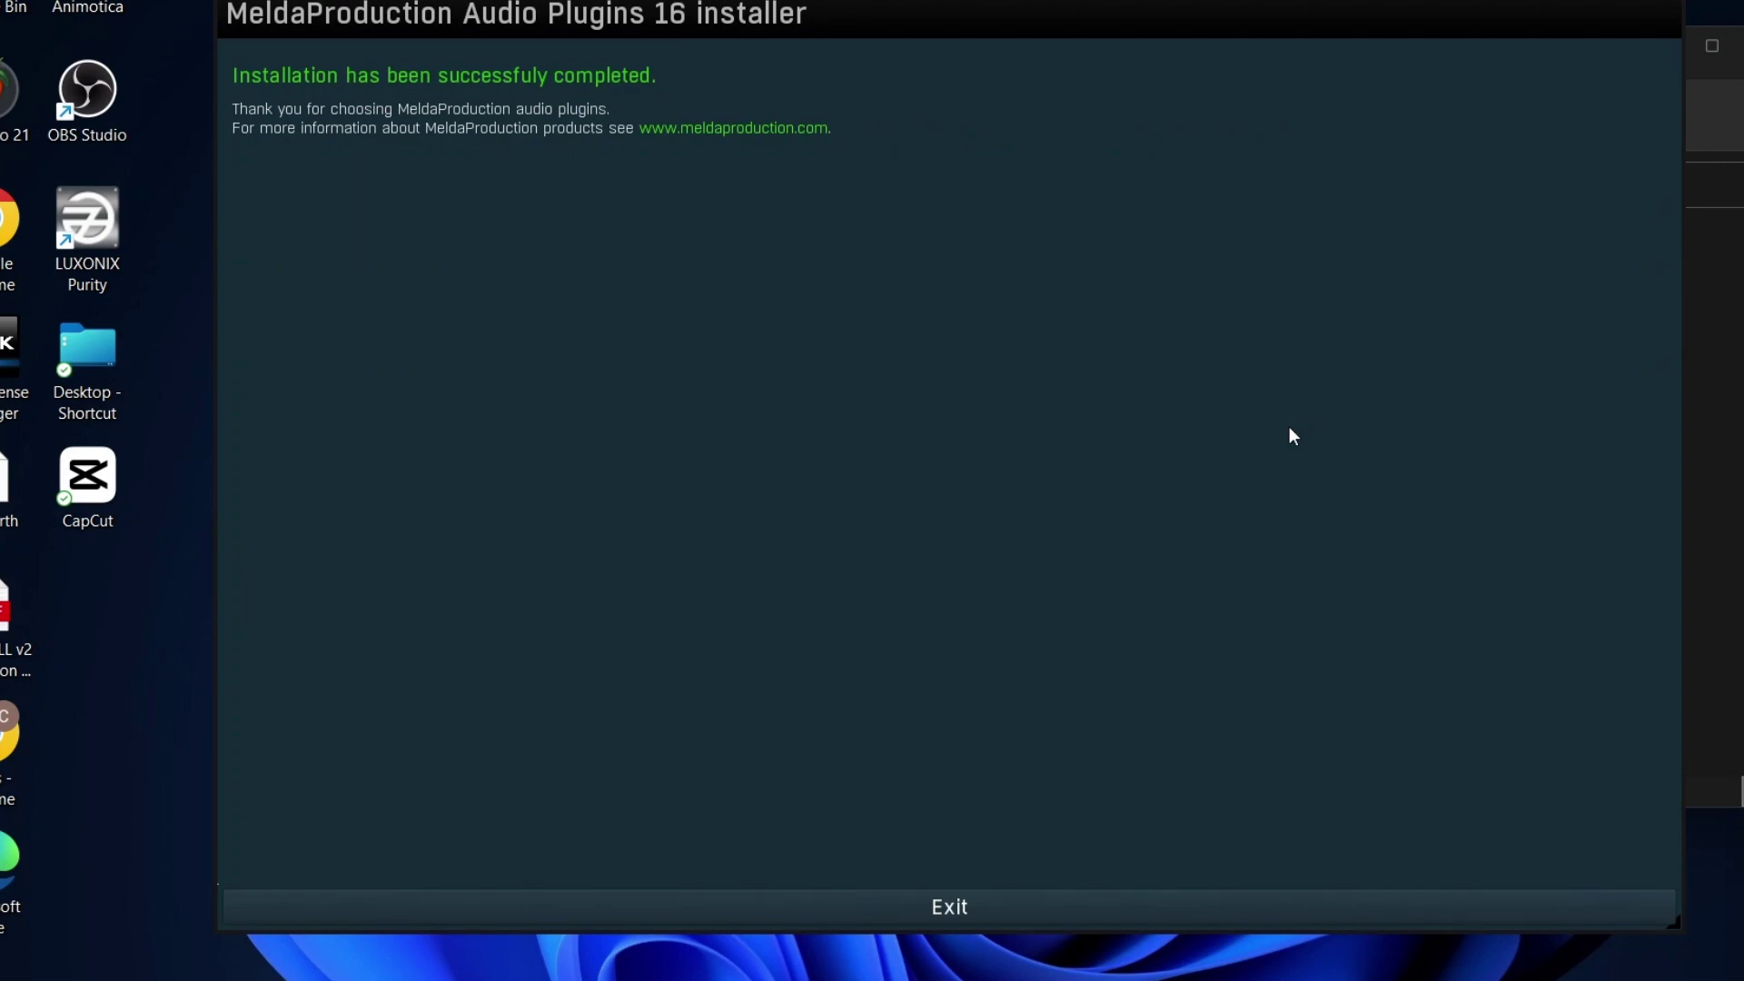
left_click(1059, 901)
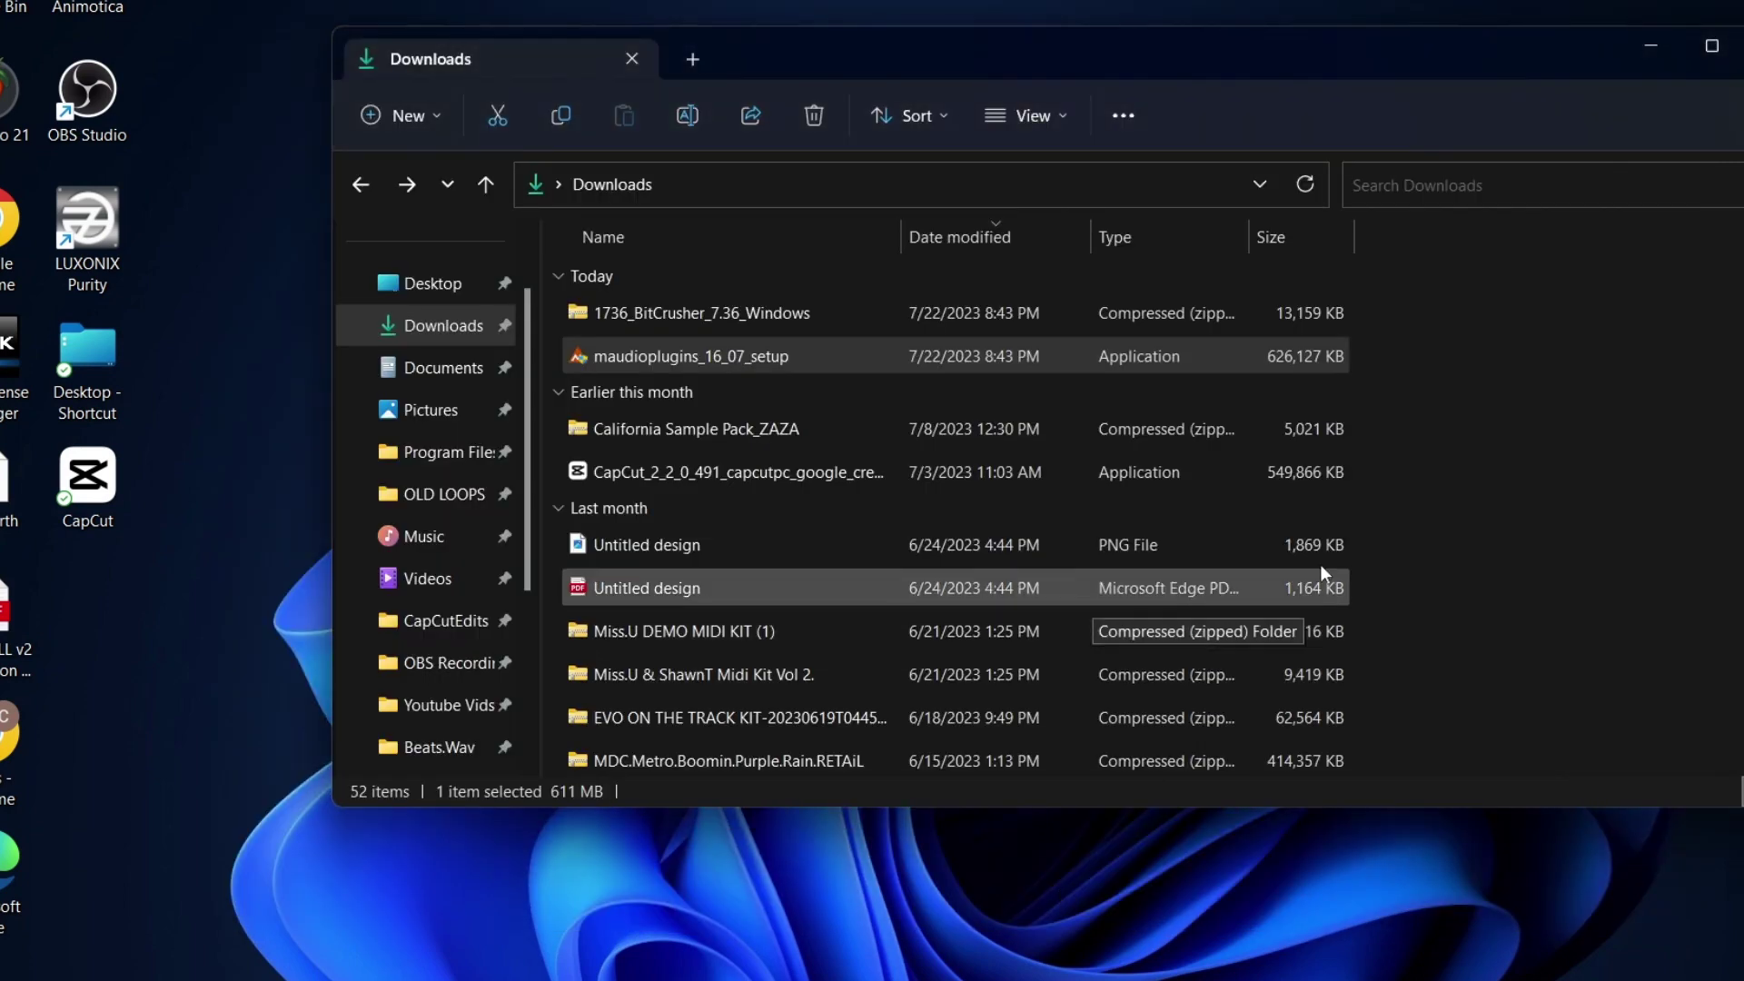
left_click(1651, 45)
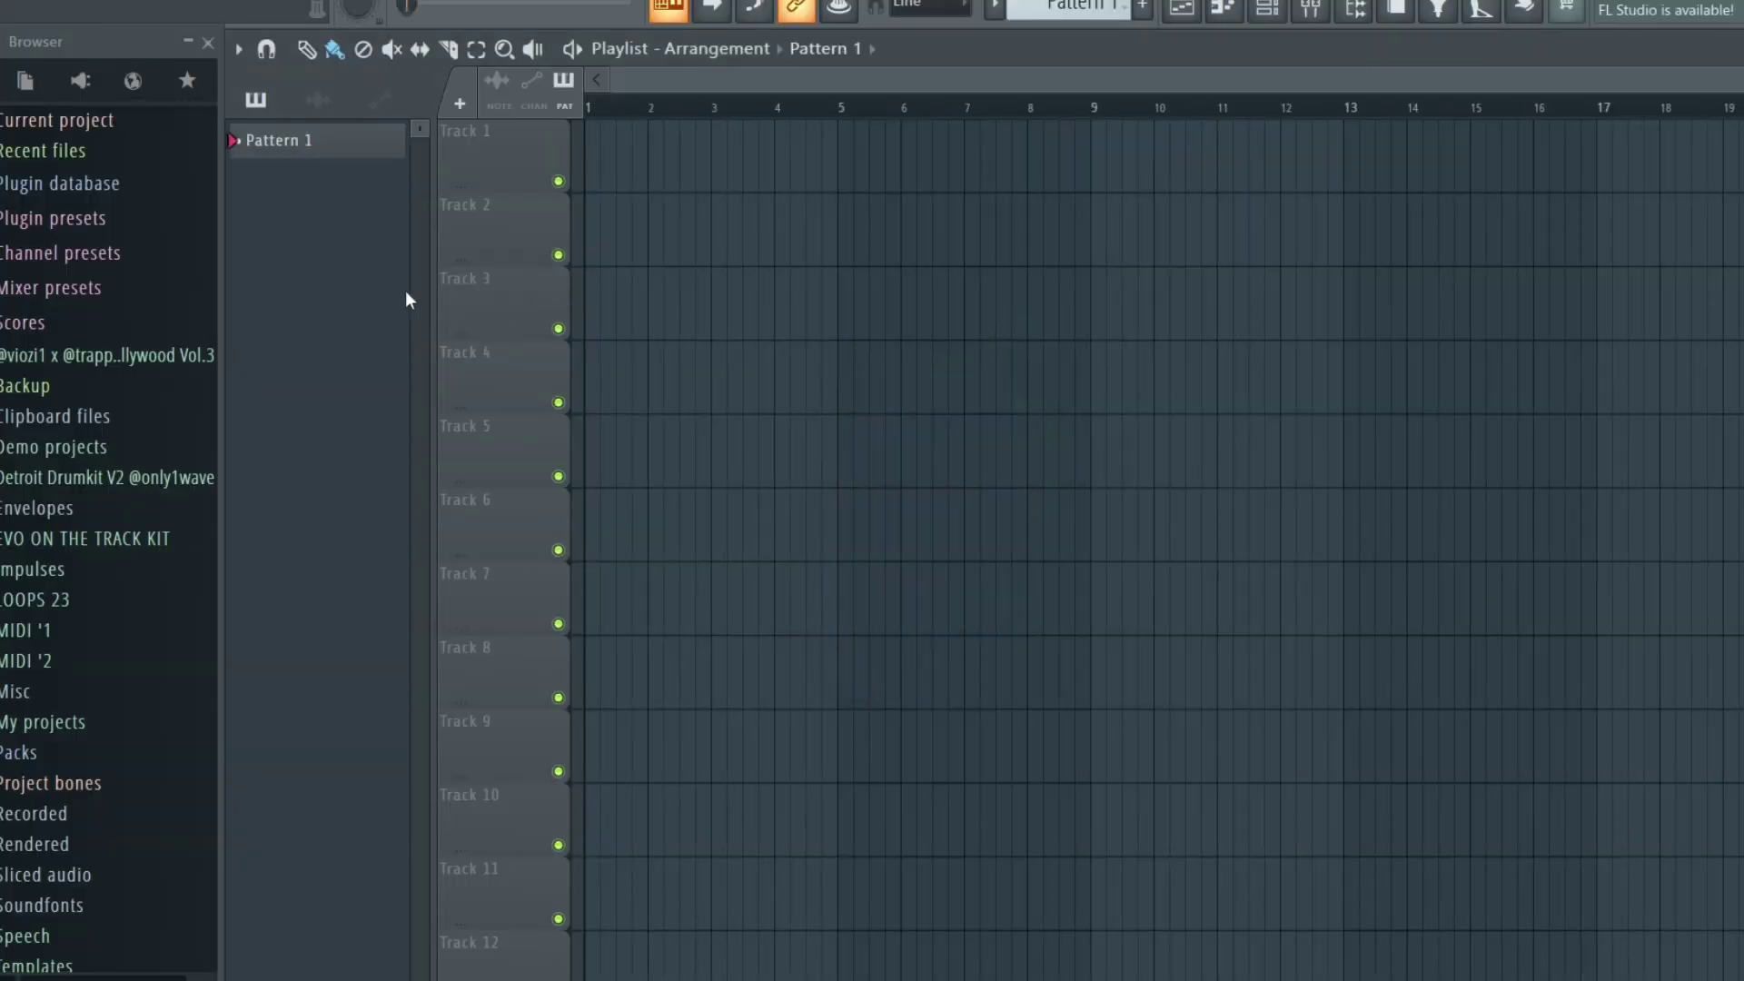
- Open the plugin manager in FL Studio, leaving the channel rack closed
left_click(1269, 11)
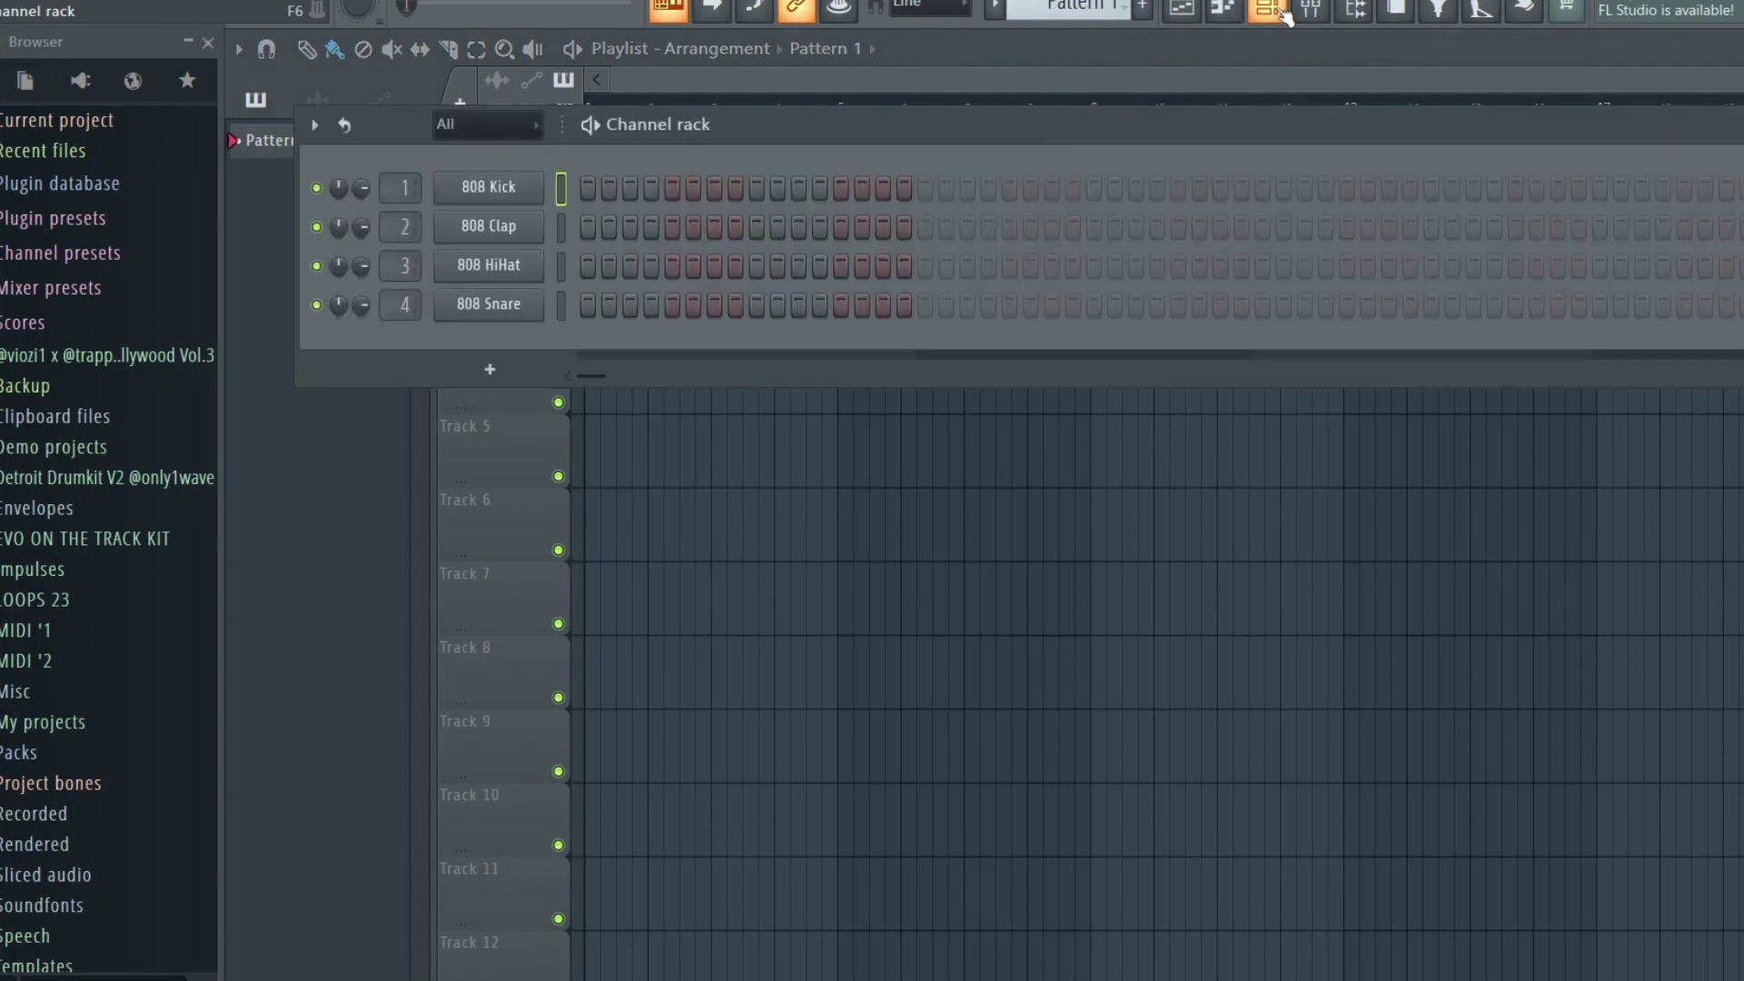
left_click(1269, 11)
left_click(195, 2)
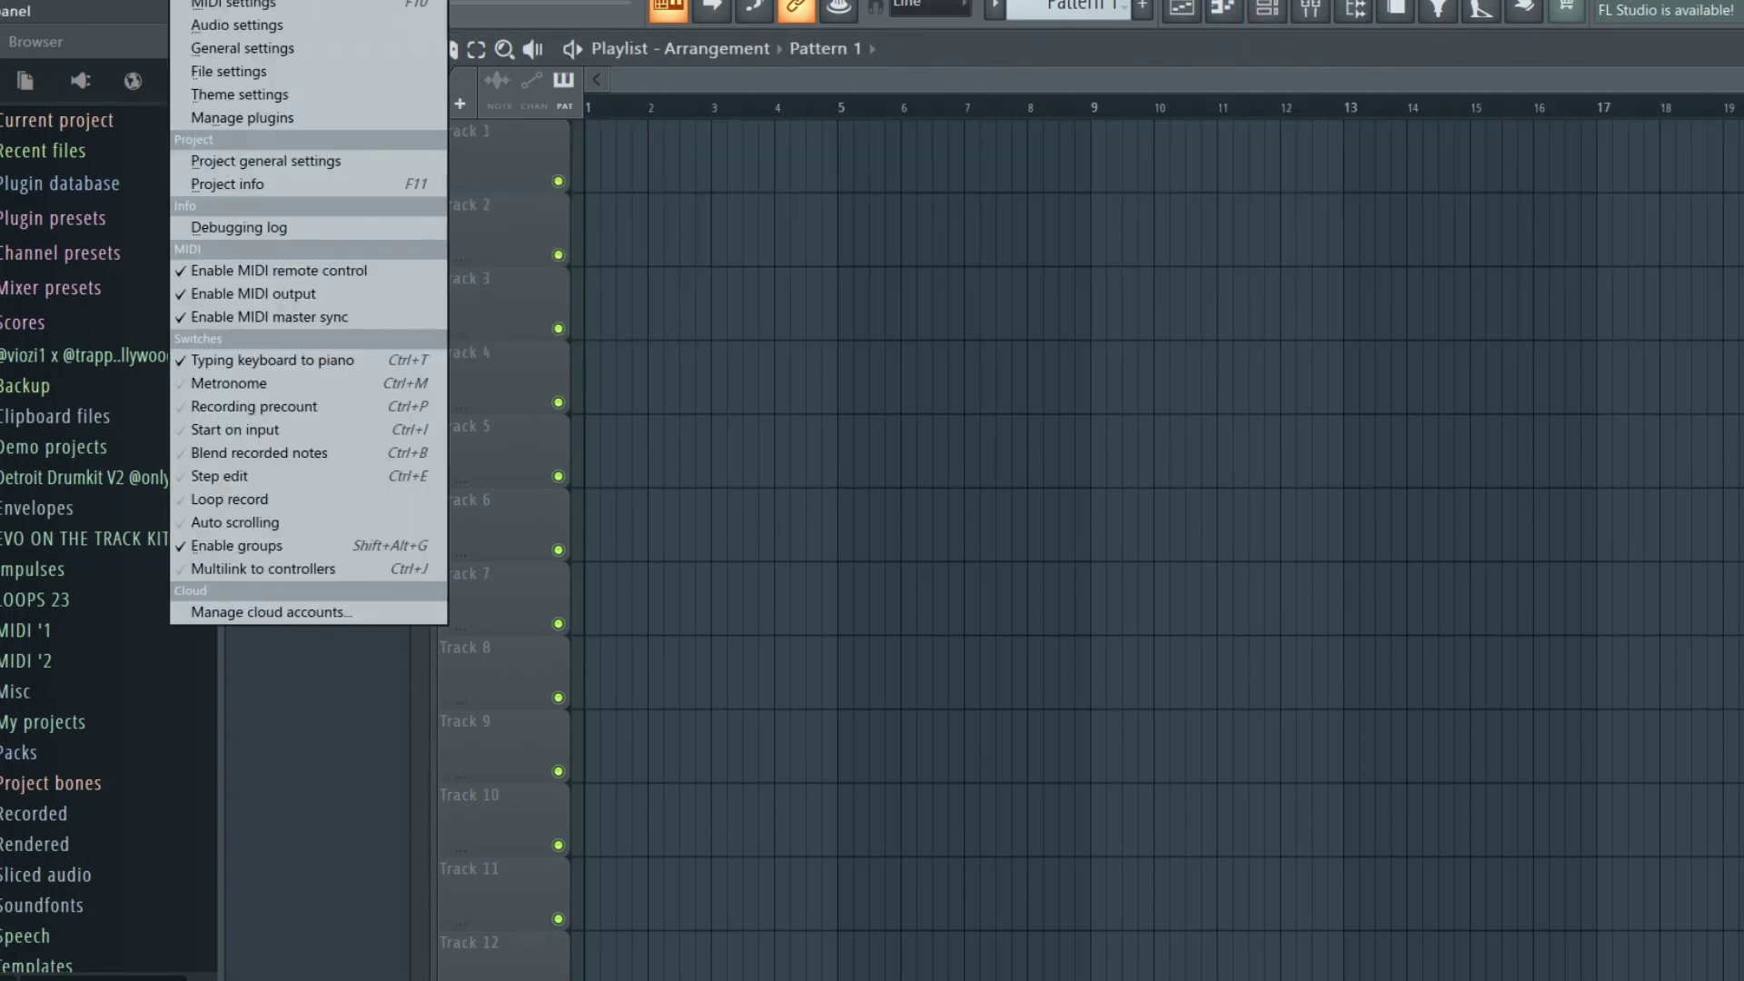
mouse_move(263, 2)
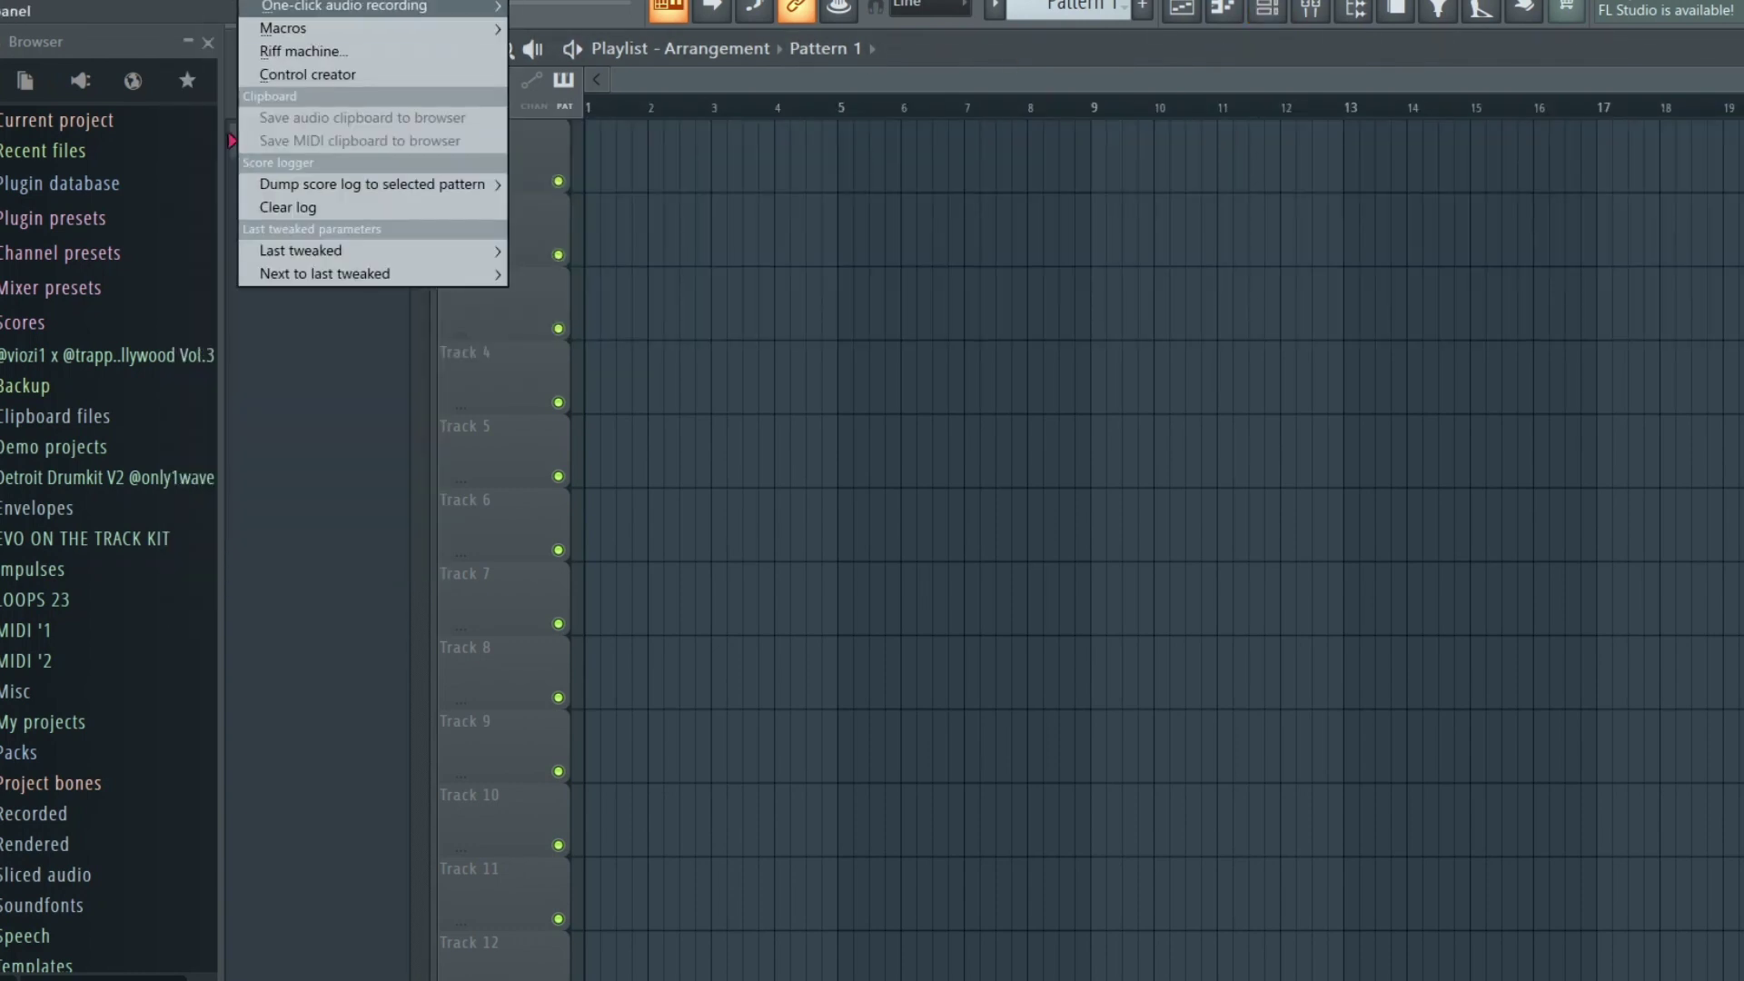
mouse_move(195, 2)
left_click(253, 115)
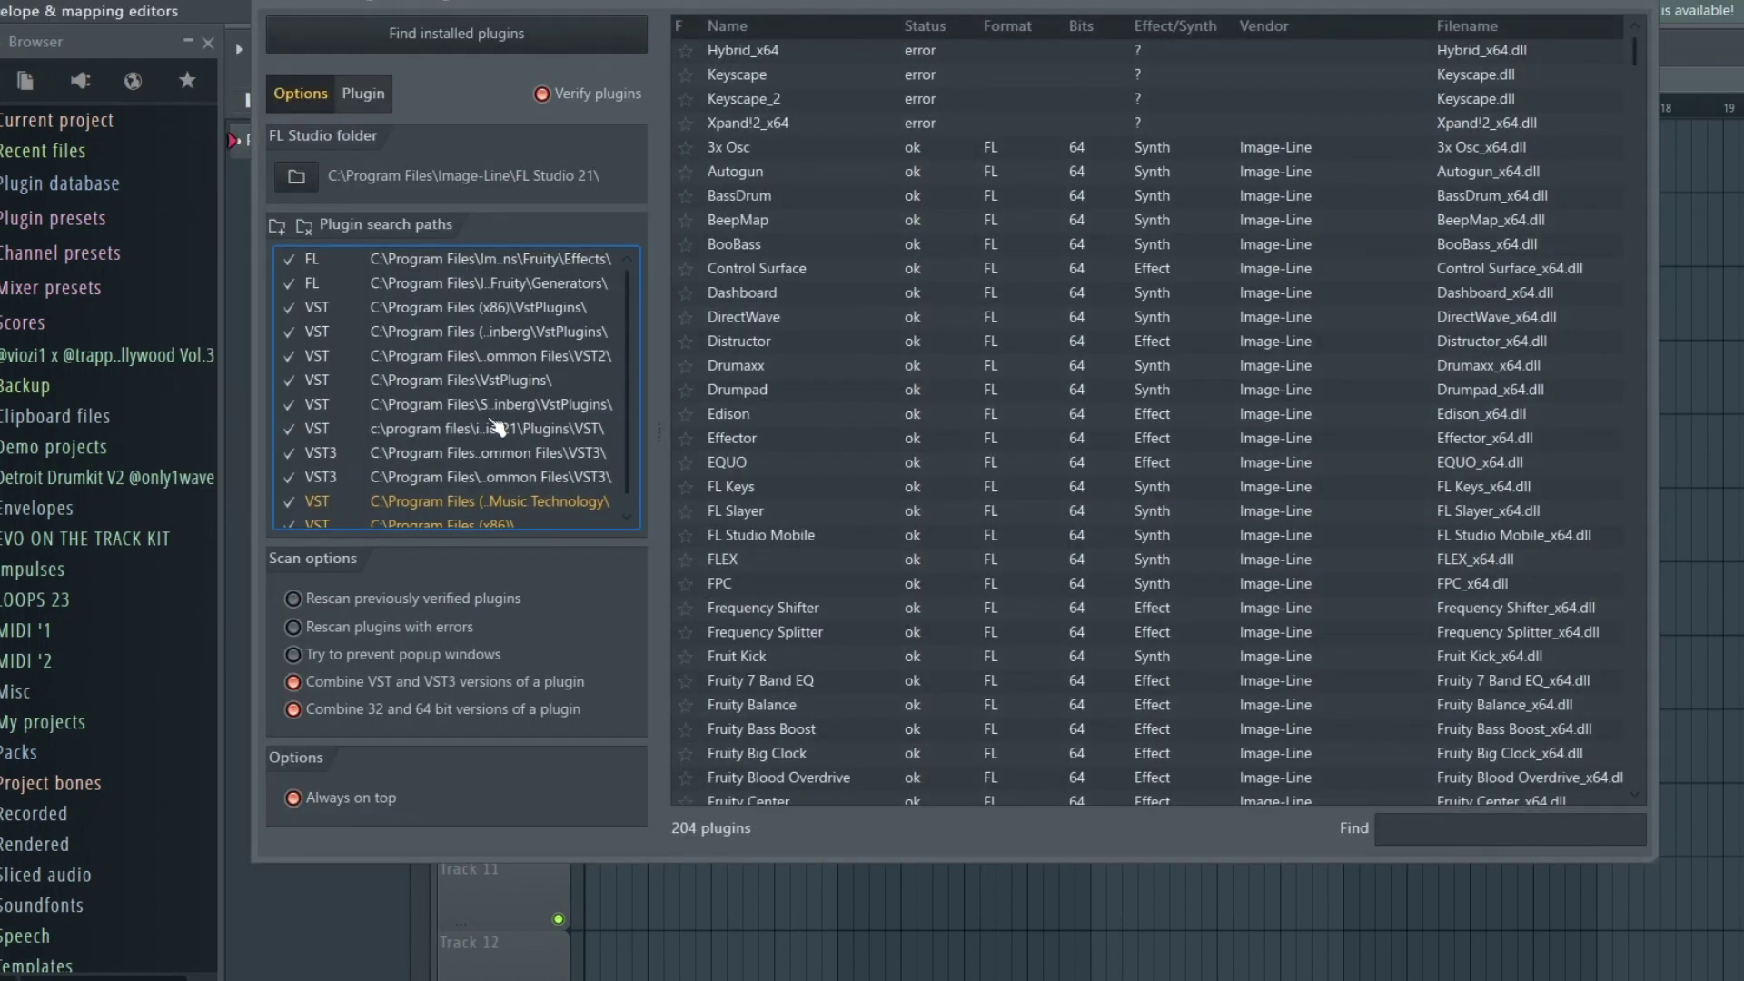
- Select the C:\Program Files (x86)\ search path and start scanning for installed plugins
scroll(474, 368, "down", 1)
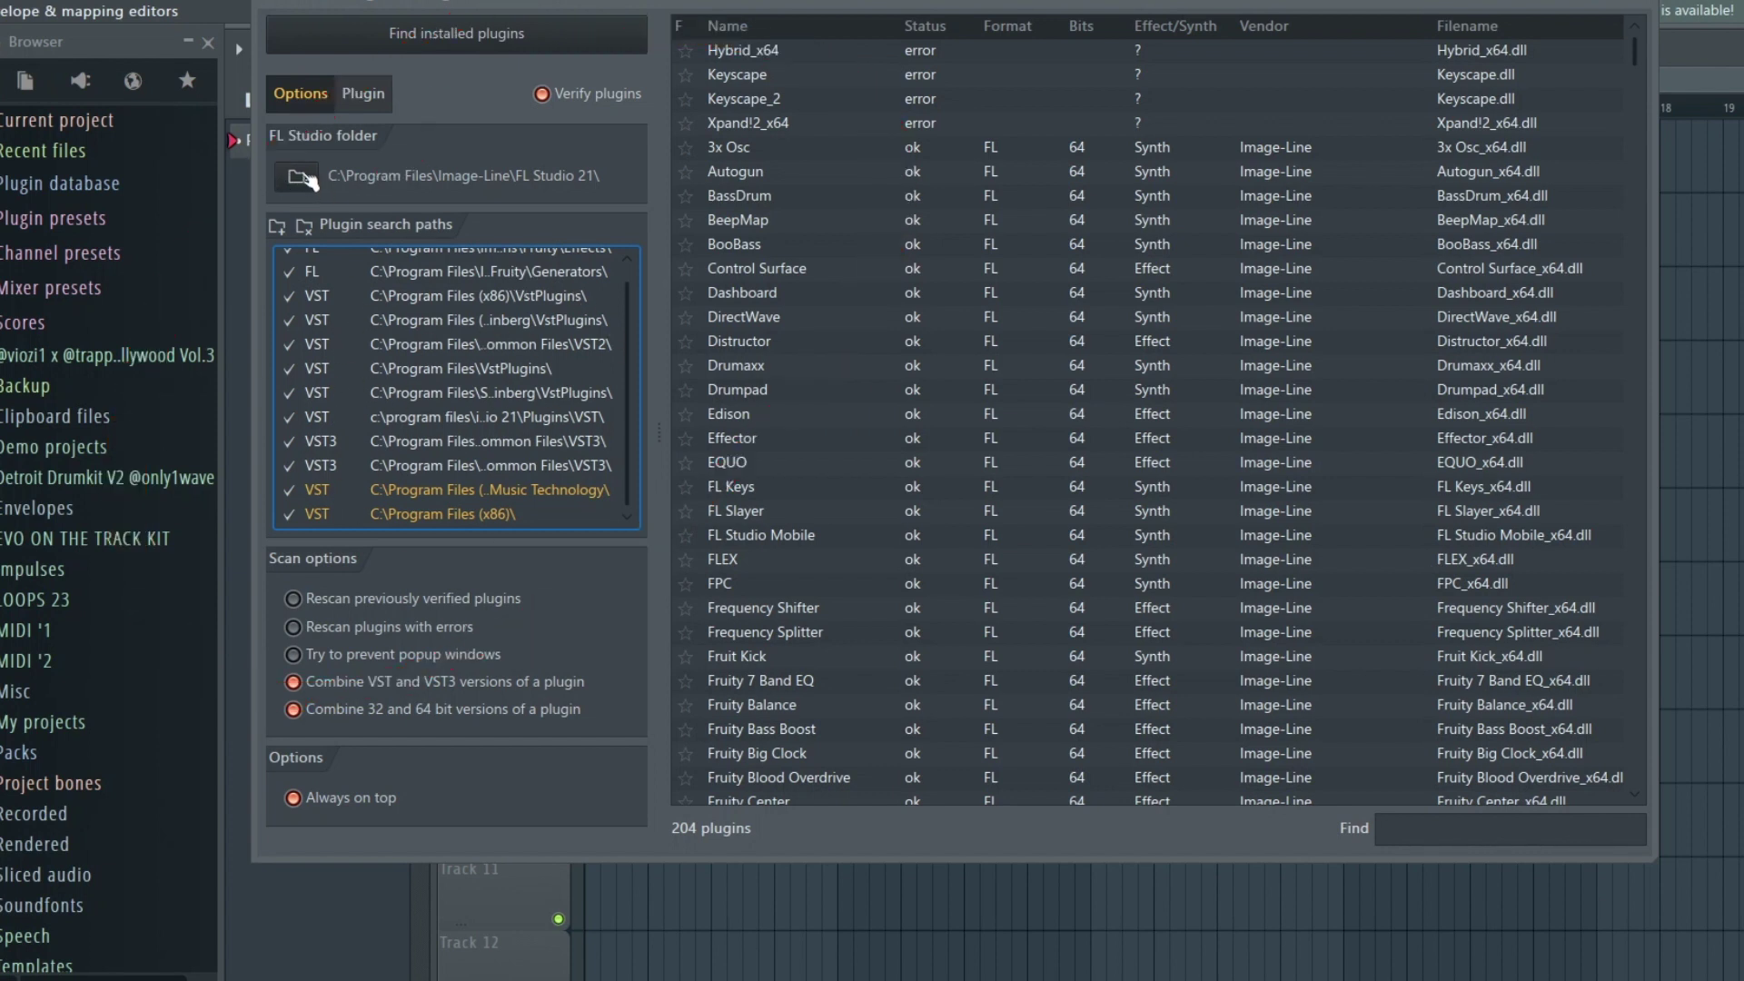
left_click(511, 519)
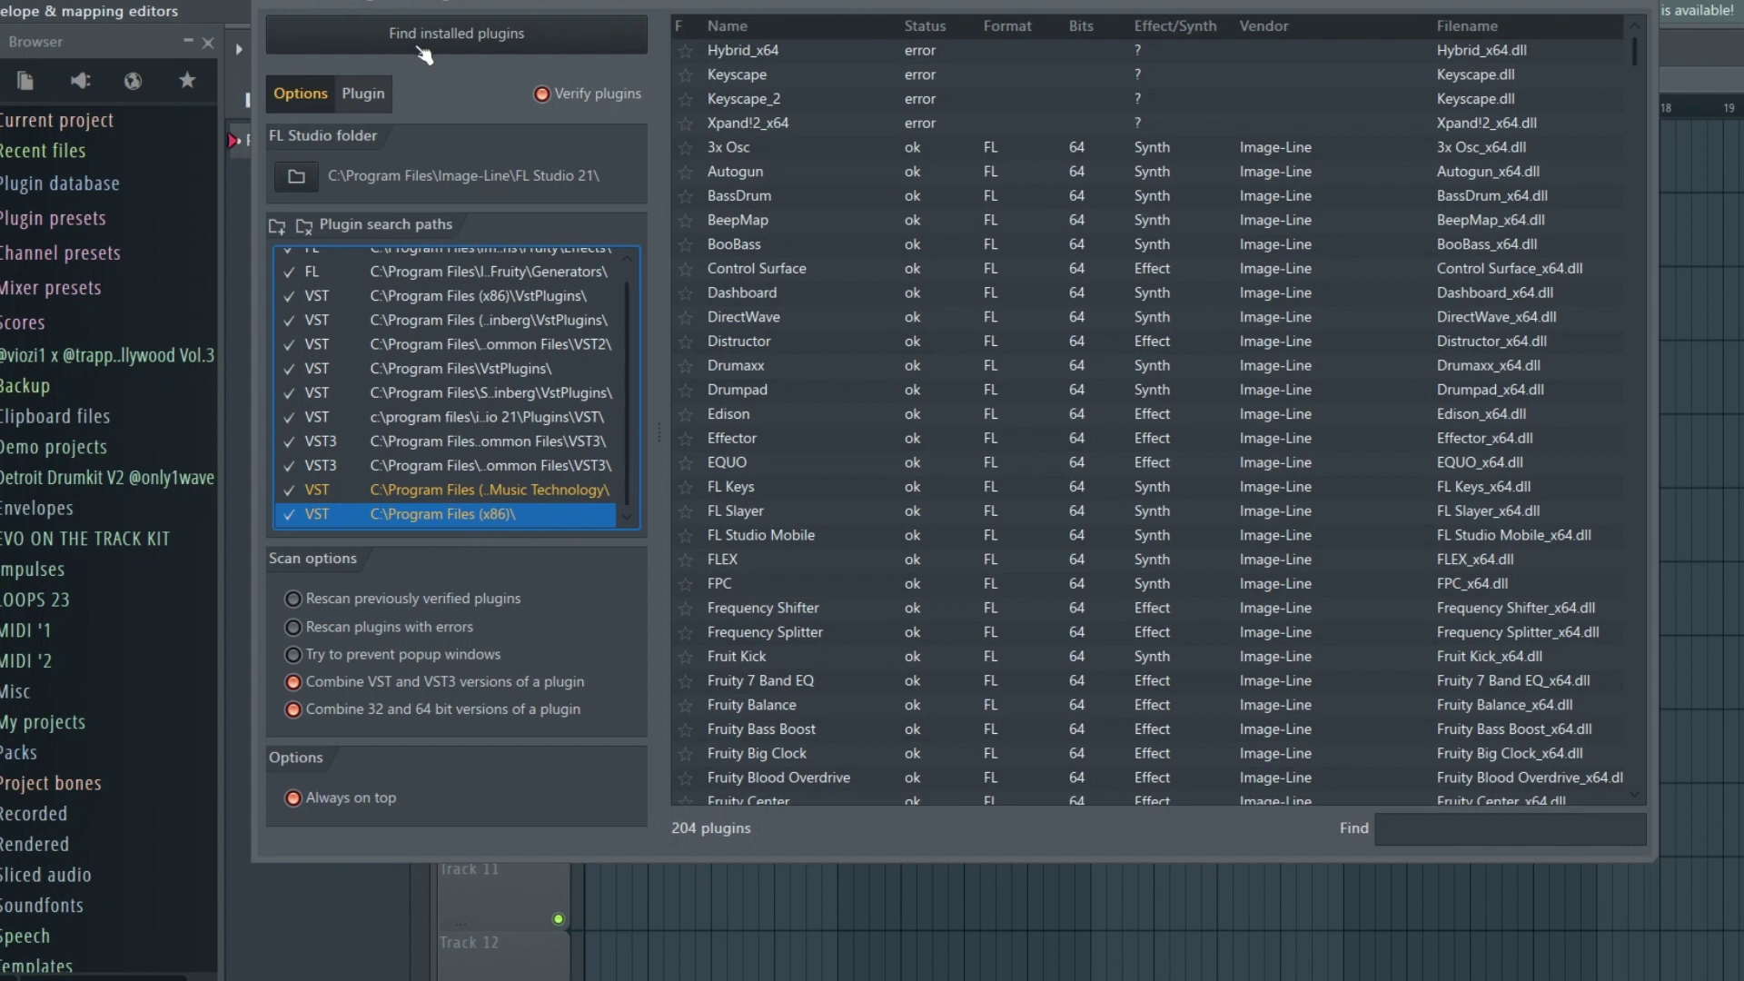
left_click(454, 50)
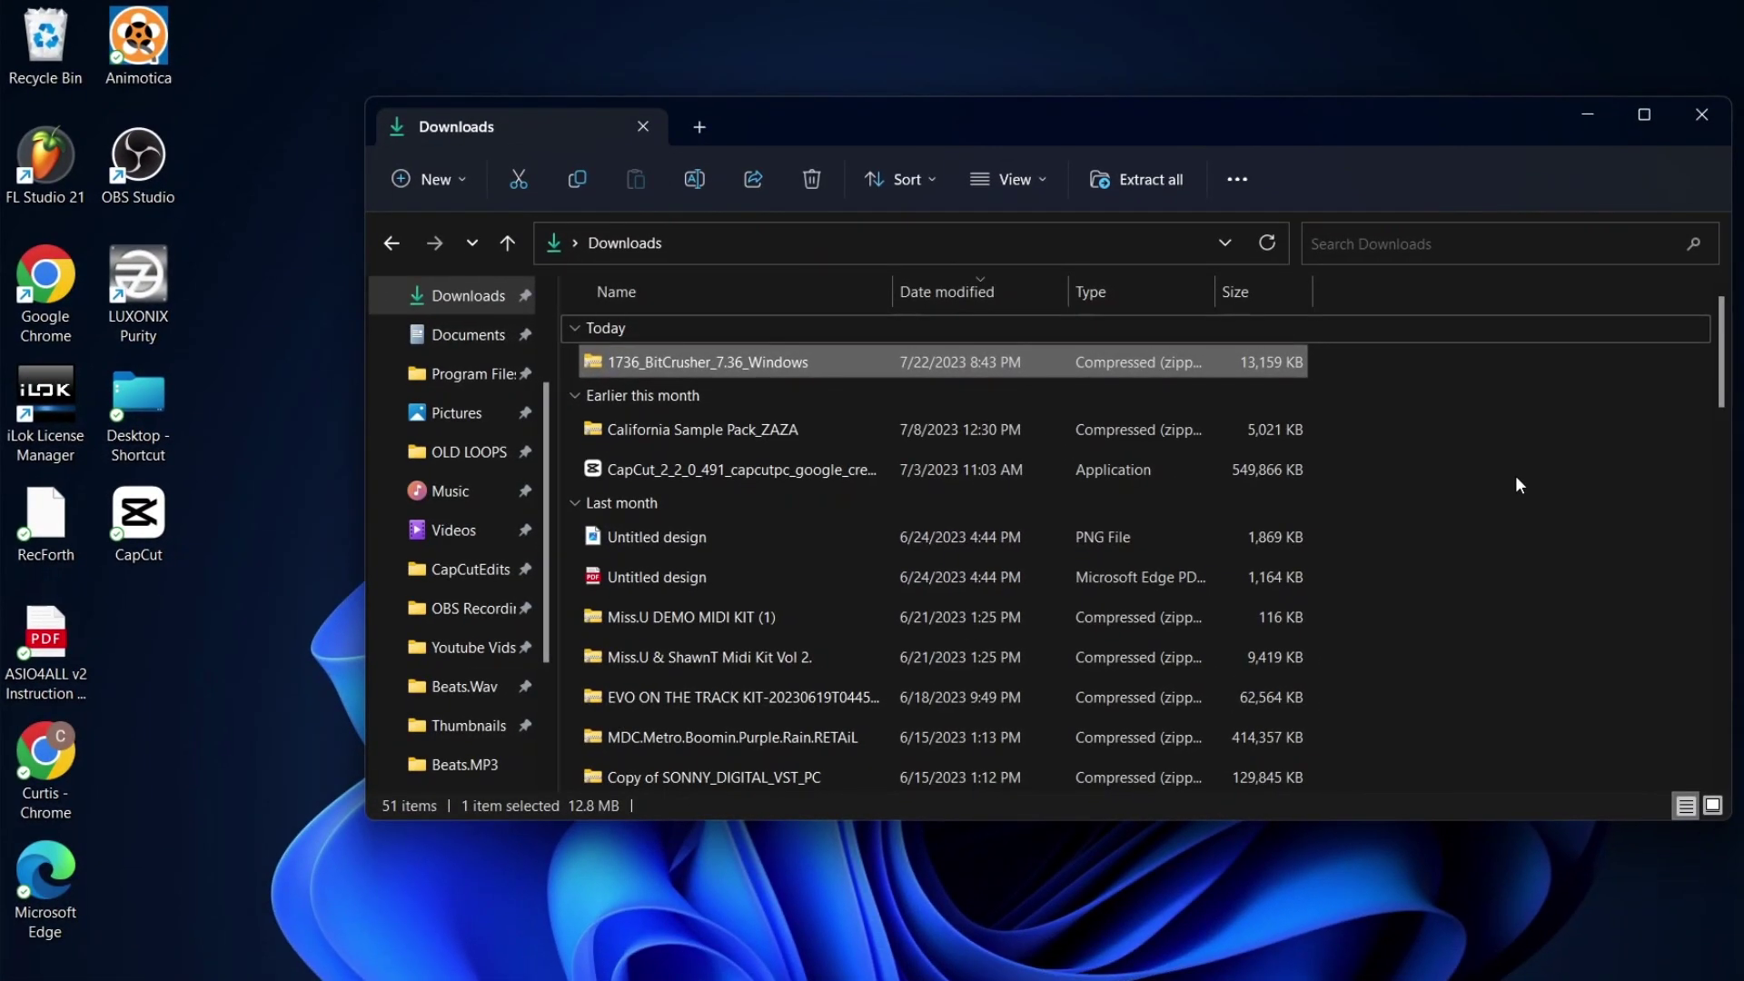
- Extract the 1736_BitCrusher_7.36_Windows archive to its suggested folder in Downloads and remove the original zip
right_click(837, 363)
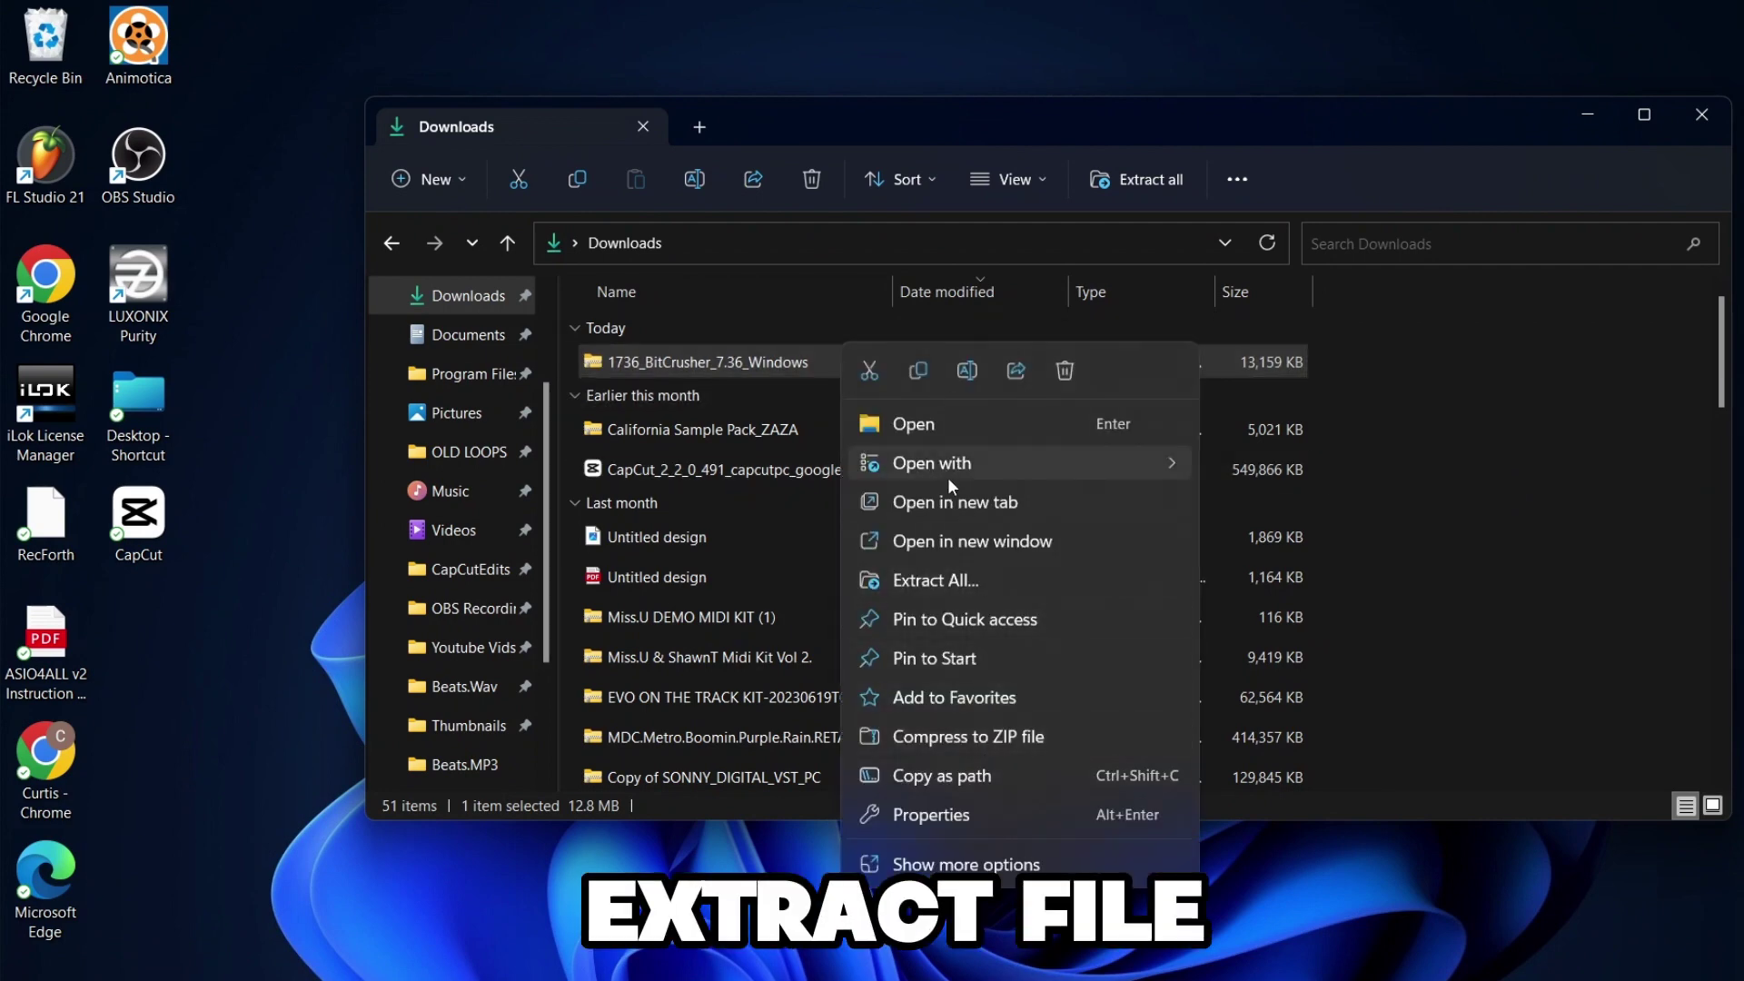
left_click(963, 583)
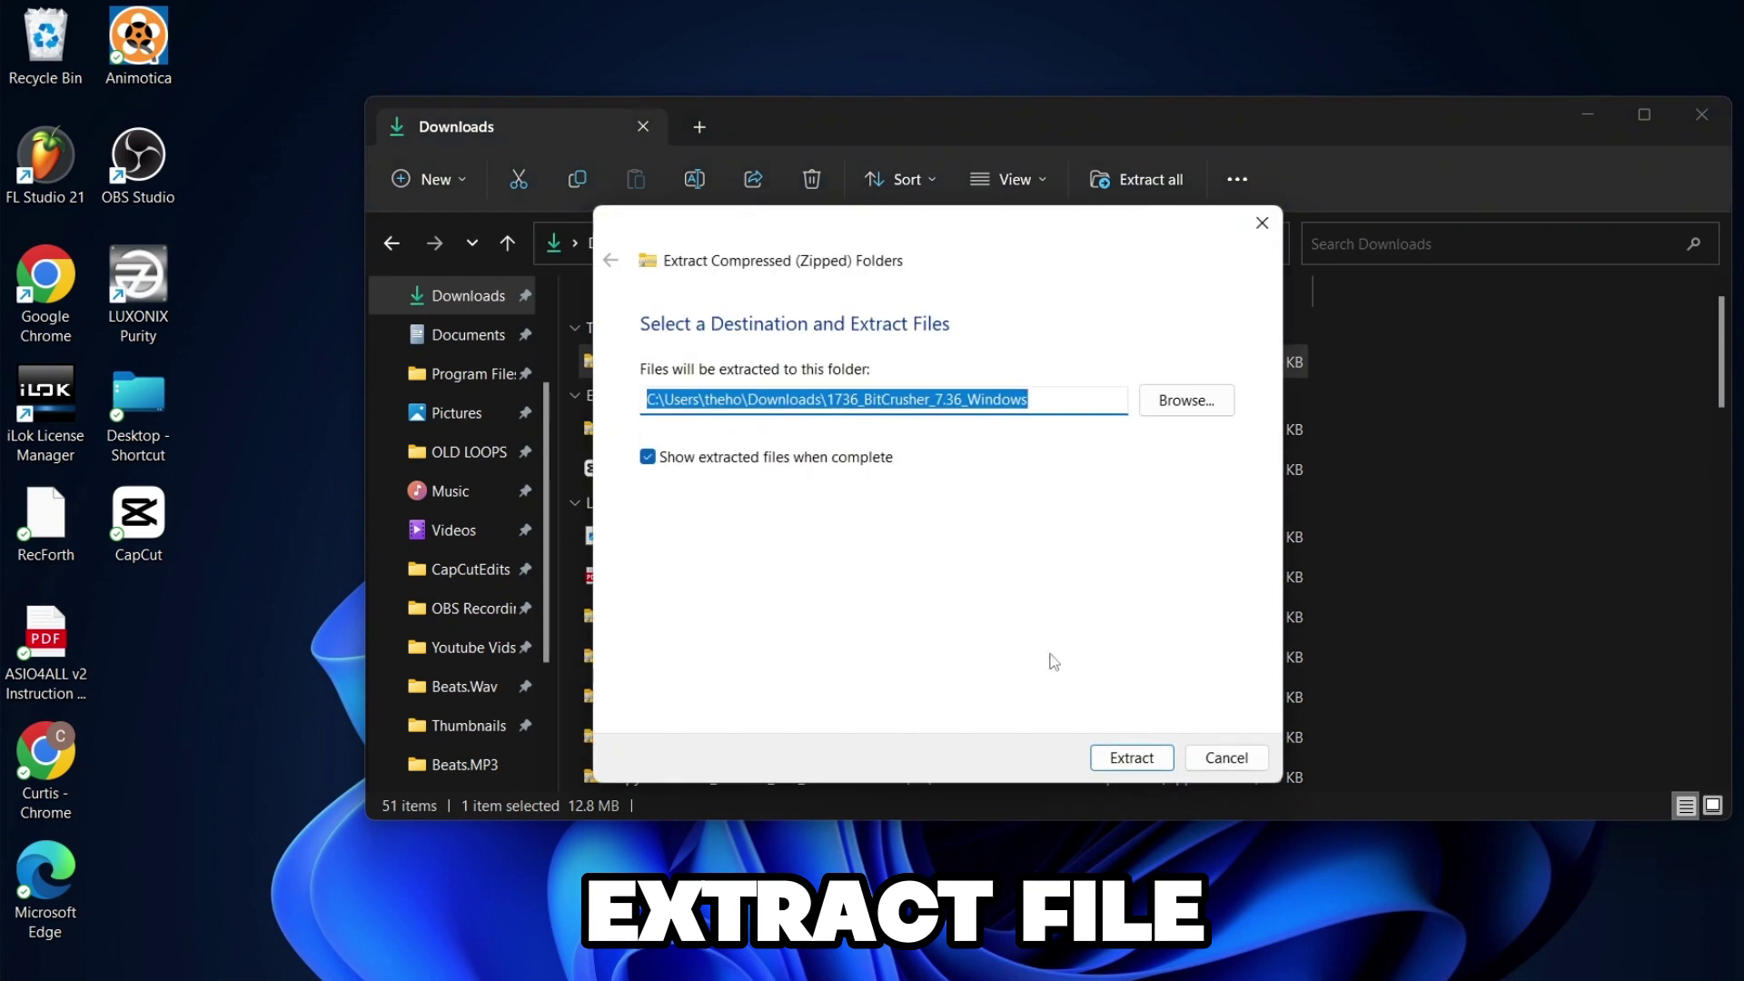
left_click(1160, 762)
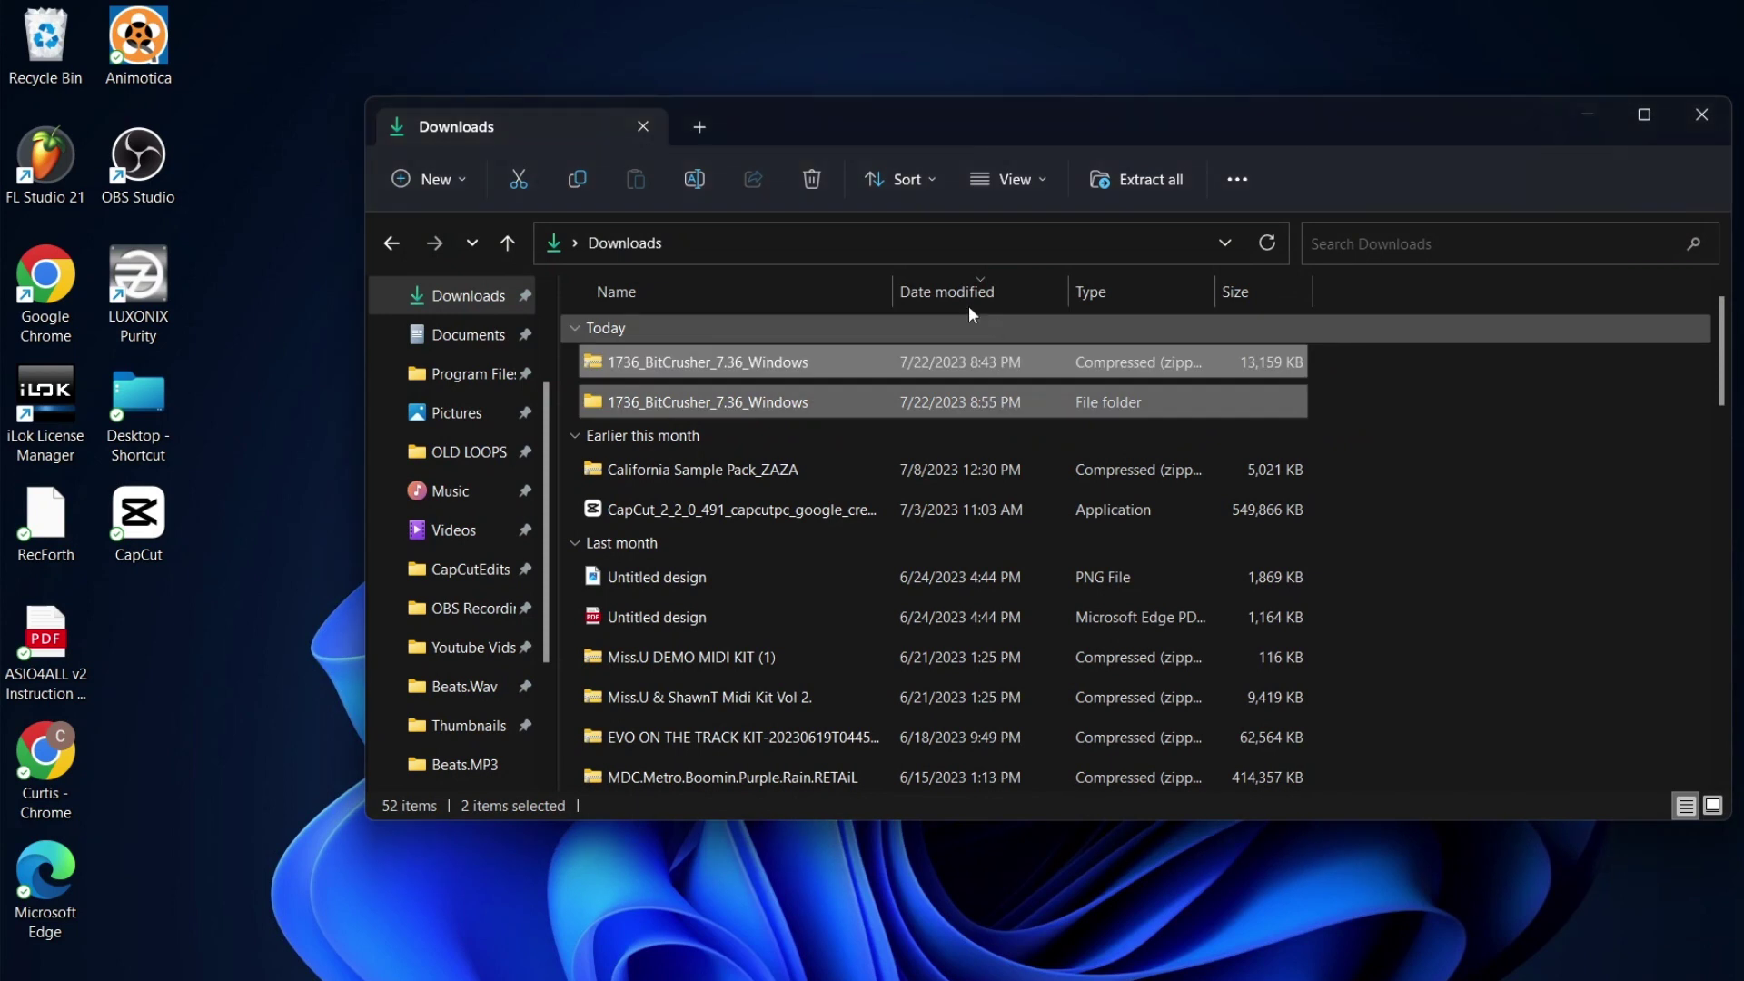
left_click(793, 359)
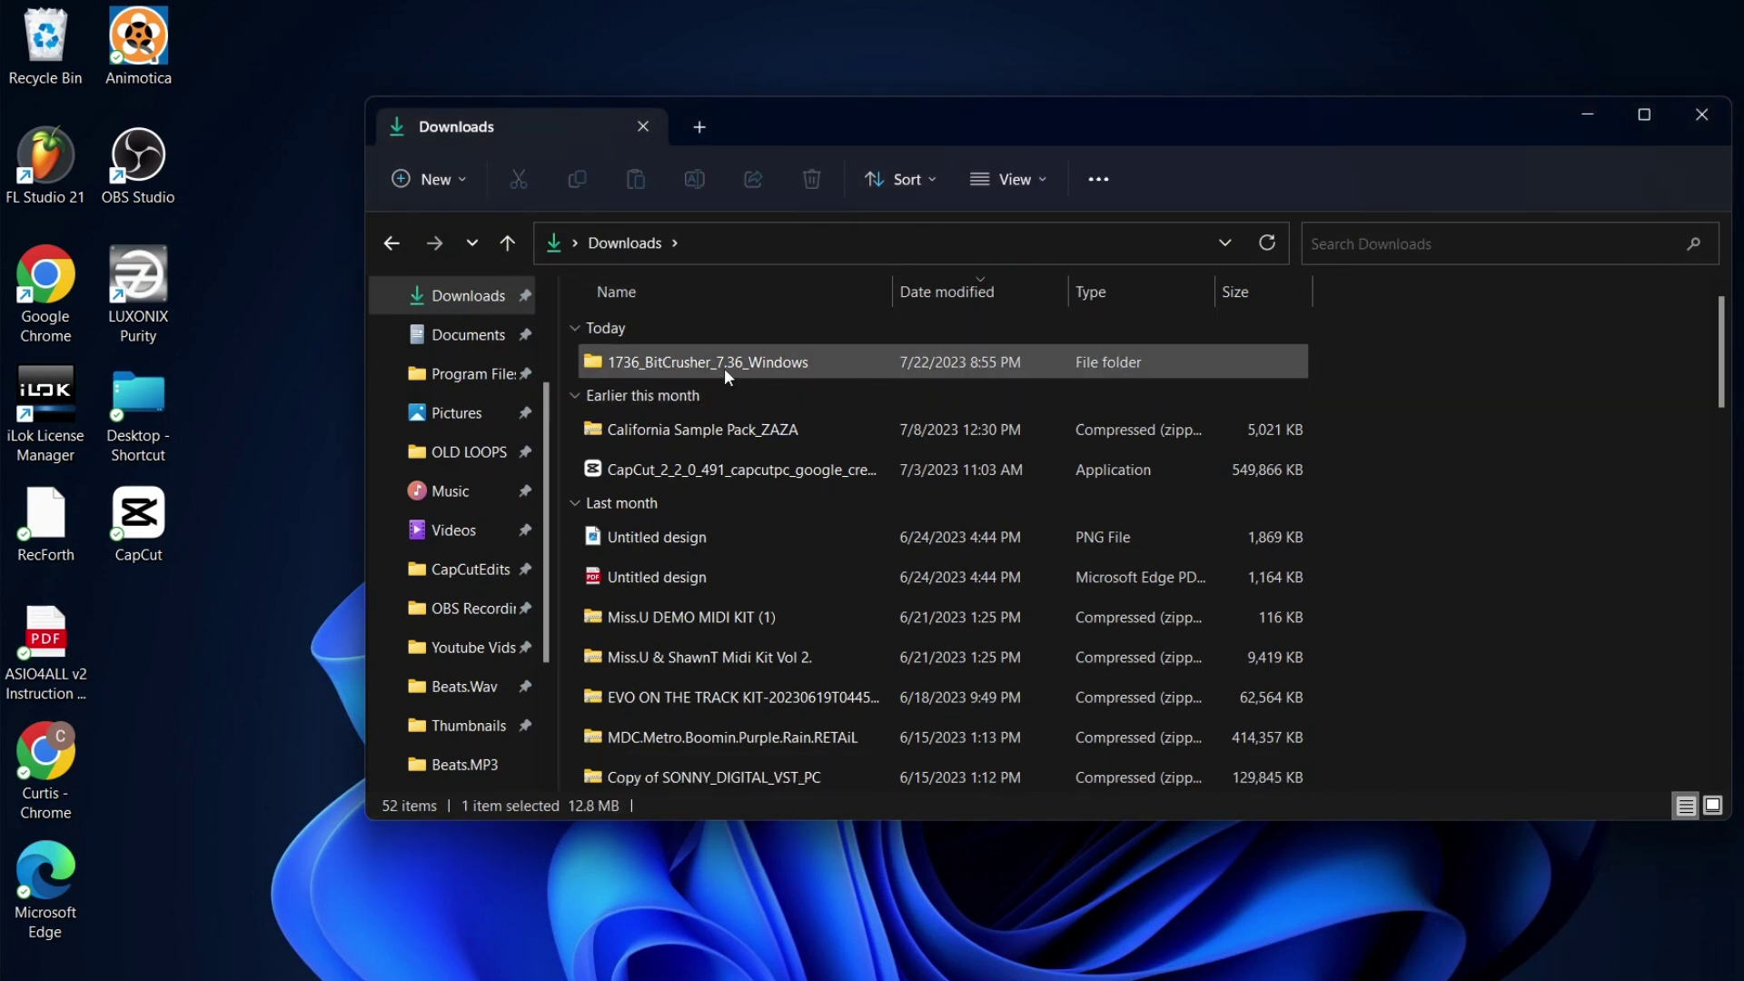
- Move the extracted 1736_BitCrusher_7.36_Windows folder from Downloads to Program Files (x86) and open that destination
left_click_drag(726, 365, 441, 389)
left_click(913, 405)
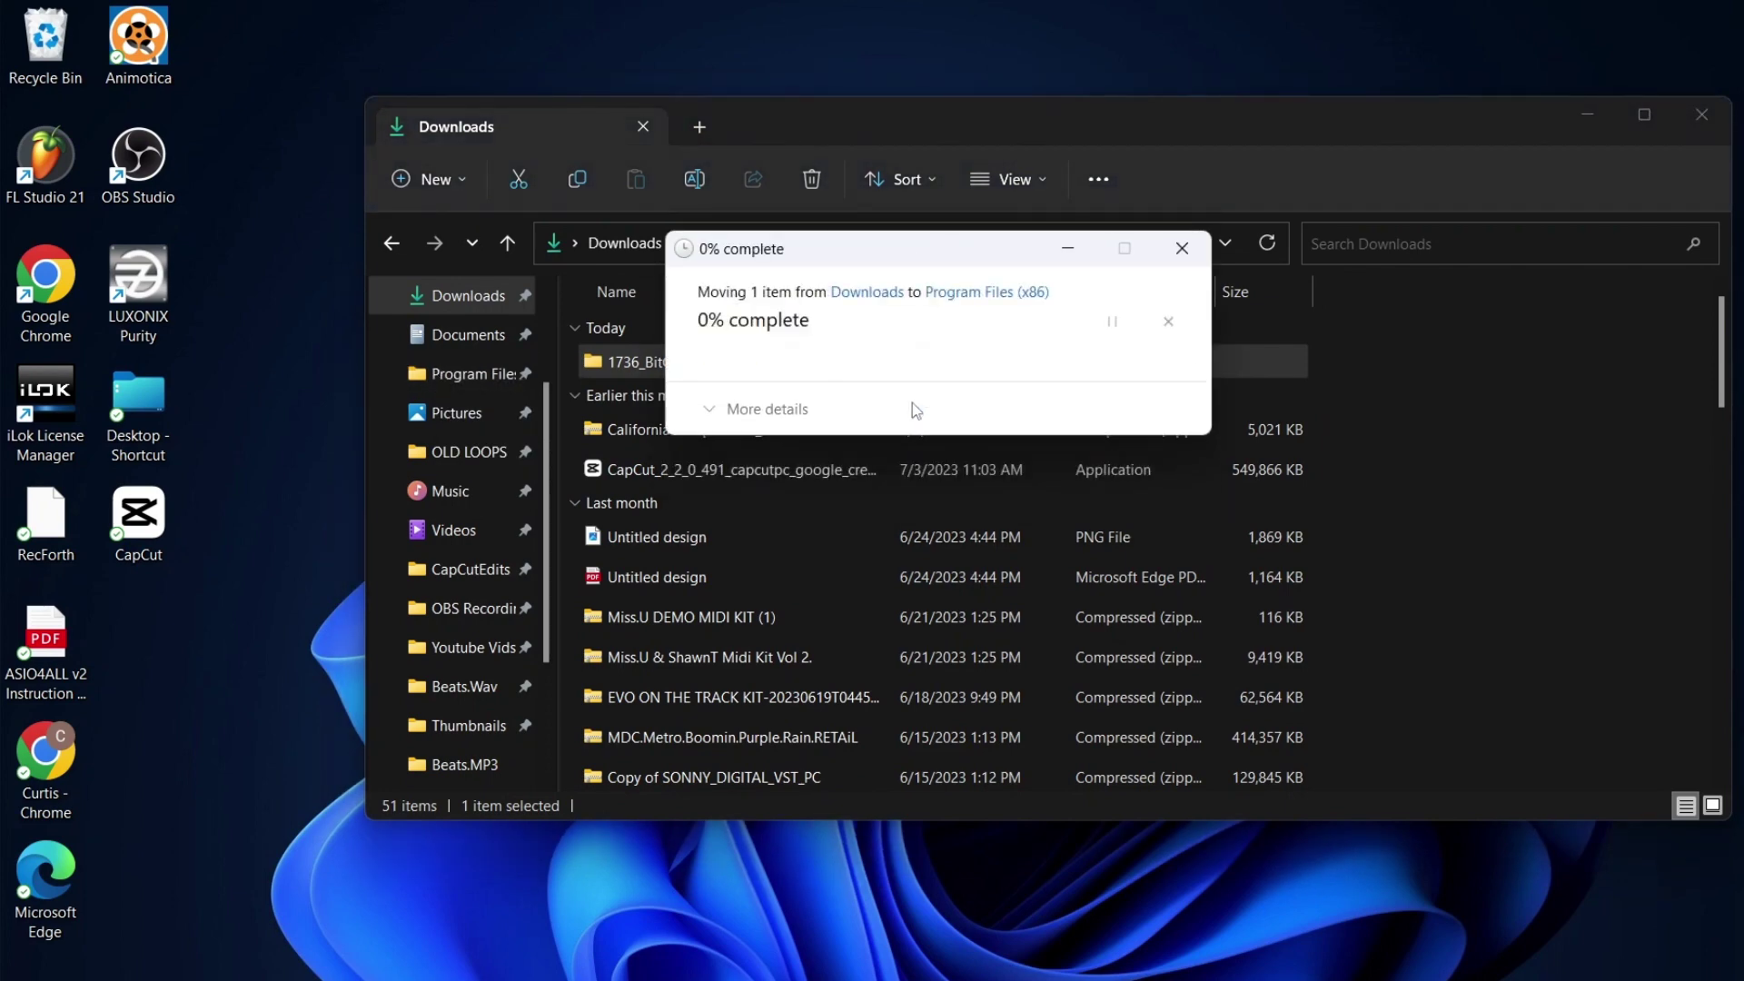
left_click(482, 392)
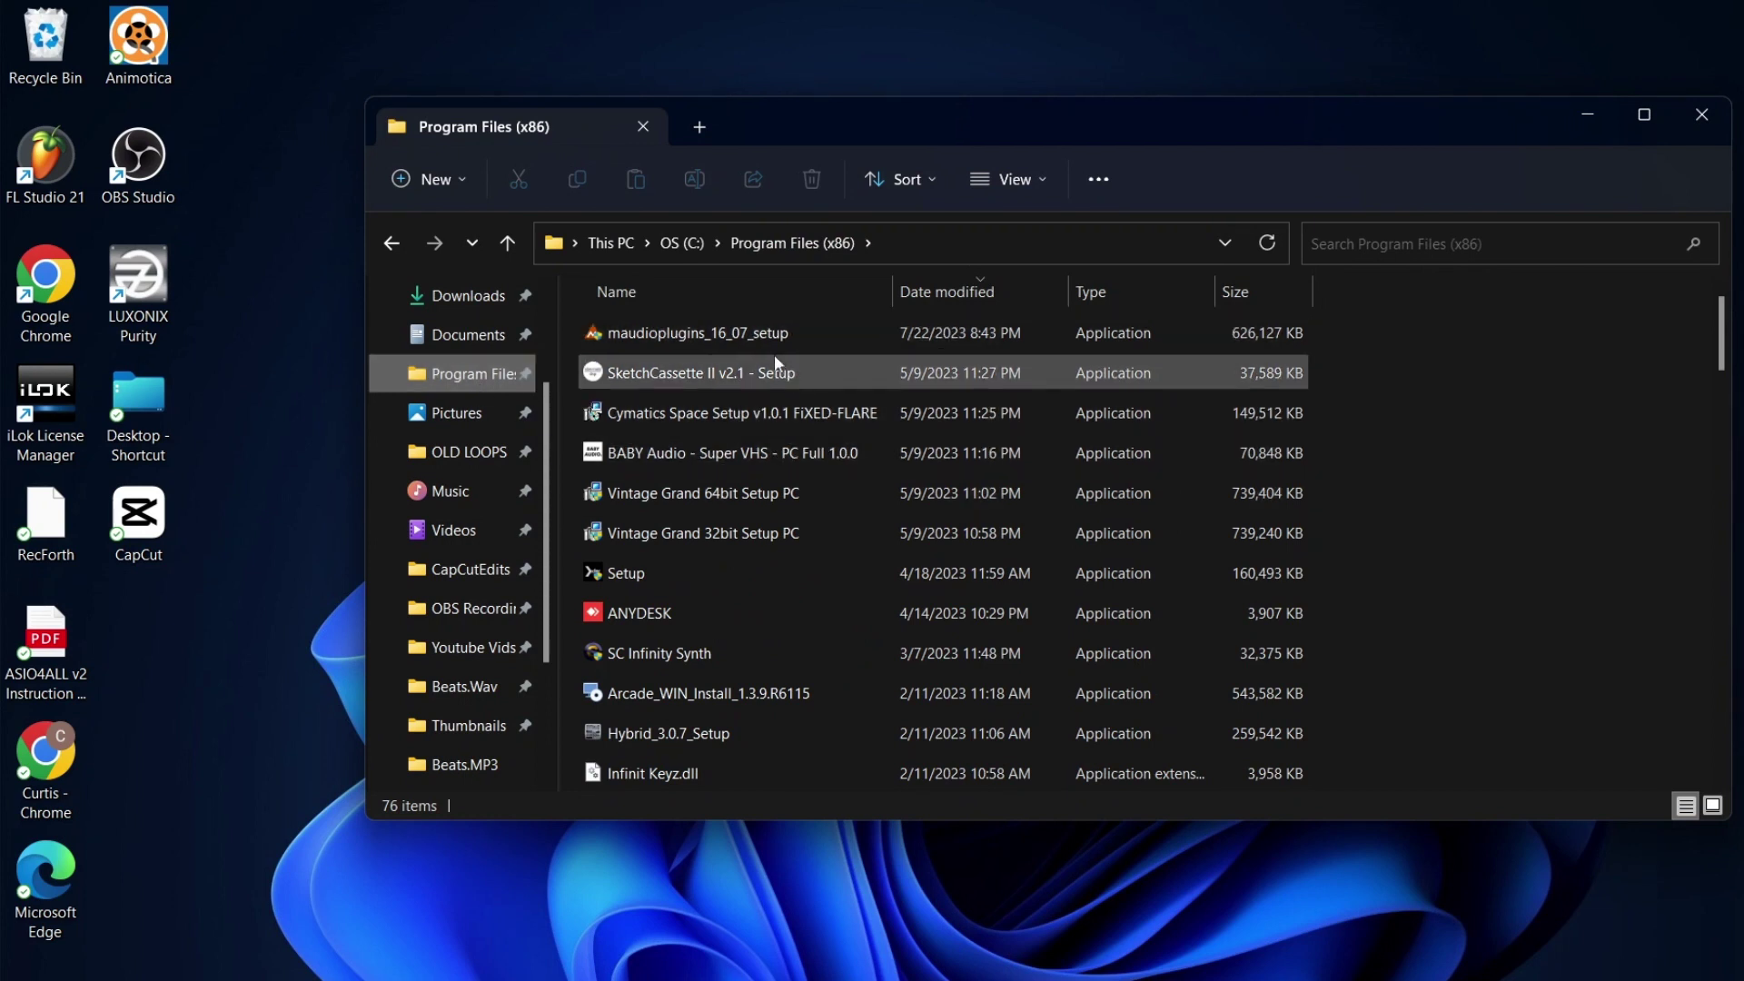
- Find the 1736_BitCrusher_7.36_Windows folder inside Program Files (x86) and open it
scroll(793, 546, "down", 3)
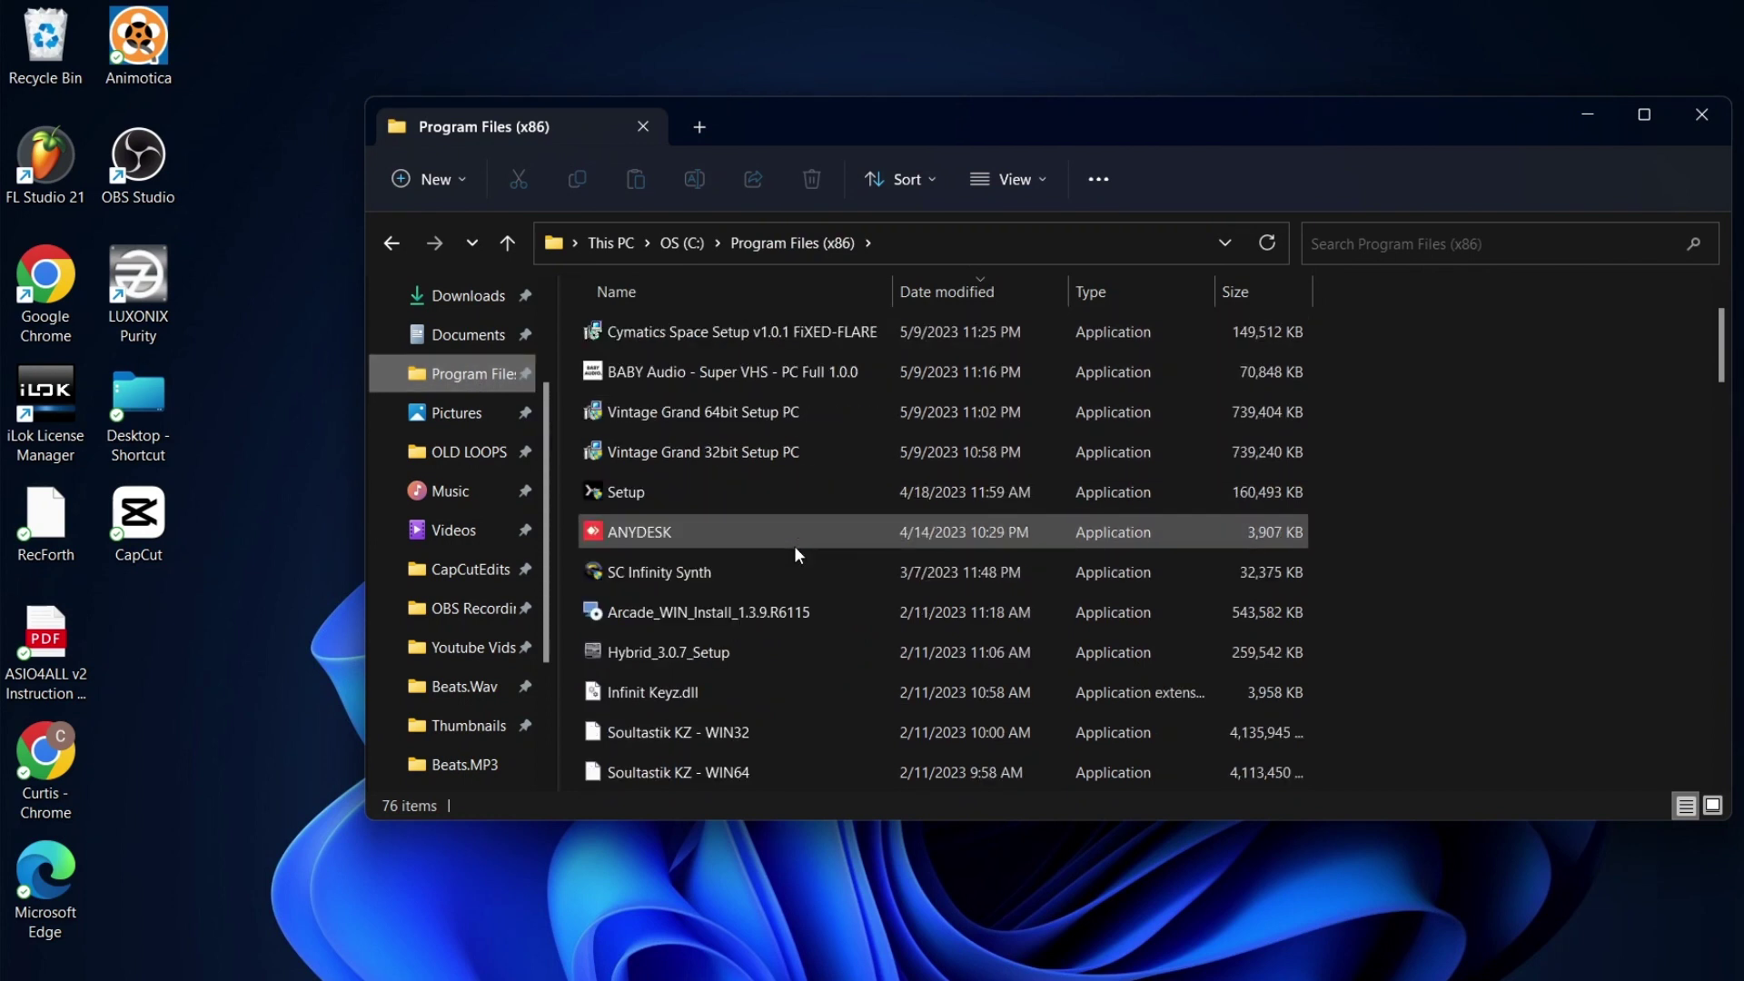
scroll(813, 526, "down", 5)
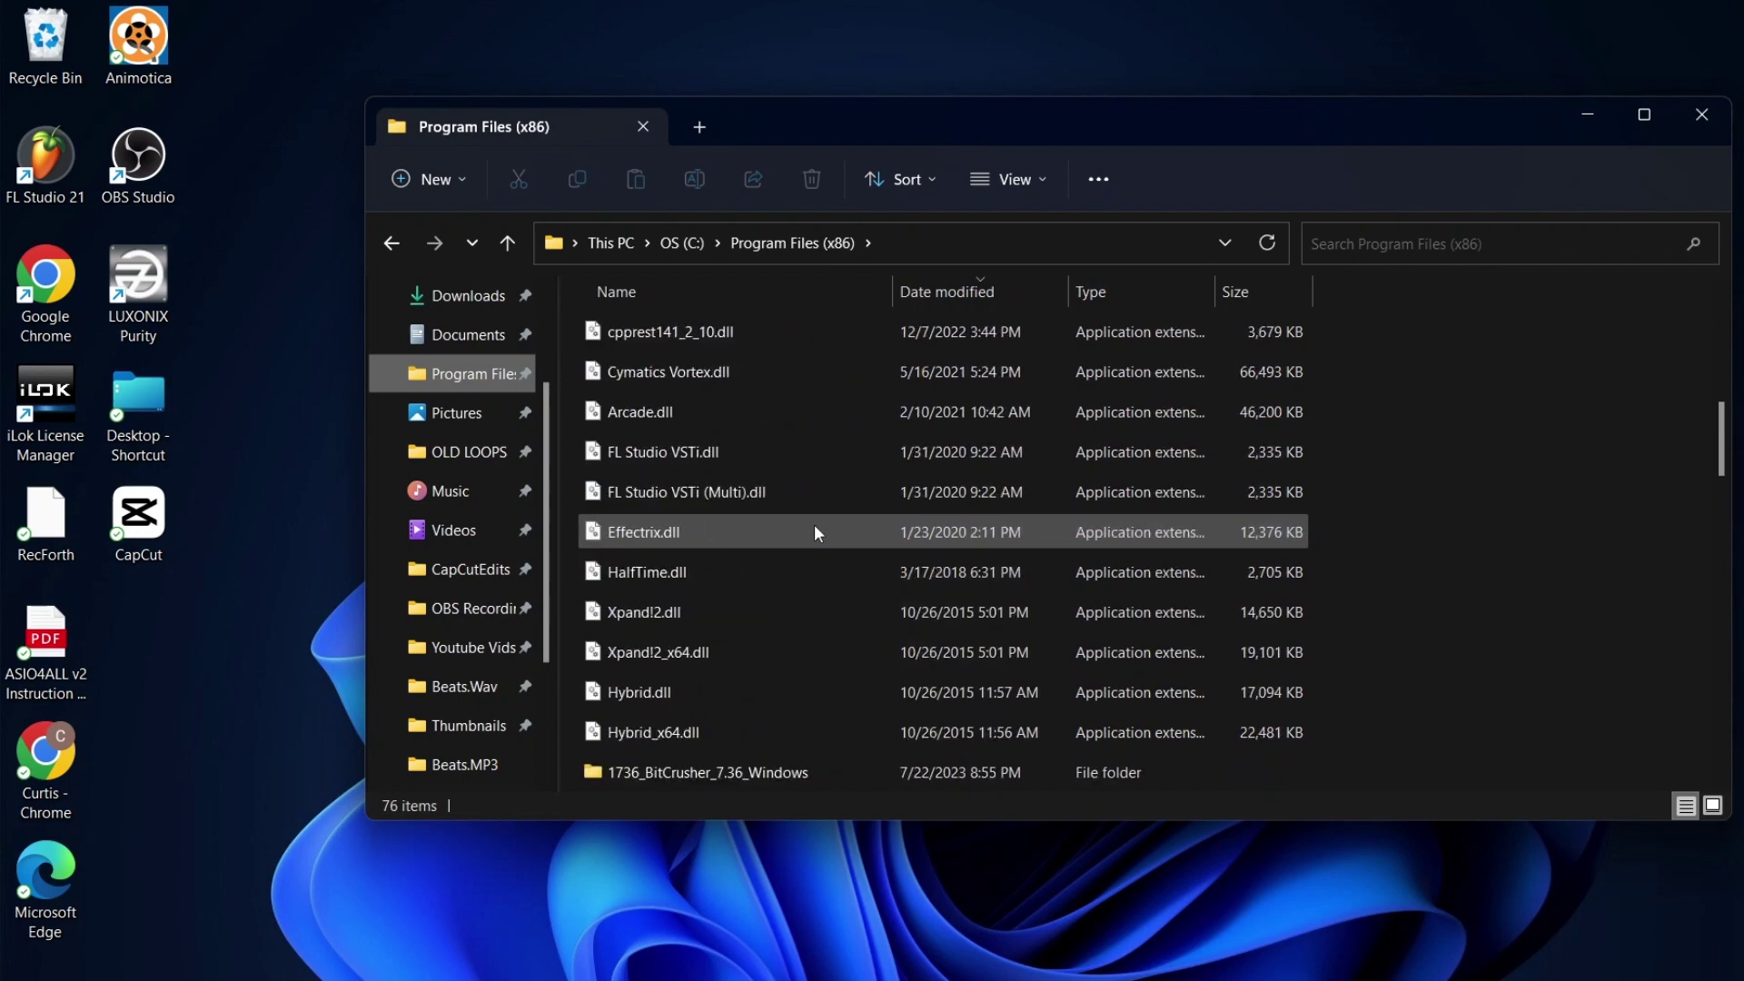
double_click(819, 532)
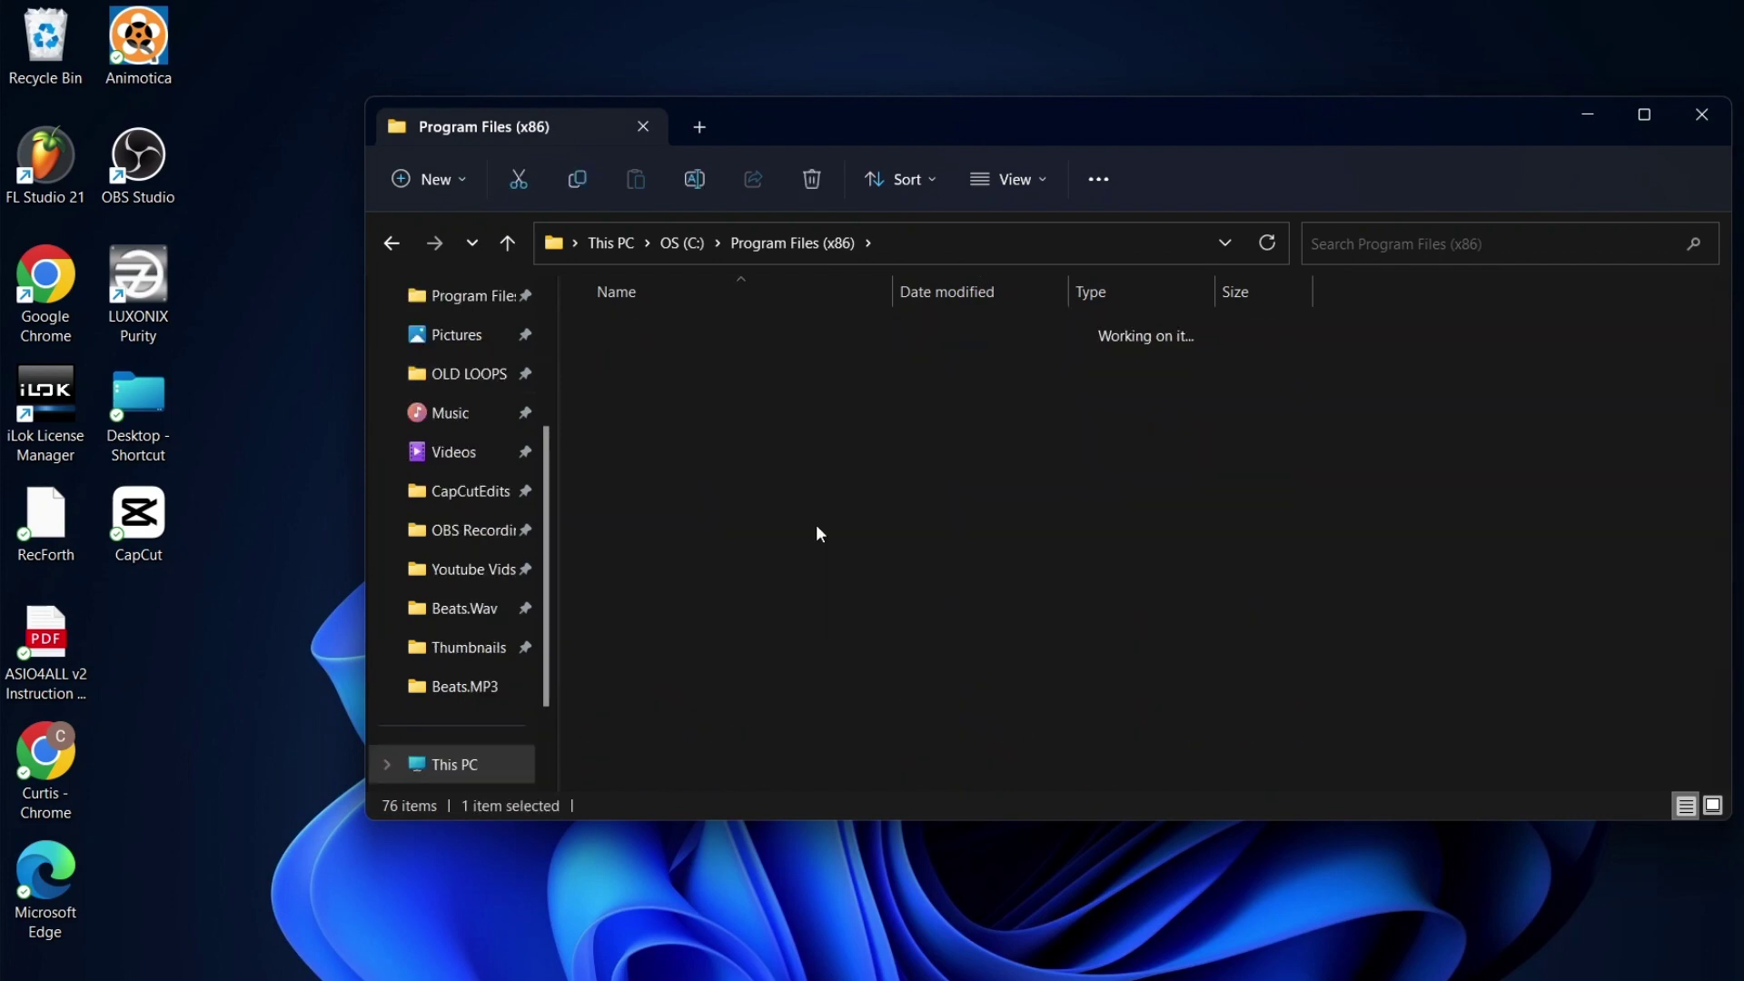
- Launch the BitCrusher_7.36_Windows installer and allow it to run anyway past the SmartScreen protection
left_click(779, 338)
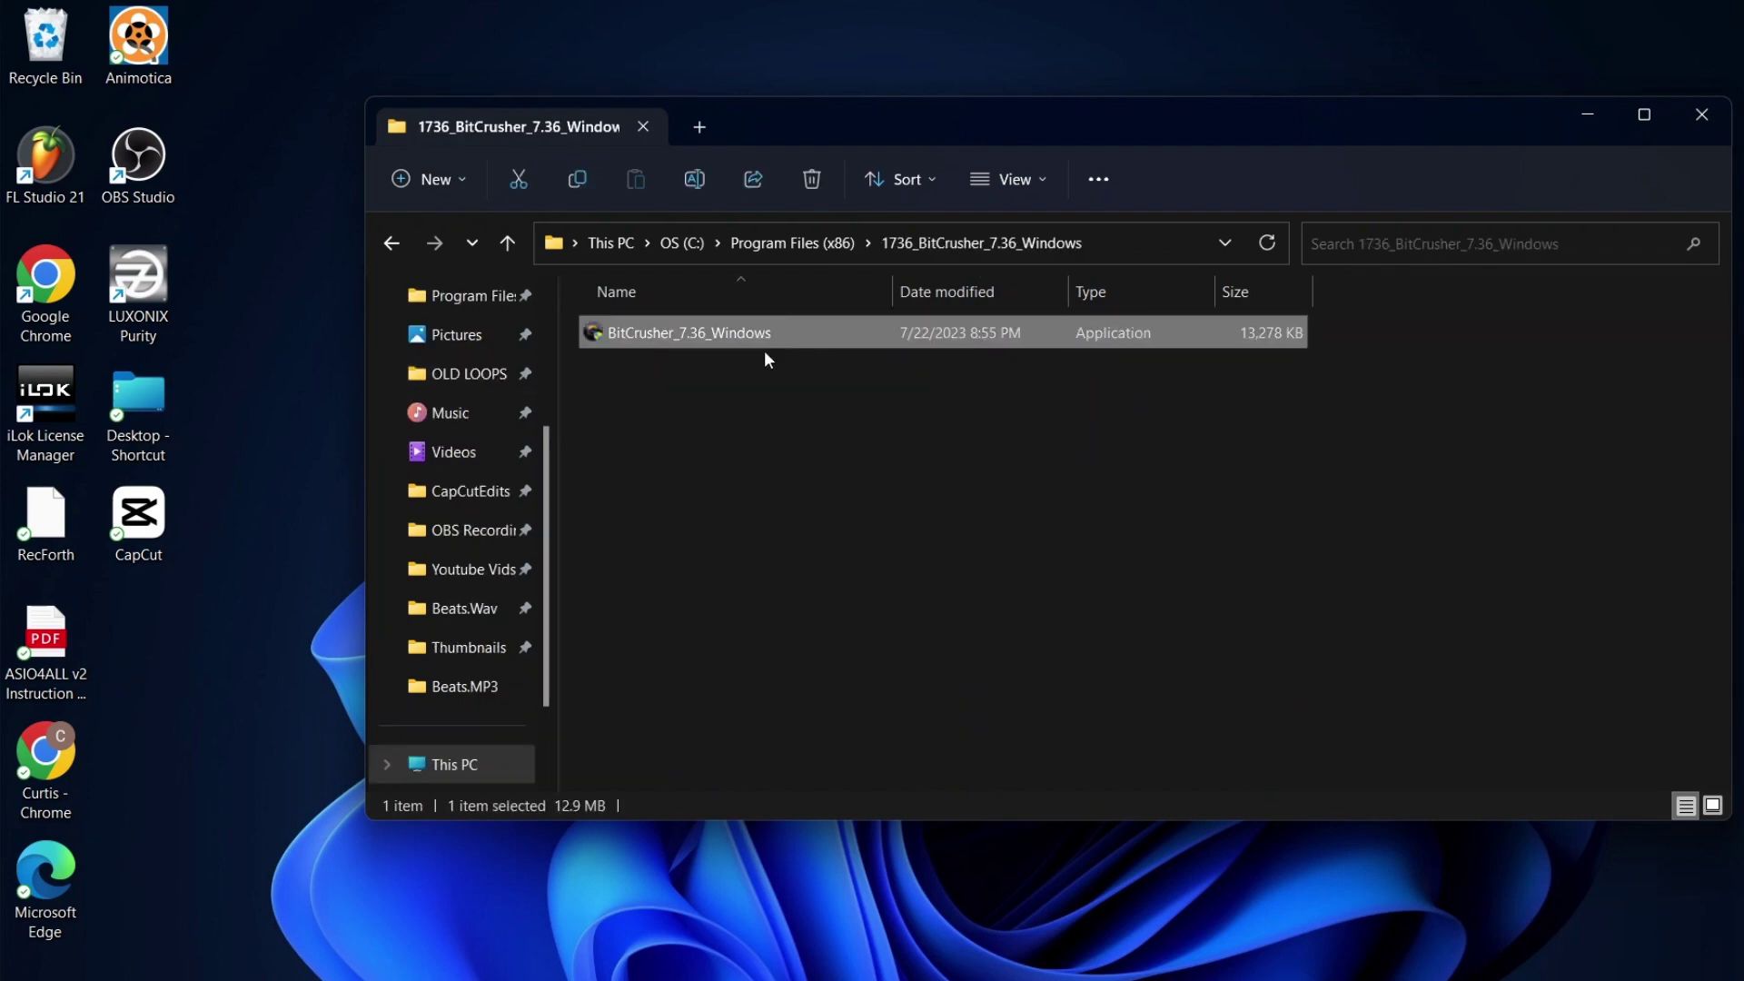
left_click(765, 343)
left_click(832, 383)
double_click(786, 330)
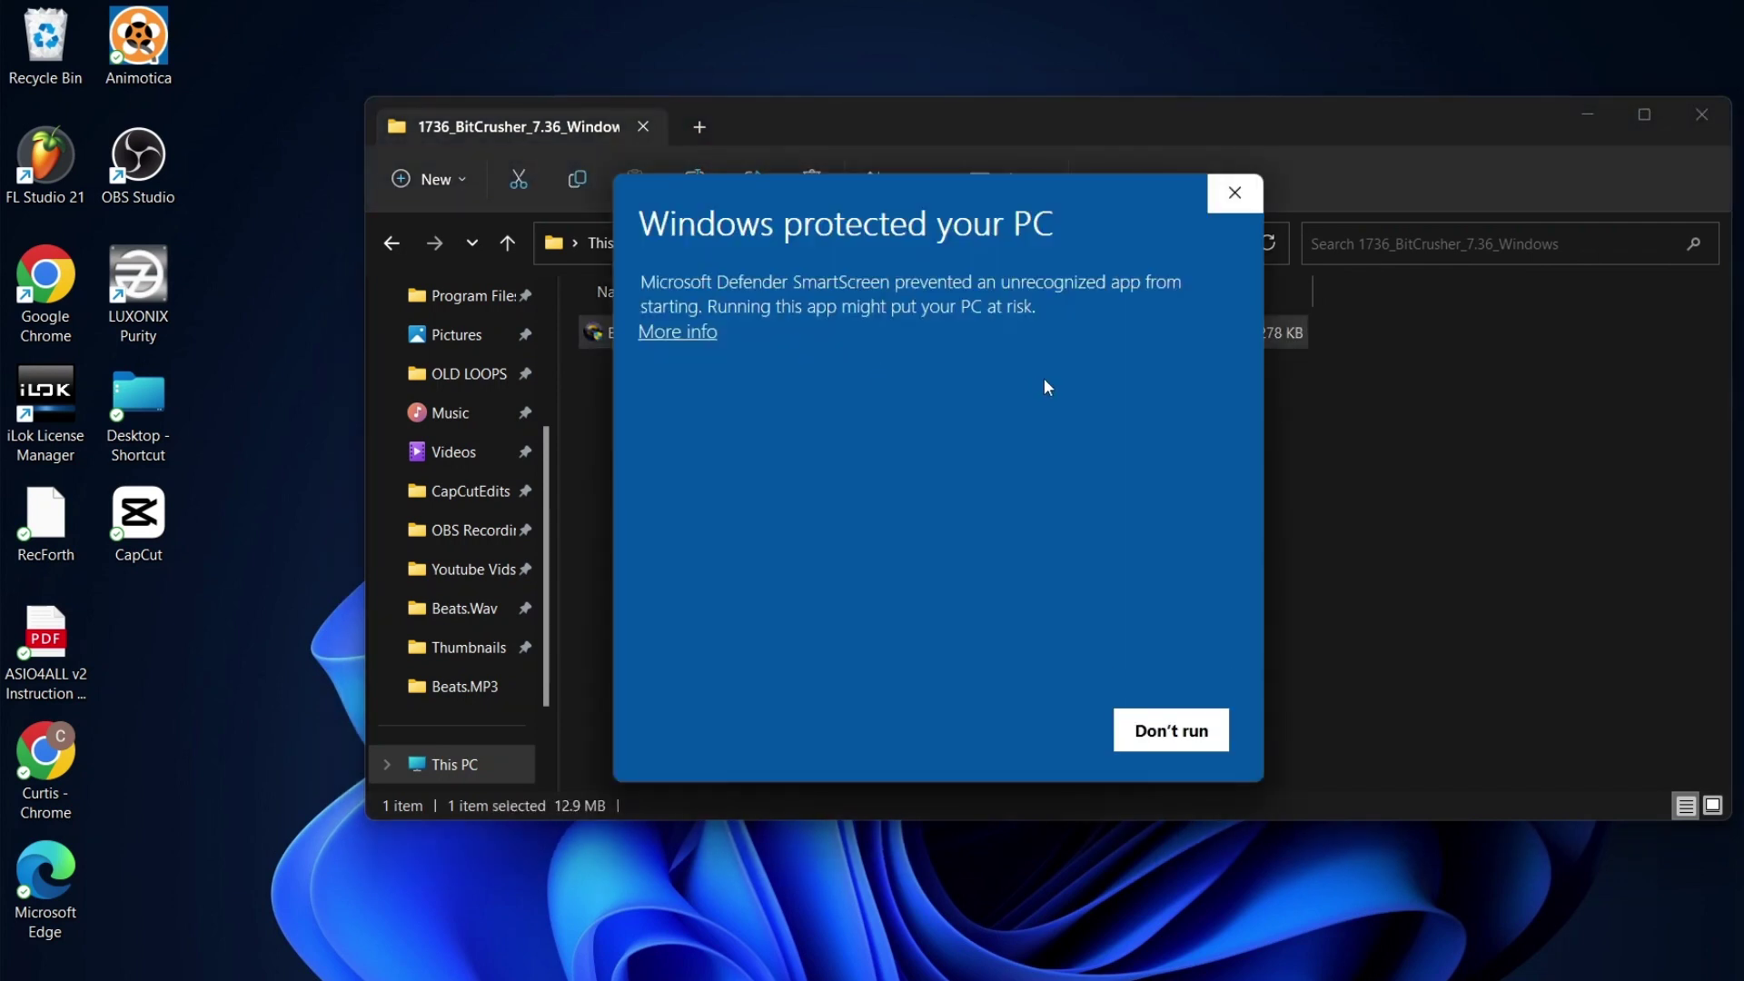
left_click(710, 336)
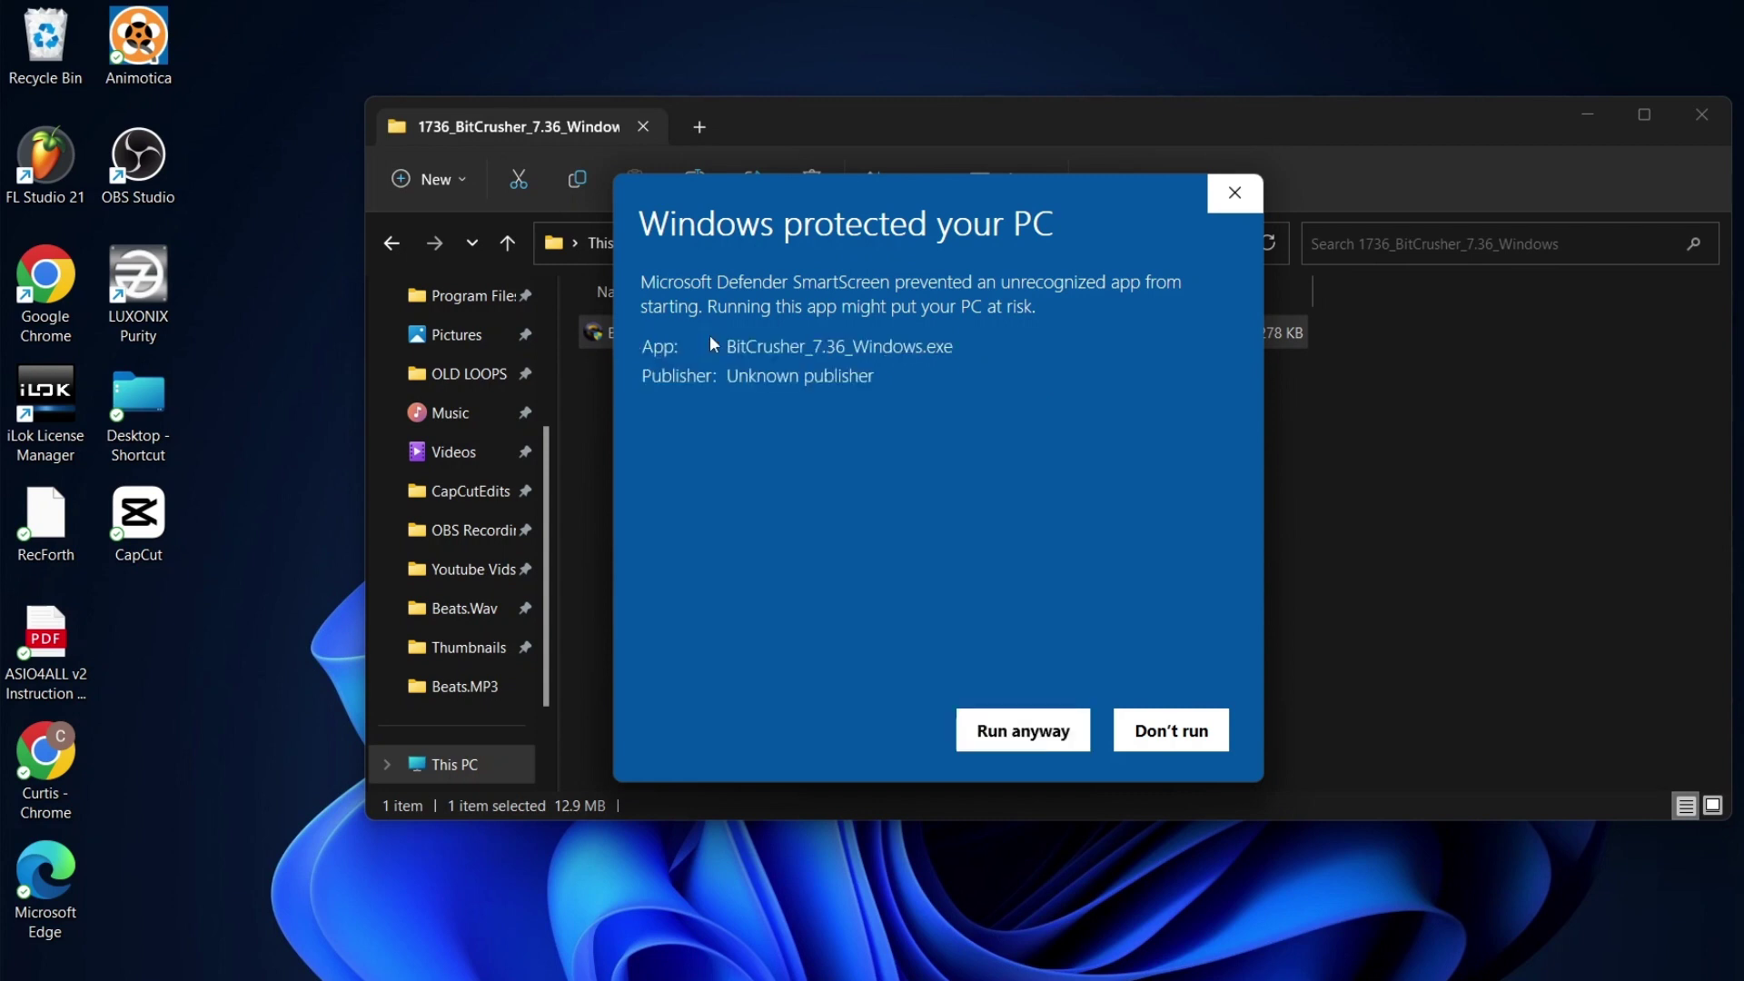
left_click(1022, 731)
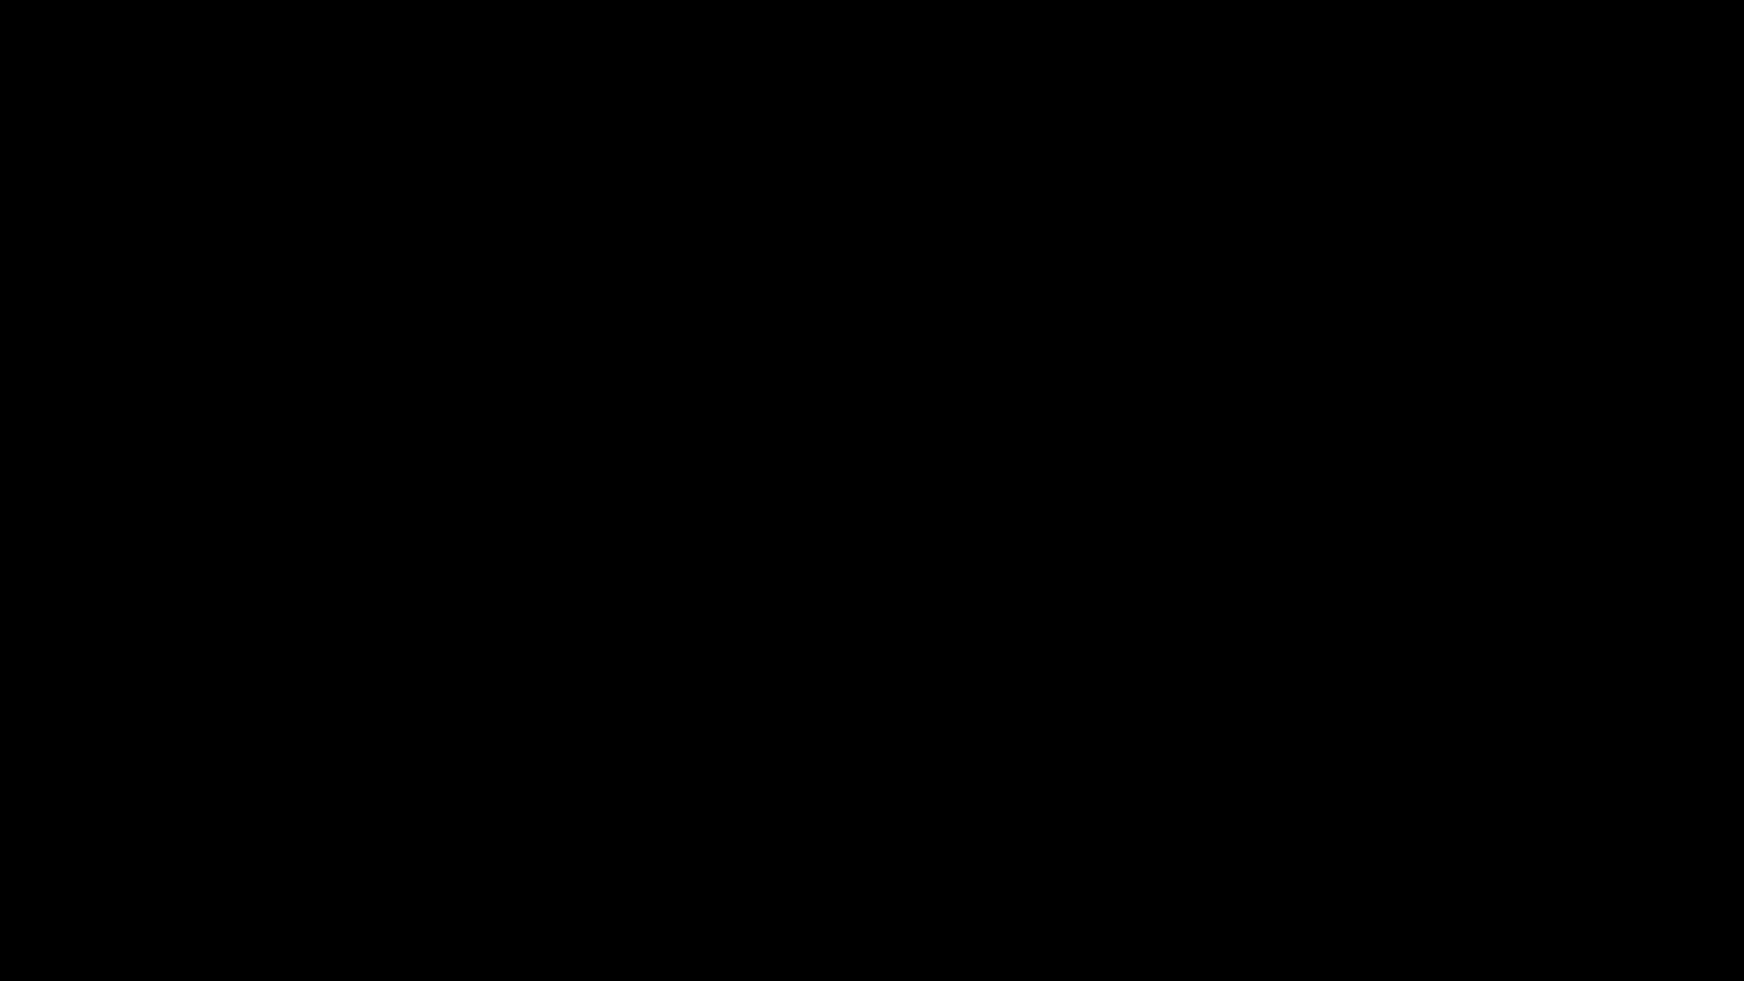
left_click(869, 723)
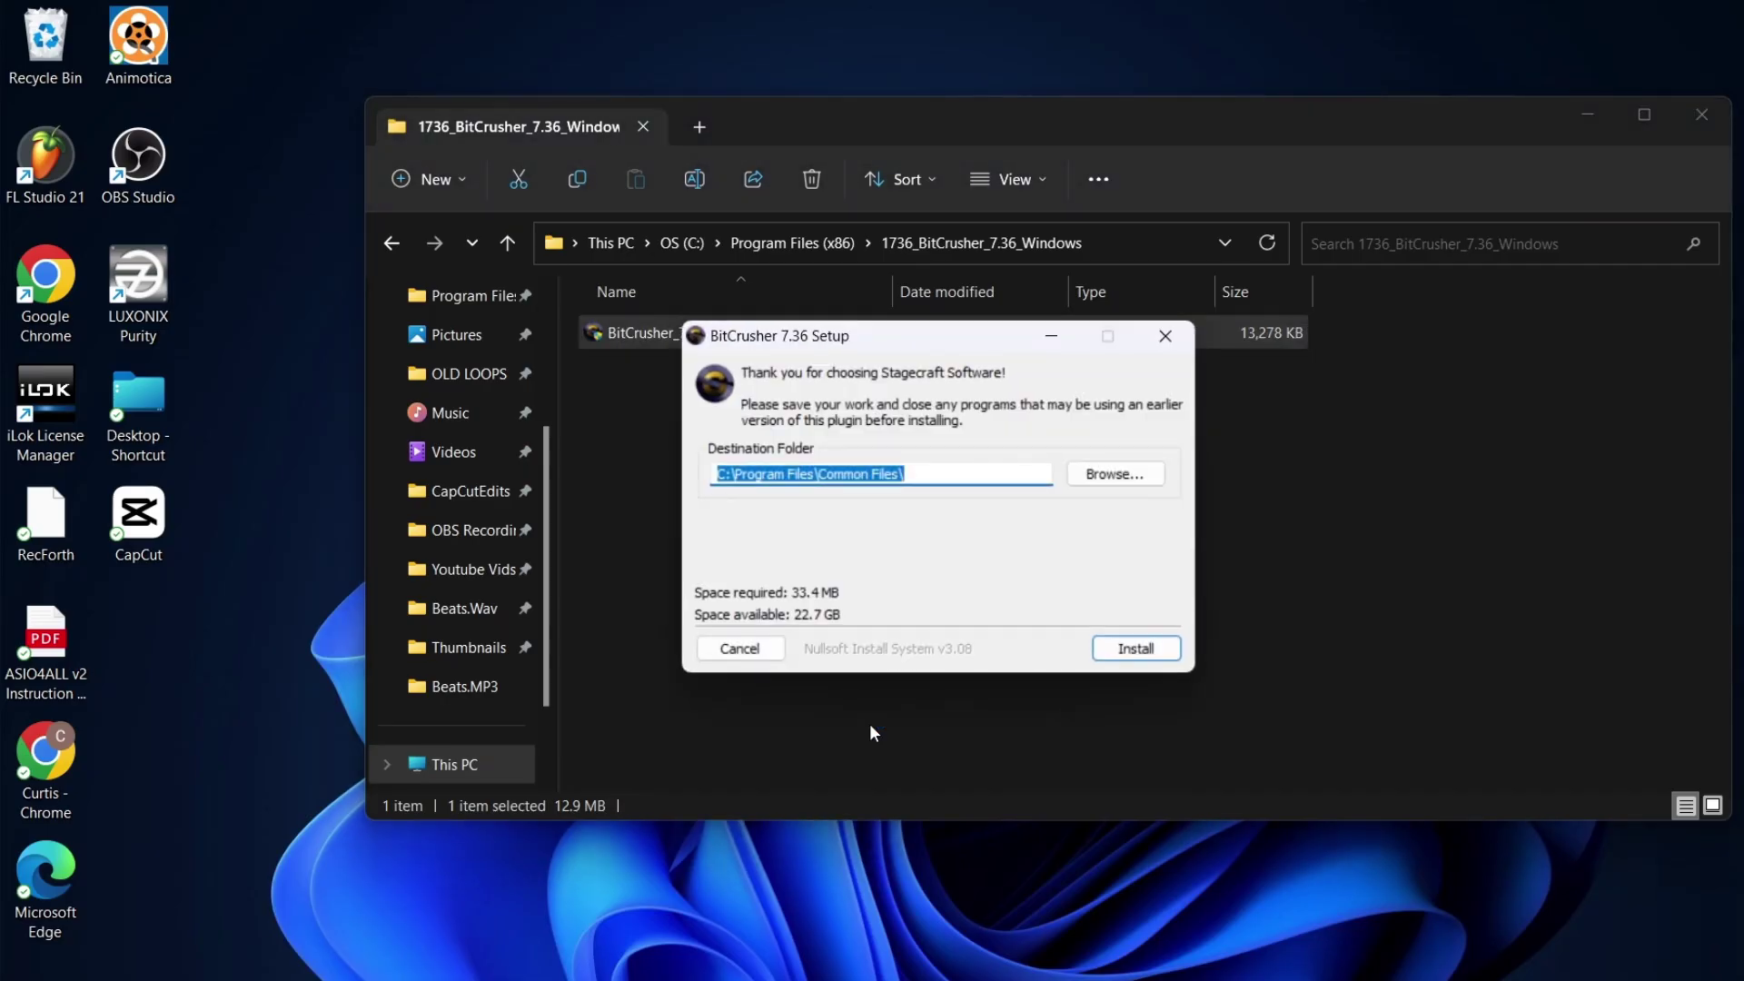
- Set the BitCrusher 7.36 installation destination to the C:\Program Files (x86)\ folder
left_click(1116, 484)
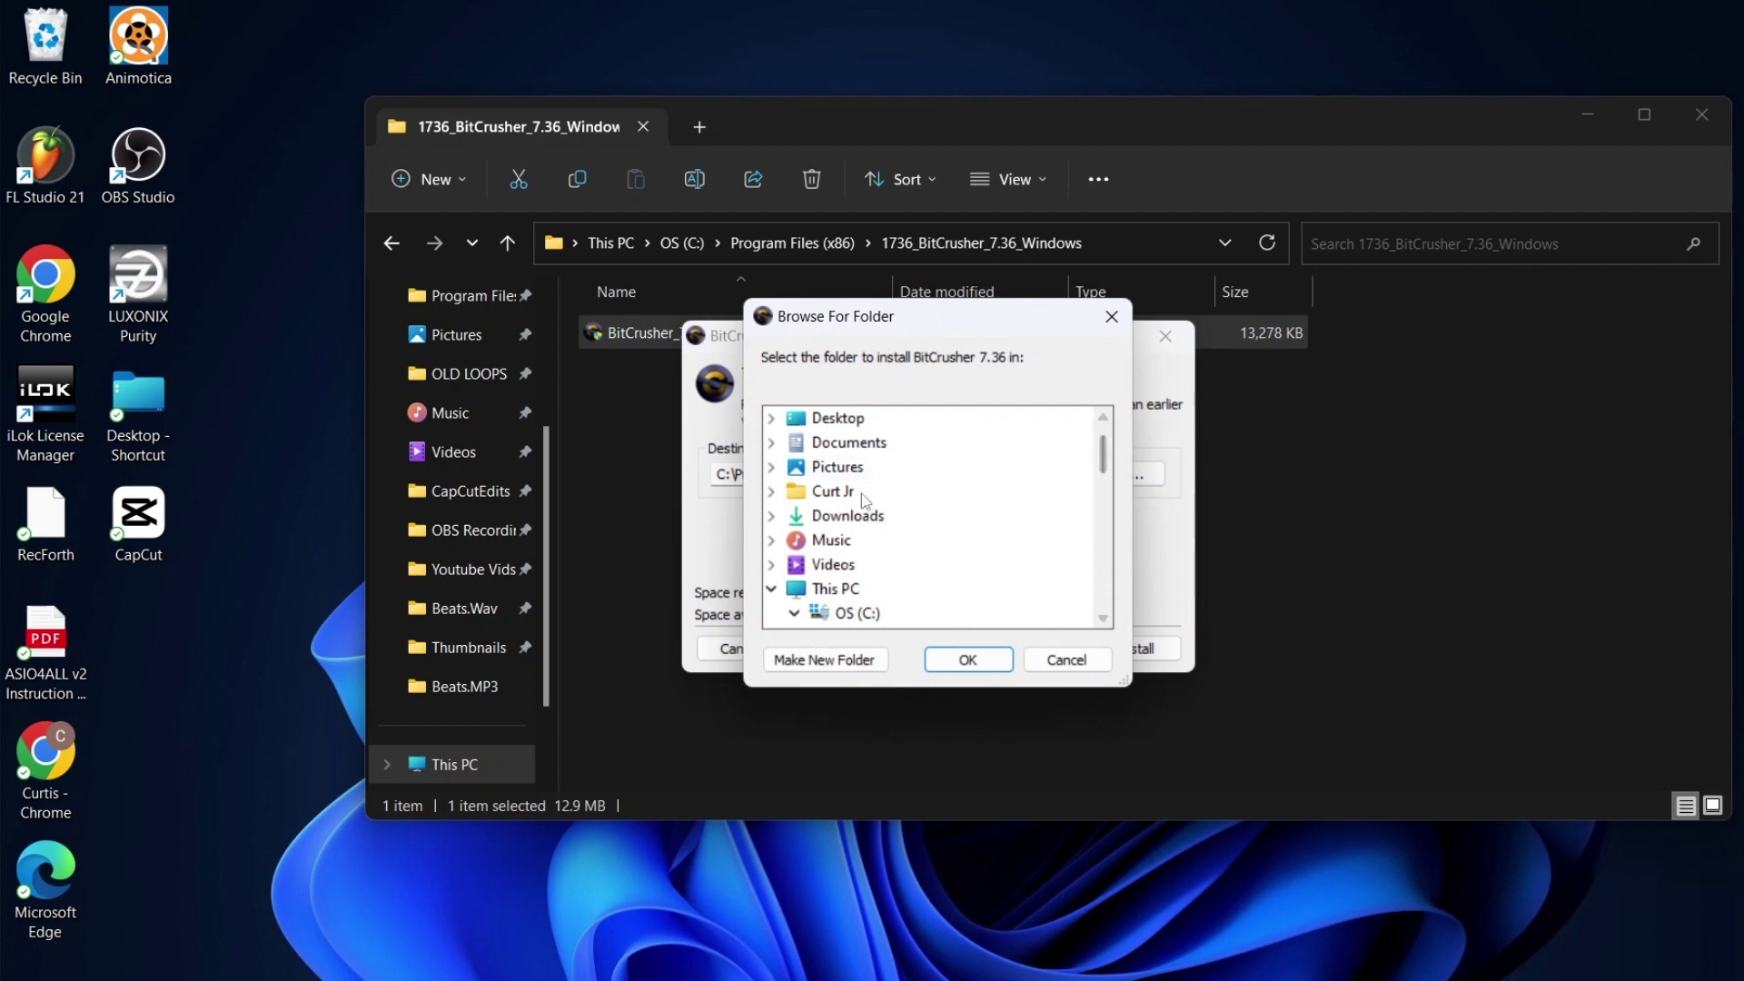
left_click(849, 442)
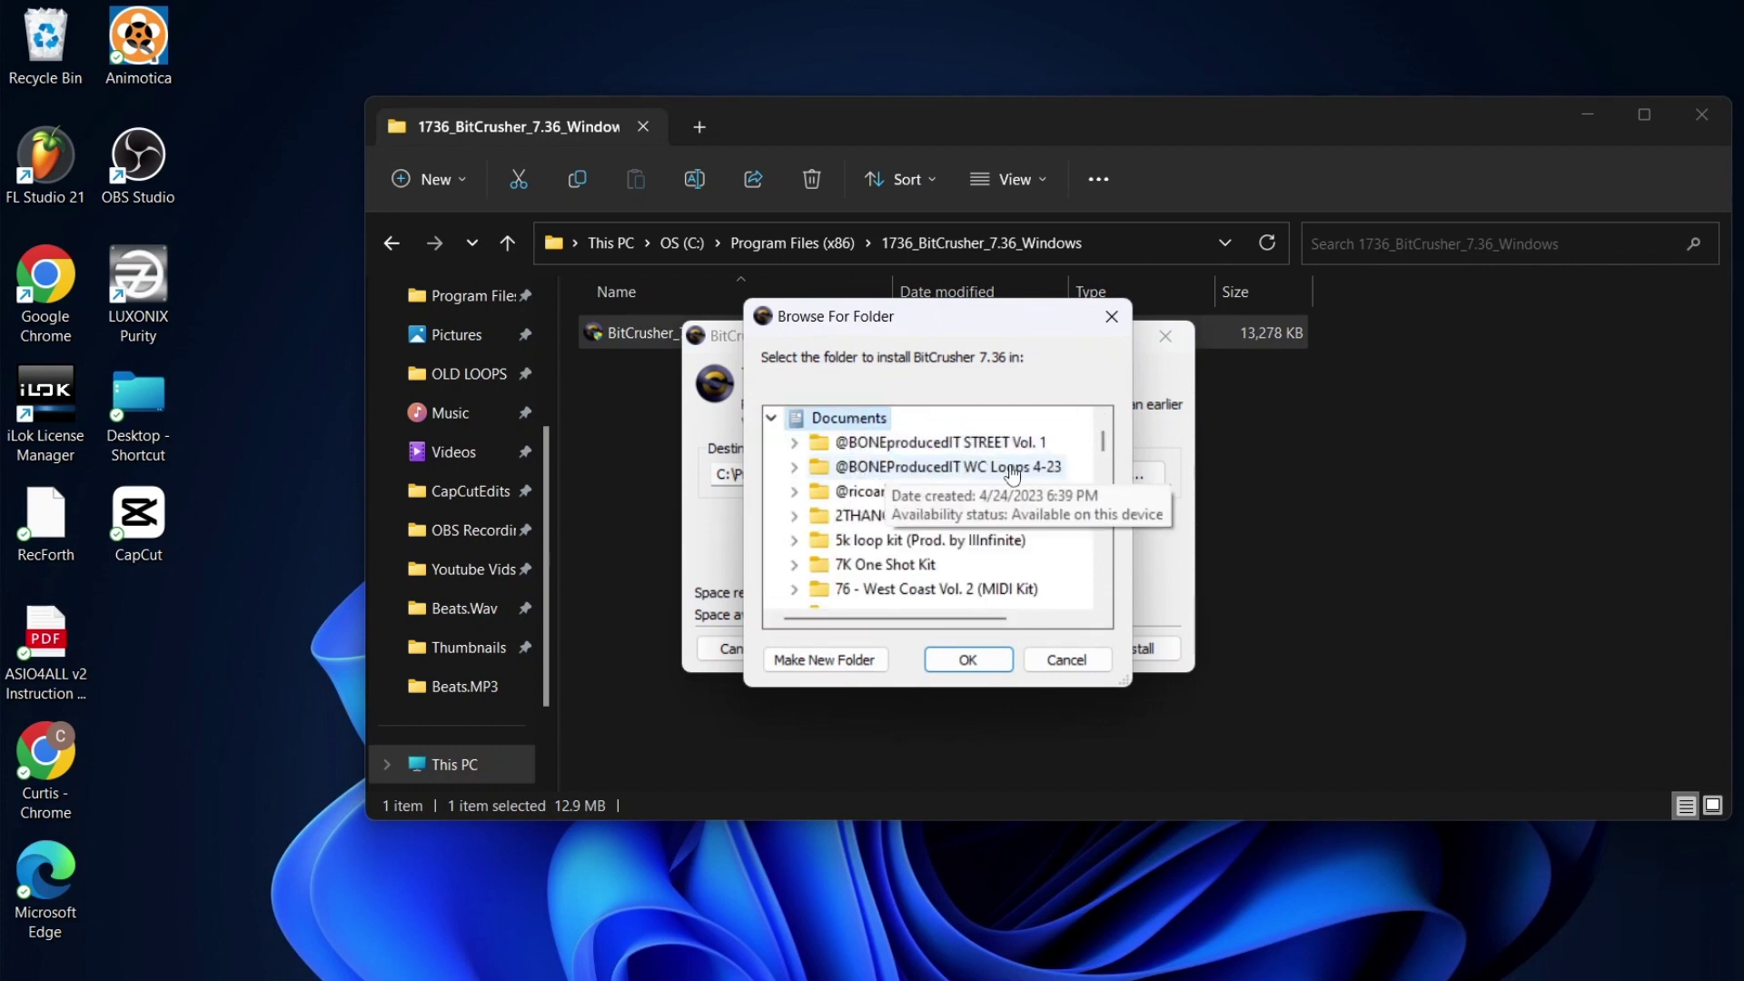
scroll(1012, 475, "down", 5)
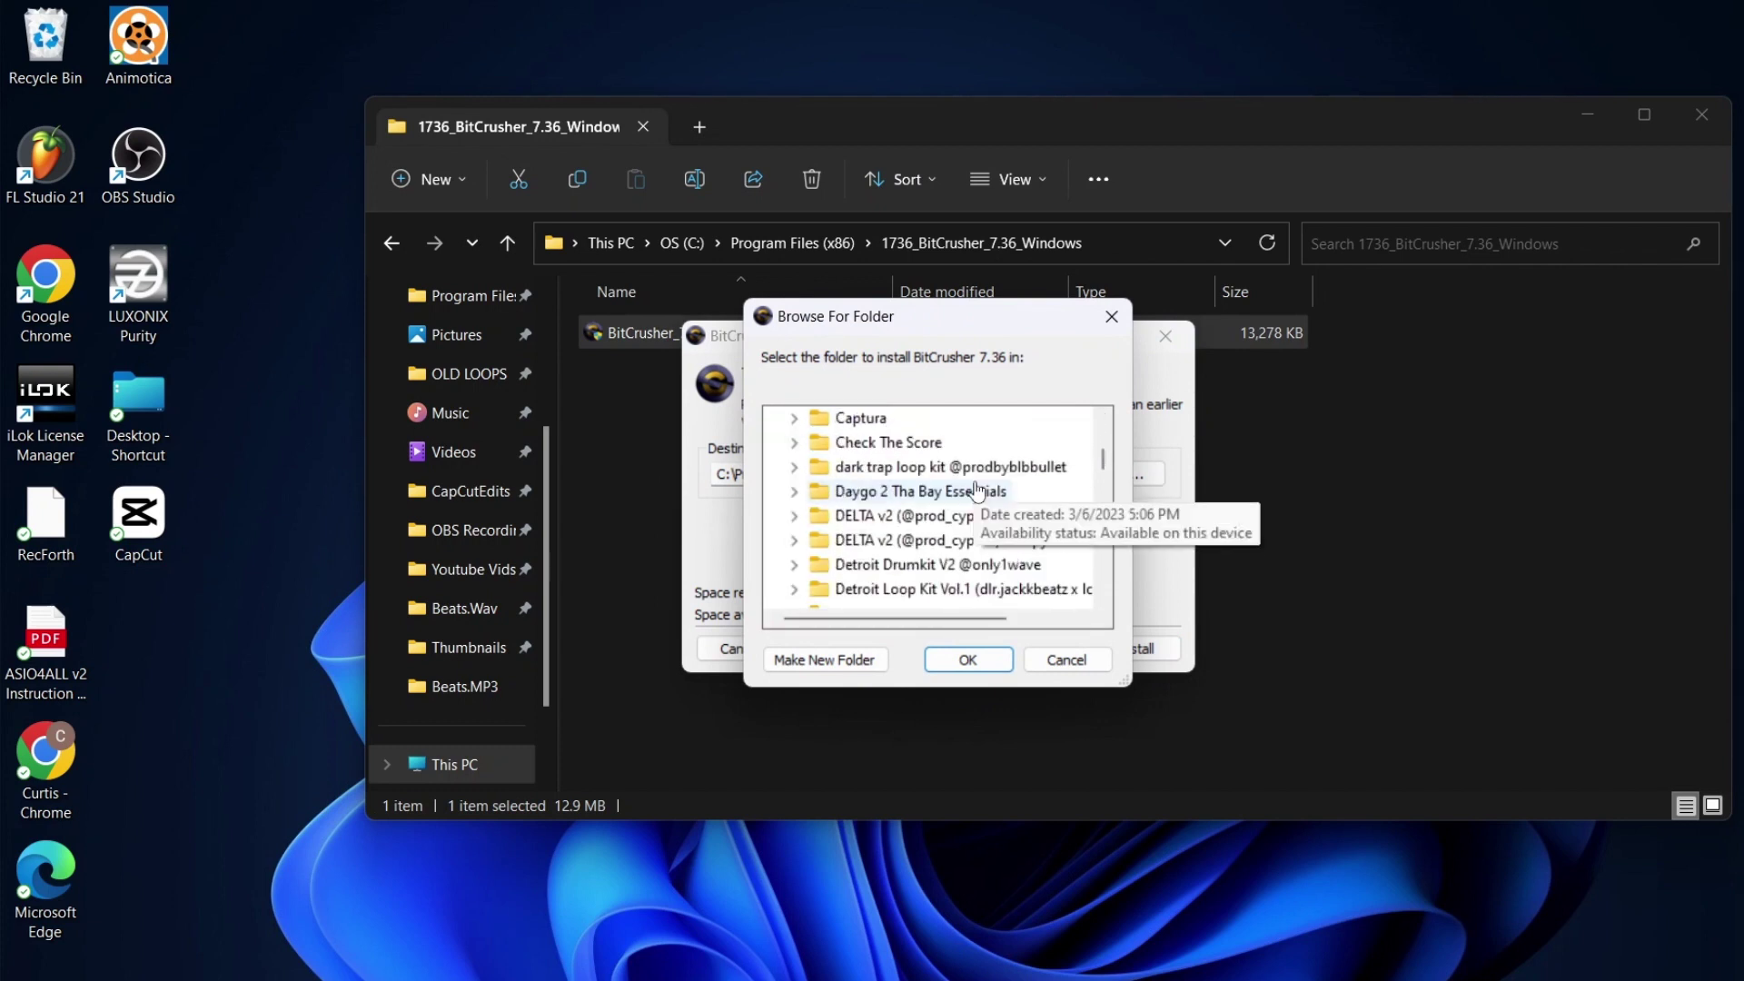
scroll(976, 490, "down", 10)
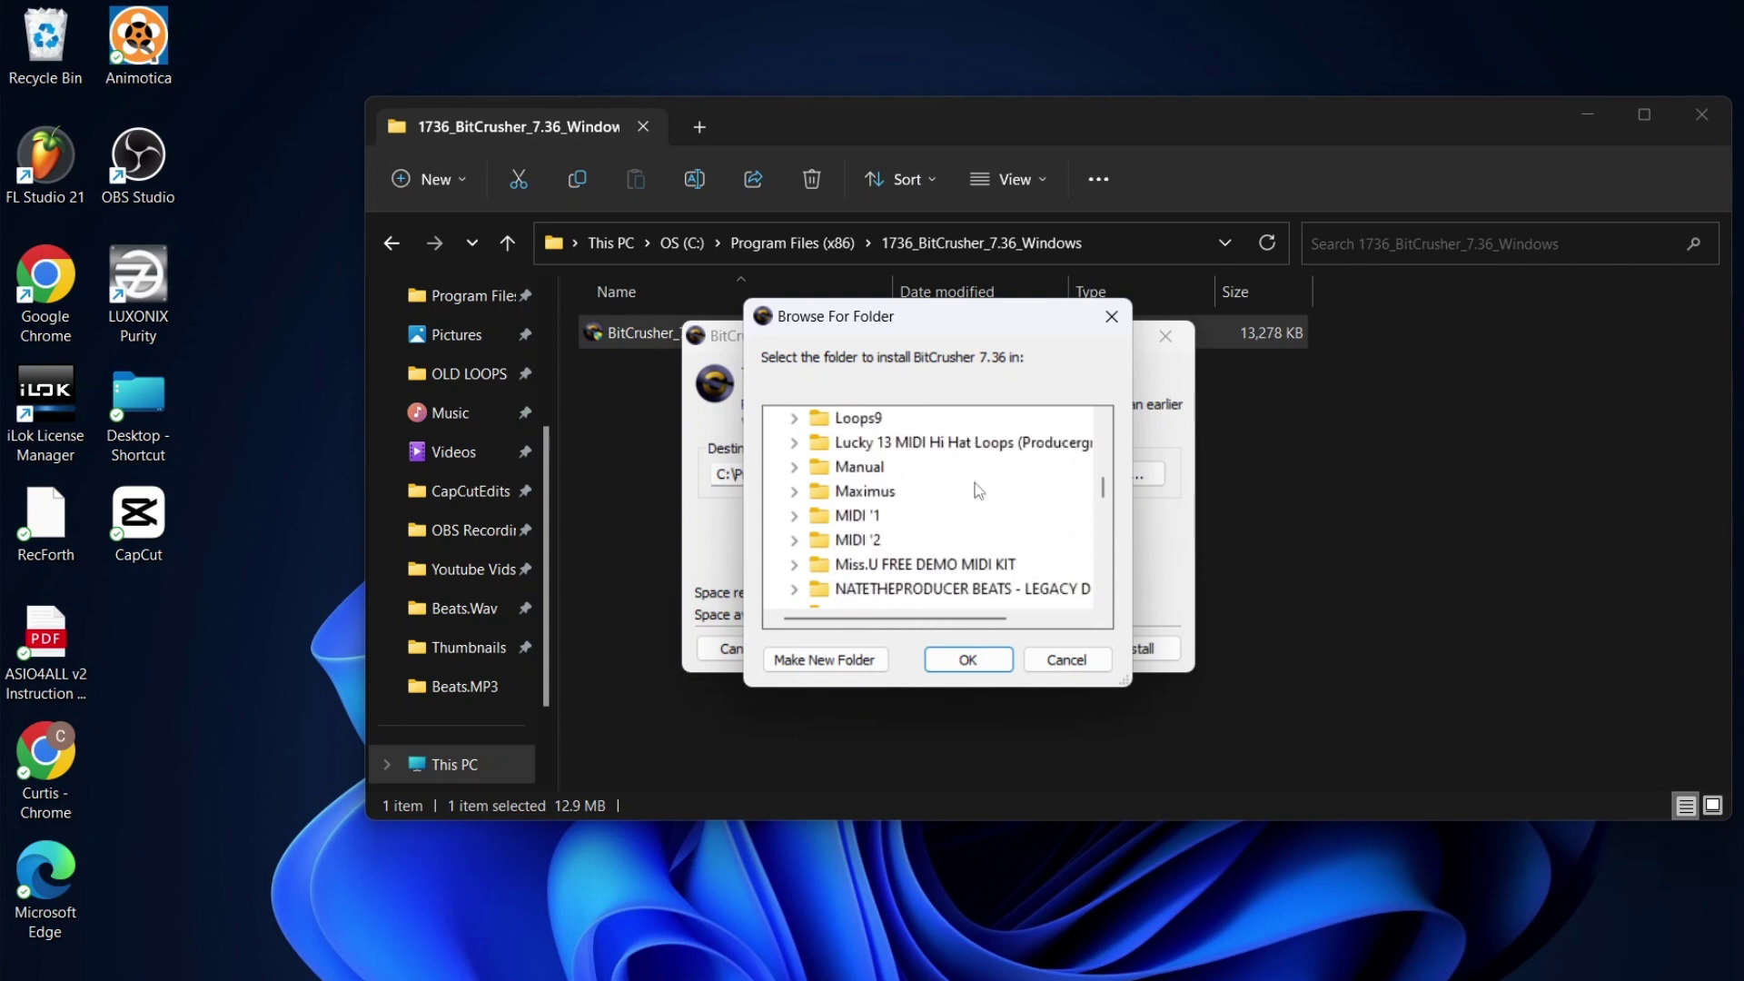
scroll(978, 491, "down", 12)
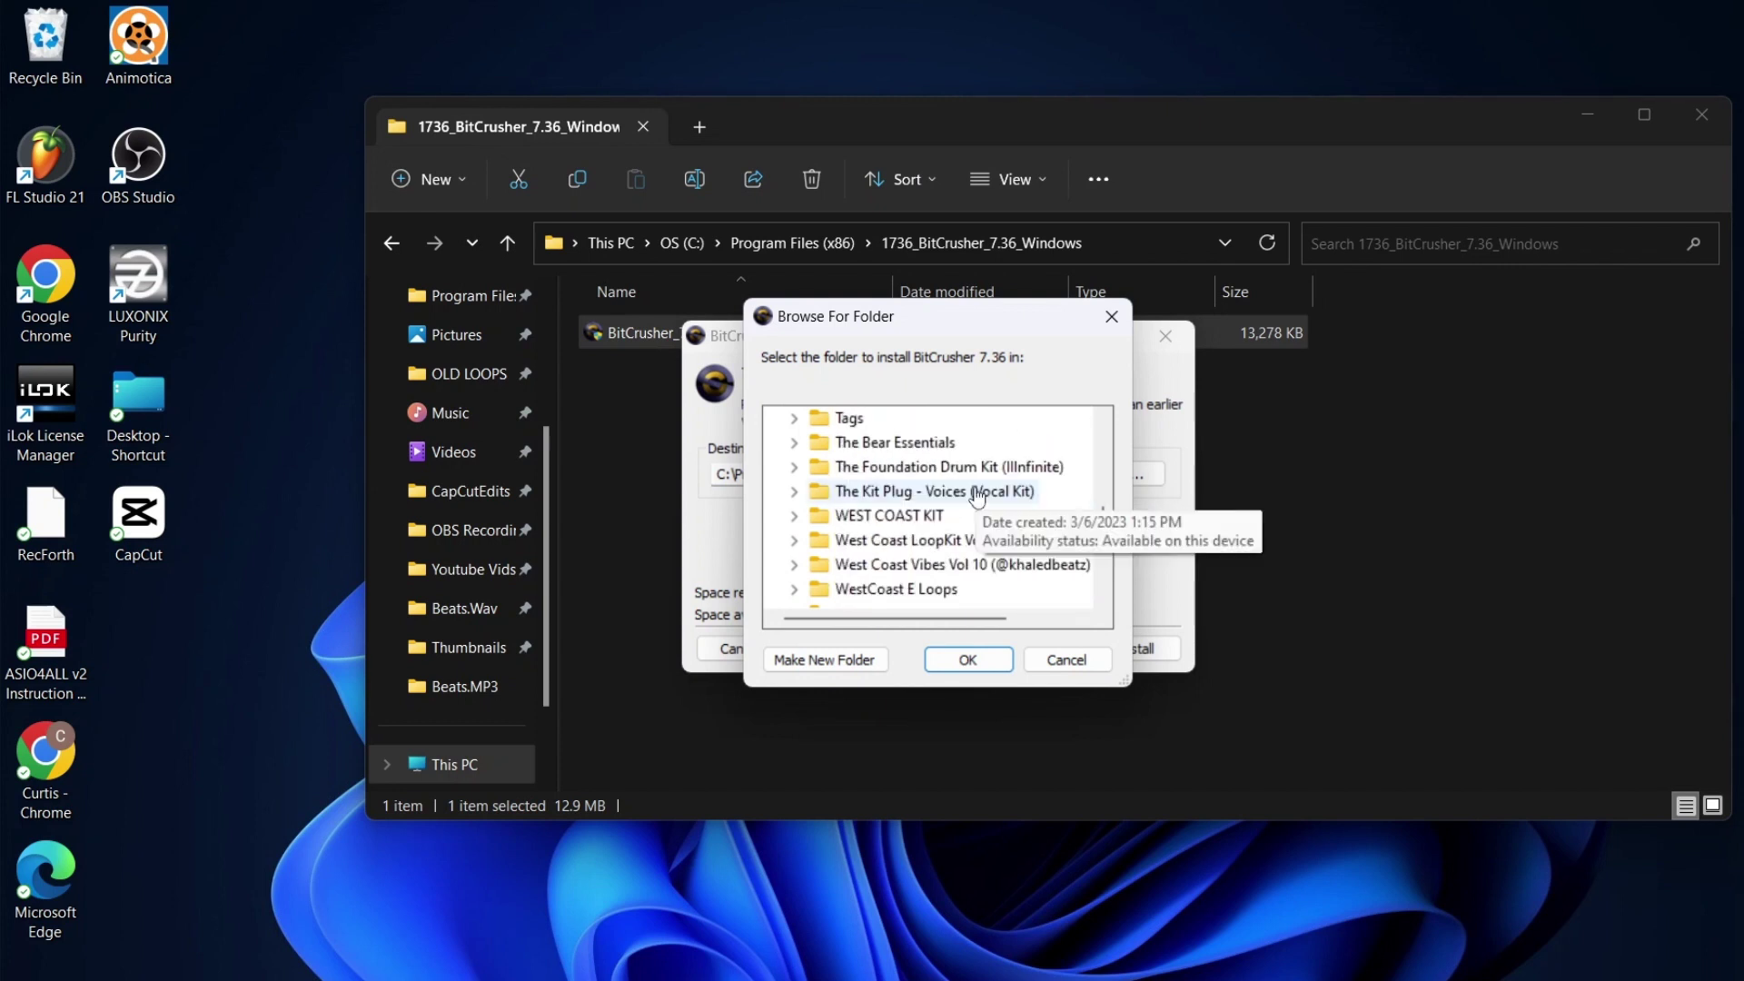
scroll(976, 495, "down", 2)
scroll(976, 490, "up", 20)
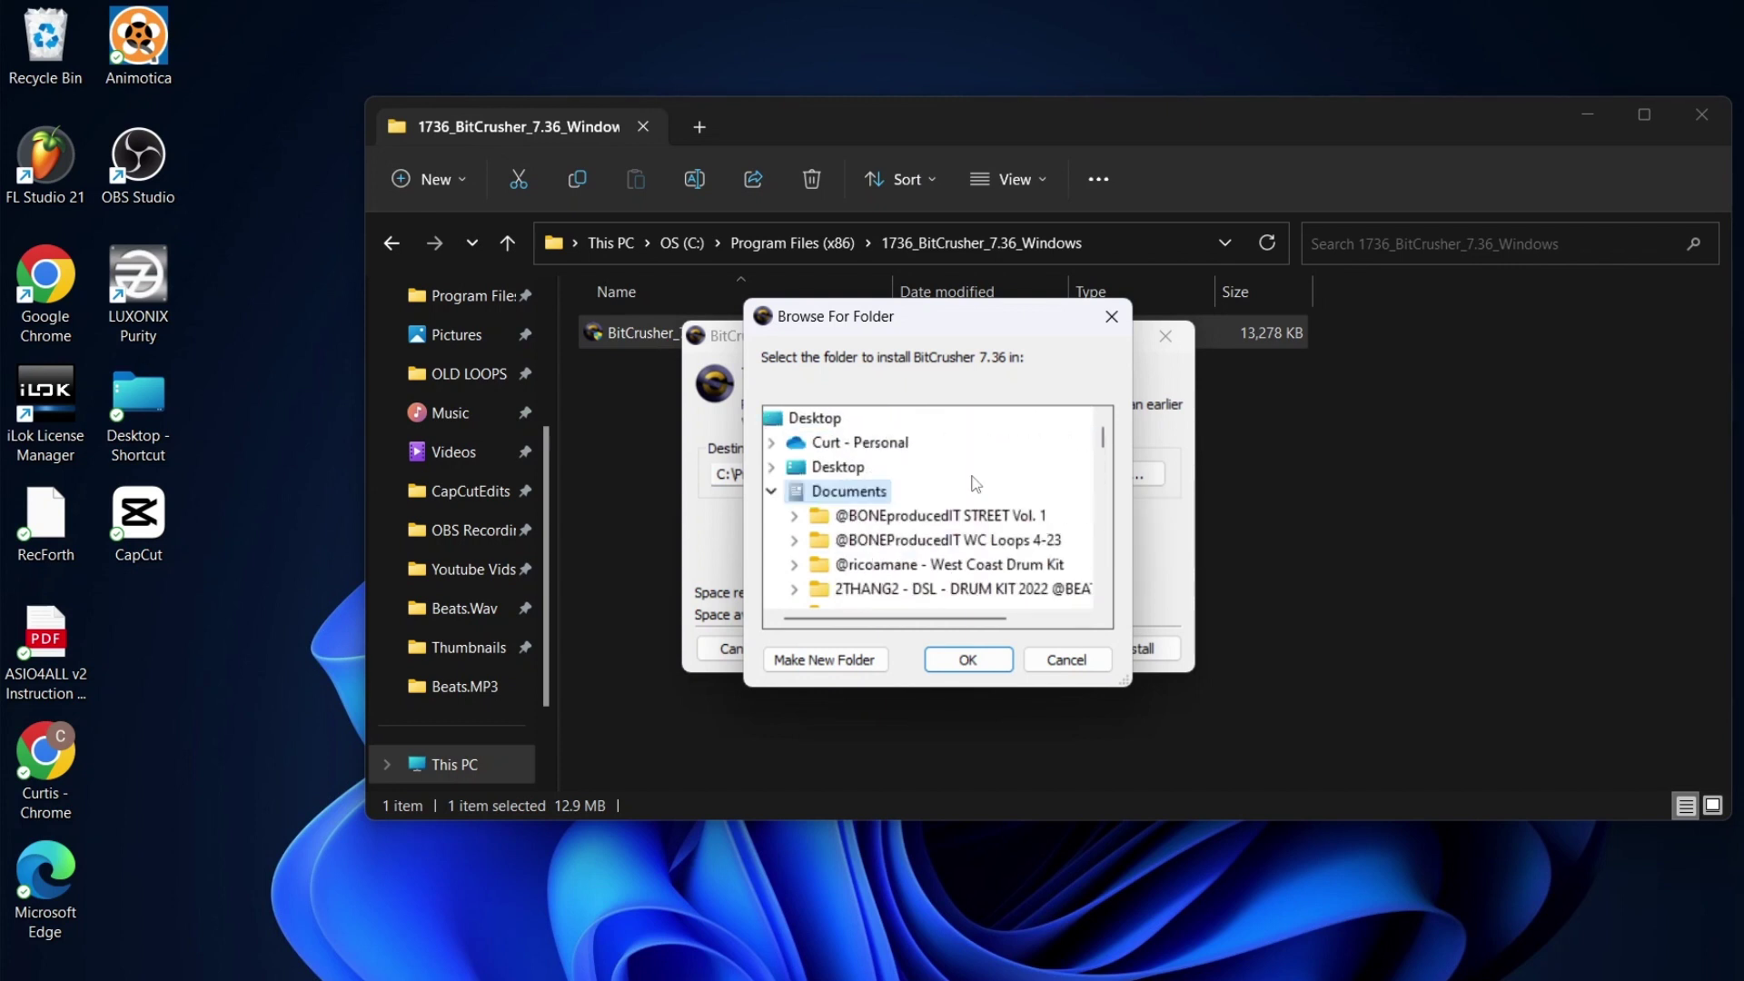
key("Up")
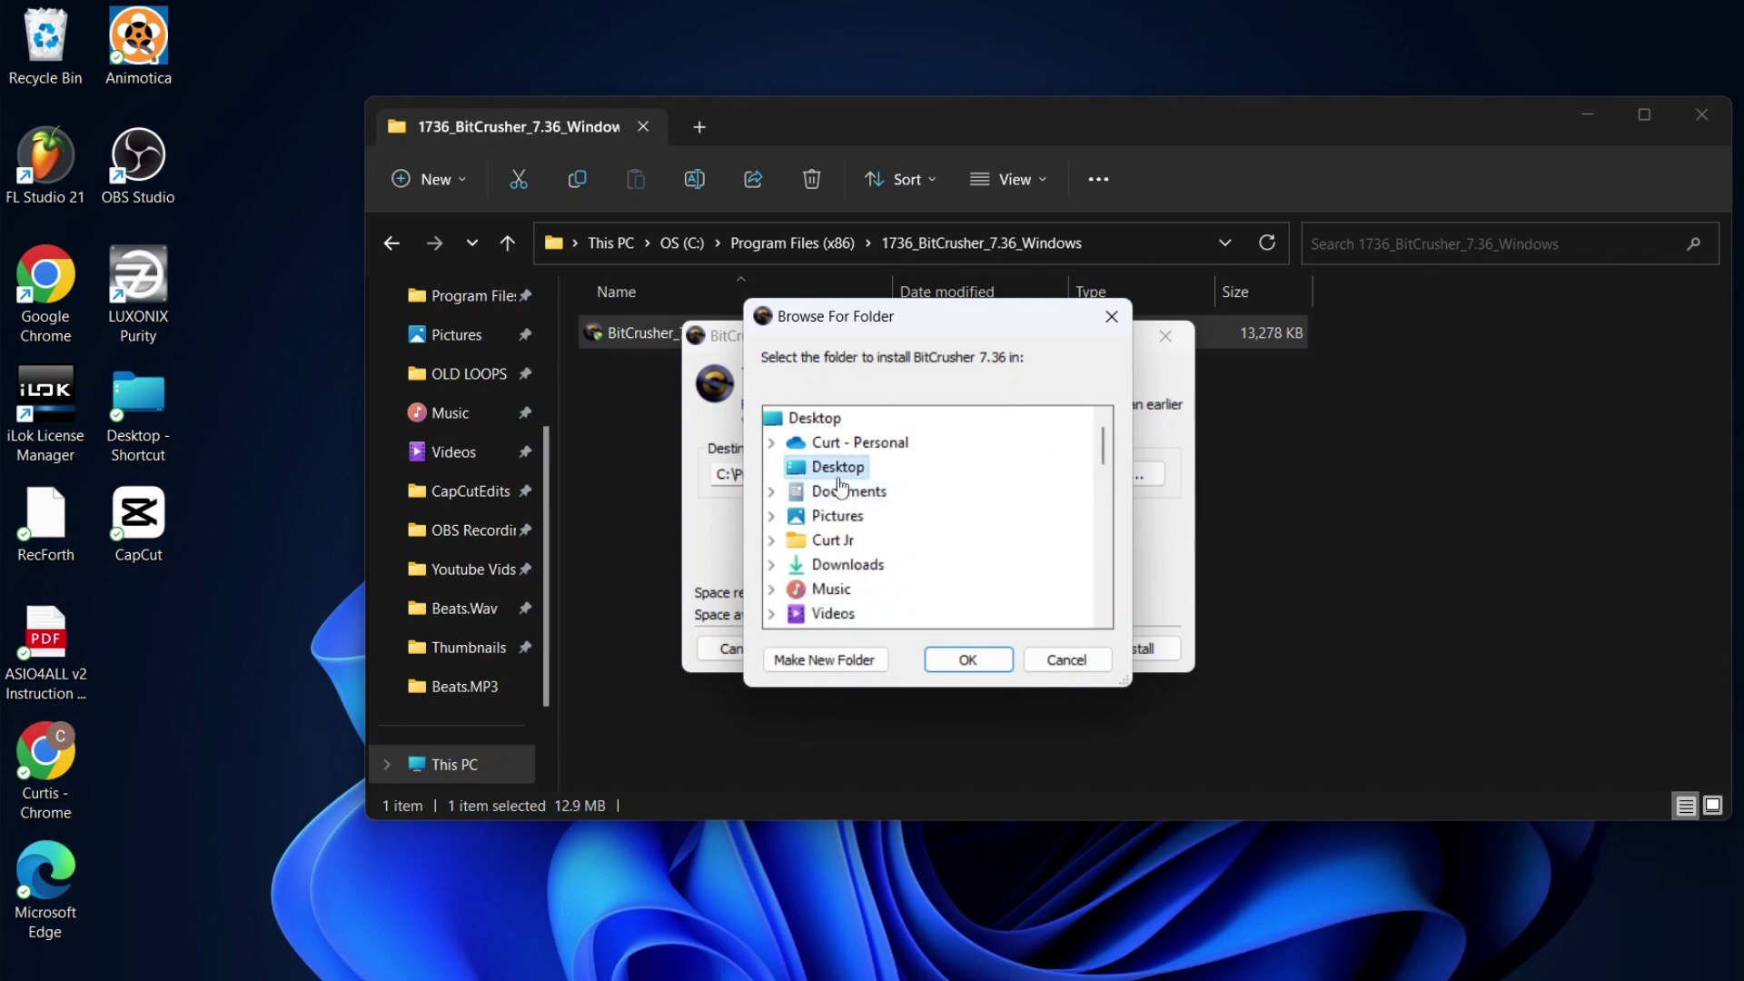
scroll(967, 481, "down", 5)
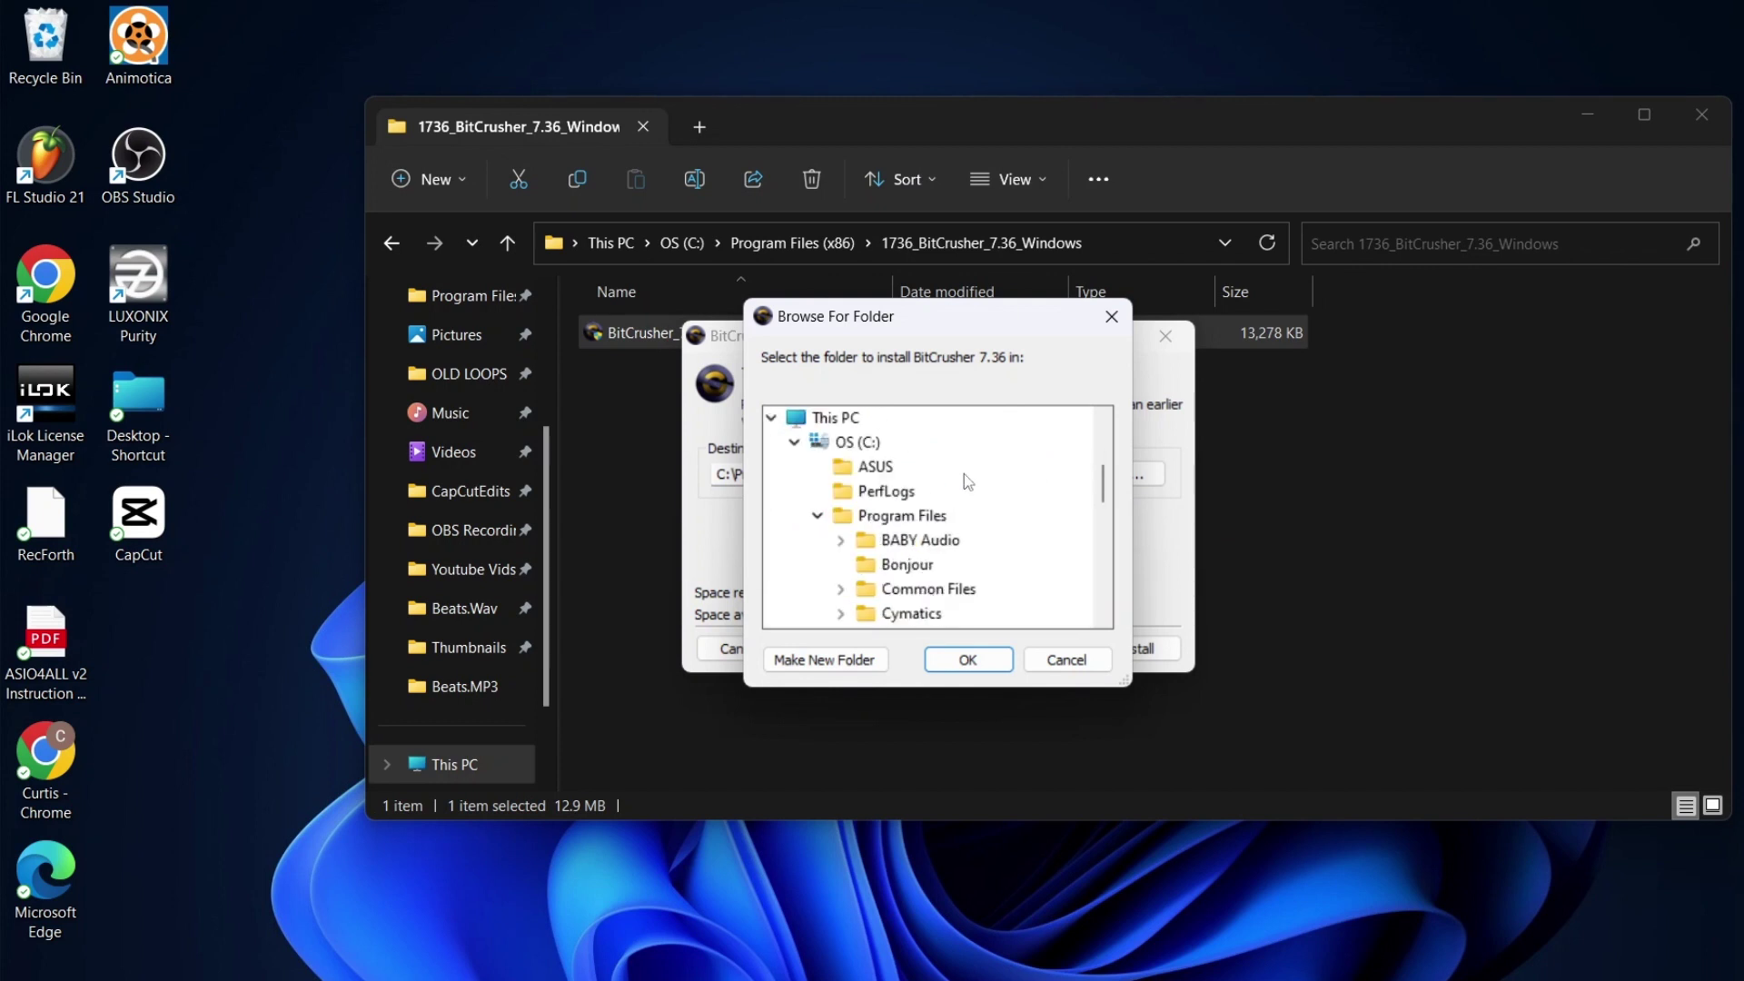
scroll(967, 481, "down", 3)
scroll(996, 490, "up", 7)
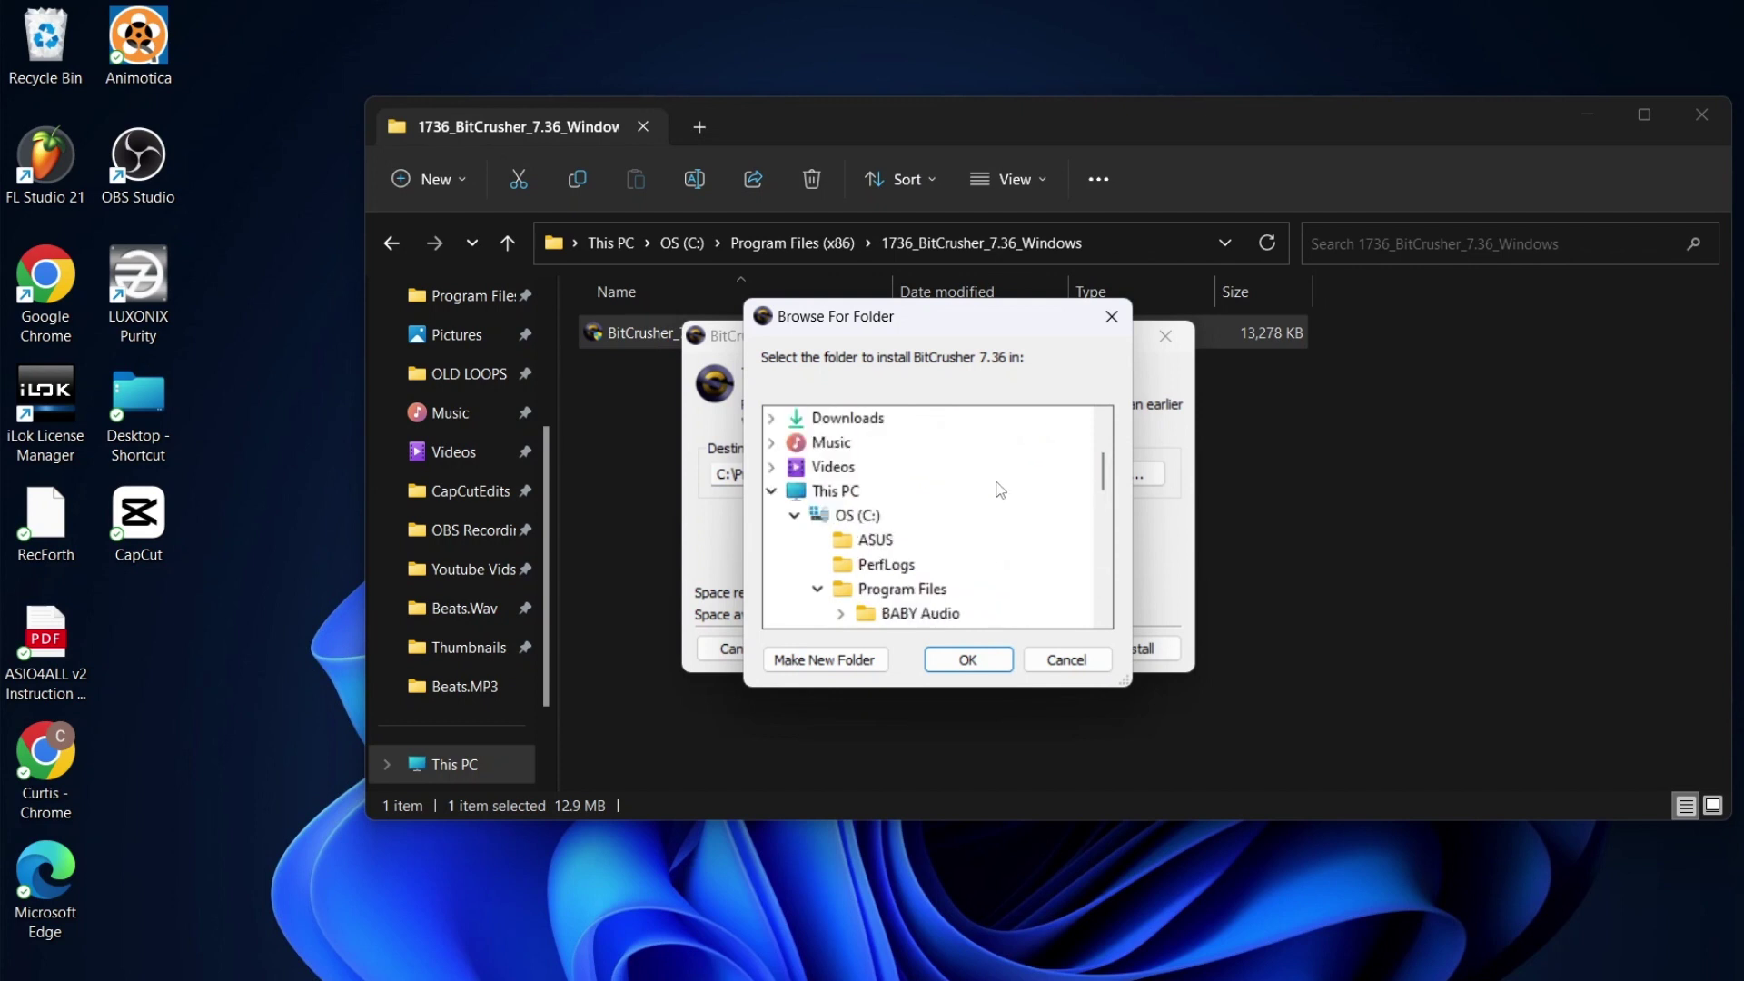
double_click(857, 595)
scroll(999, 554, "down", 1)
double_click(967, 539)
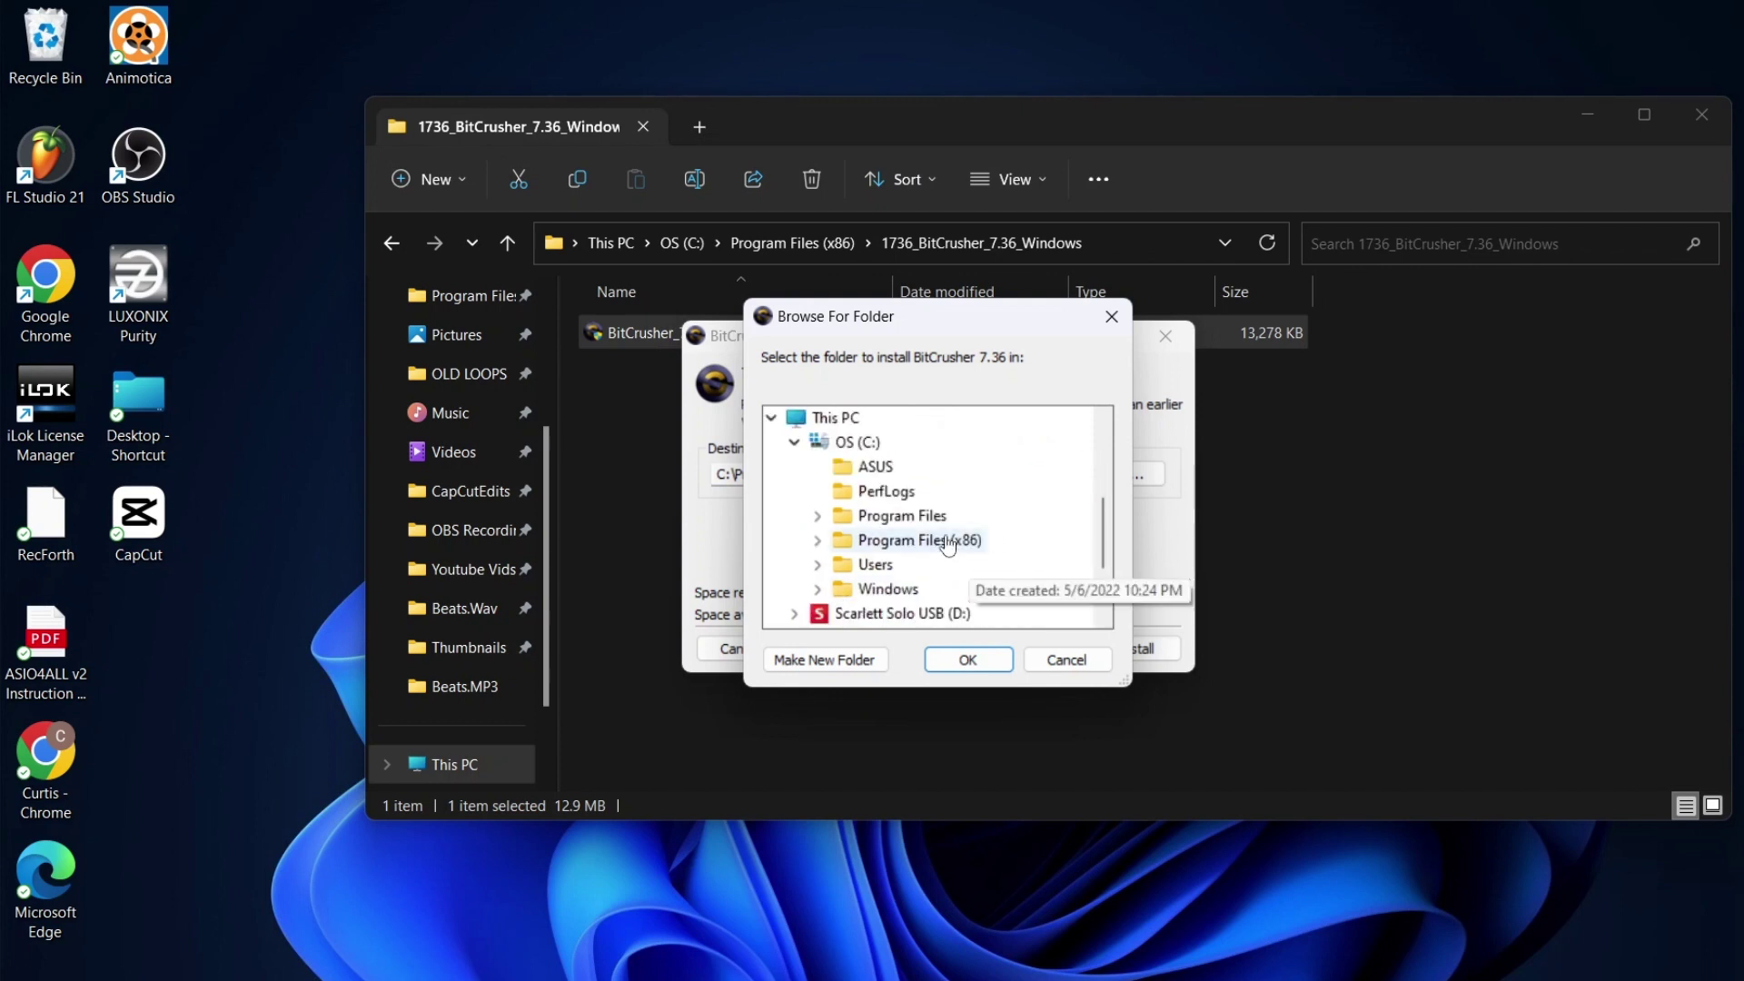
left_click(1004, 657)
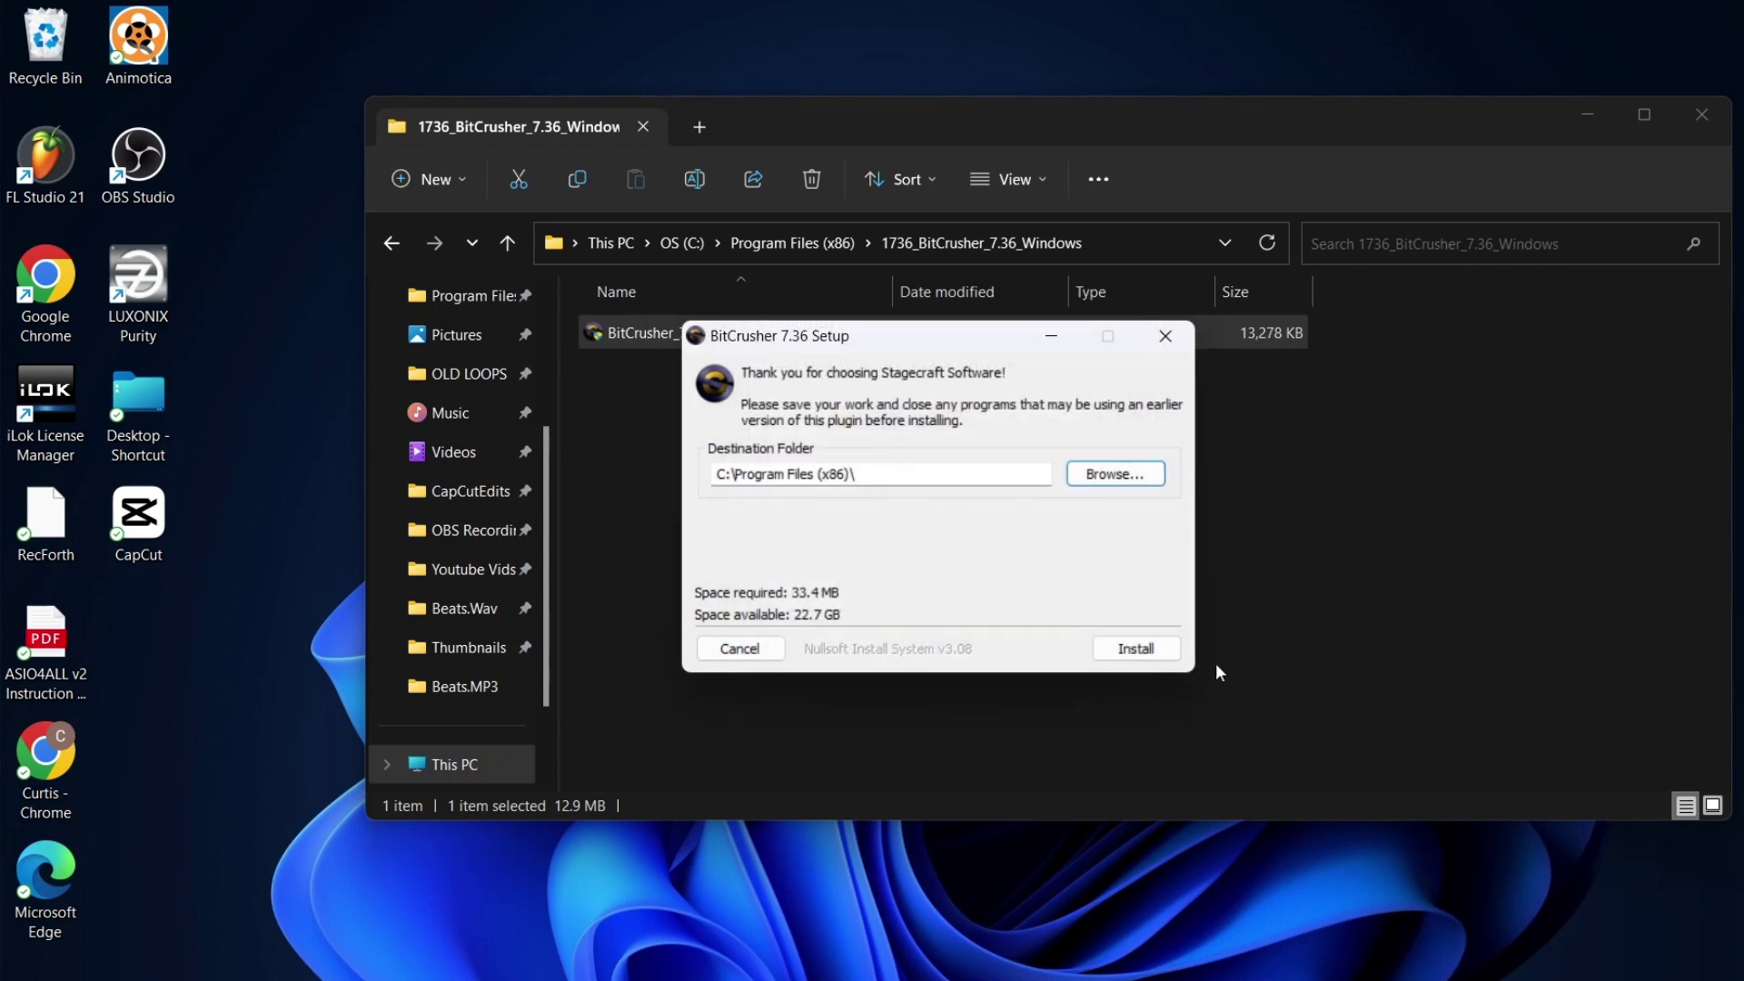
- Install BitCrusher 7.36, then close the completed setup and the file window
left_click(1137, 648)
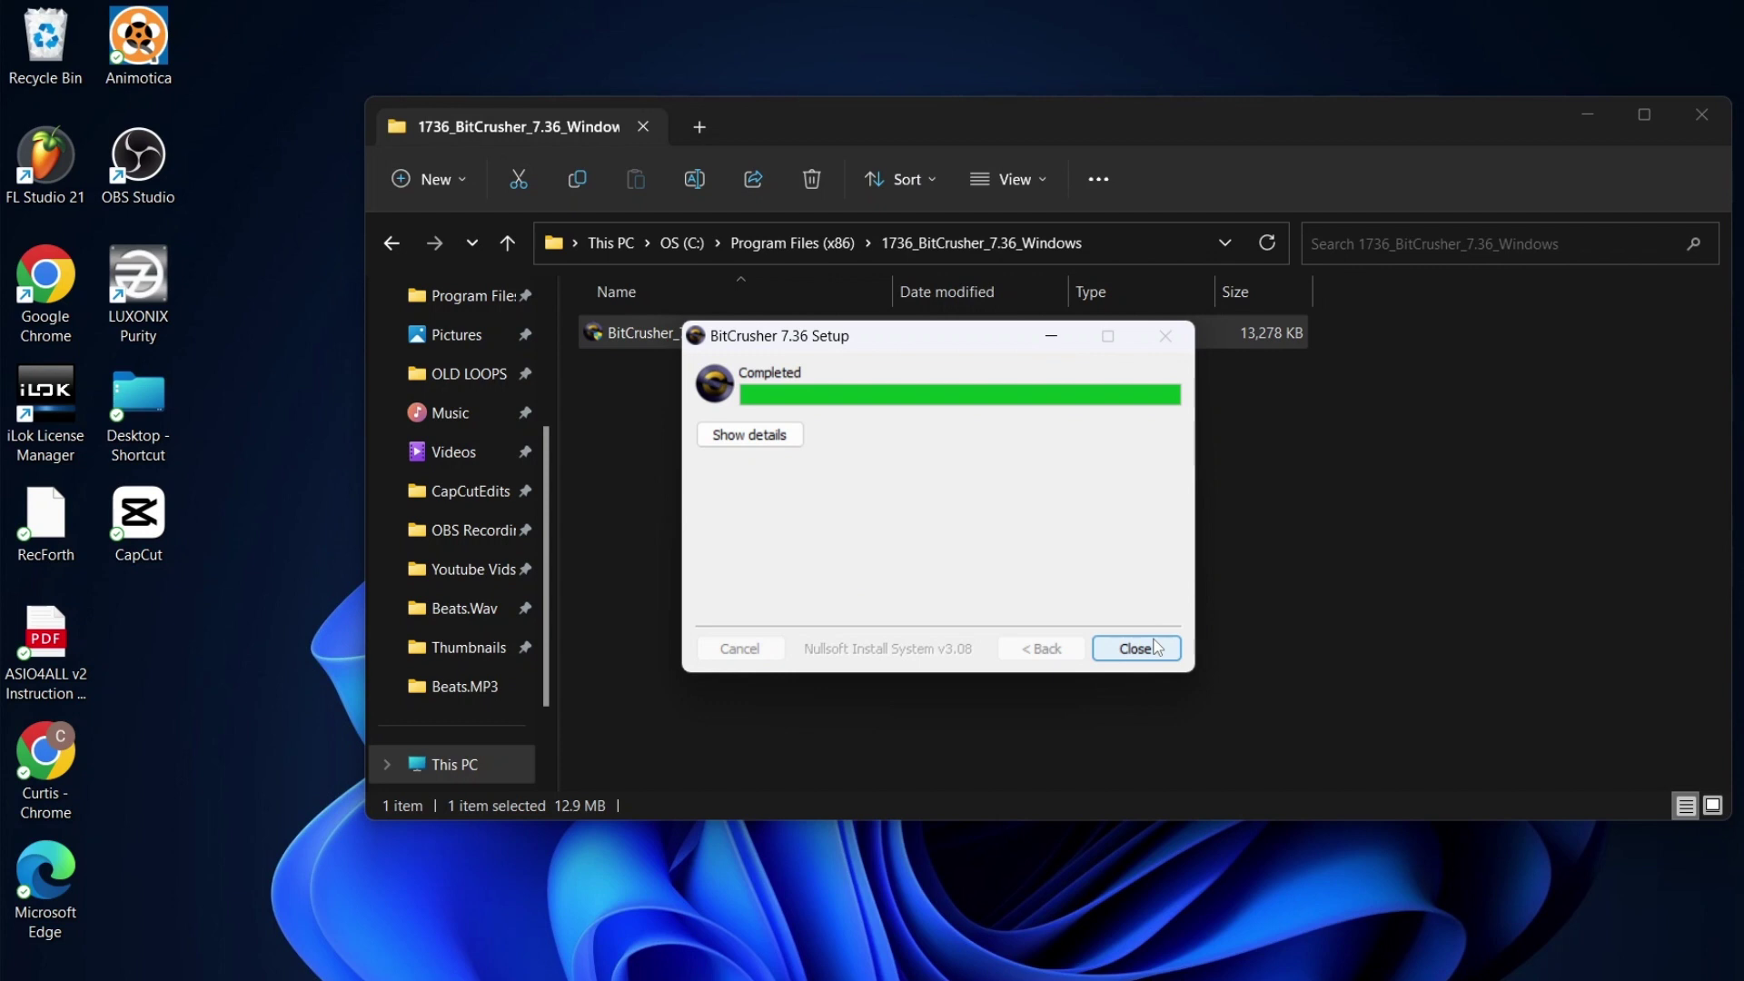
left_click(1153, 647)
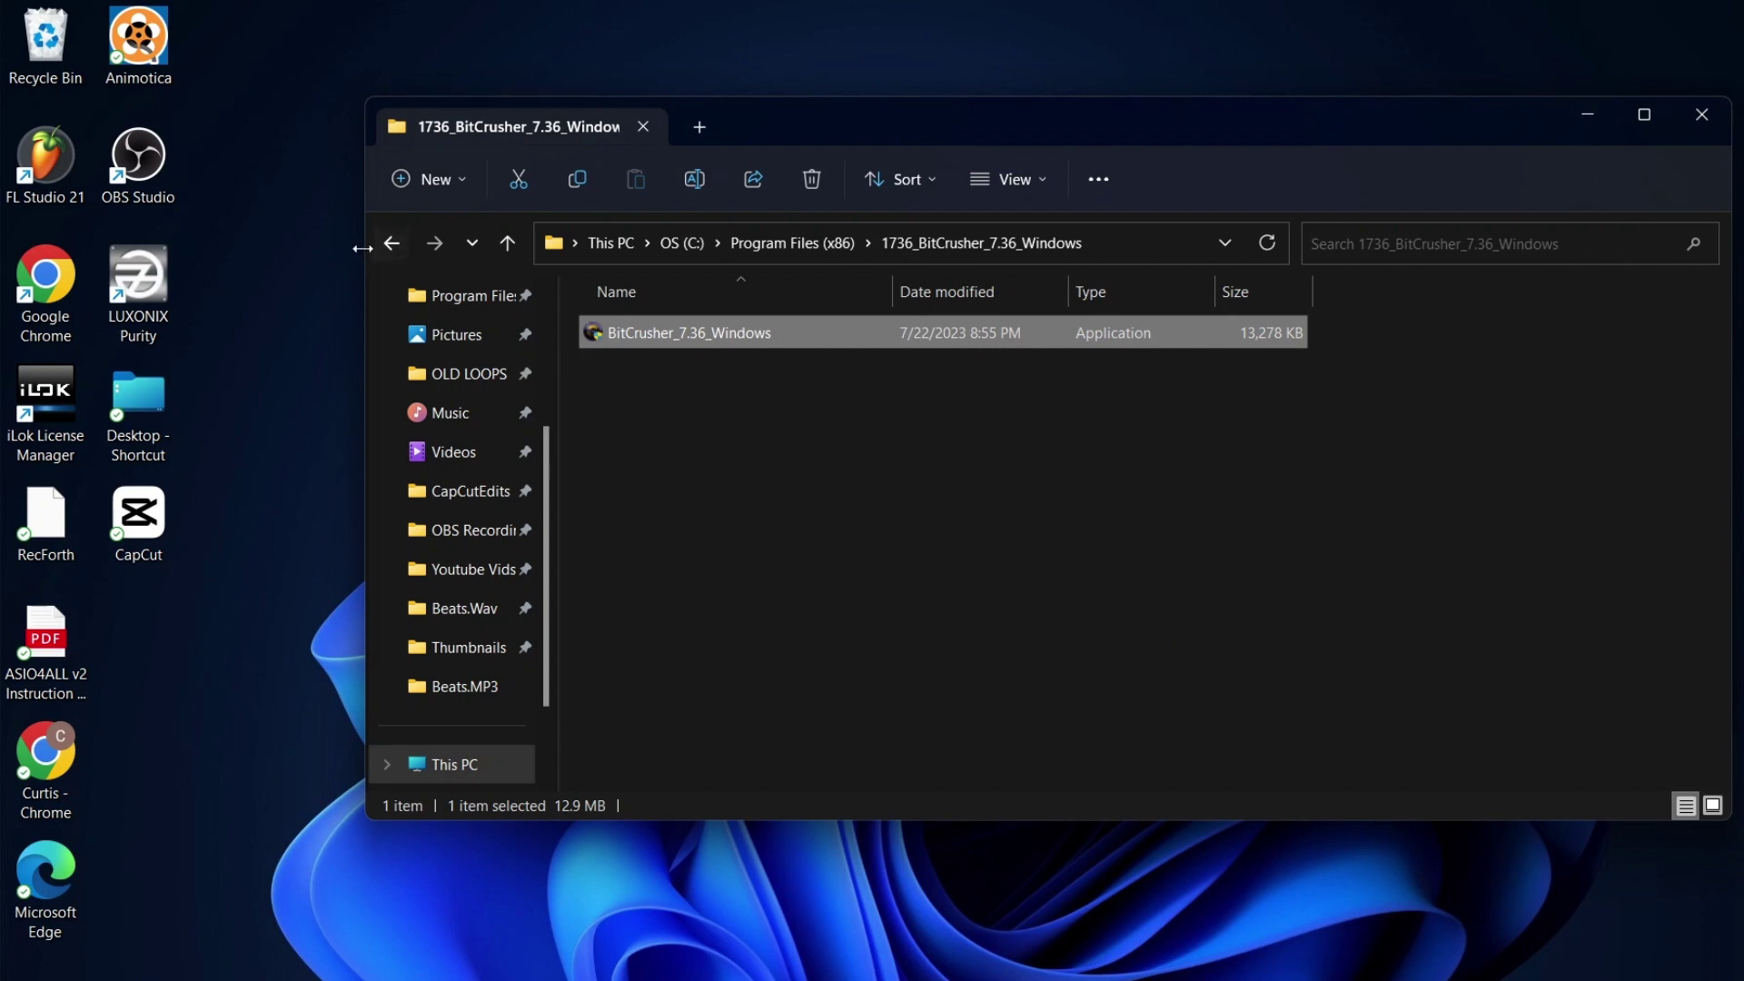
left_click(391, 242)
left_click(1700, 114)
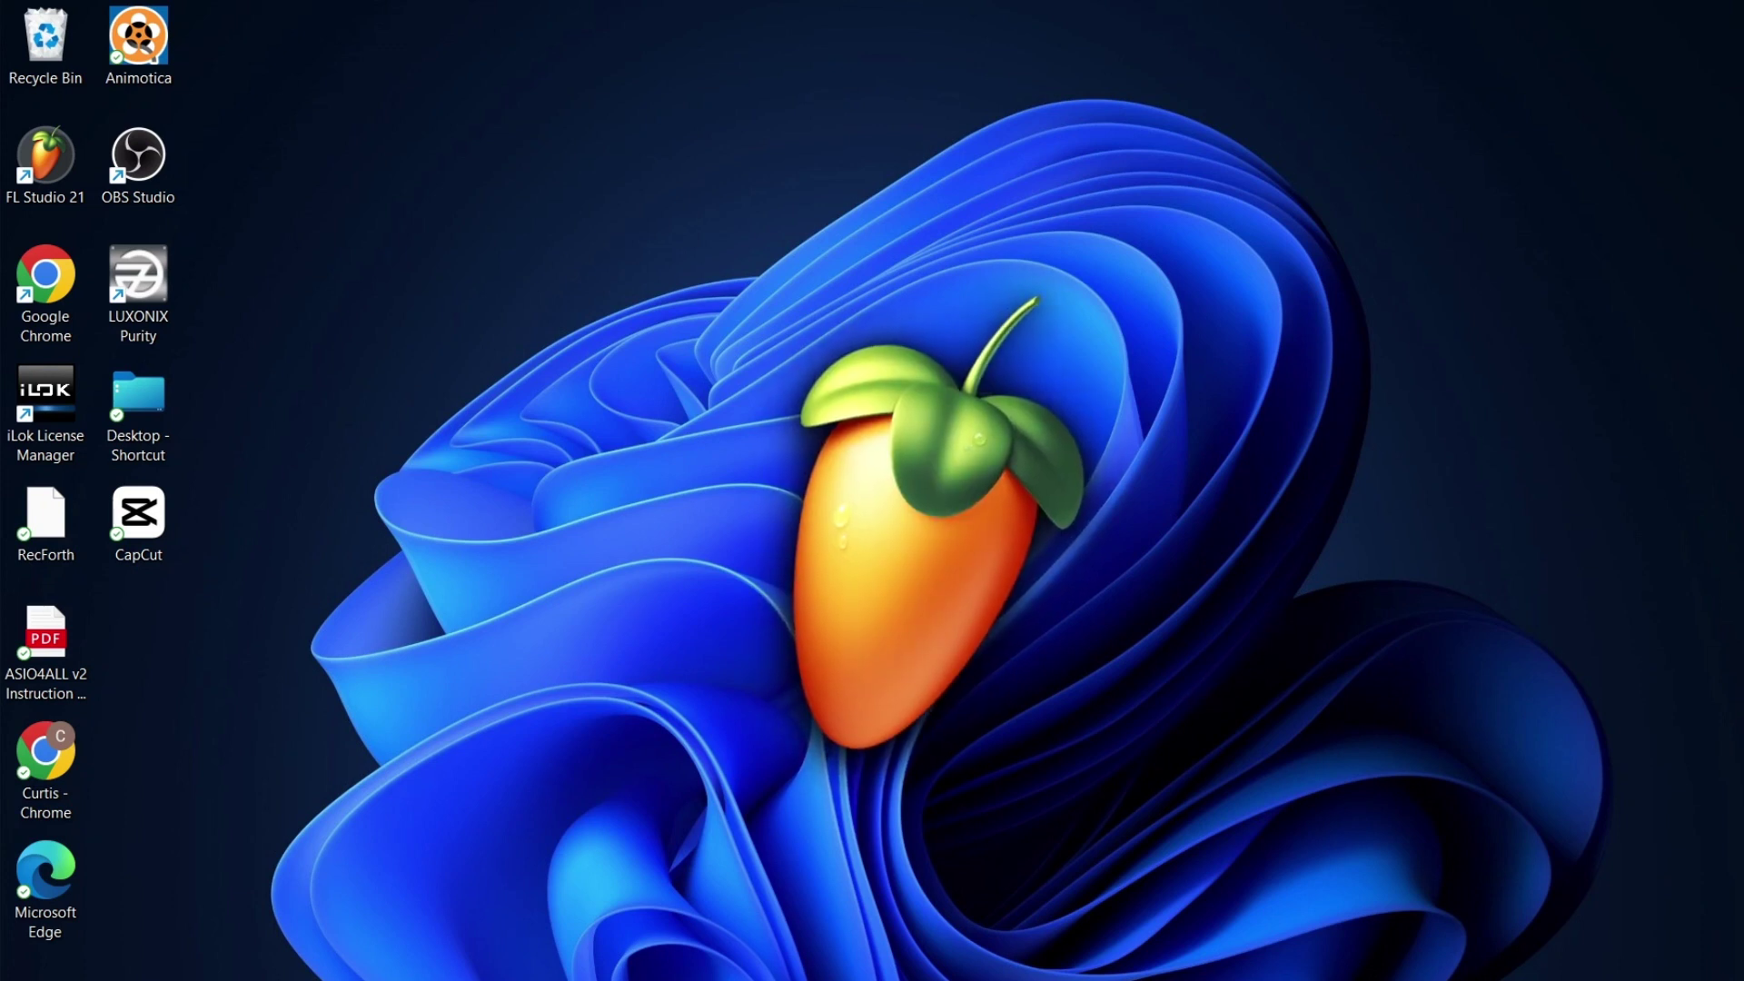
- Switch to FL Studio and collapse the Plugin database folder in the Browser
mouse_move(1369, 971)
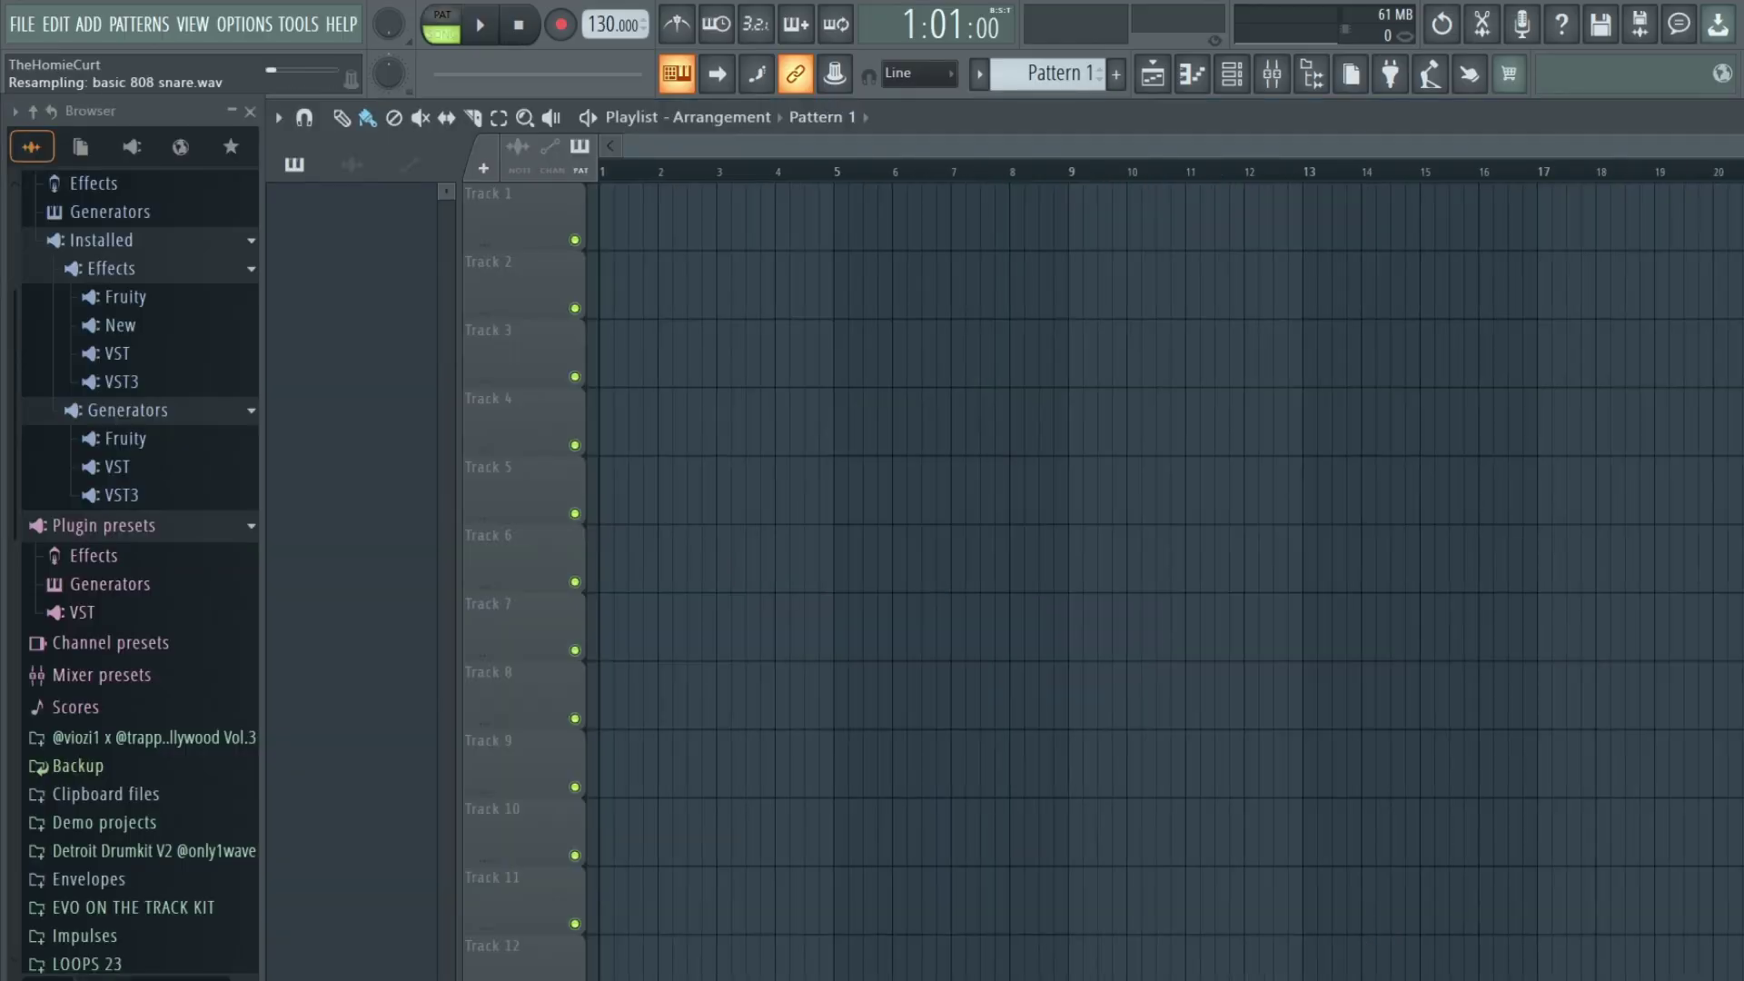
left_click(1448, 827)
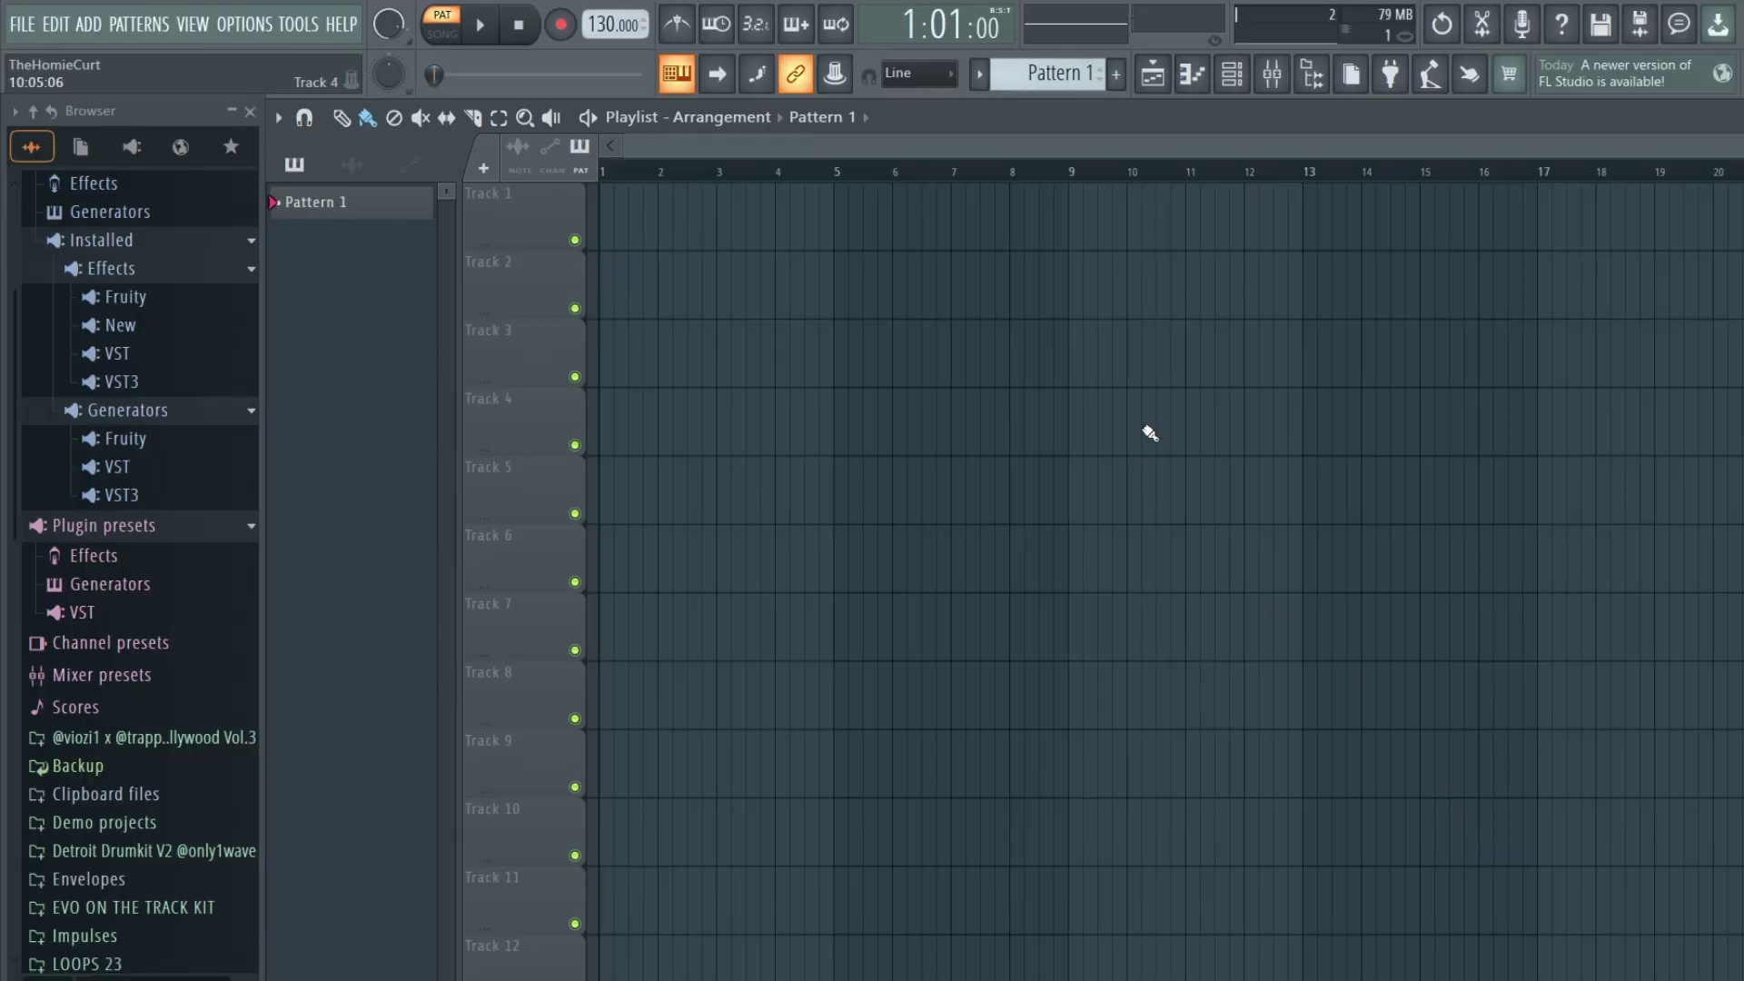
left_click(150, 239)
scroll(124, 239, "up", 2)
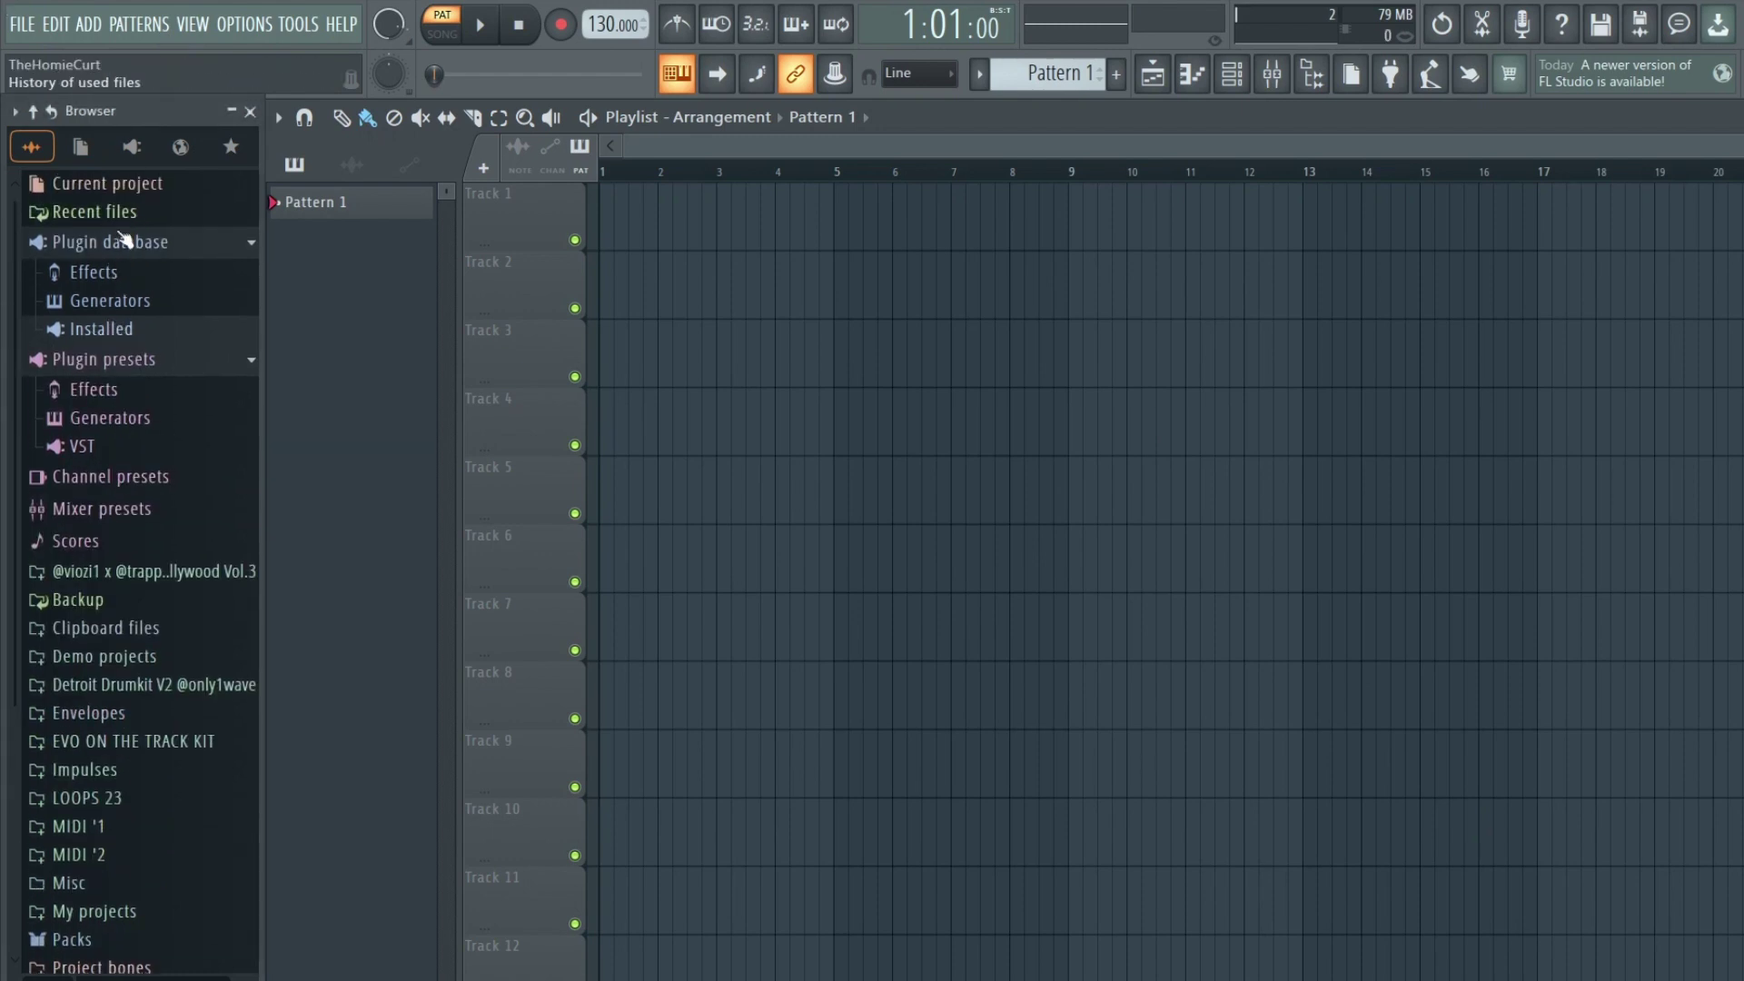
left_click(124, 239)
- Open the plugin manager, select the C:\Program Files (x86)\ search path and scan for installed plugins
left_click(241, 24)
left_click(311, 181)
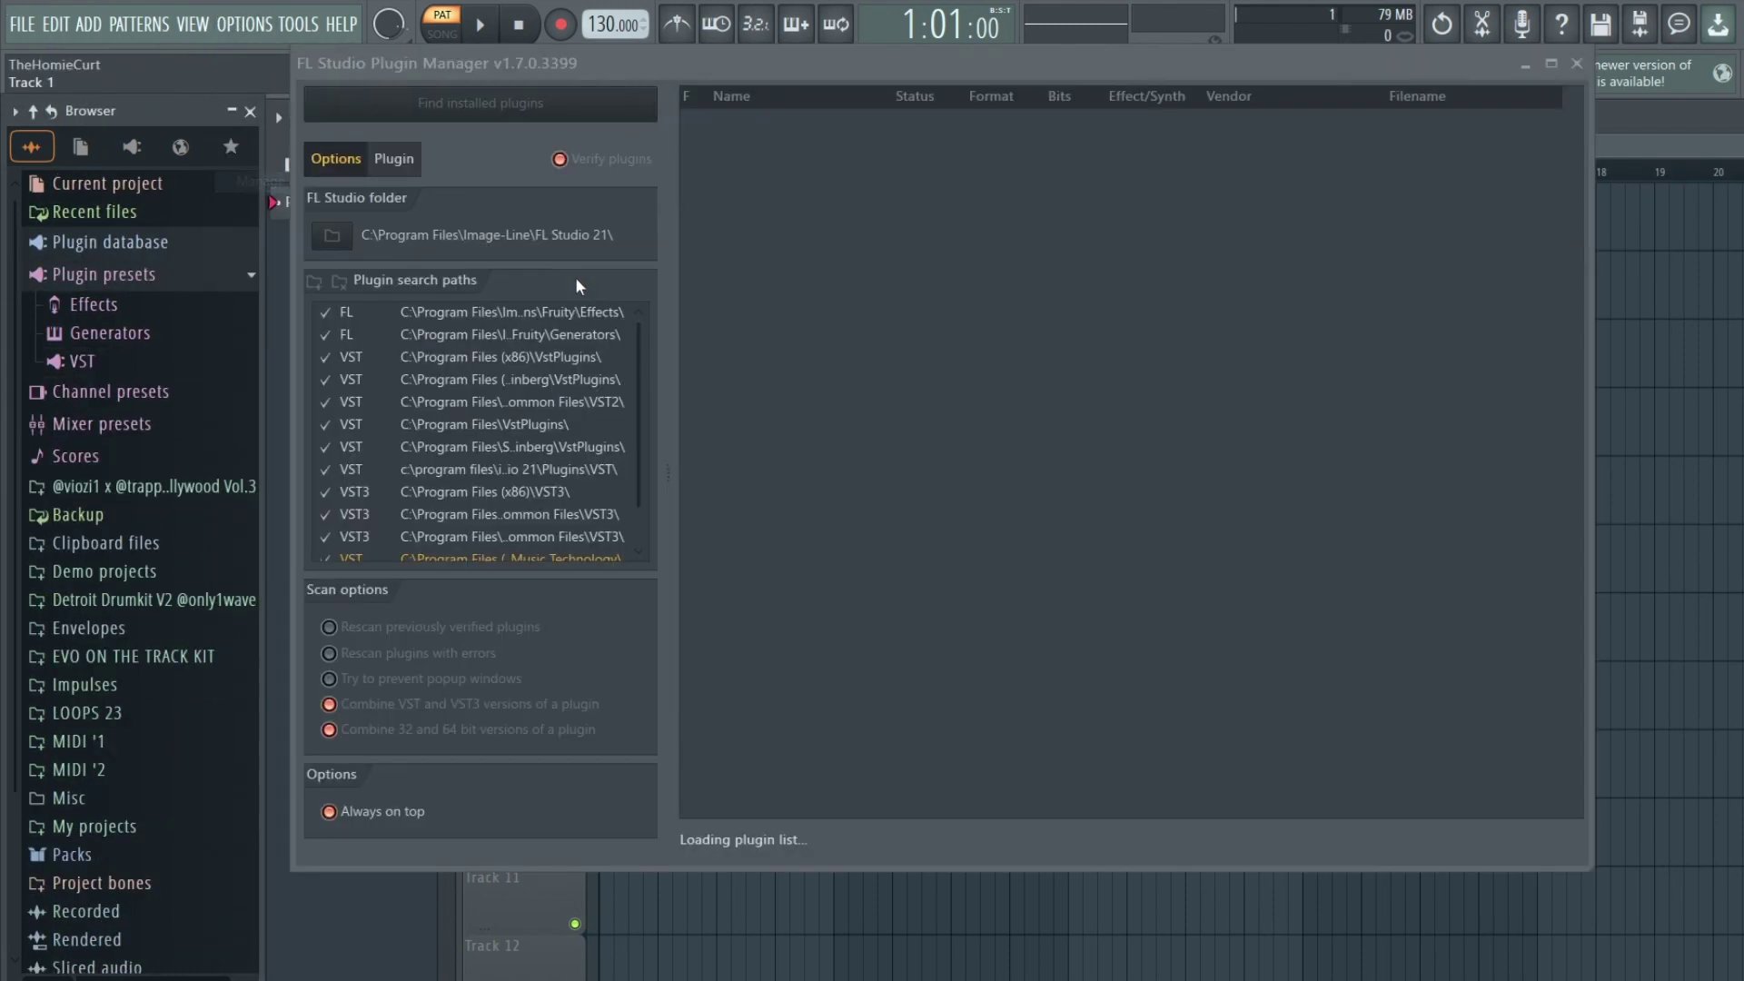
scroll(590, 351, "down", 2)
left_click(509, 549)
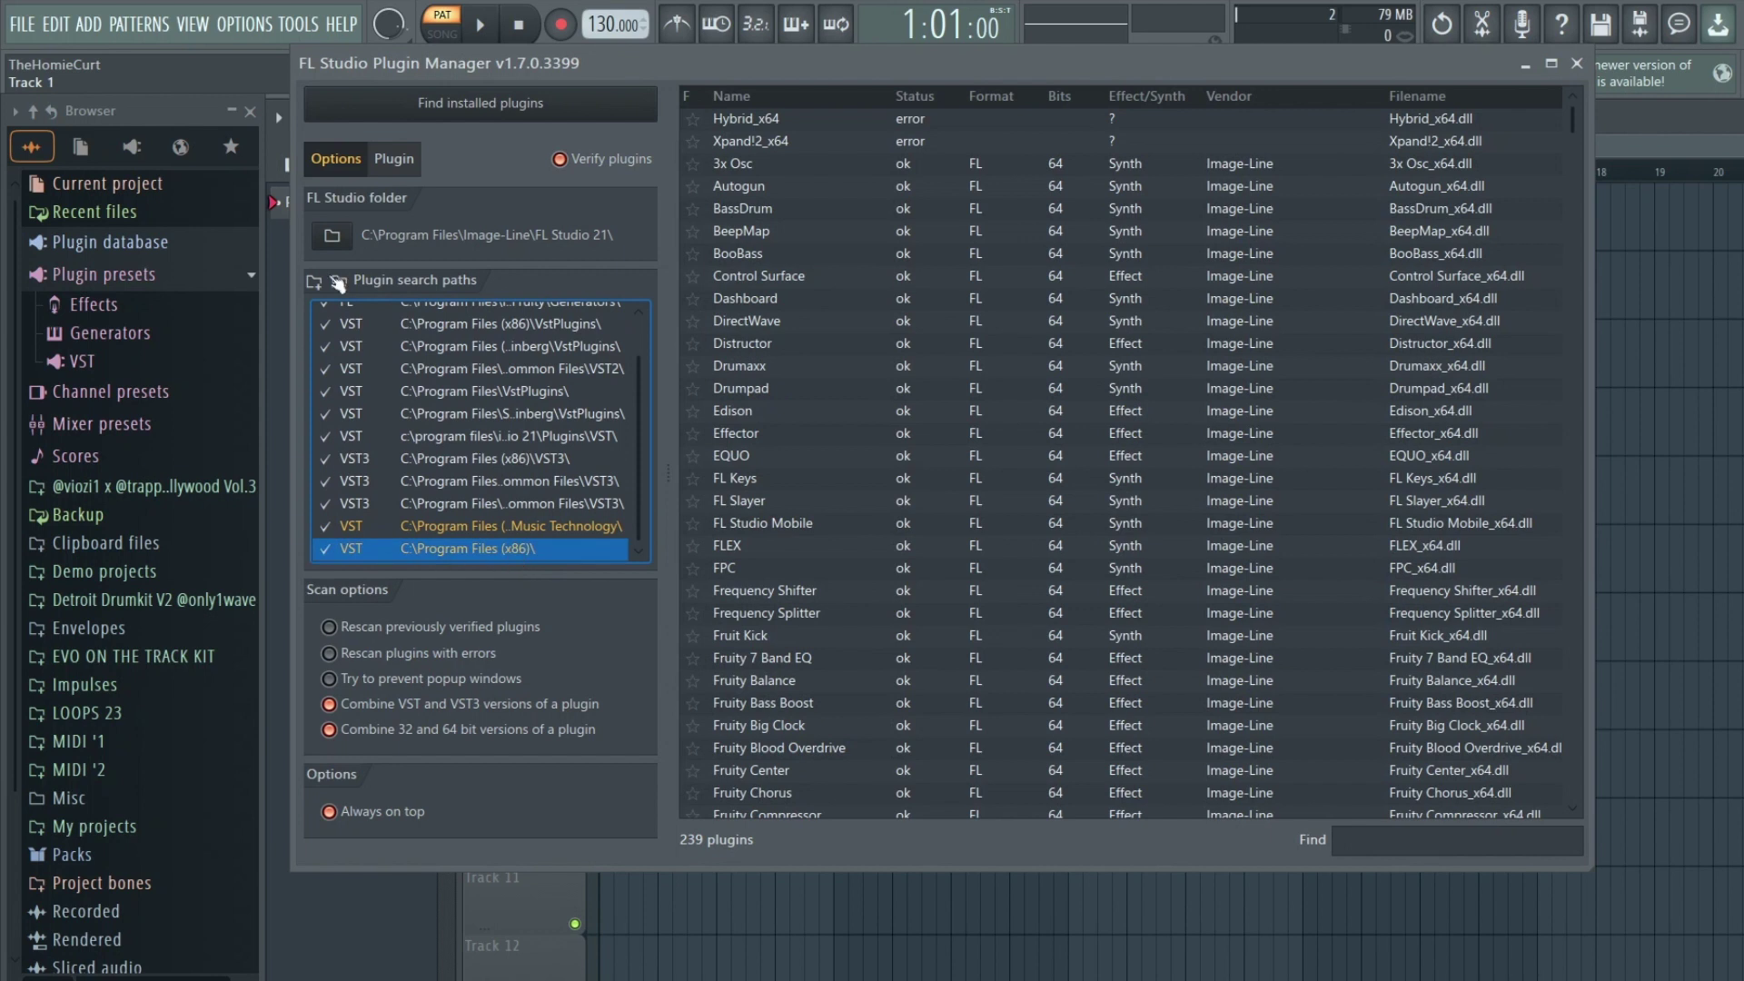
left_click(506, 105)
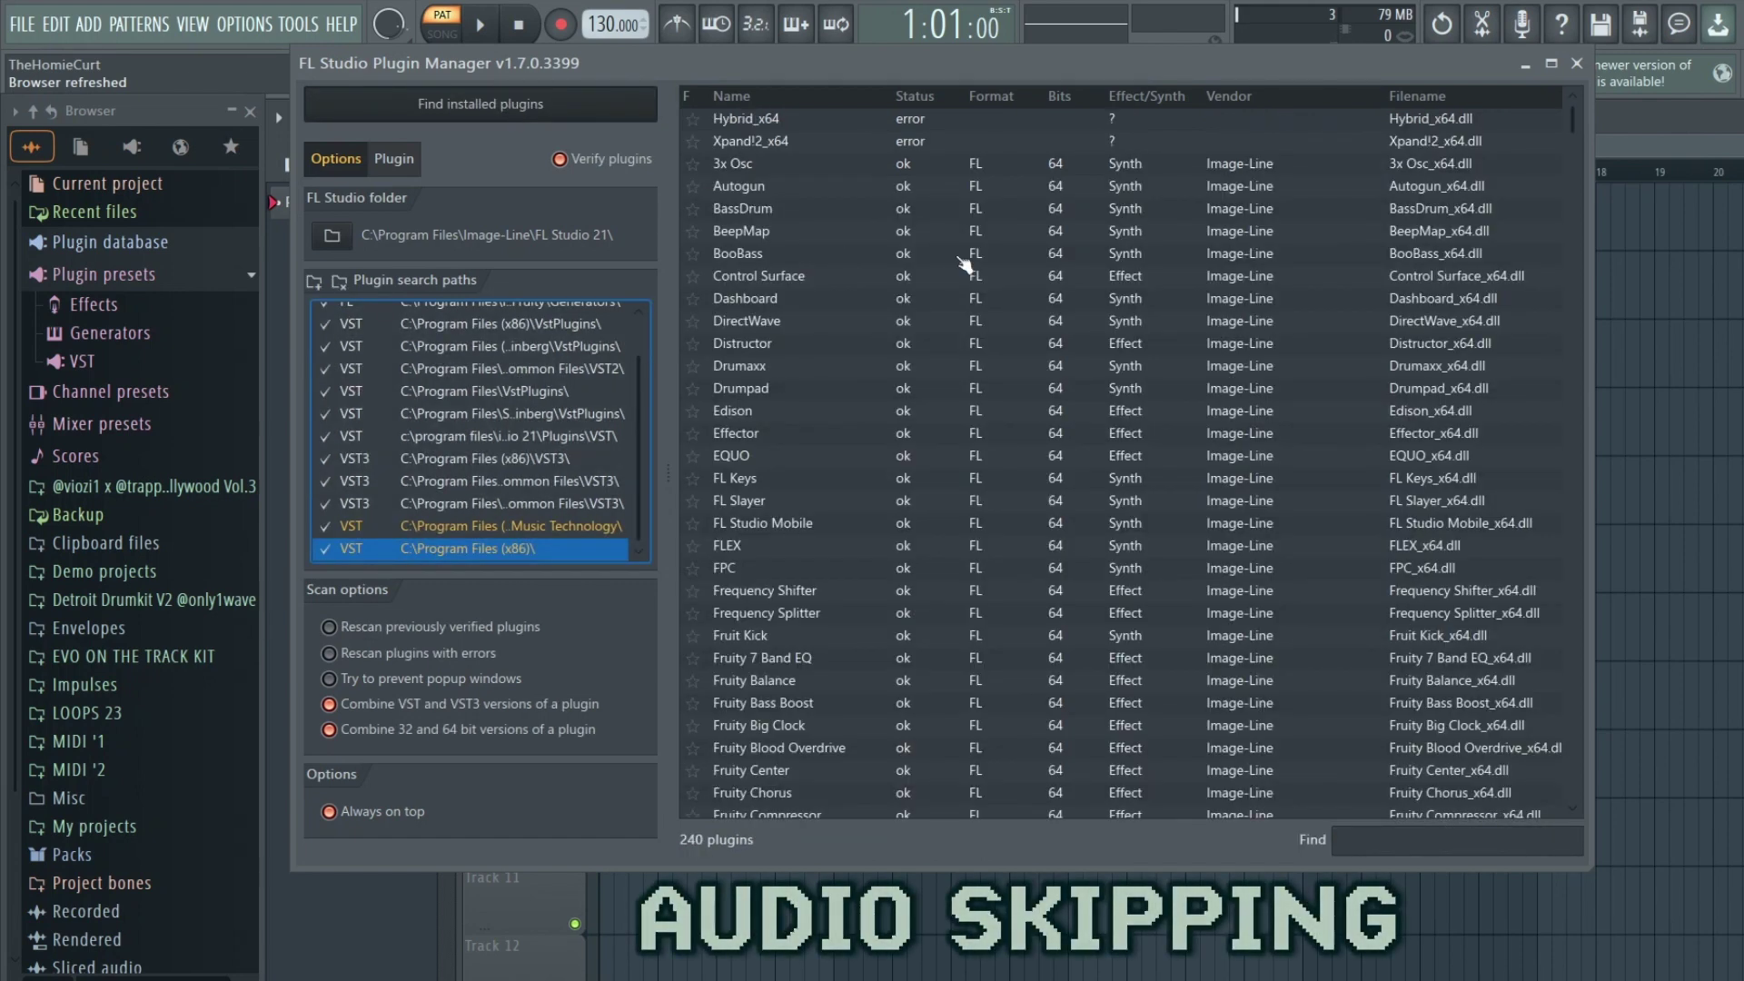
- Find SC BitCrusher in the plugin manager's scanned list, select its entry and close the manager
scroll(1142, 440, "down", 3)
scroll(1142, 440, "down", 20)
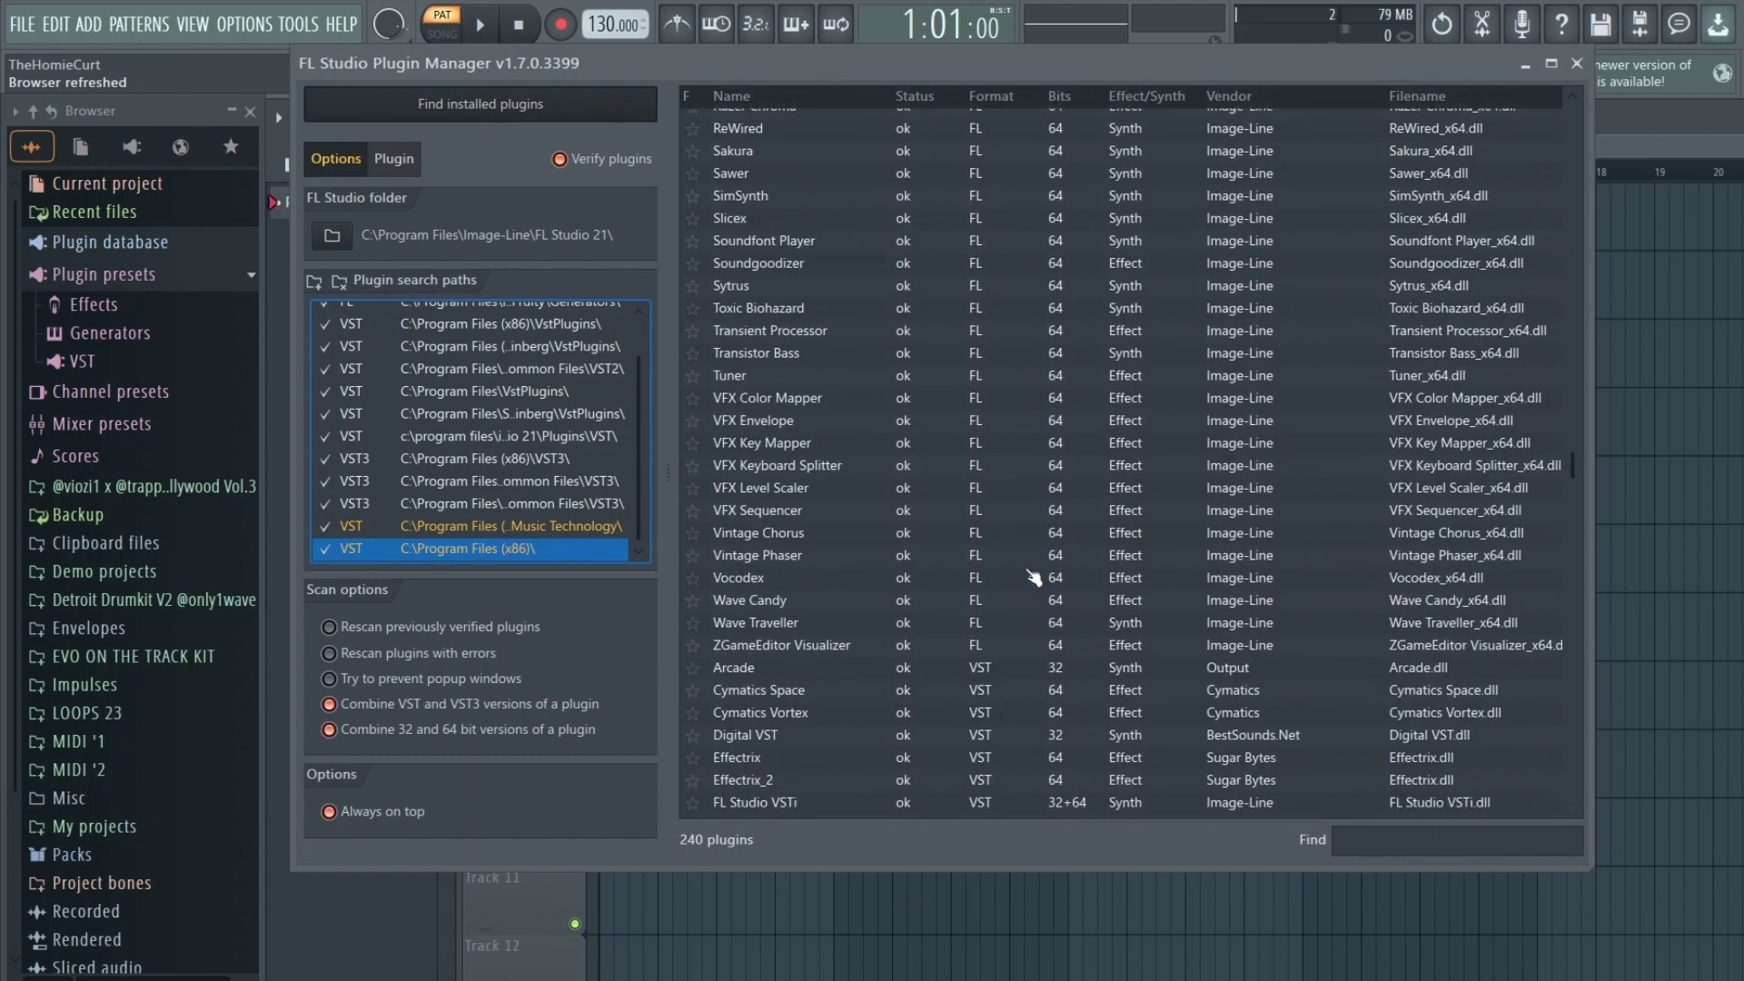
scroll(1033, 579, "down", 20)
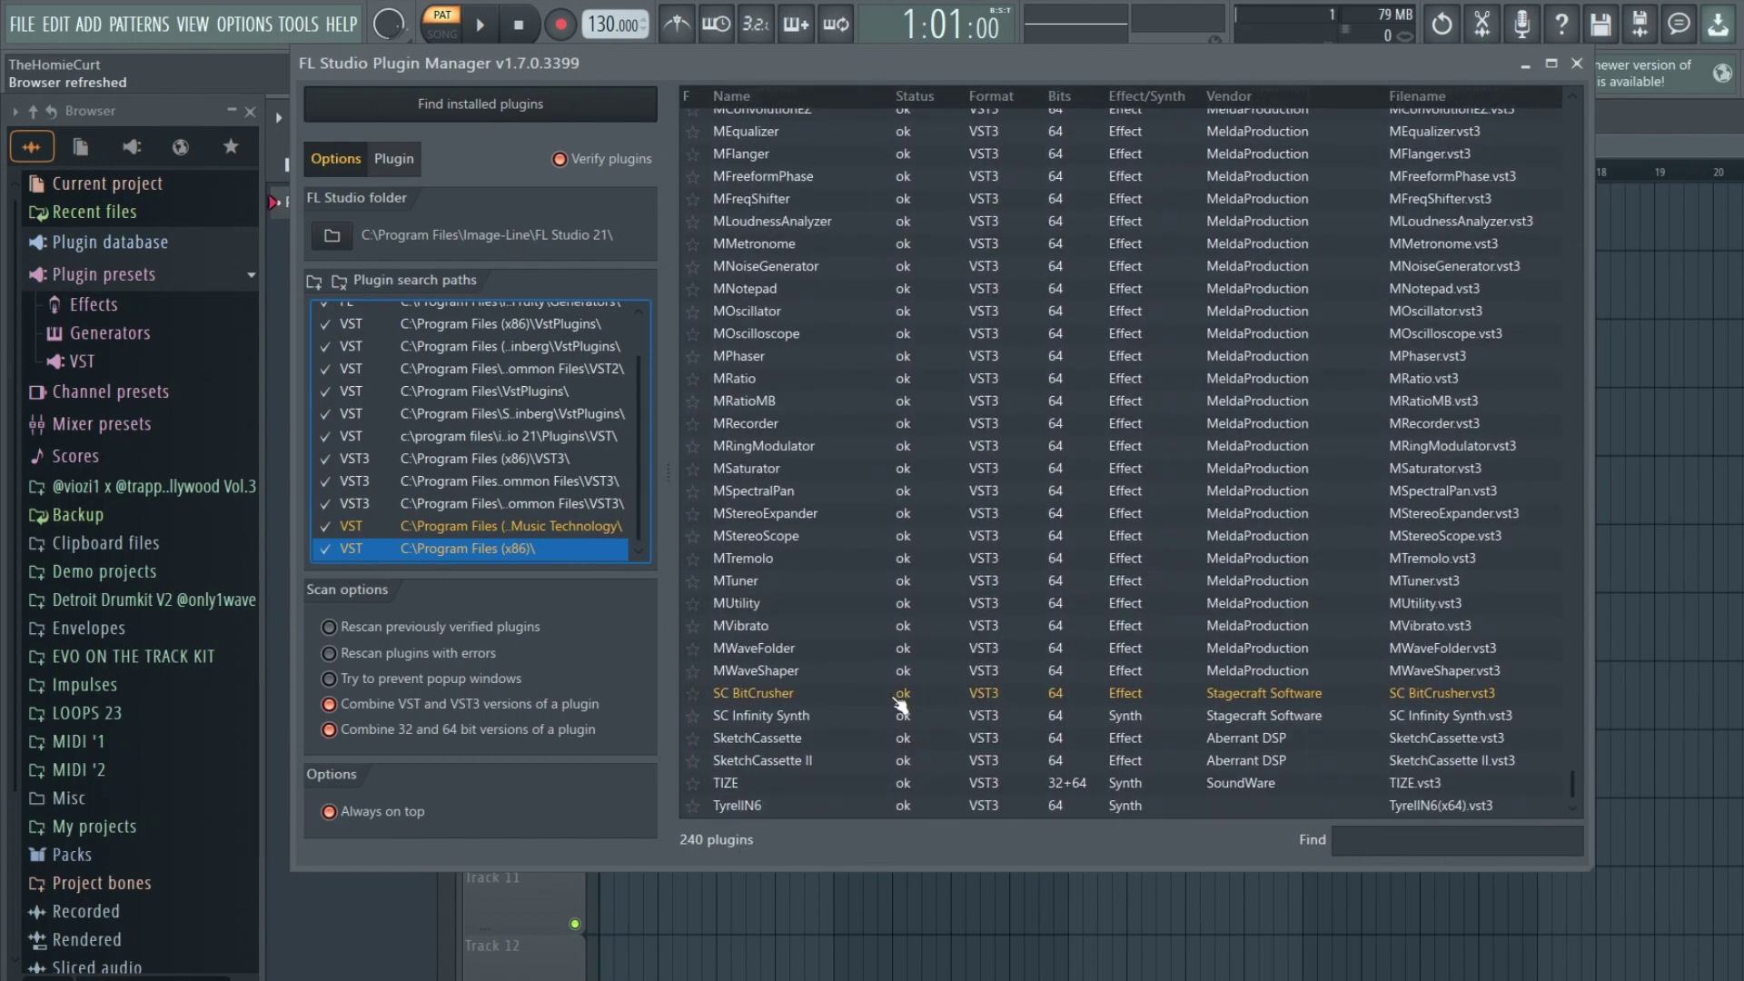
left_click(899, 694)
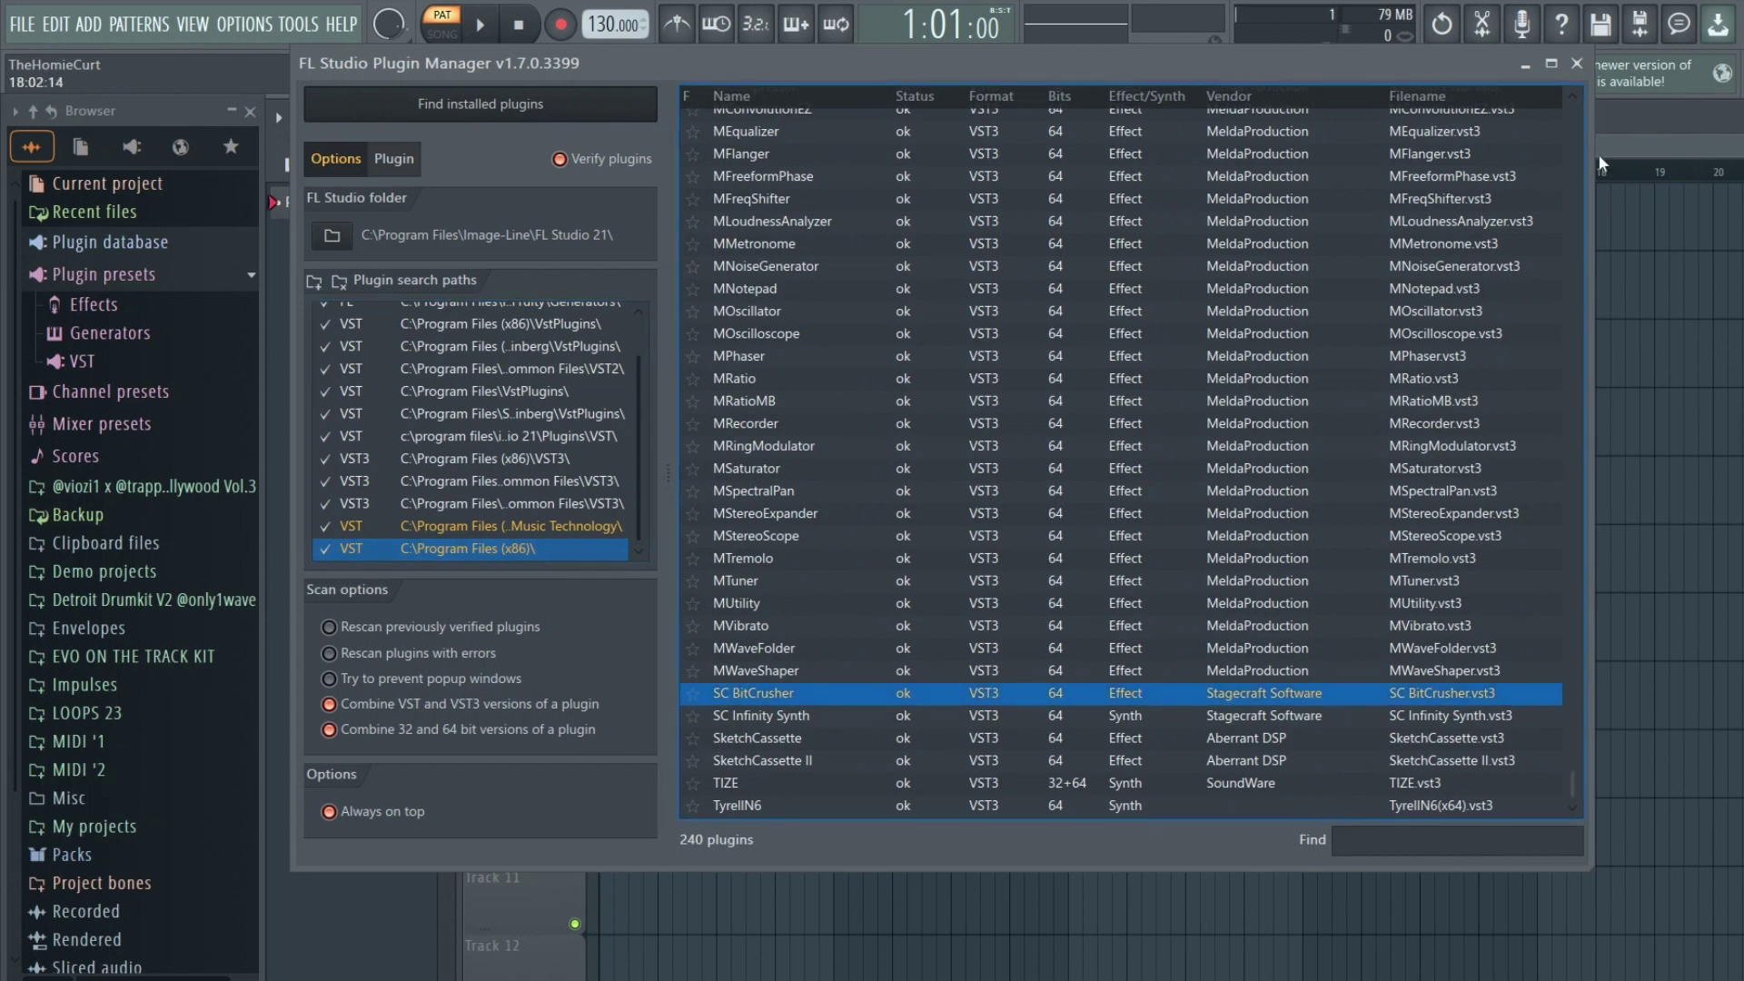
left_click(1576, 64)
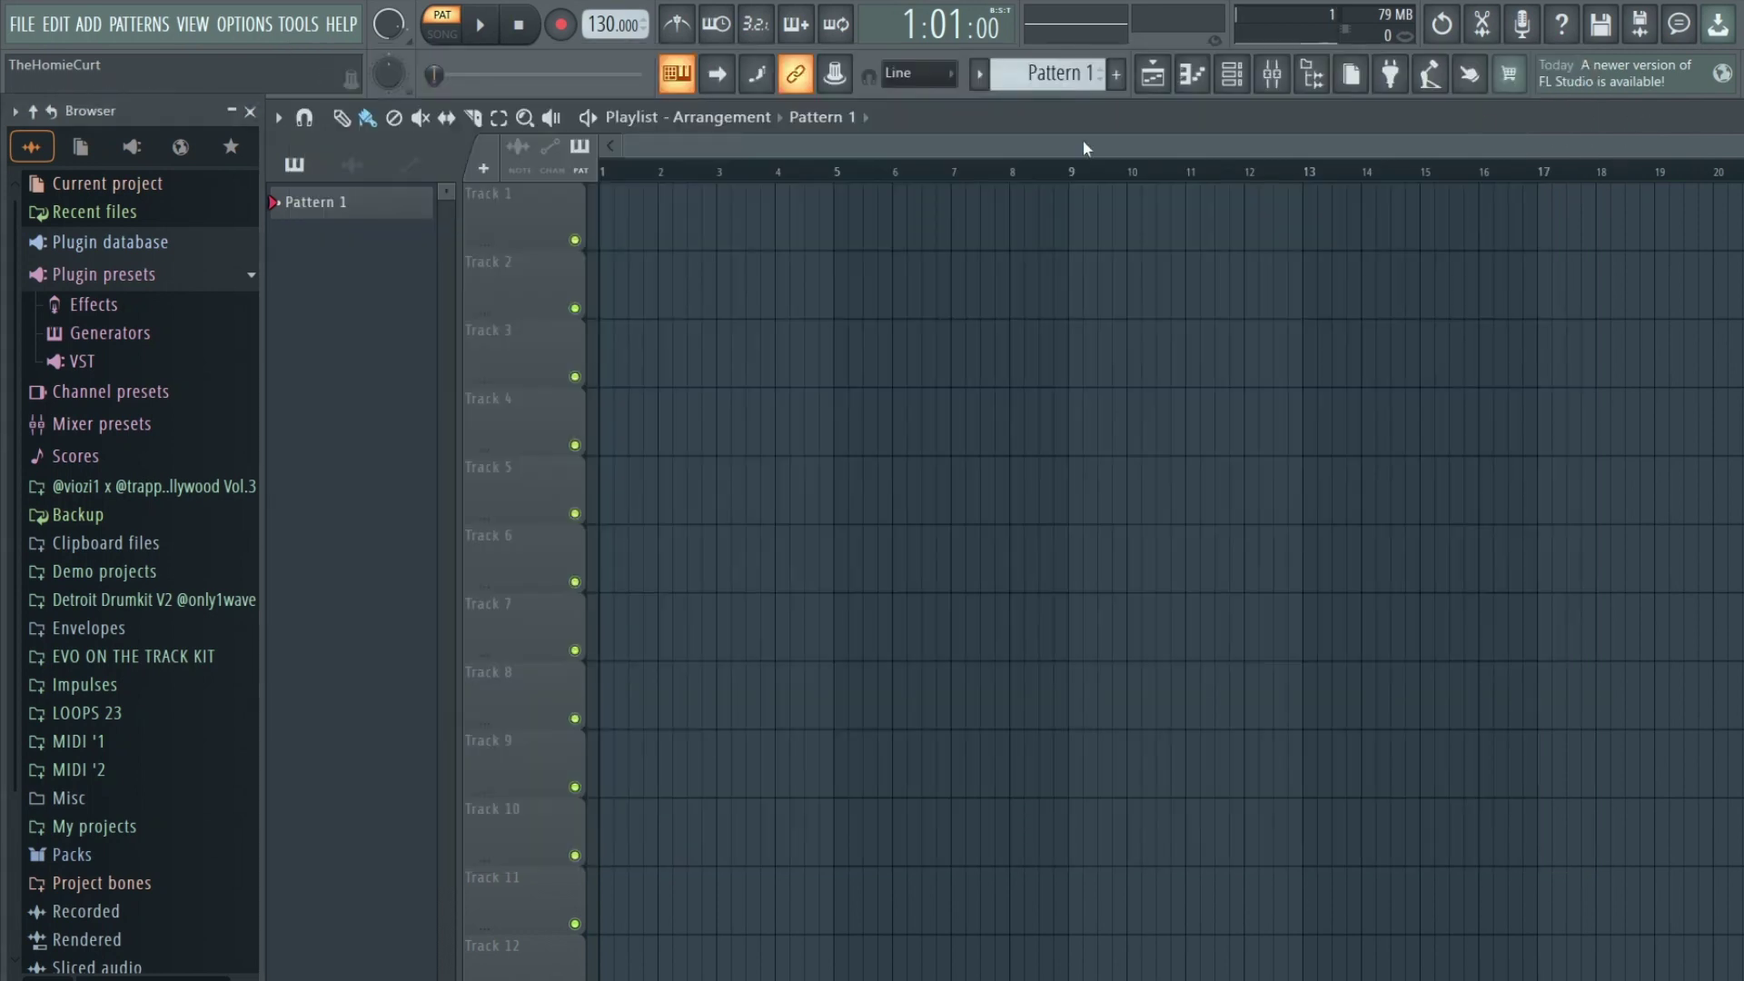
- Expand the Installed section of the Plugin database and look through its Generators categories
left_click(136, 245)
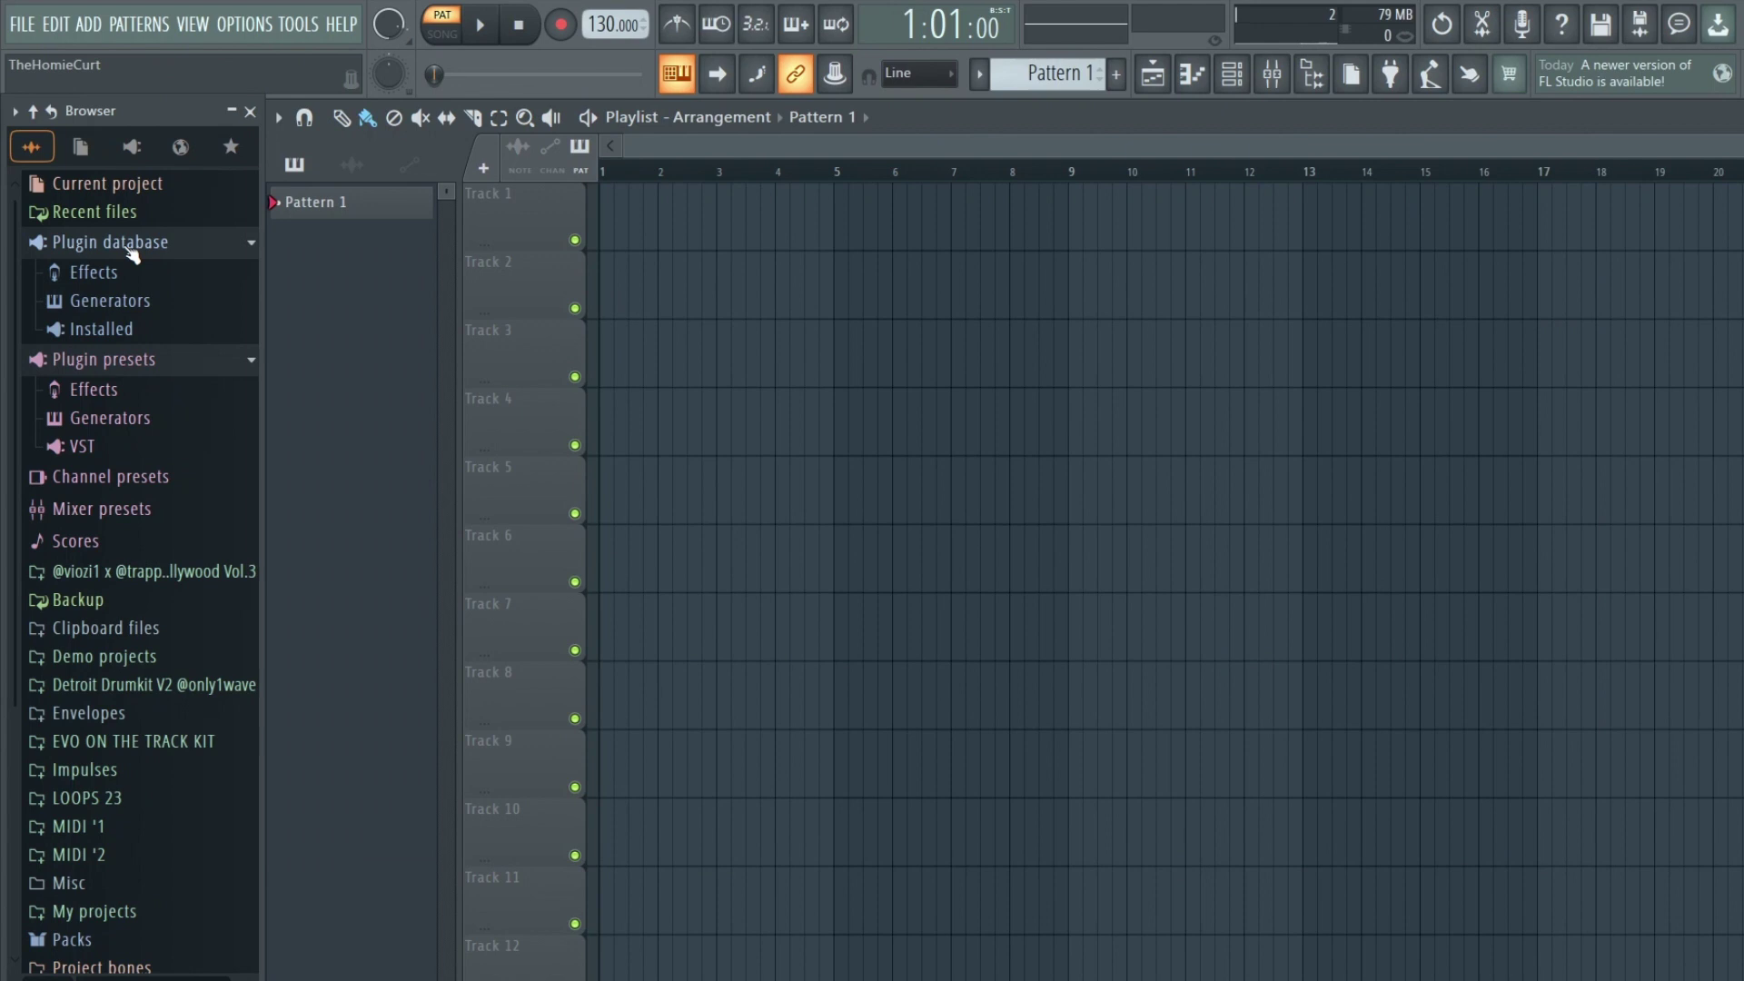
left_click(124, 301)
left_click(126, 300)
left_click(118, 332)
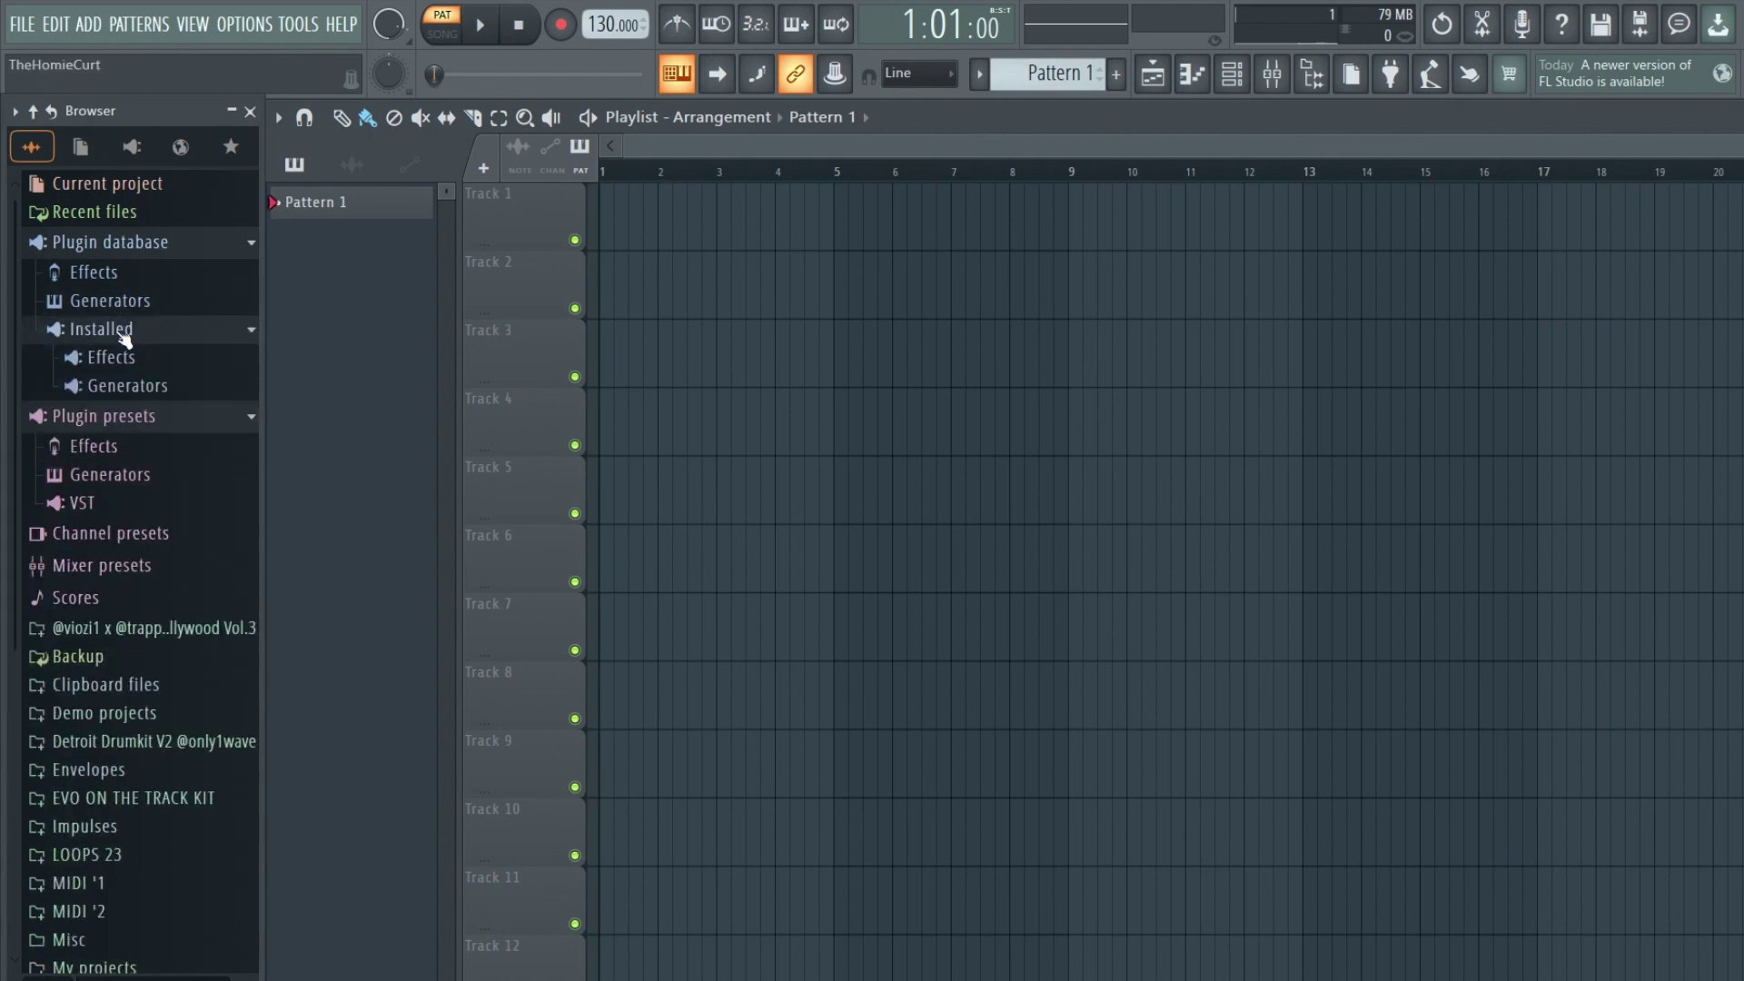
left_click(145, 389)
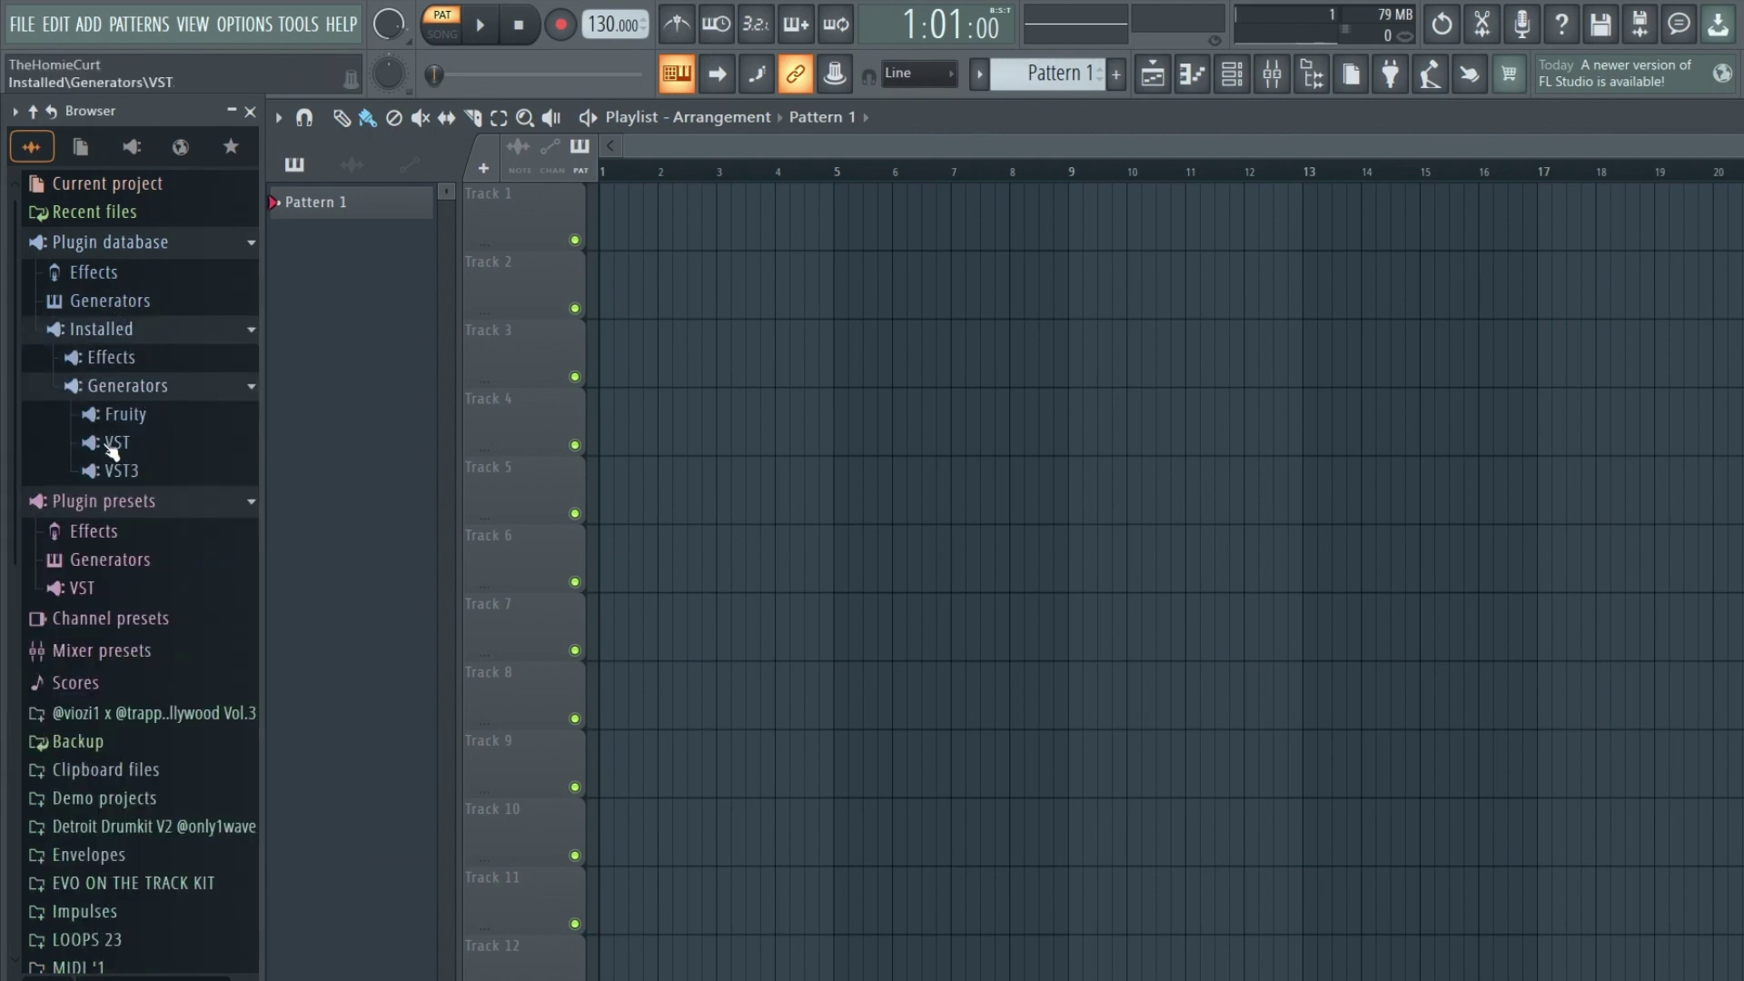
left_click(114, 445)
left_click(117, 406)
- Expand the installed Effects and check the plugins in their New and VST categories
left_click(95, 359)
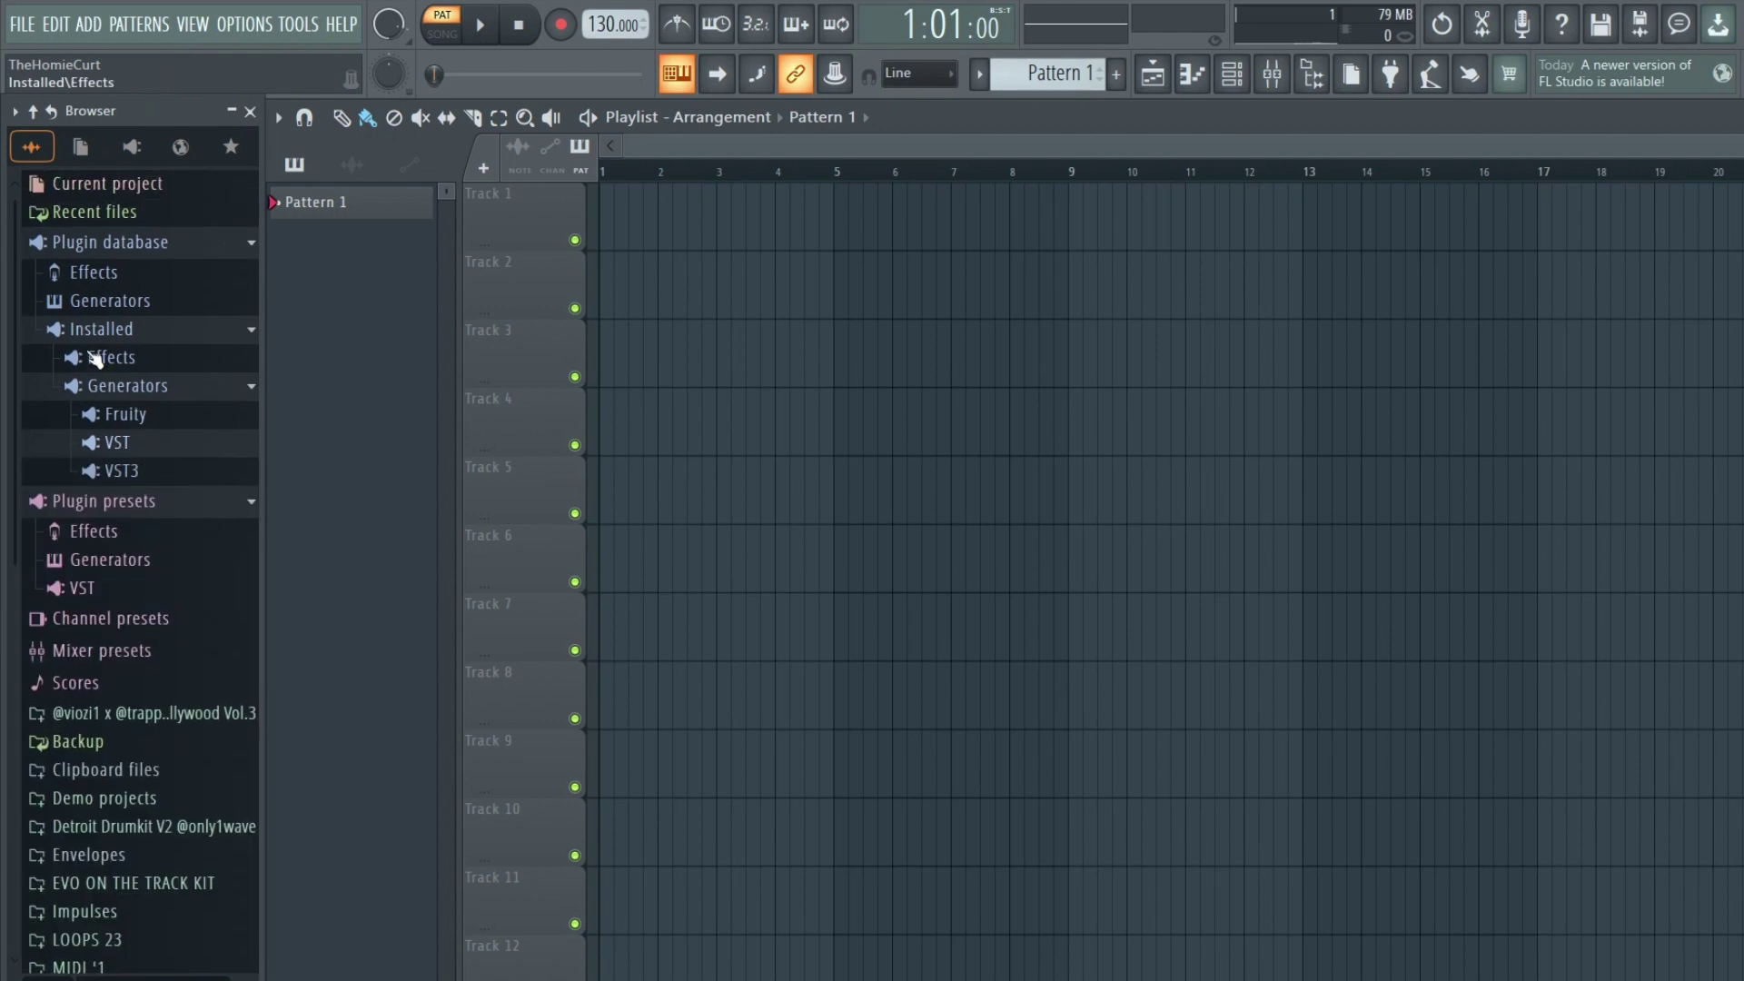
left_click(128, 363)
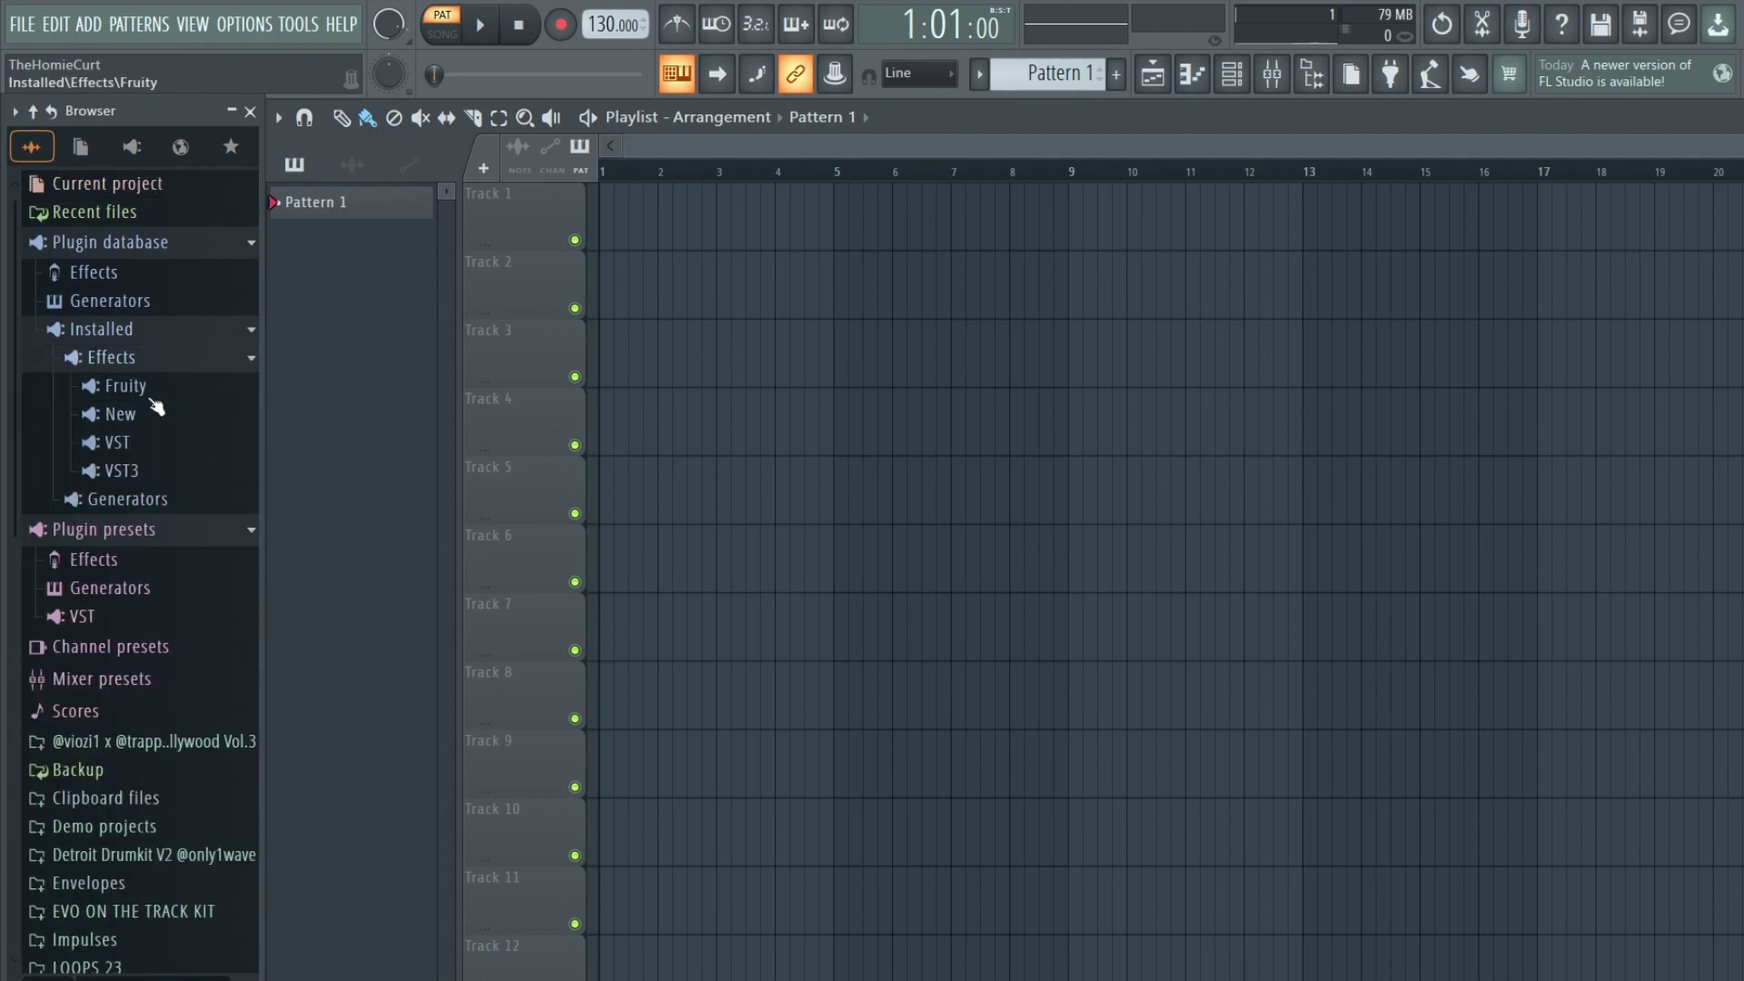
left_click(125, 419)
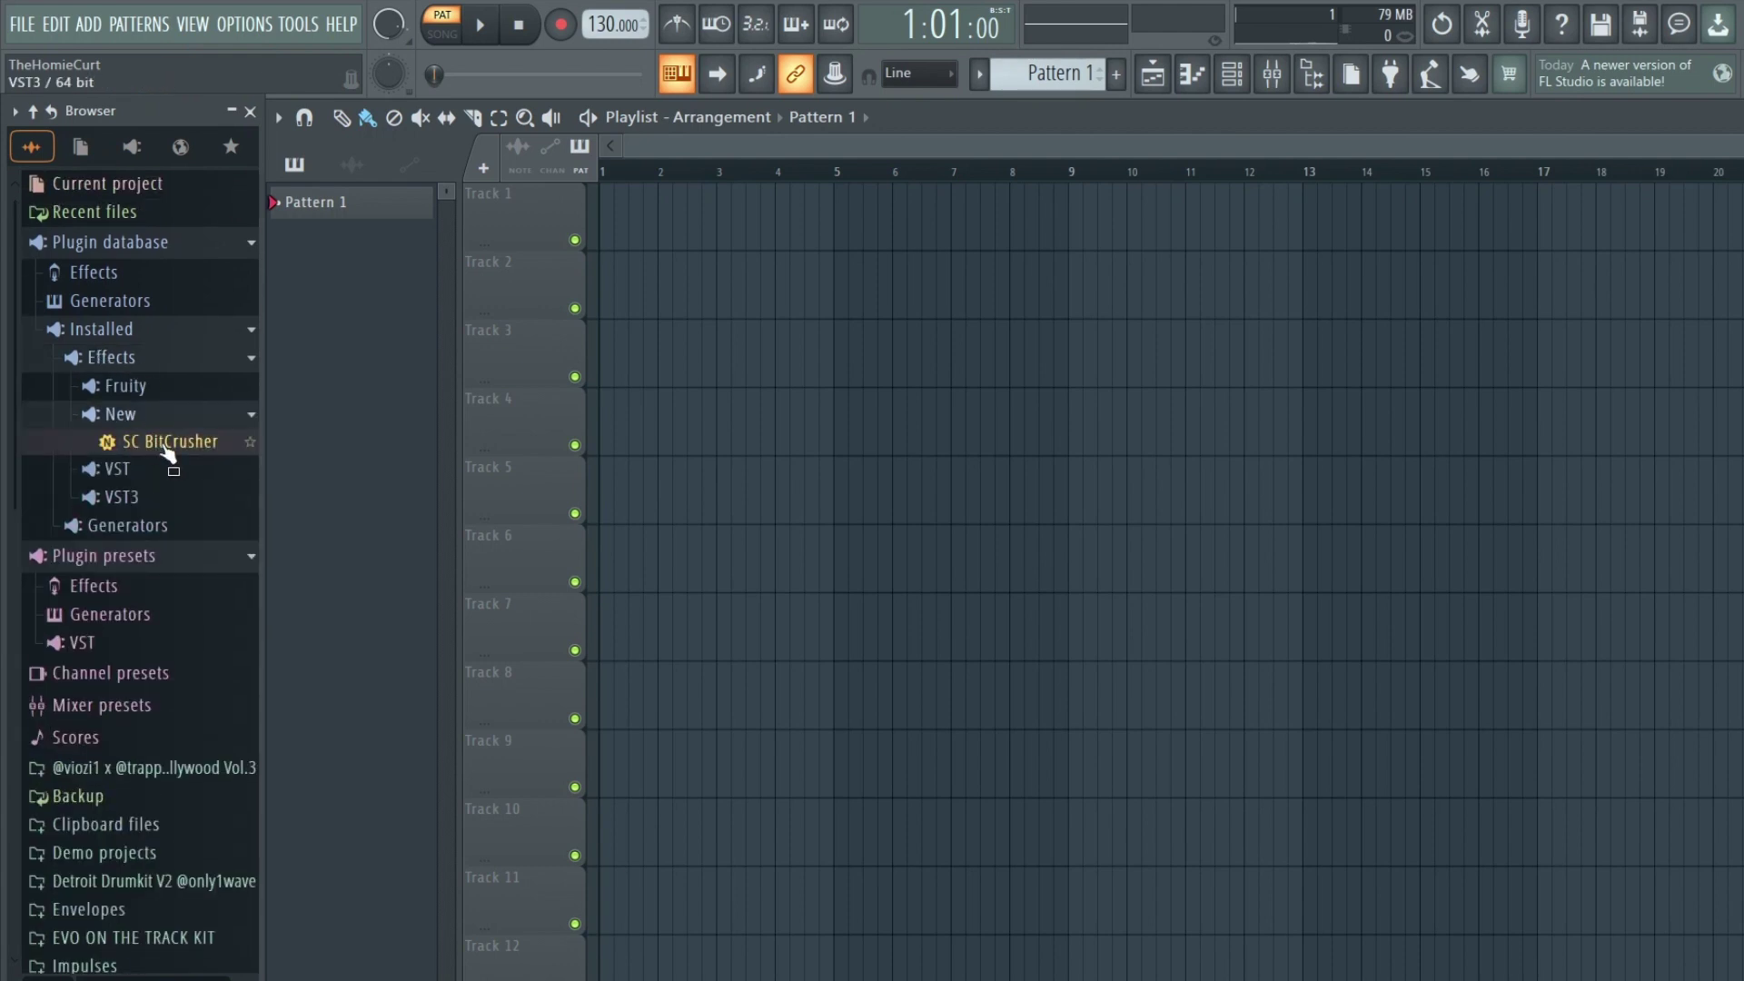
left_click(110, 419)
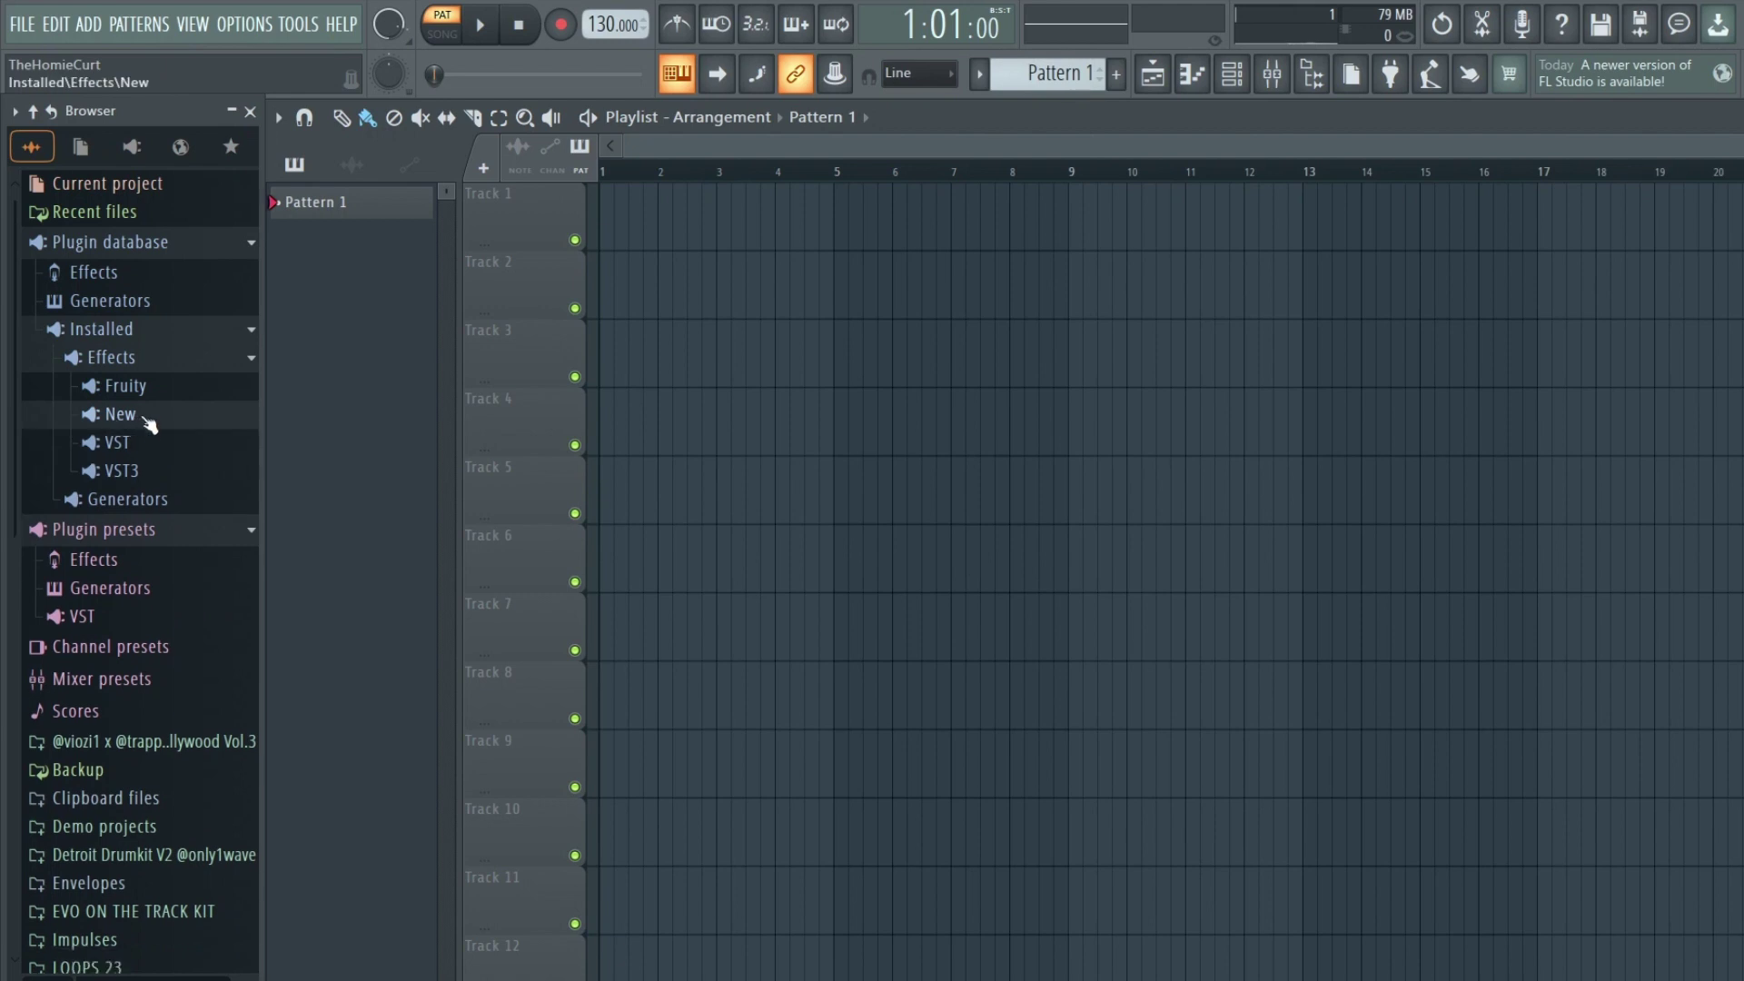
left_click(133, 445)
scroll(194, 421, "up", 3)
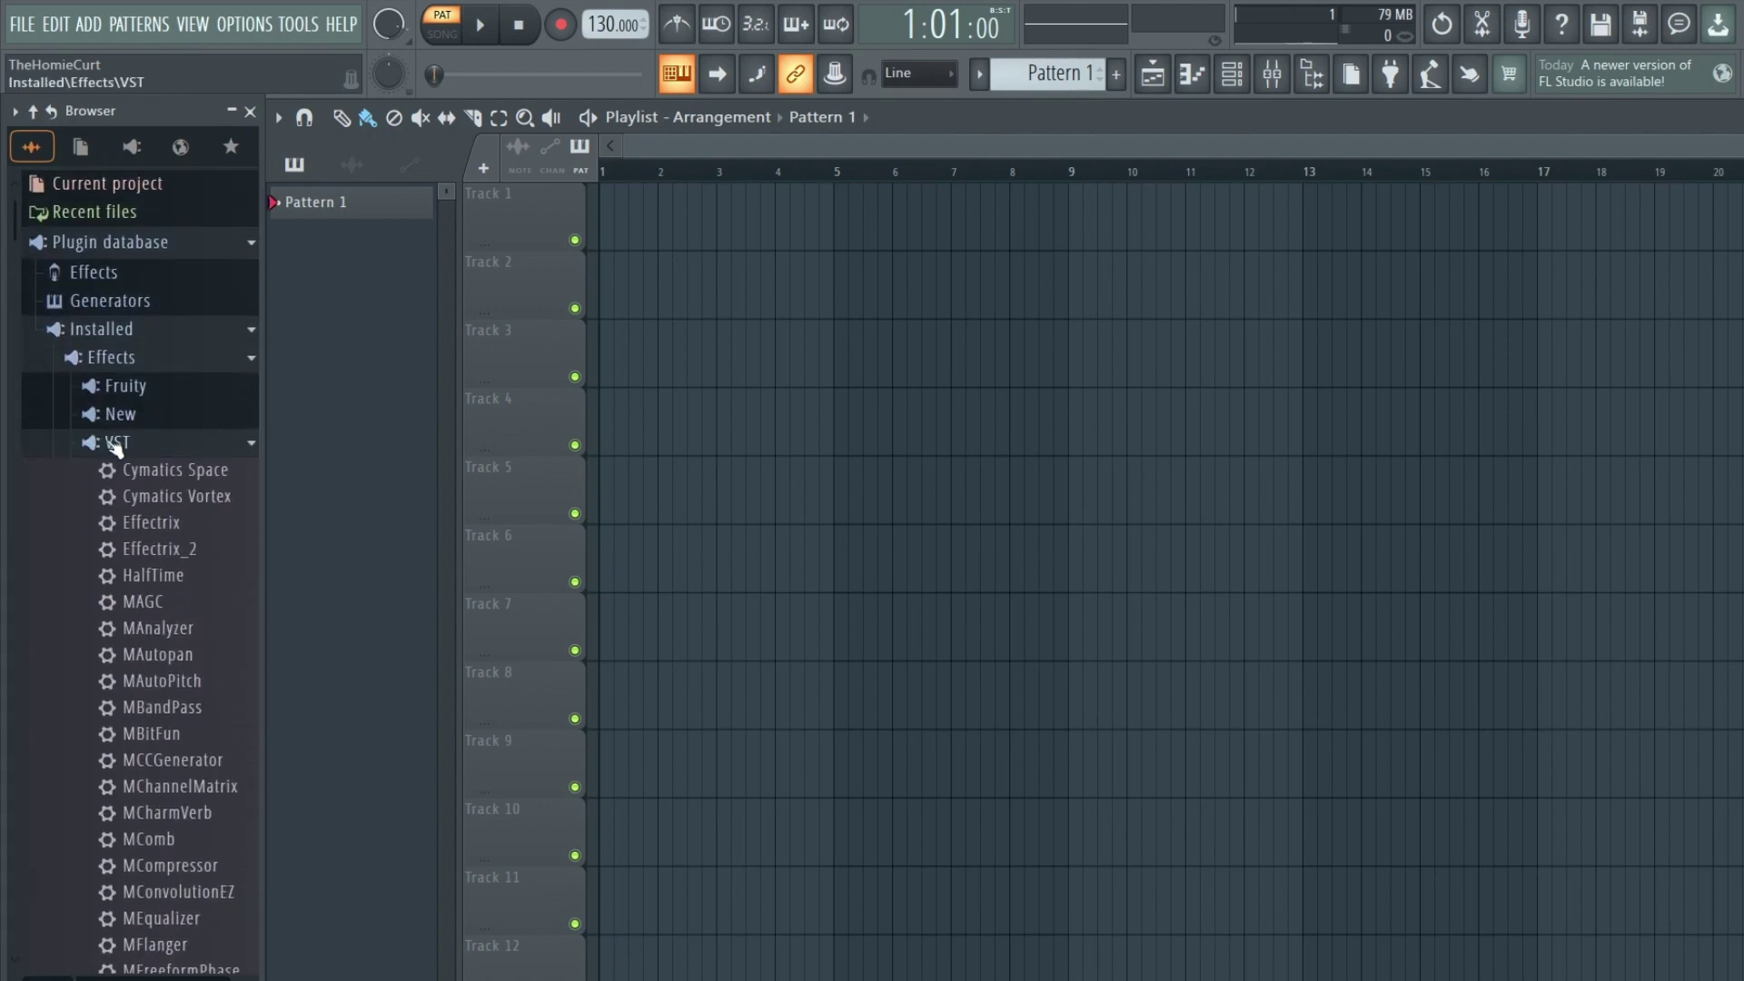
left_click(116, 445)
- Load SC BitCrusher from the installed VST3 effects into an empty effect slot on the Master mixer track
left_click(144, 471)
scroll(136, 428, "down", 8)
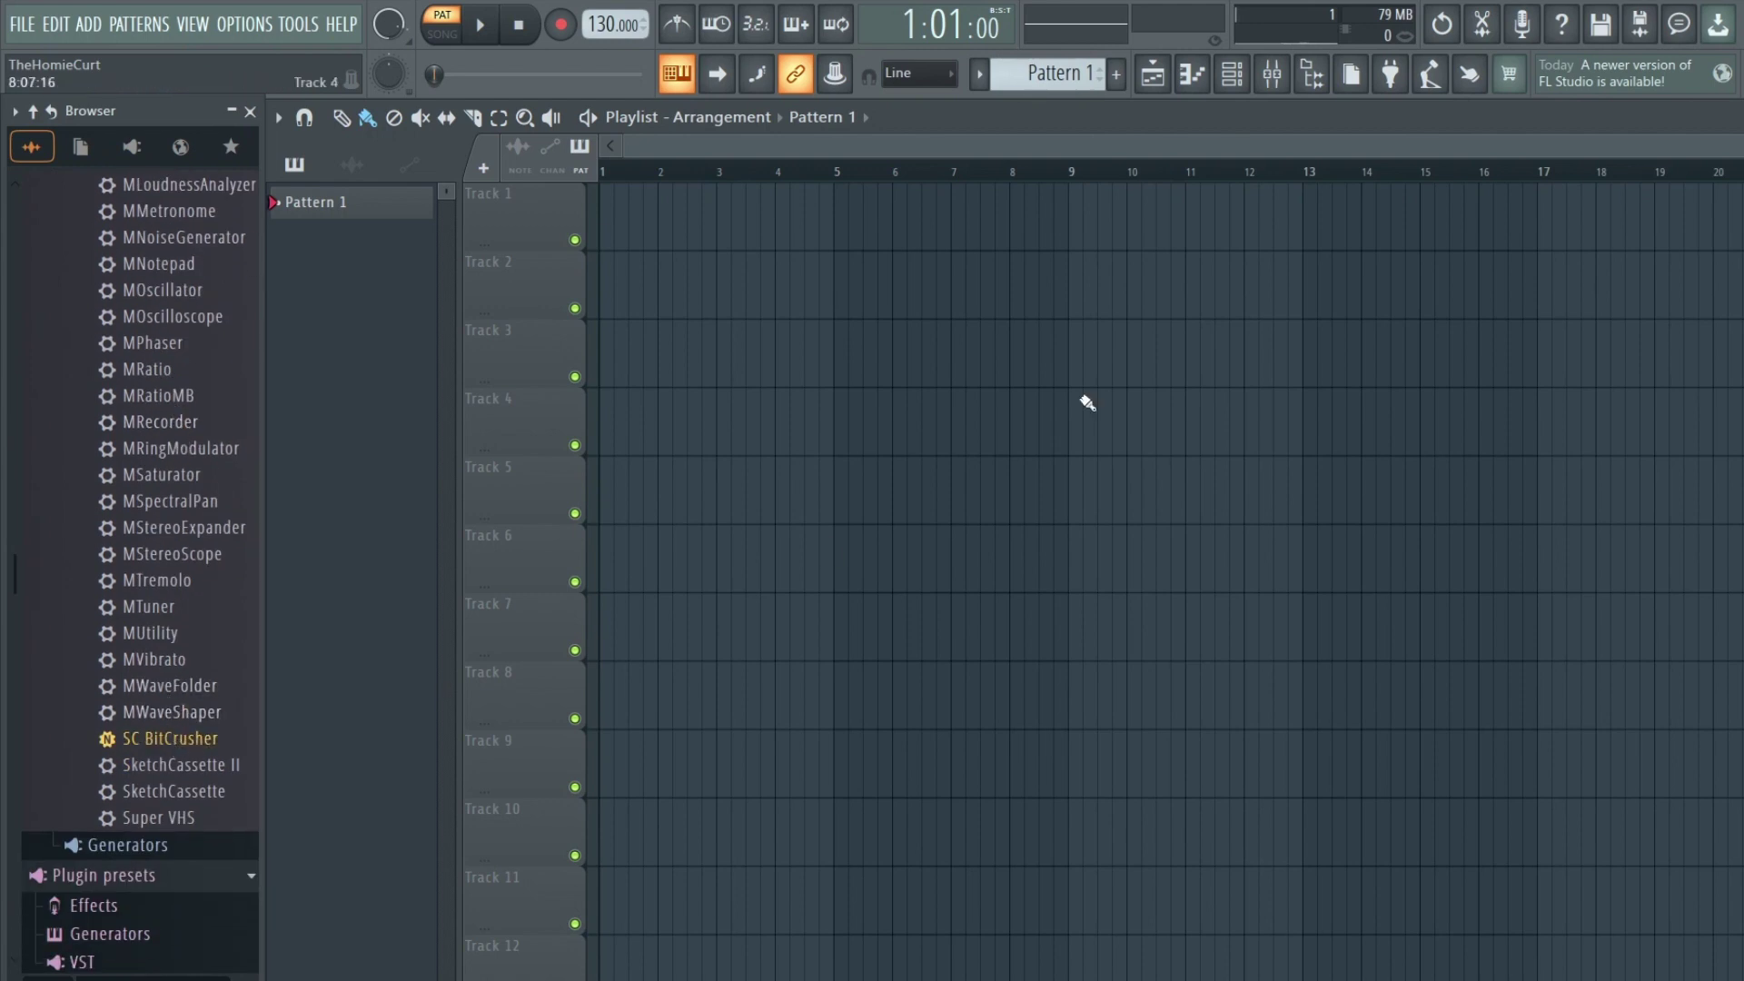
key("F9")
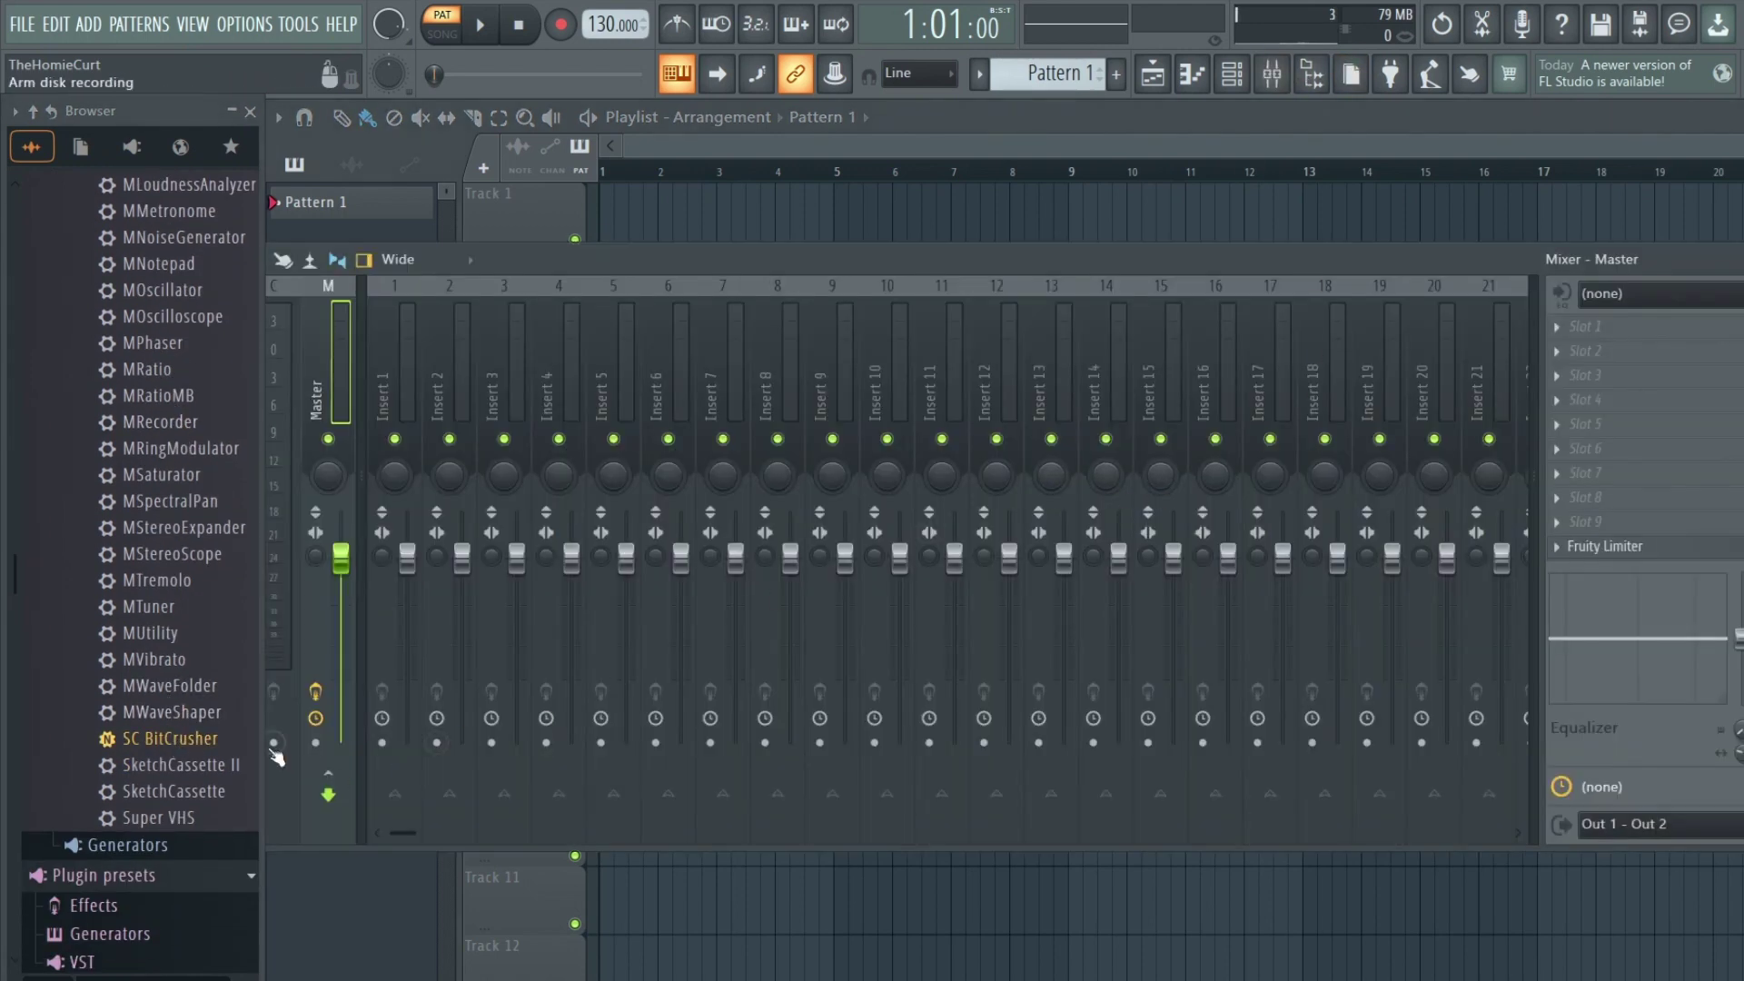
left_click_drag(182, 738, 1617, 420)
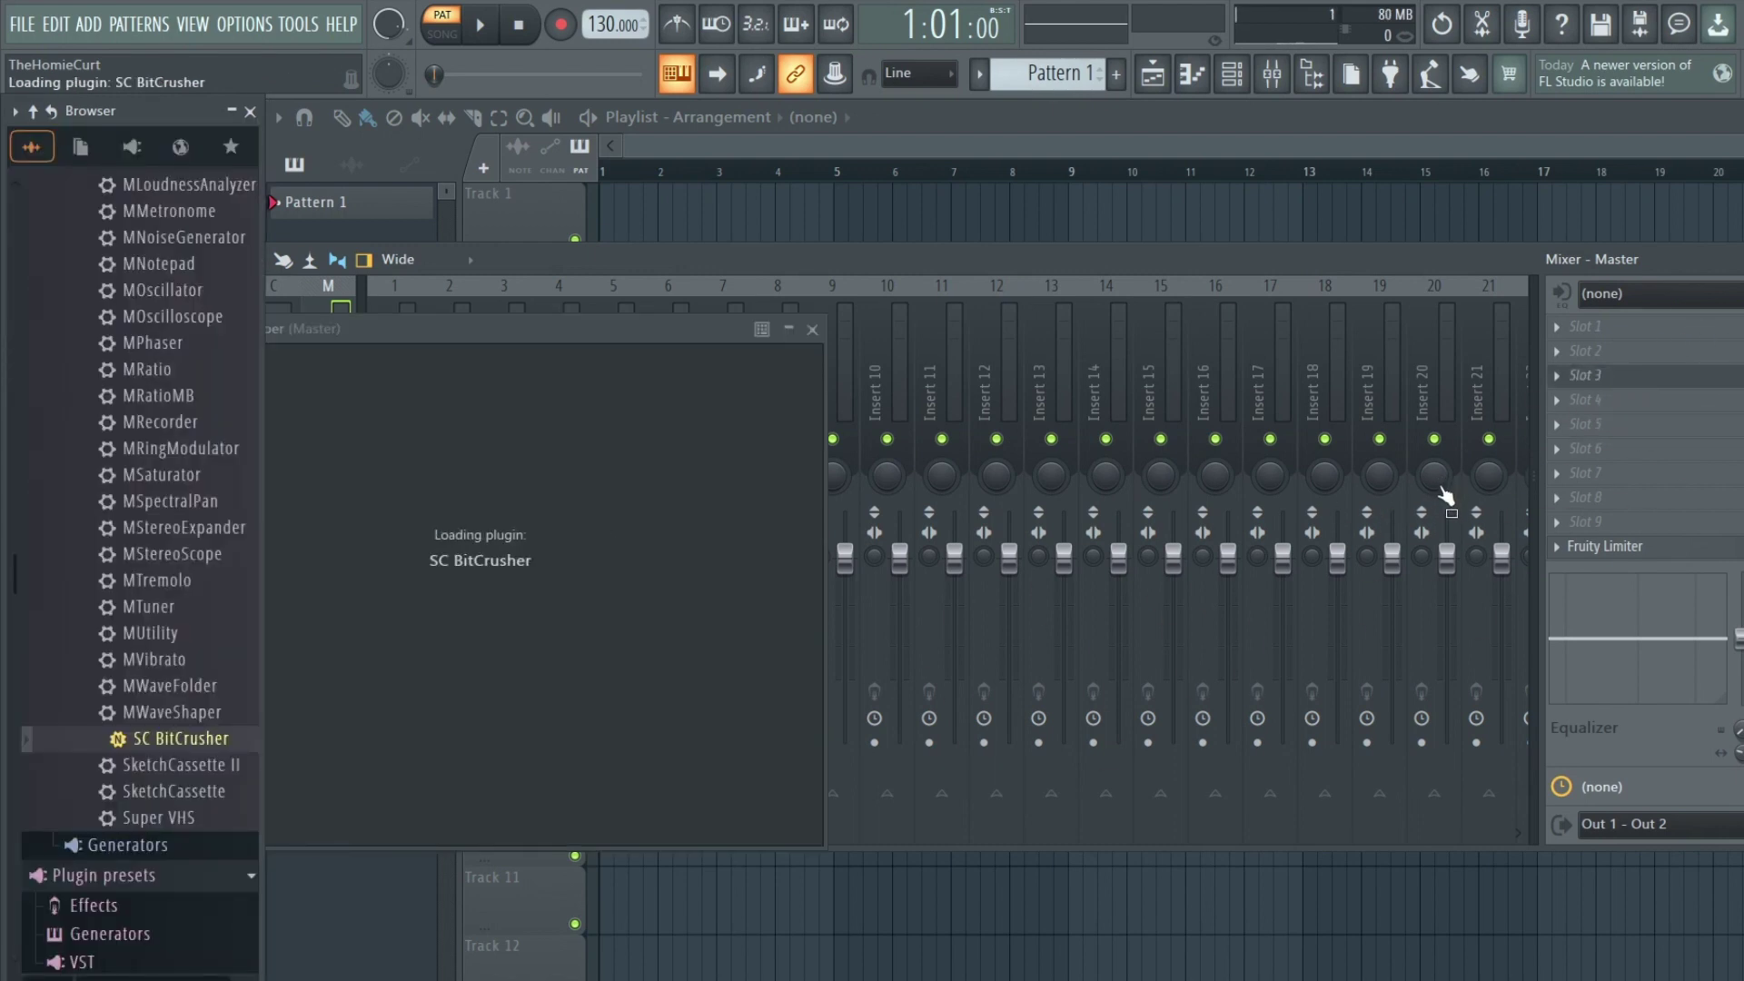
- Copy the BitCrusher serial number from the Plugin Boutique free products page, paste it into the plugin's serial number field and register
left_click_drag(575, 330, 1030, 269)
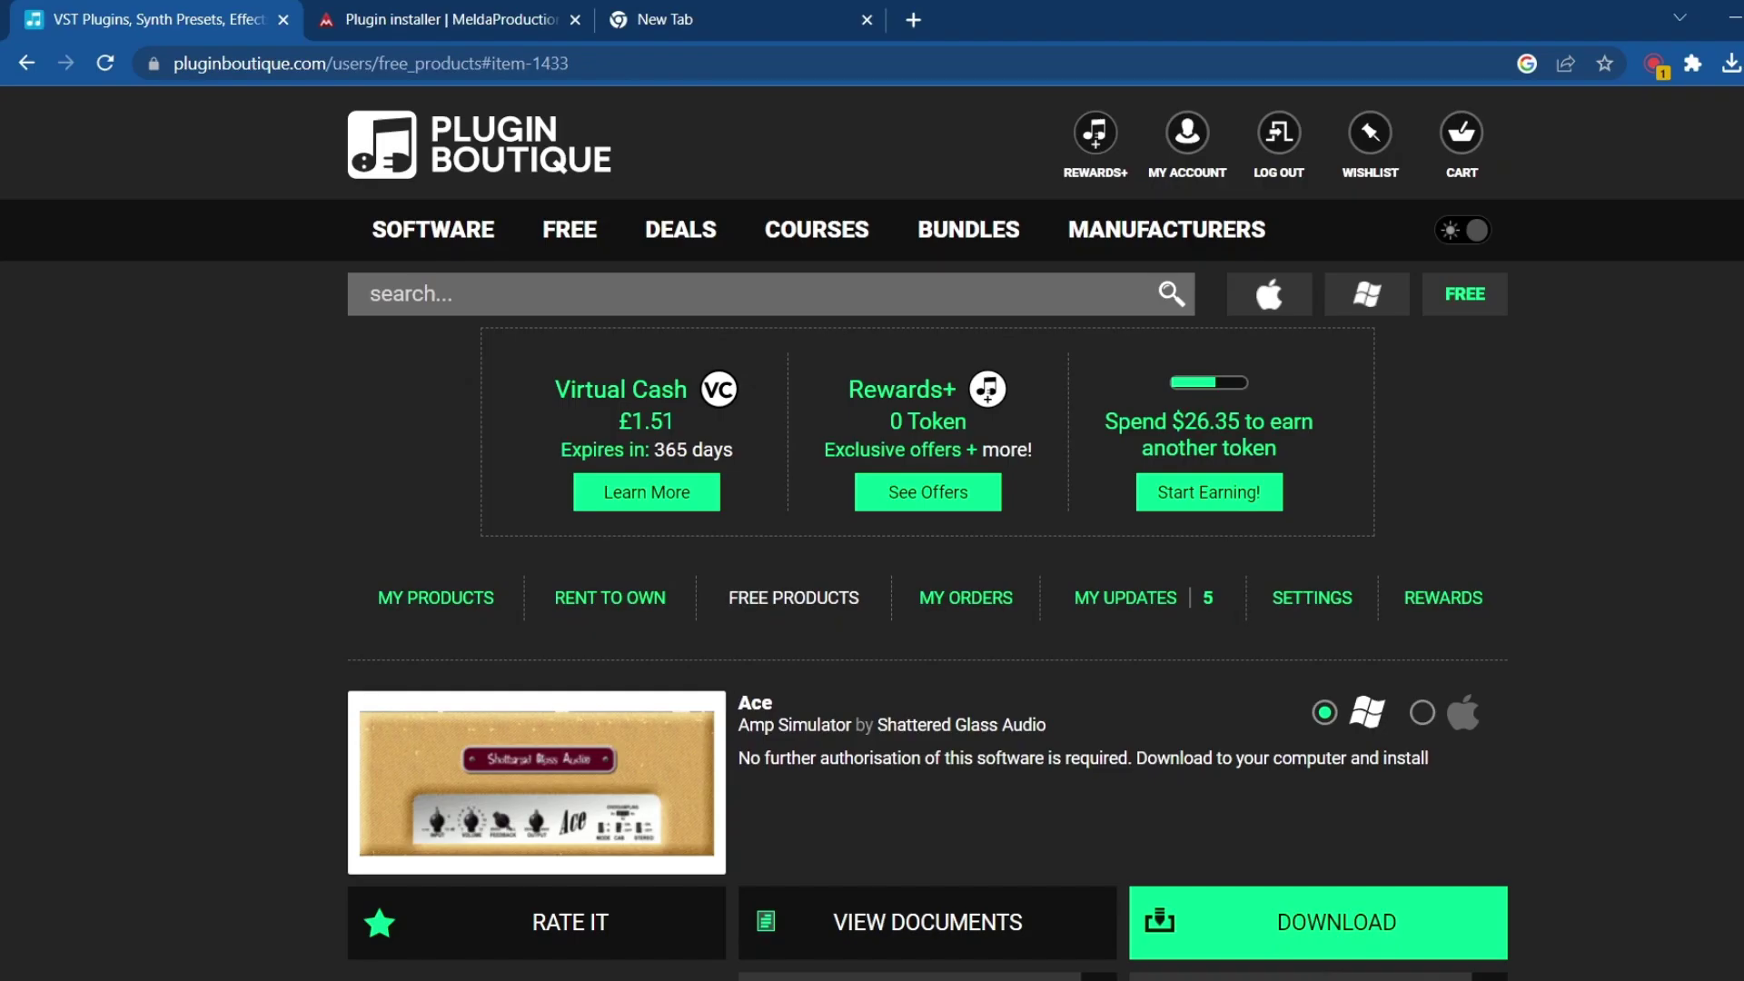
scroll(807, 471, "down", 8)
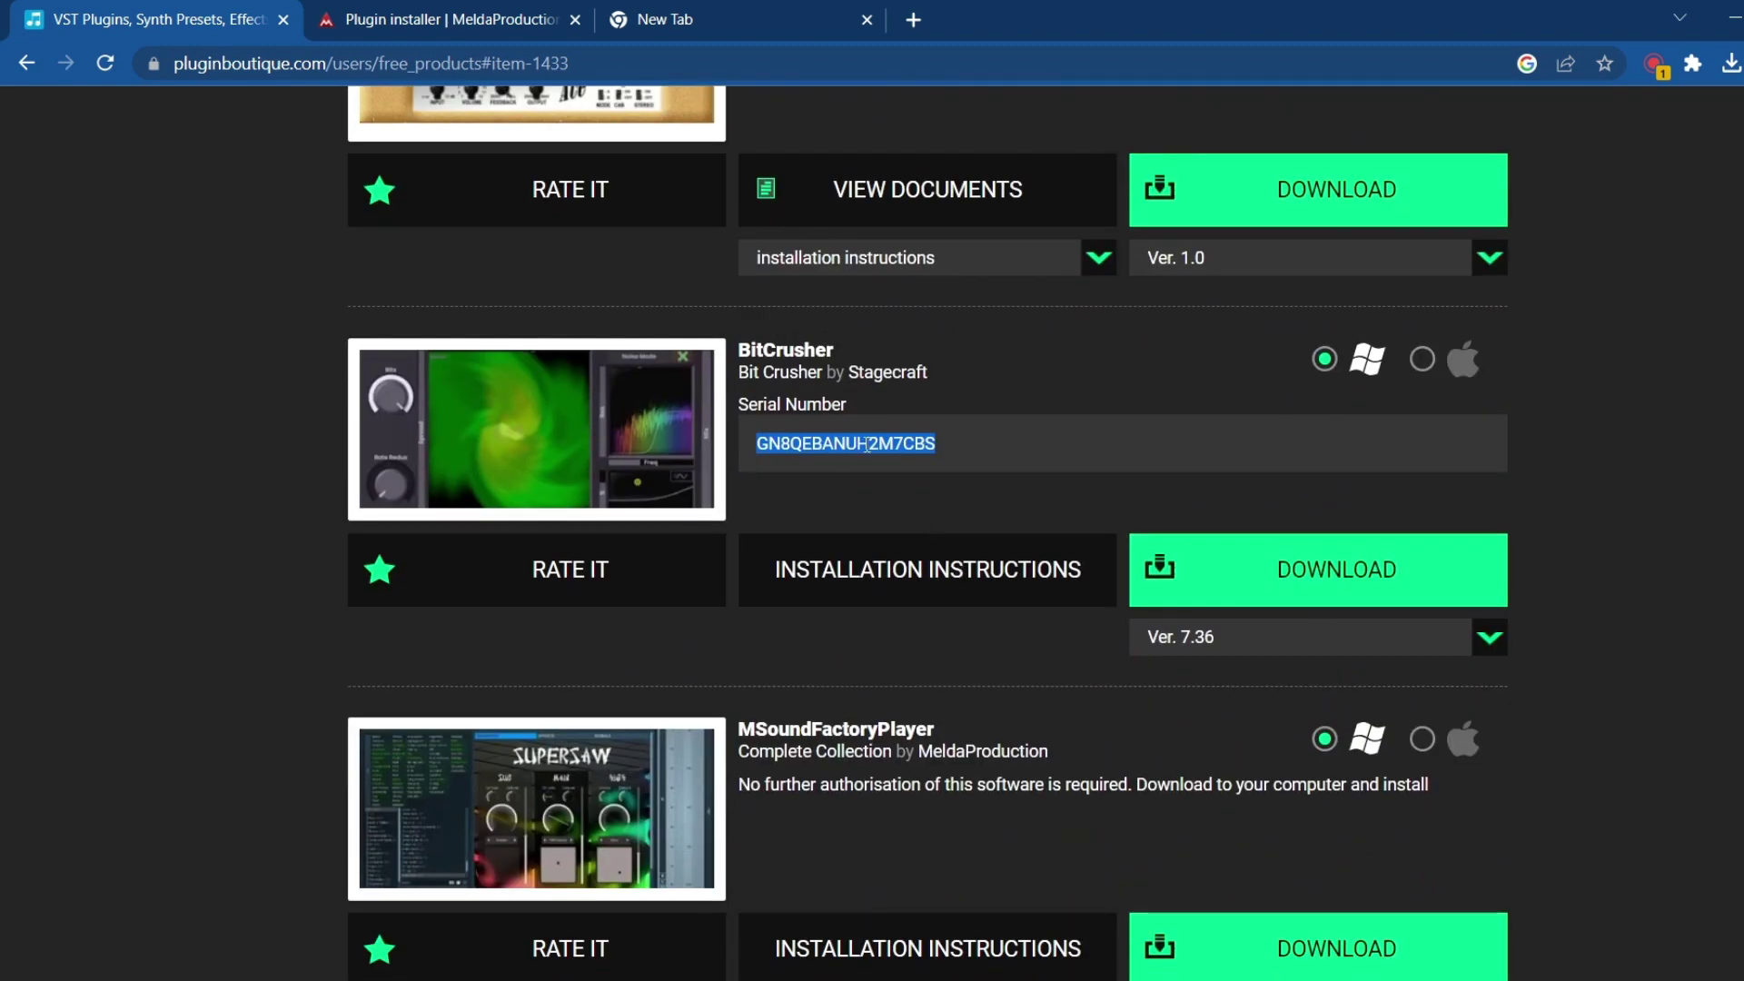
right_click(887, 443)
left_click(1023, 480)
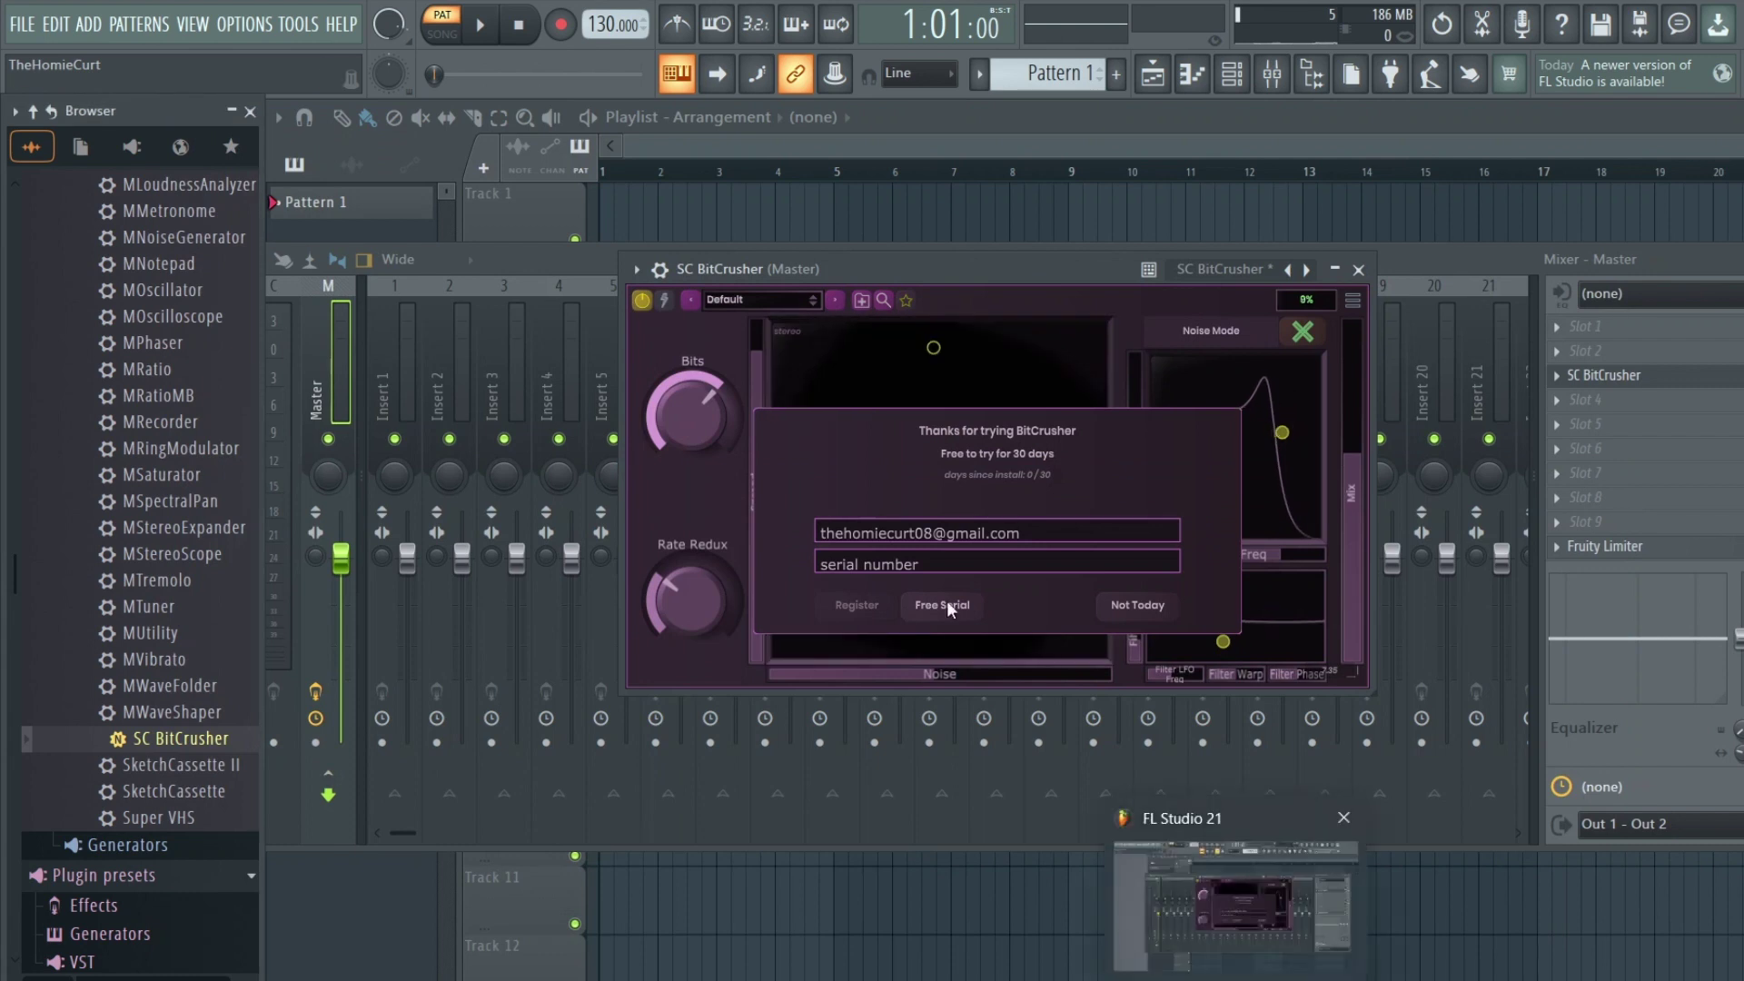
right_click(894, 568)
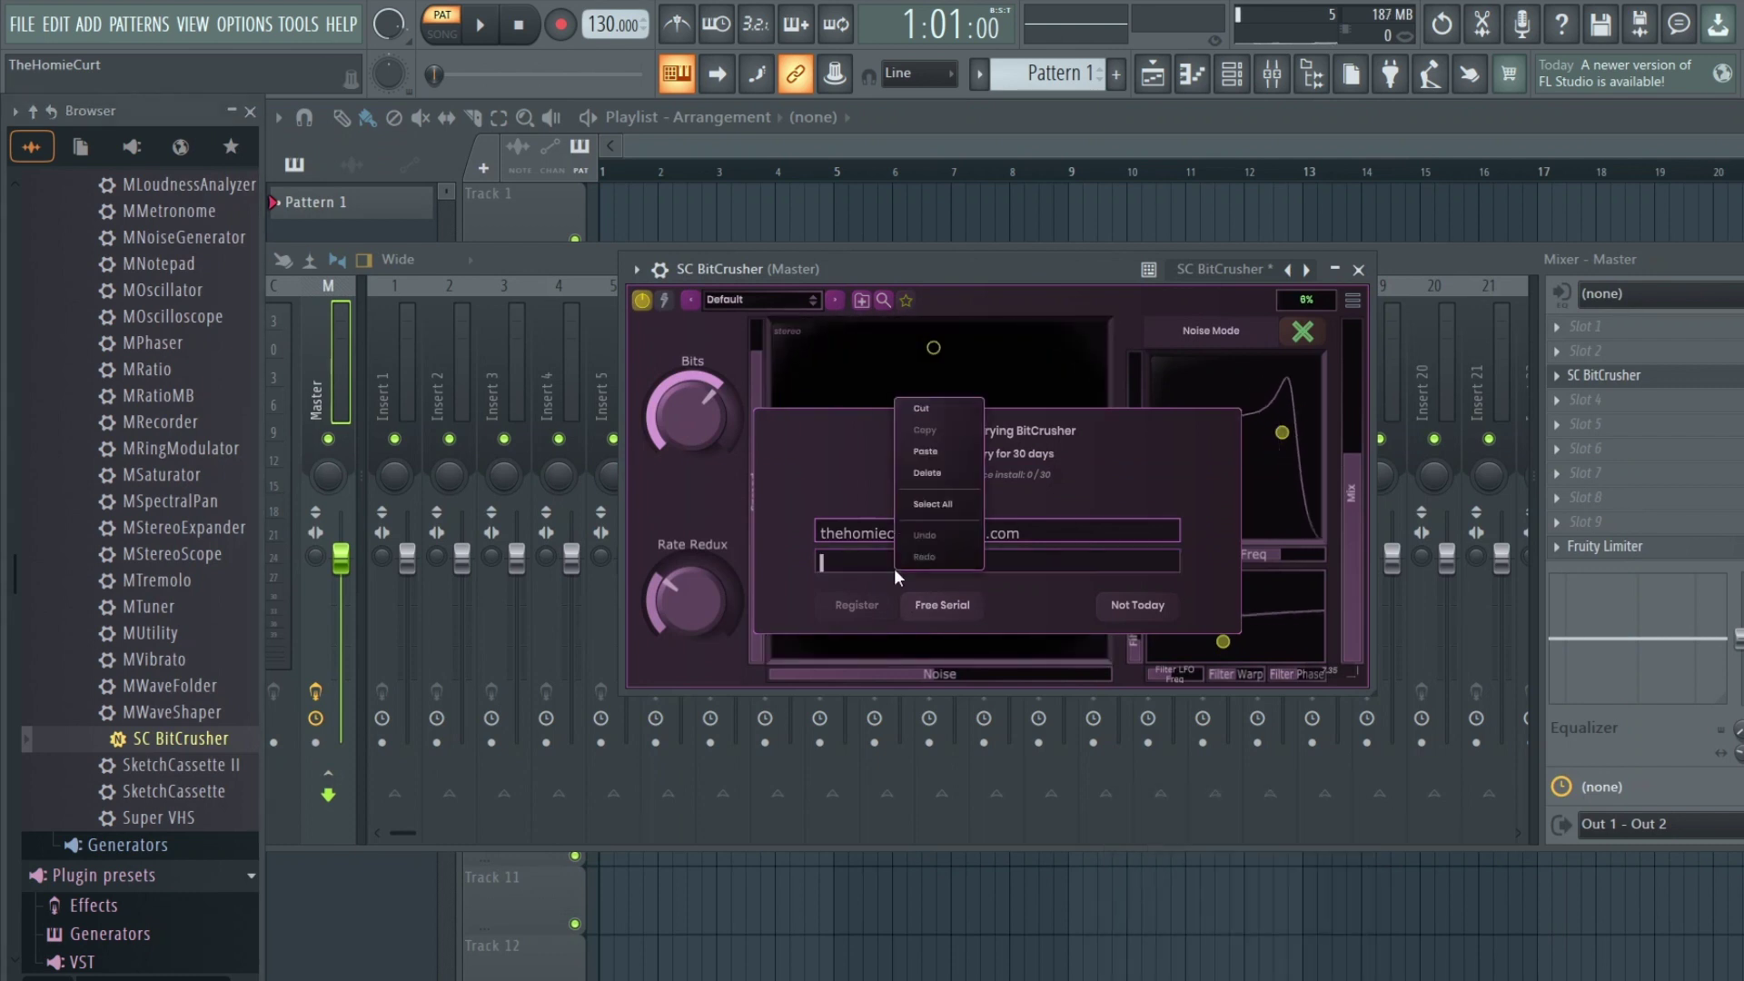
left_click(937, 451)
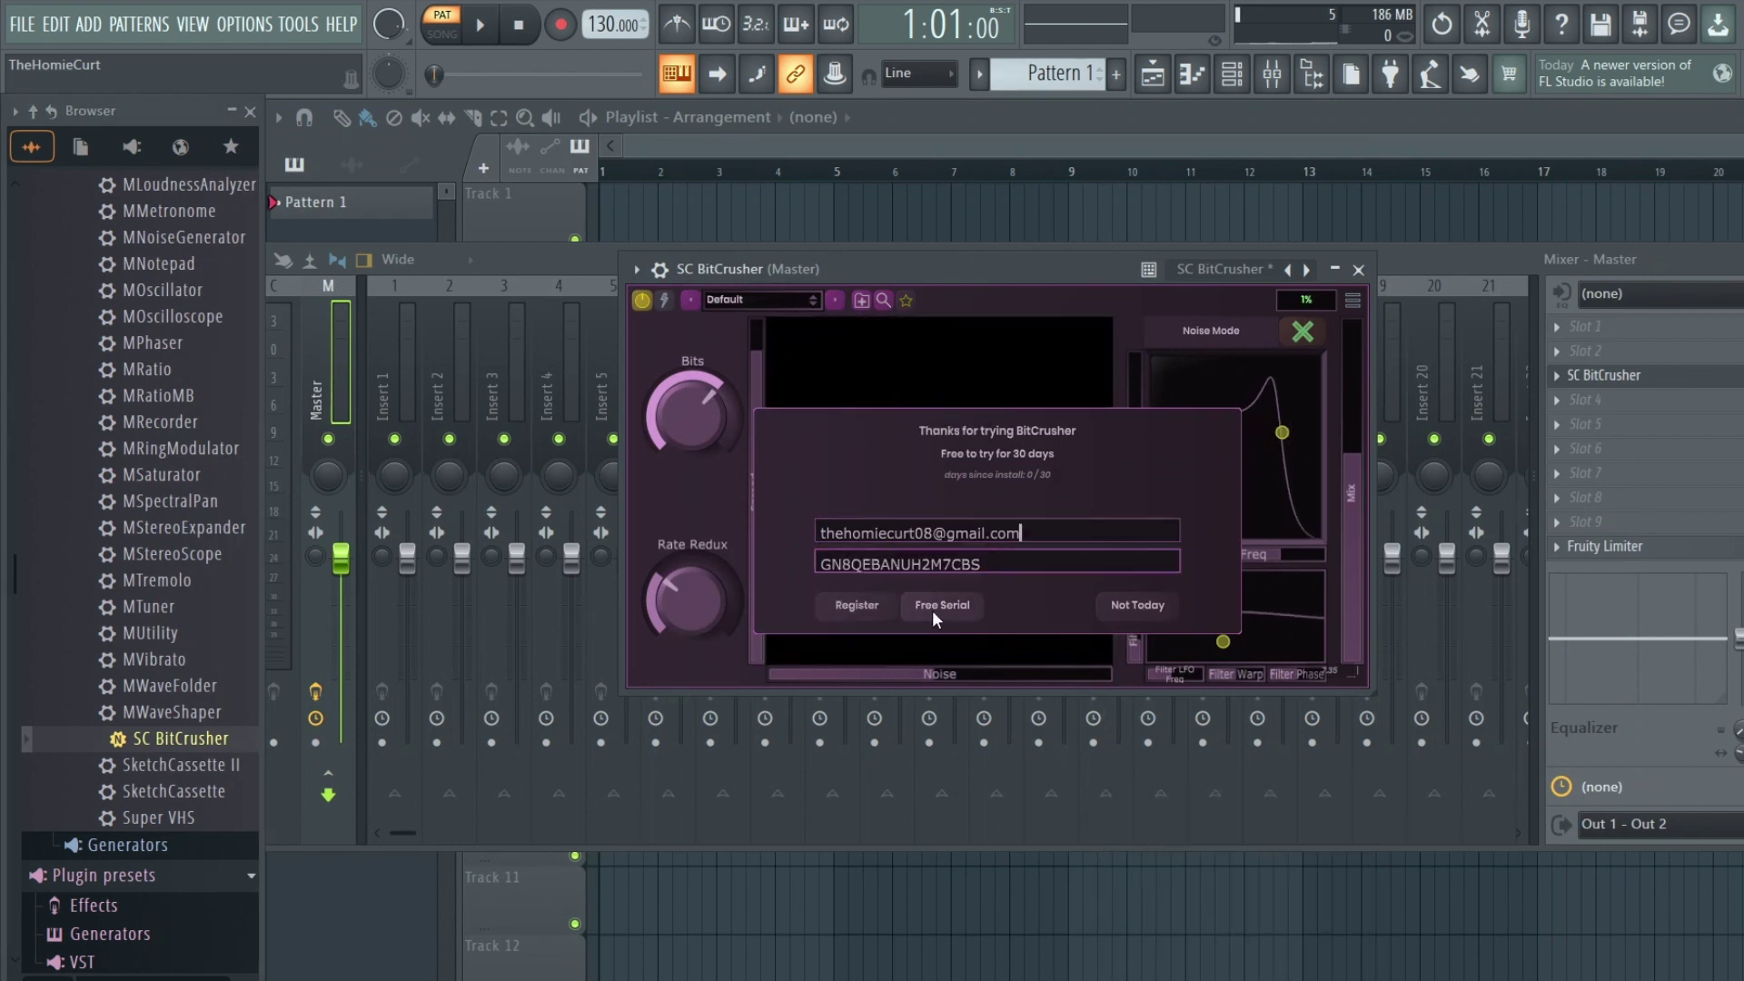
left_click(856, 604)
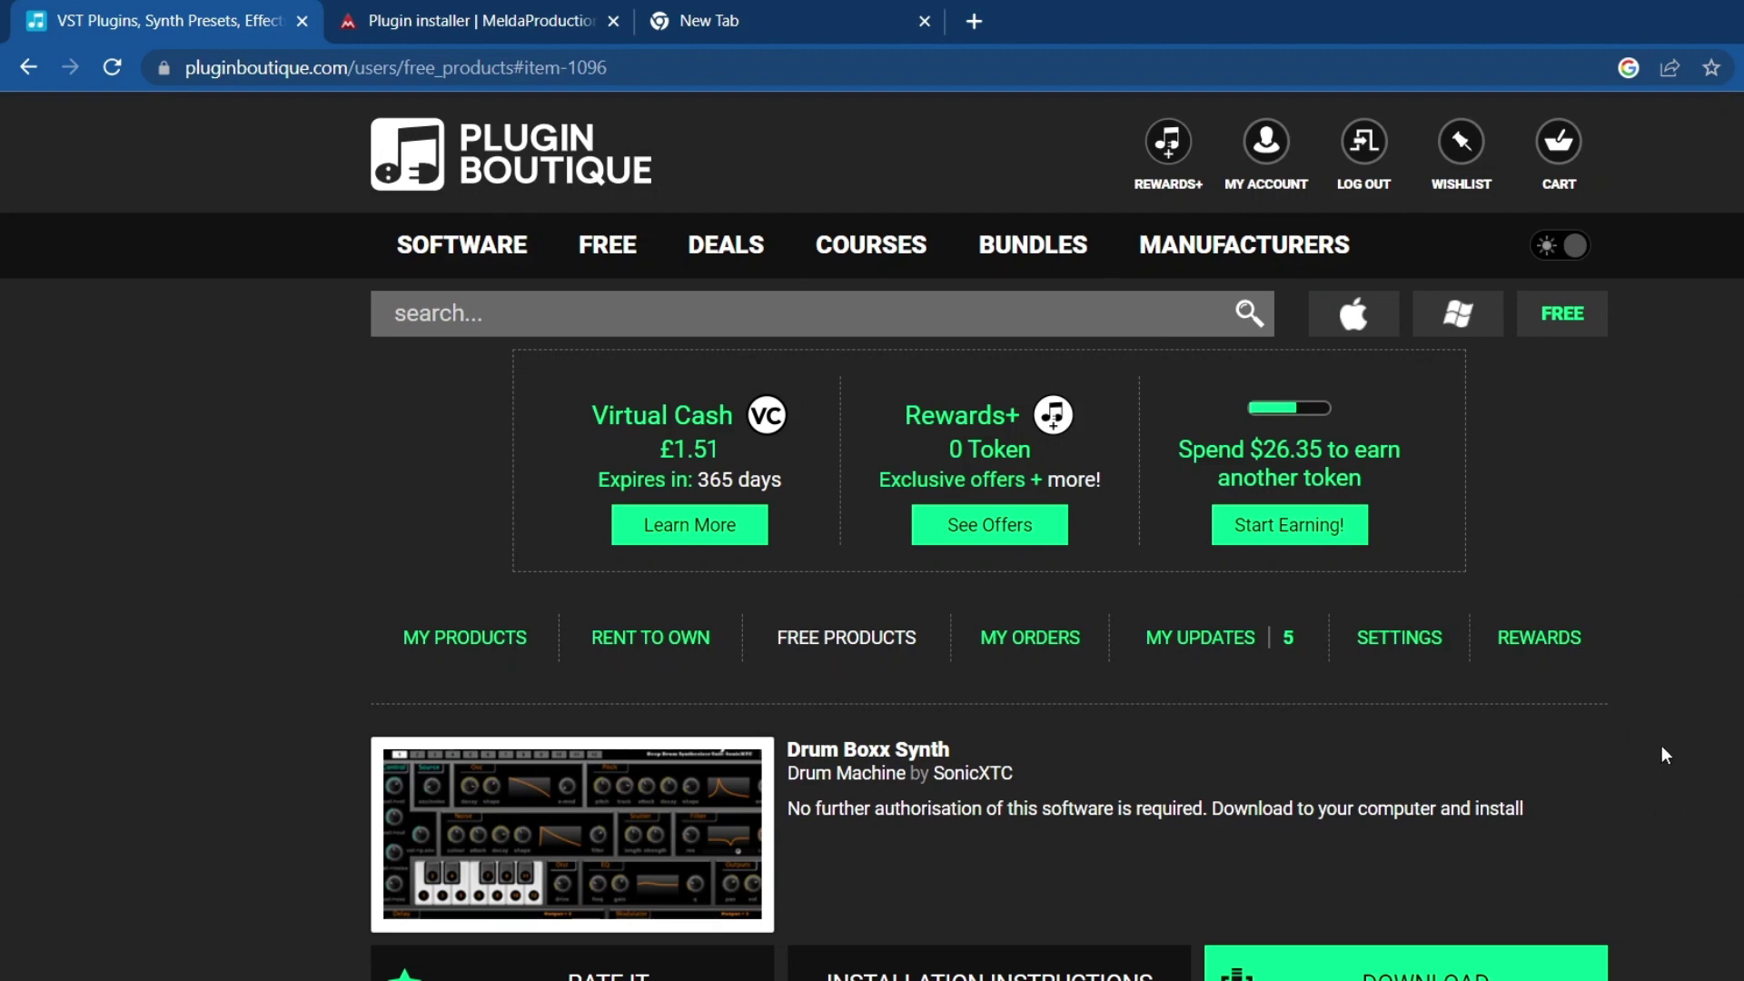
- Extract the downloaded 1096_DrumBoxxSynth archive in the Downloads folder, then delete the original zip file
scroll(872, 536, "down", 3)
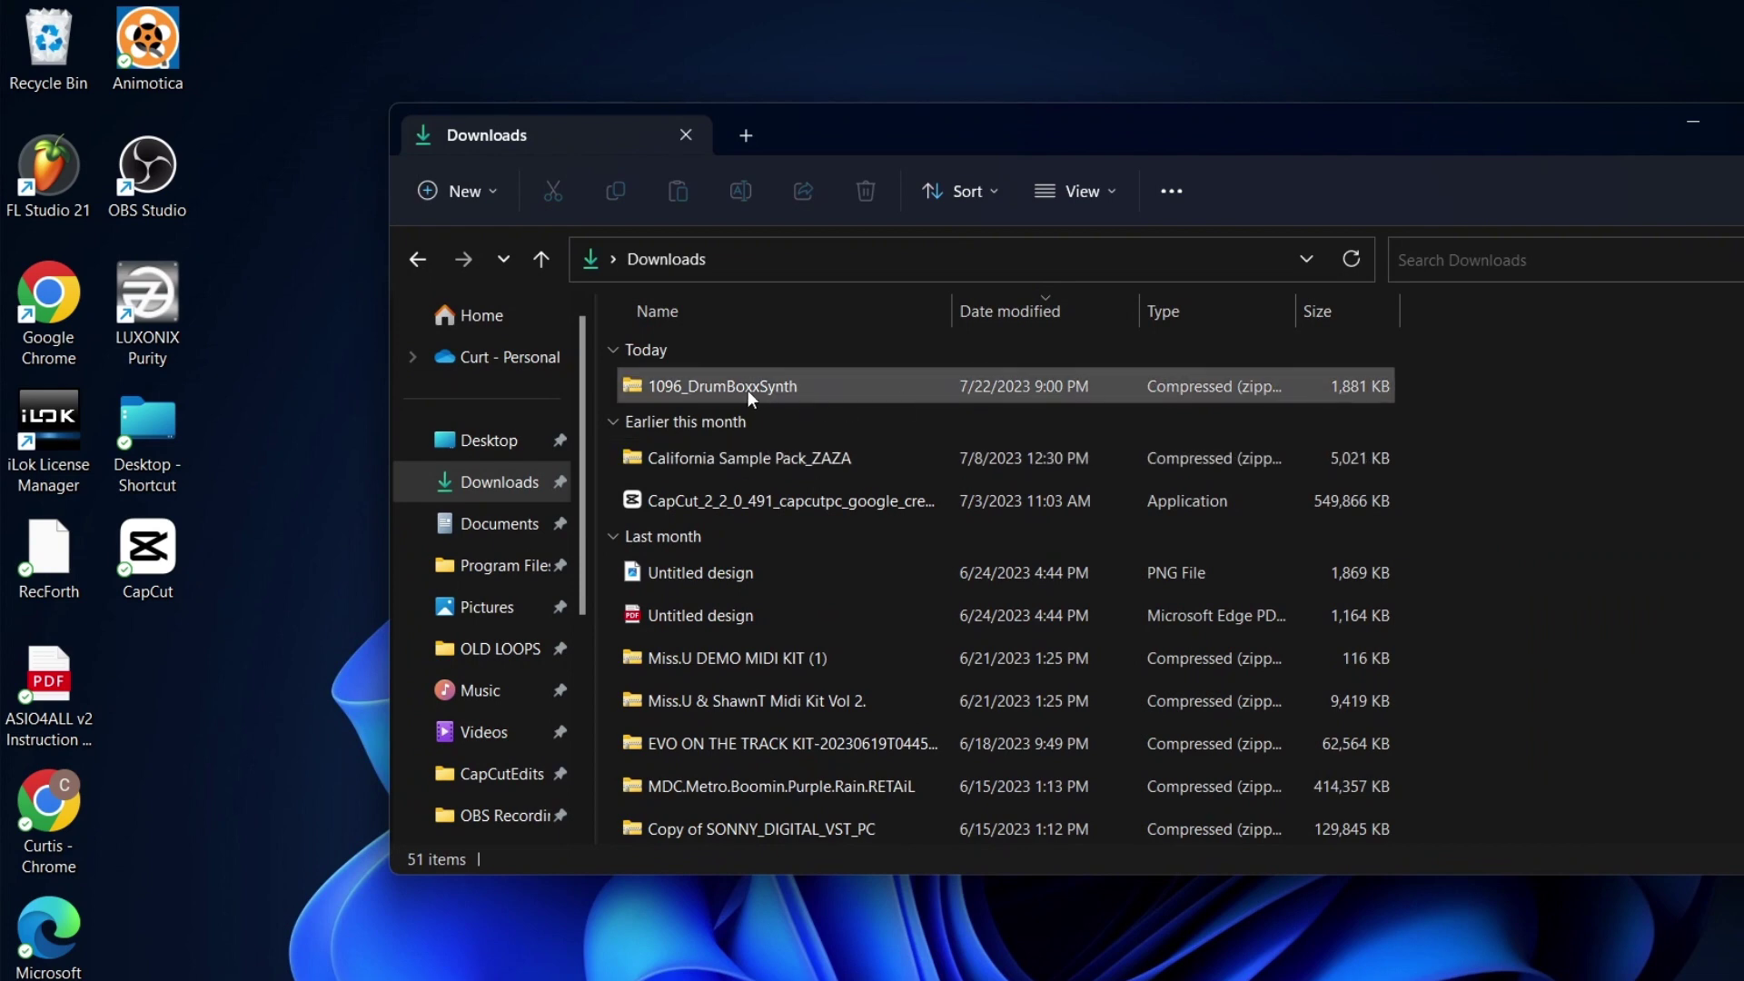
right_click(752, 388)
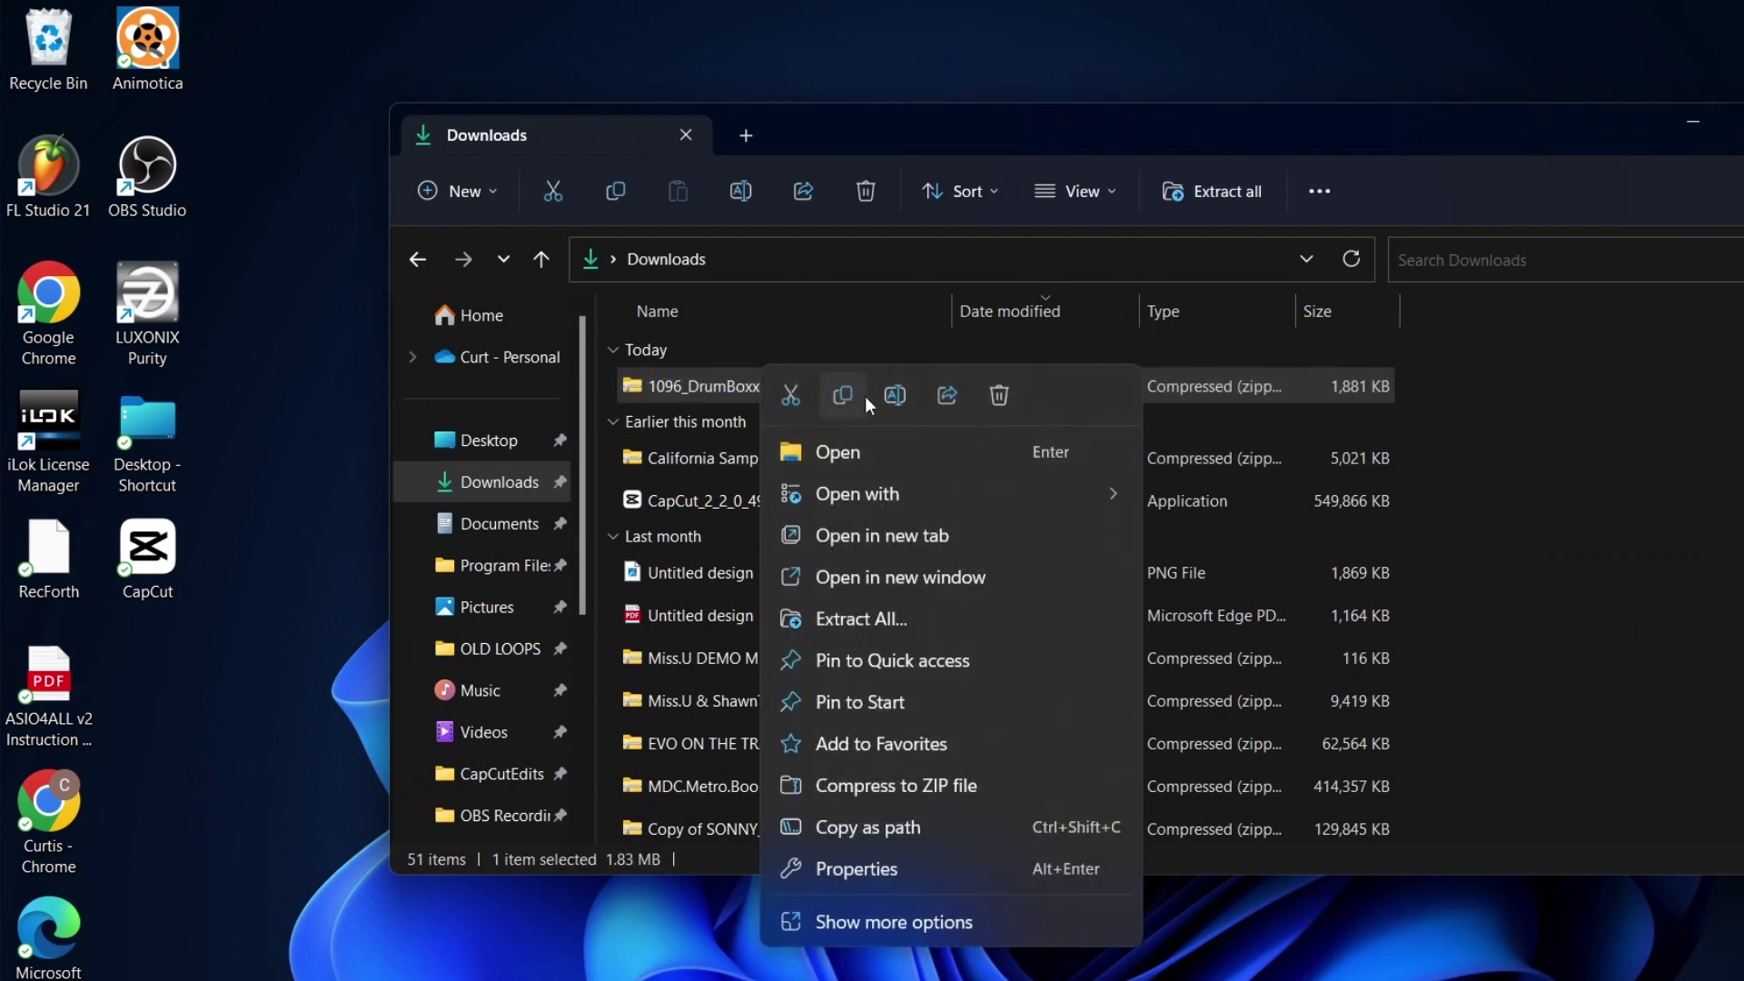
left_click(865, 616)
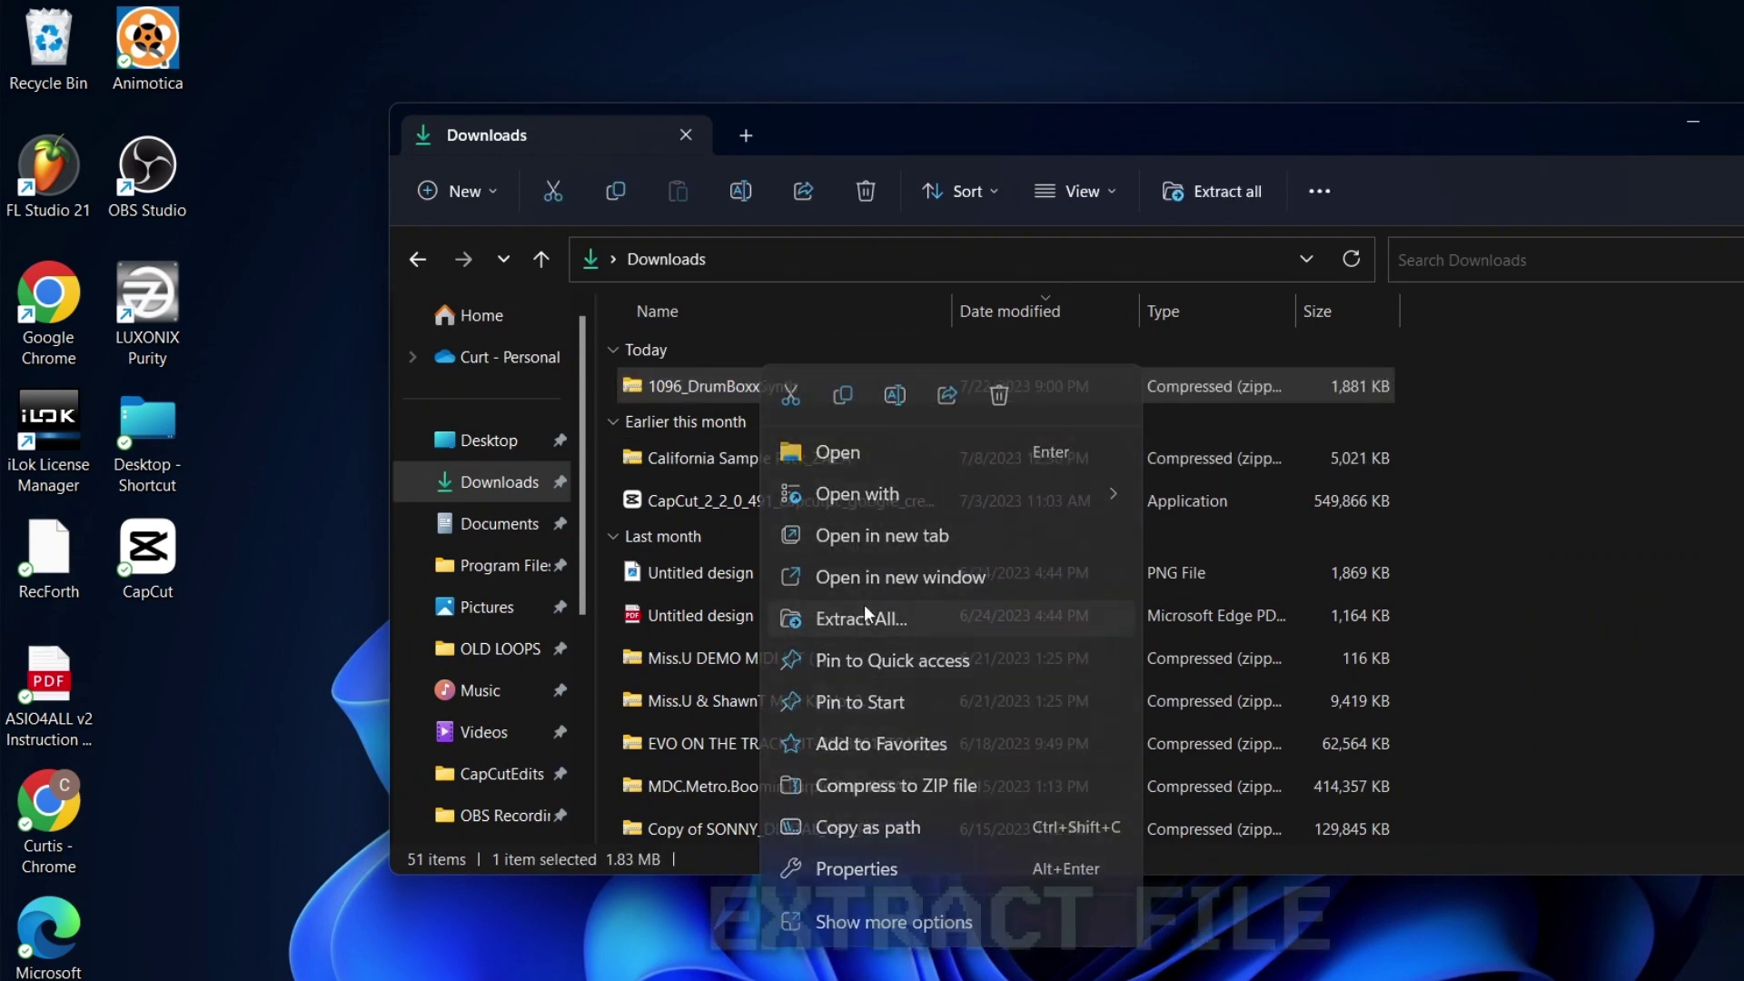
left_click(1197, 807)
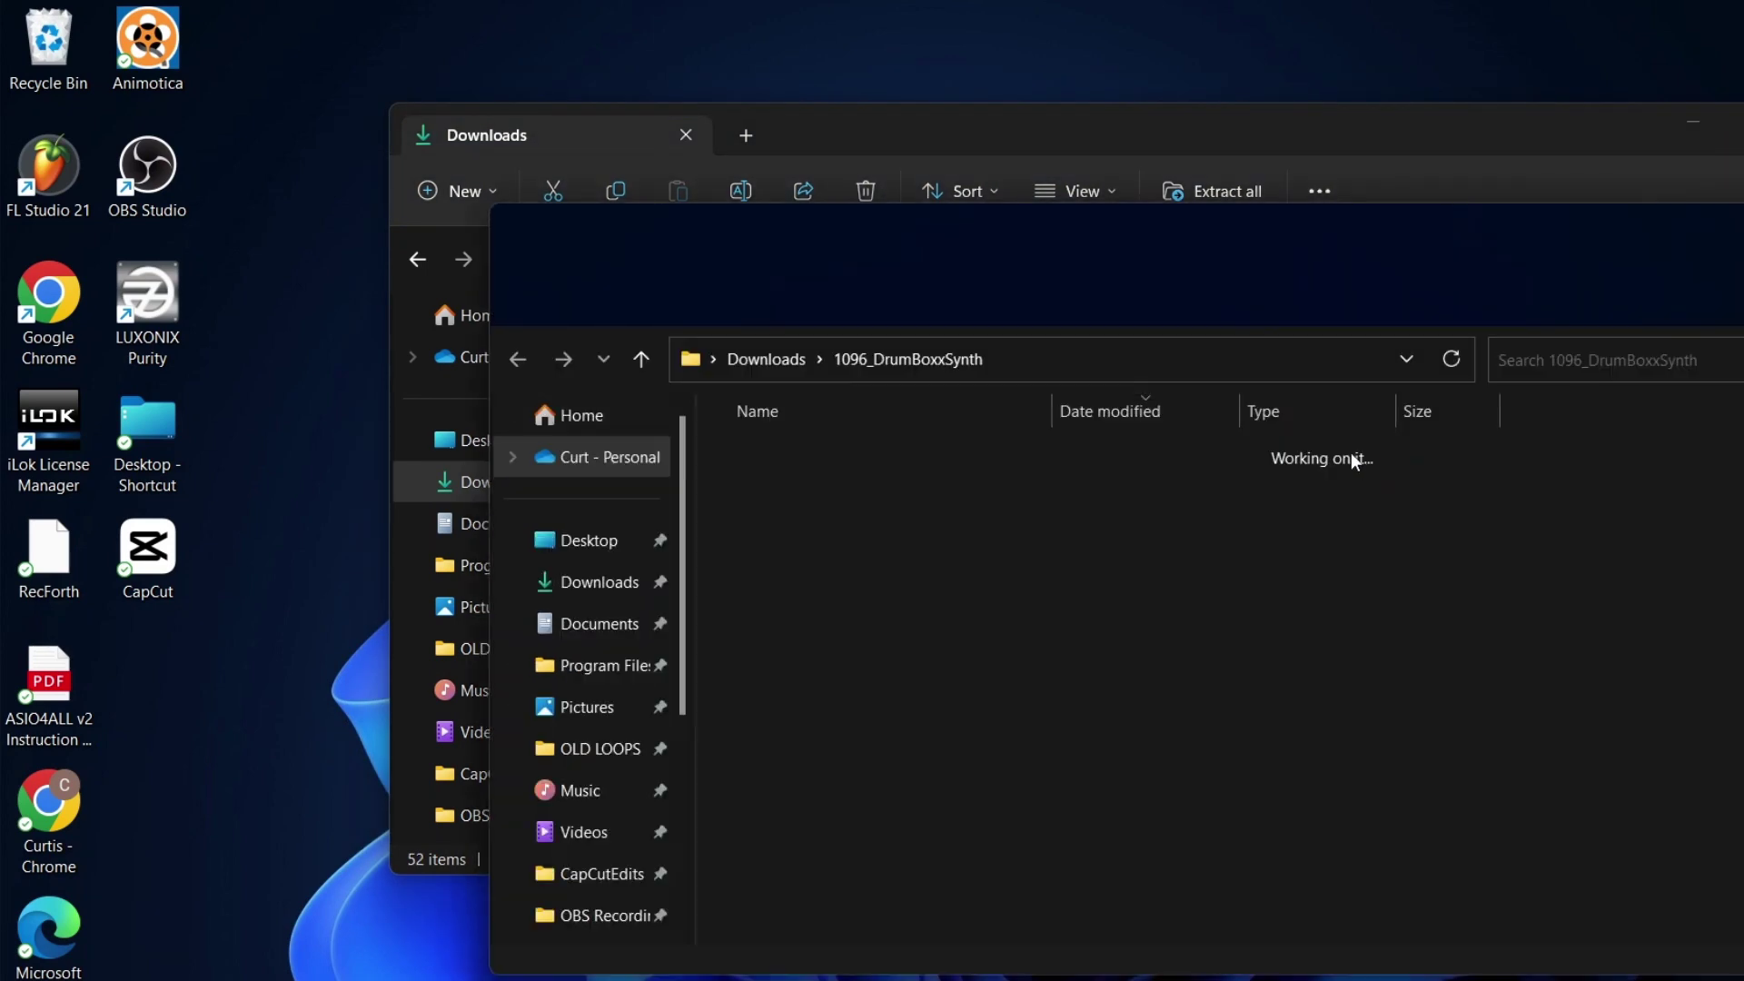
left_click(786, 234)
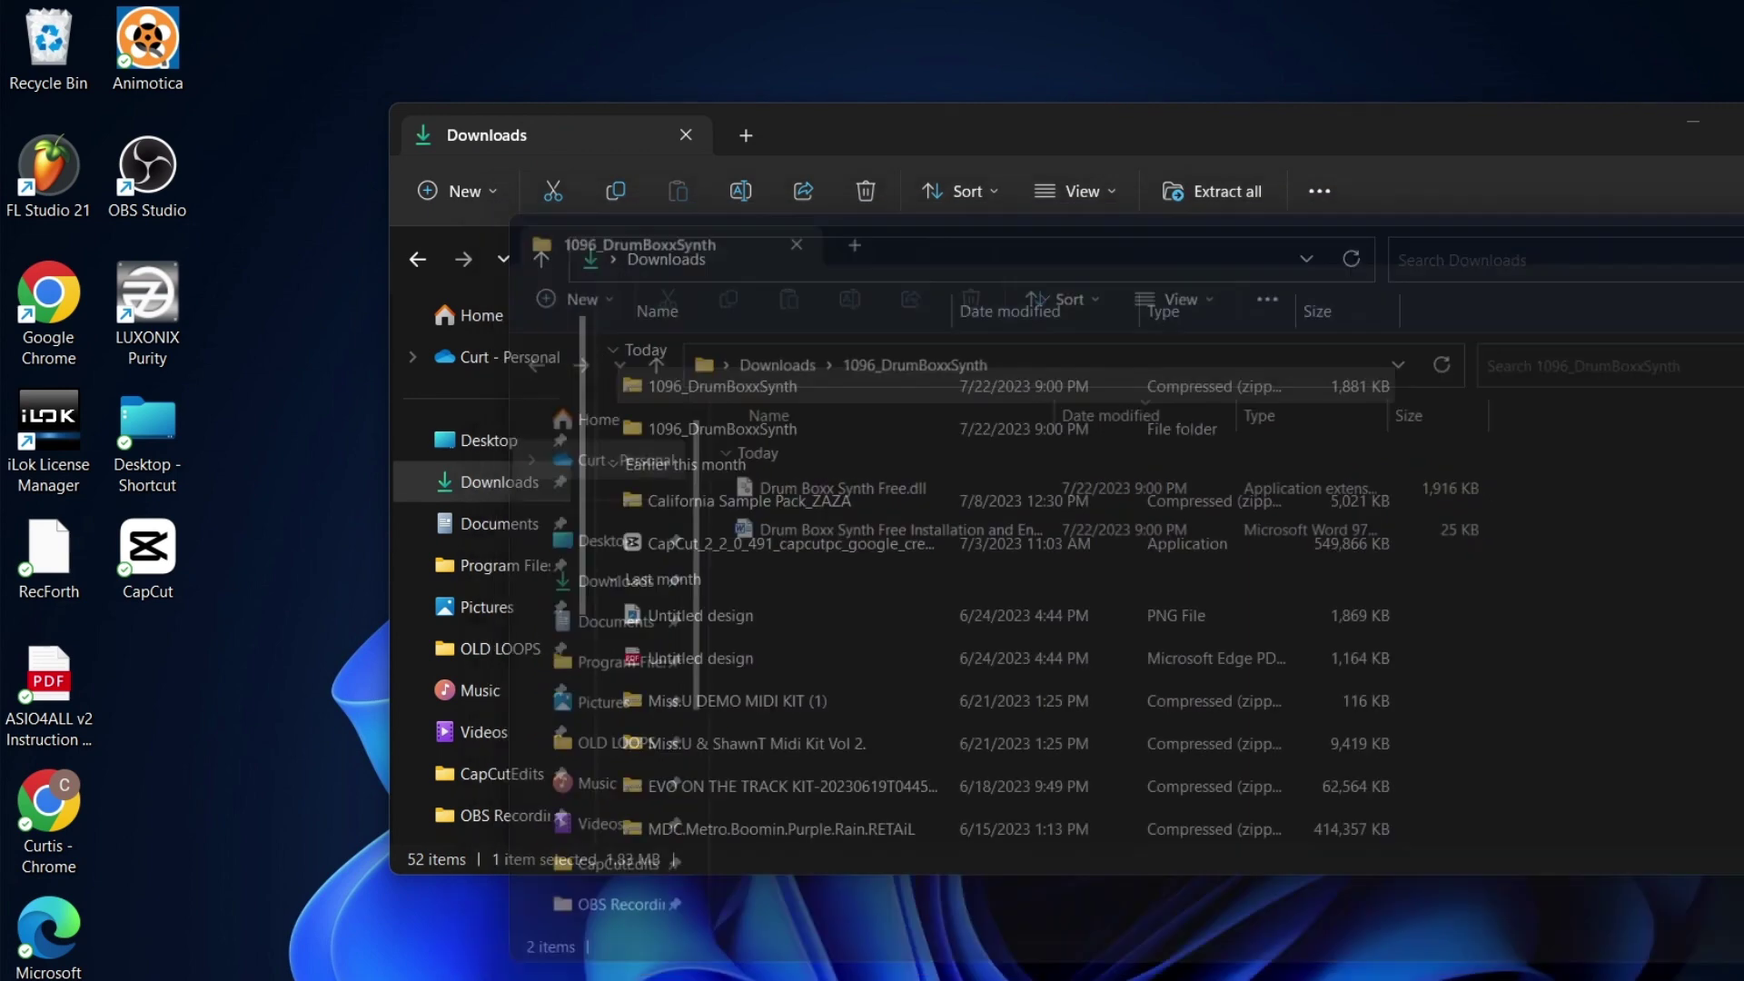
left_click(868, 191)
- Move the extracted 1096_DrumBoxxSynth folder into Program Files (x86) with administrator permission and open that destination
left_click_drag(757, 390, 482, 574)
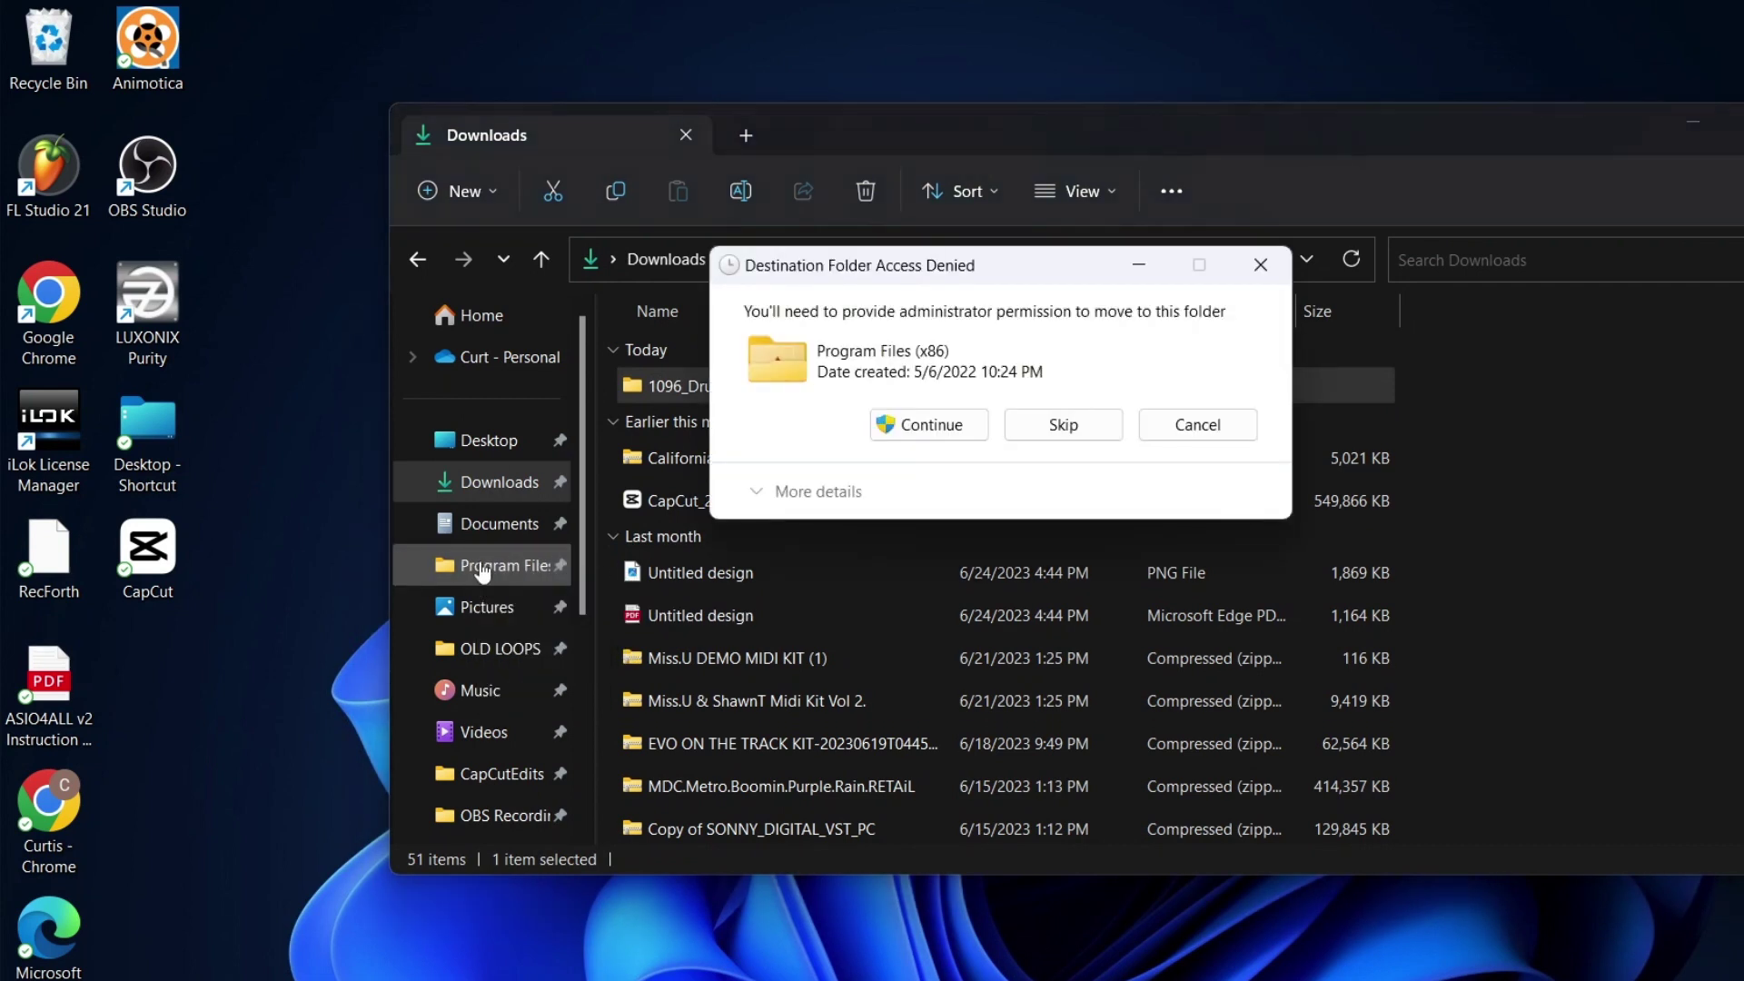
left_click(929, 425)
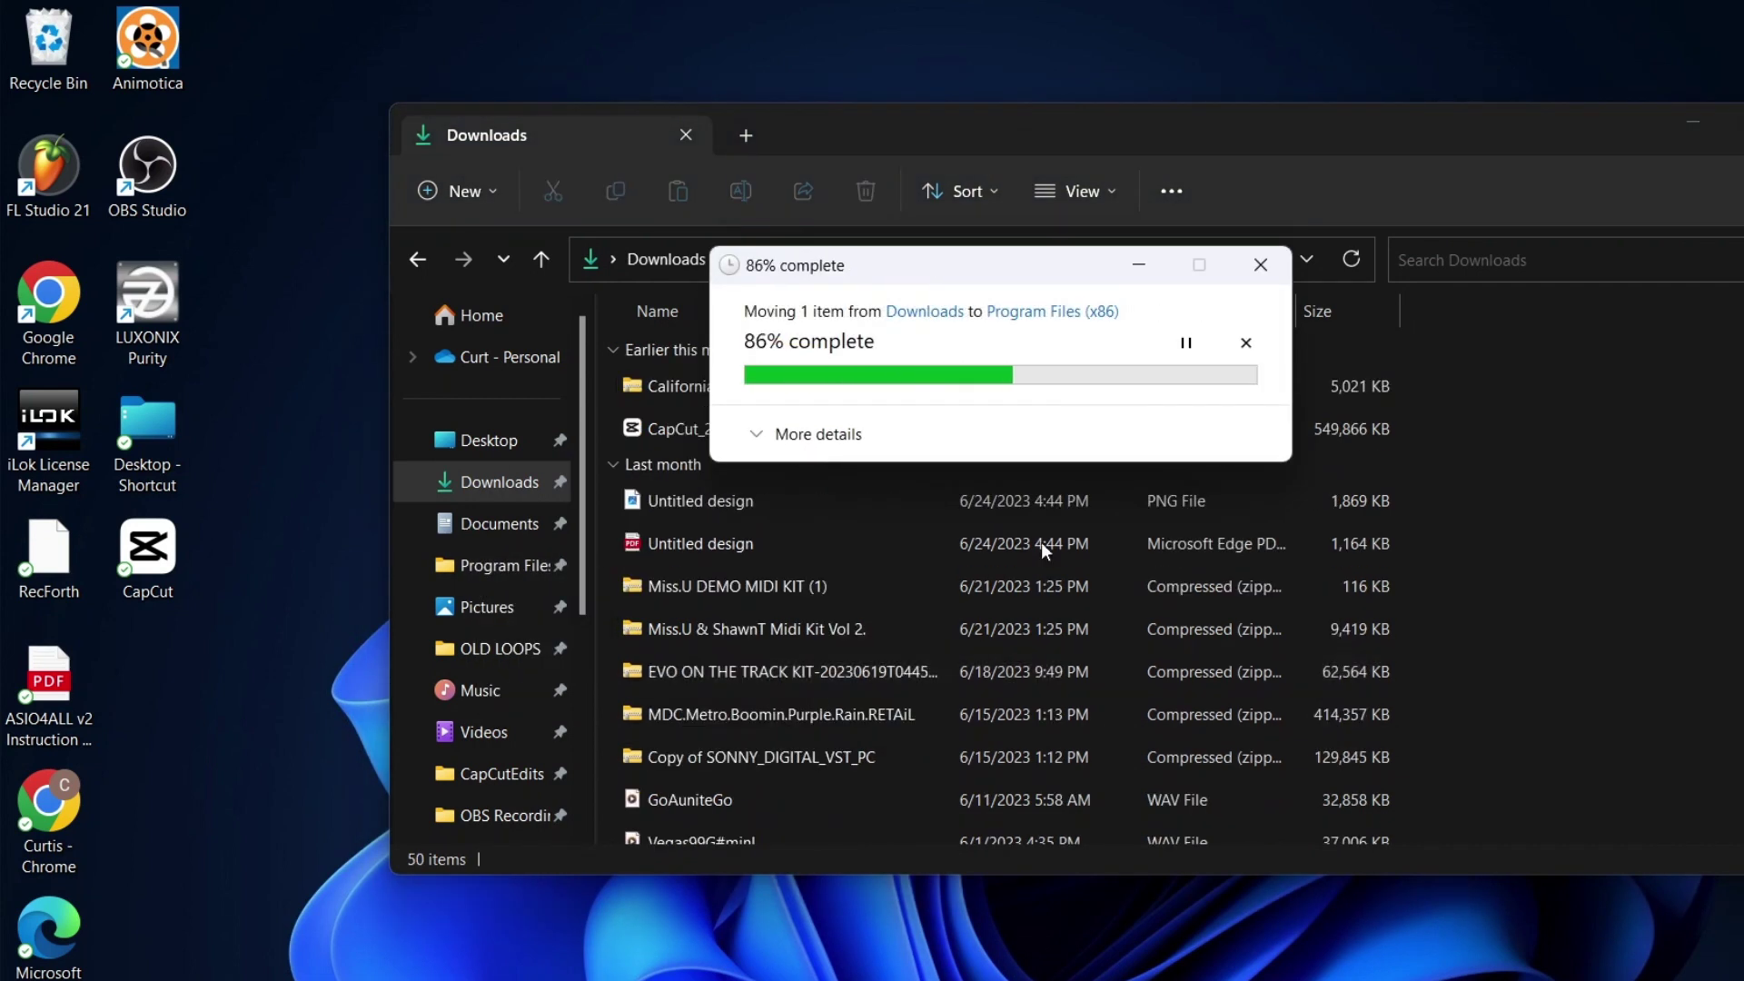
left_click(524, 578)
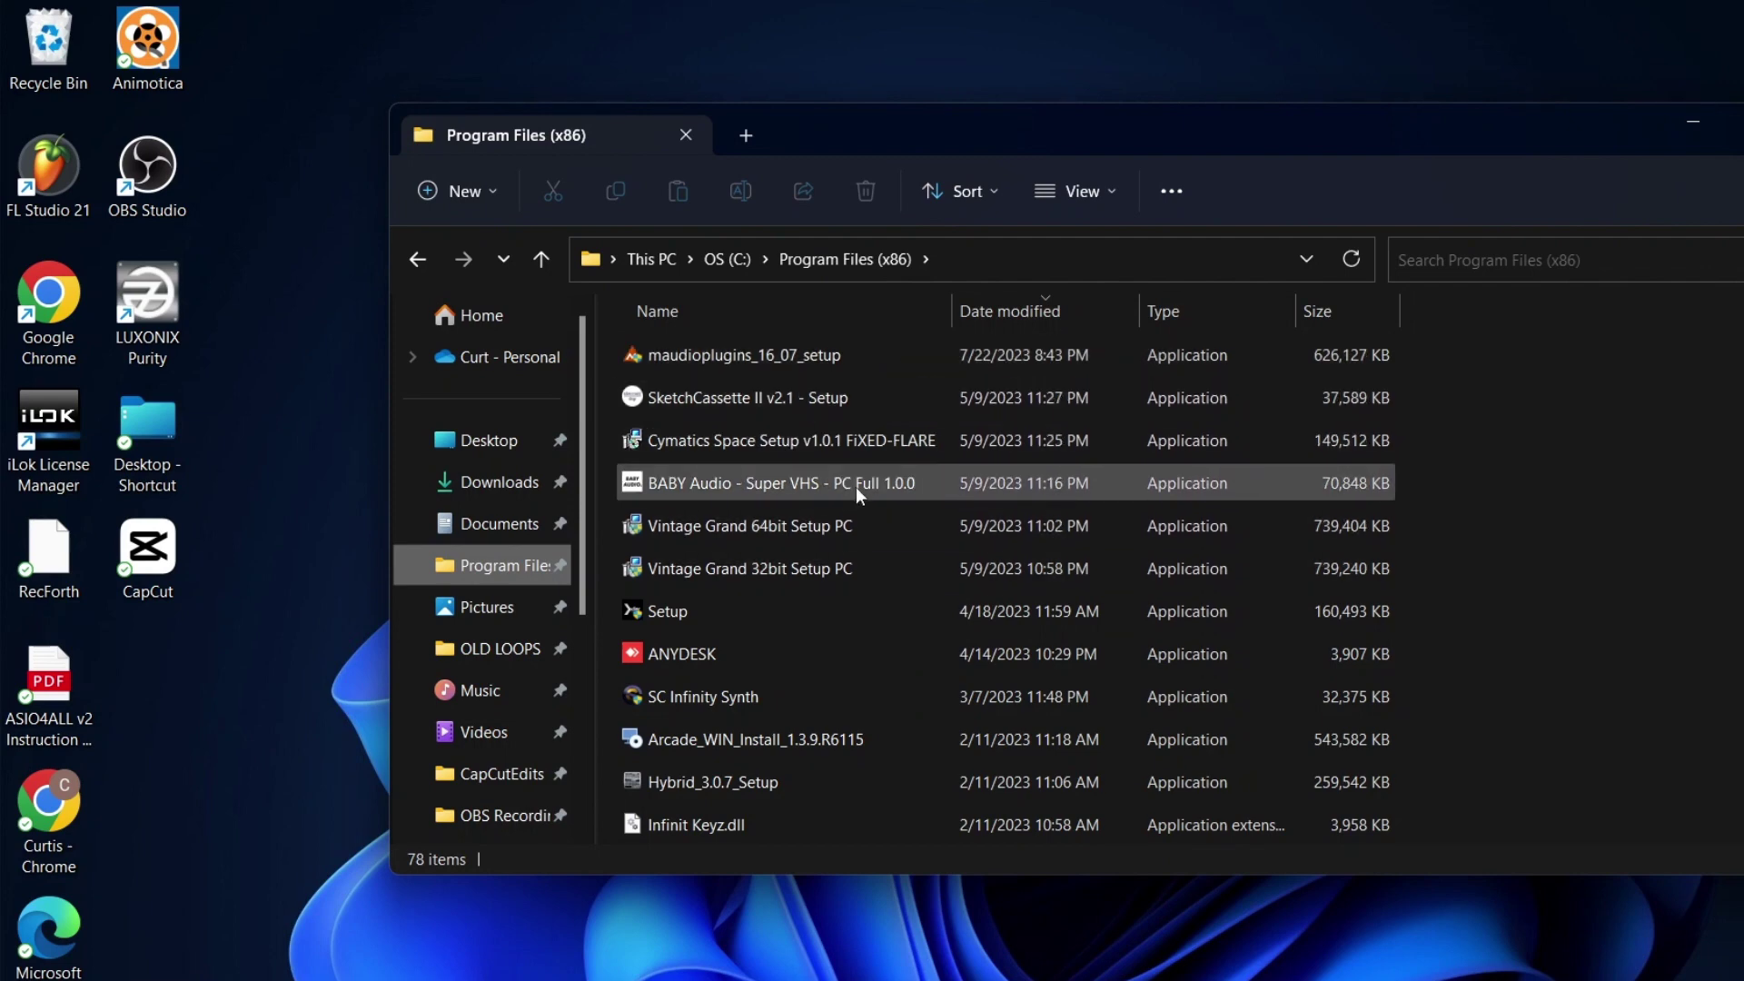
- Check the contents of the 1096_DrumBoxxSynth folder in Program Files (x86), go back and minimize the file window
scroll(856, 487, "down", 8)
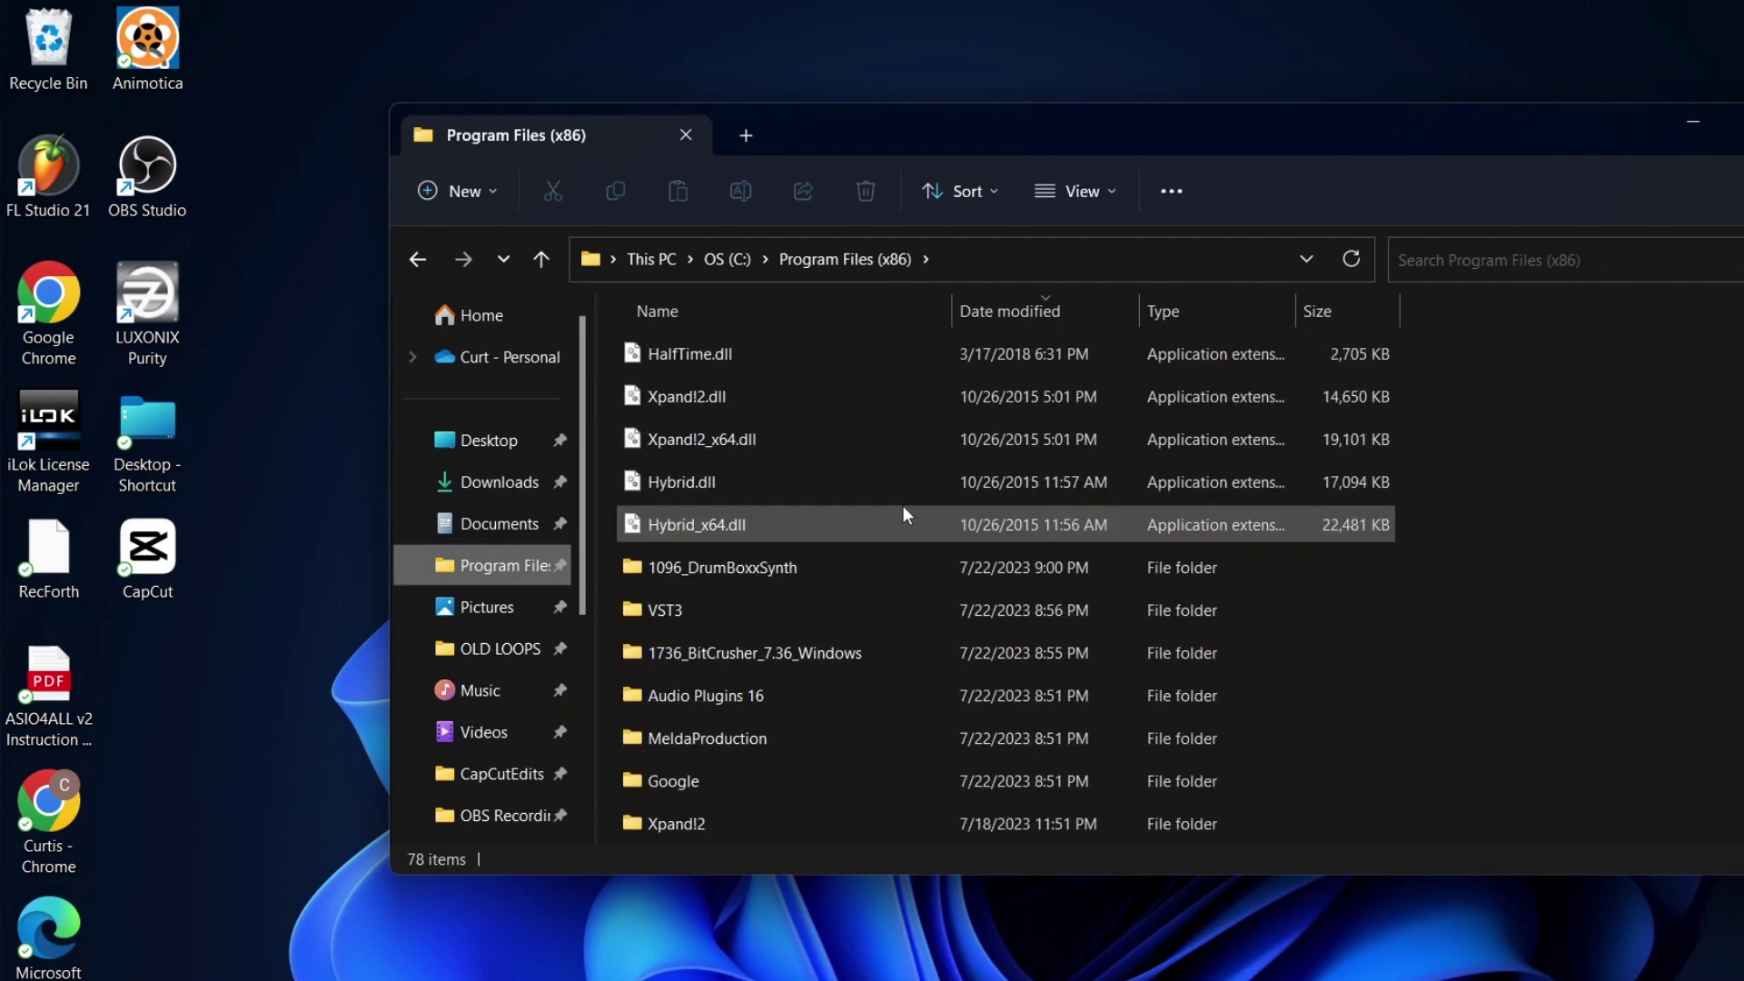
scroll(906, 515, "down", 1)
double_click(860, 443)
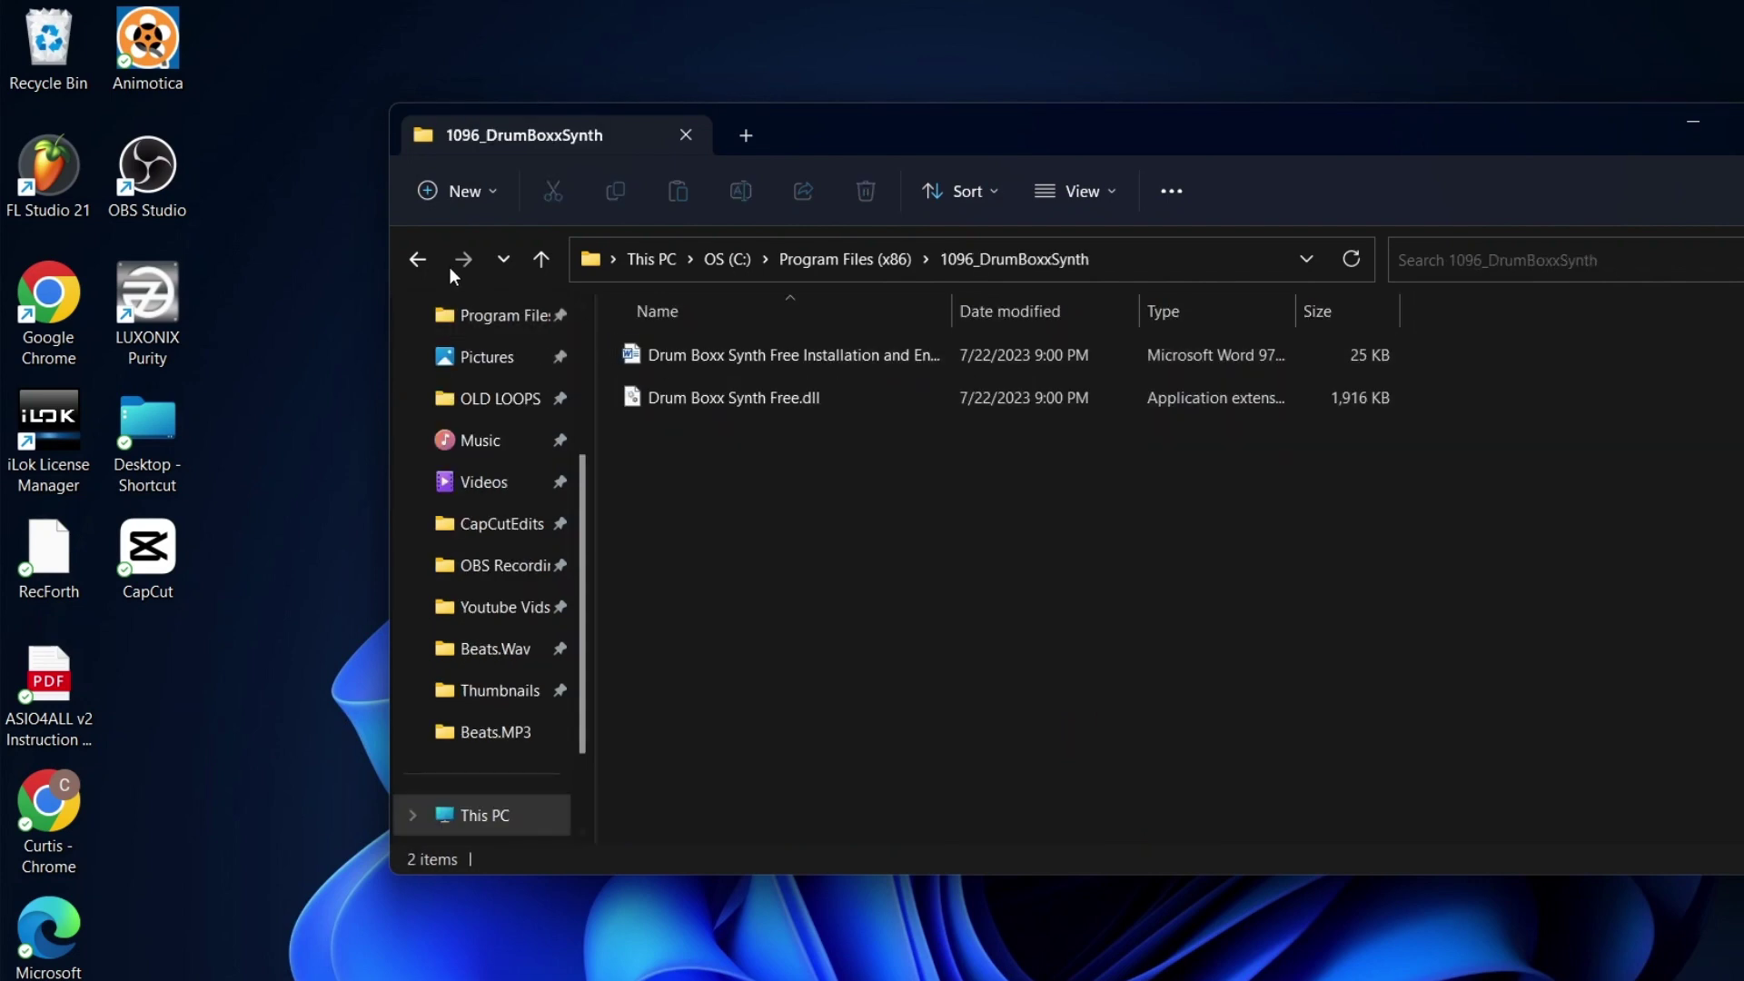
left_click(417, 259)
scroll(1680, 381, "up", 9)
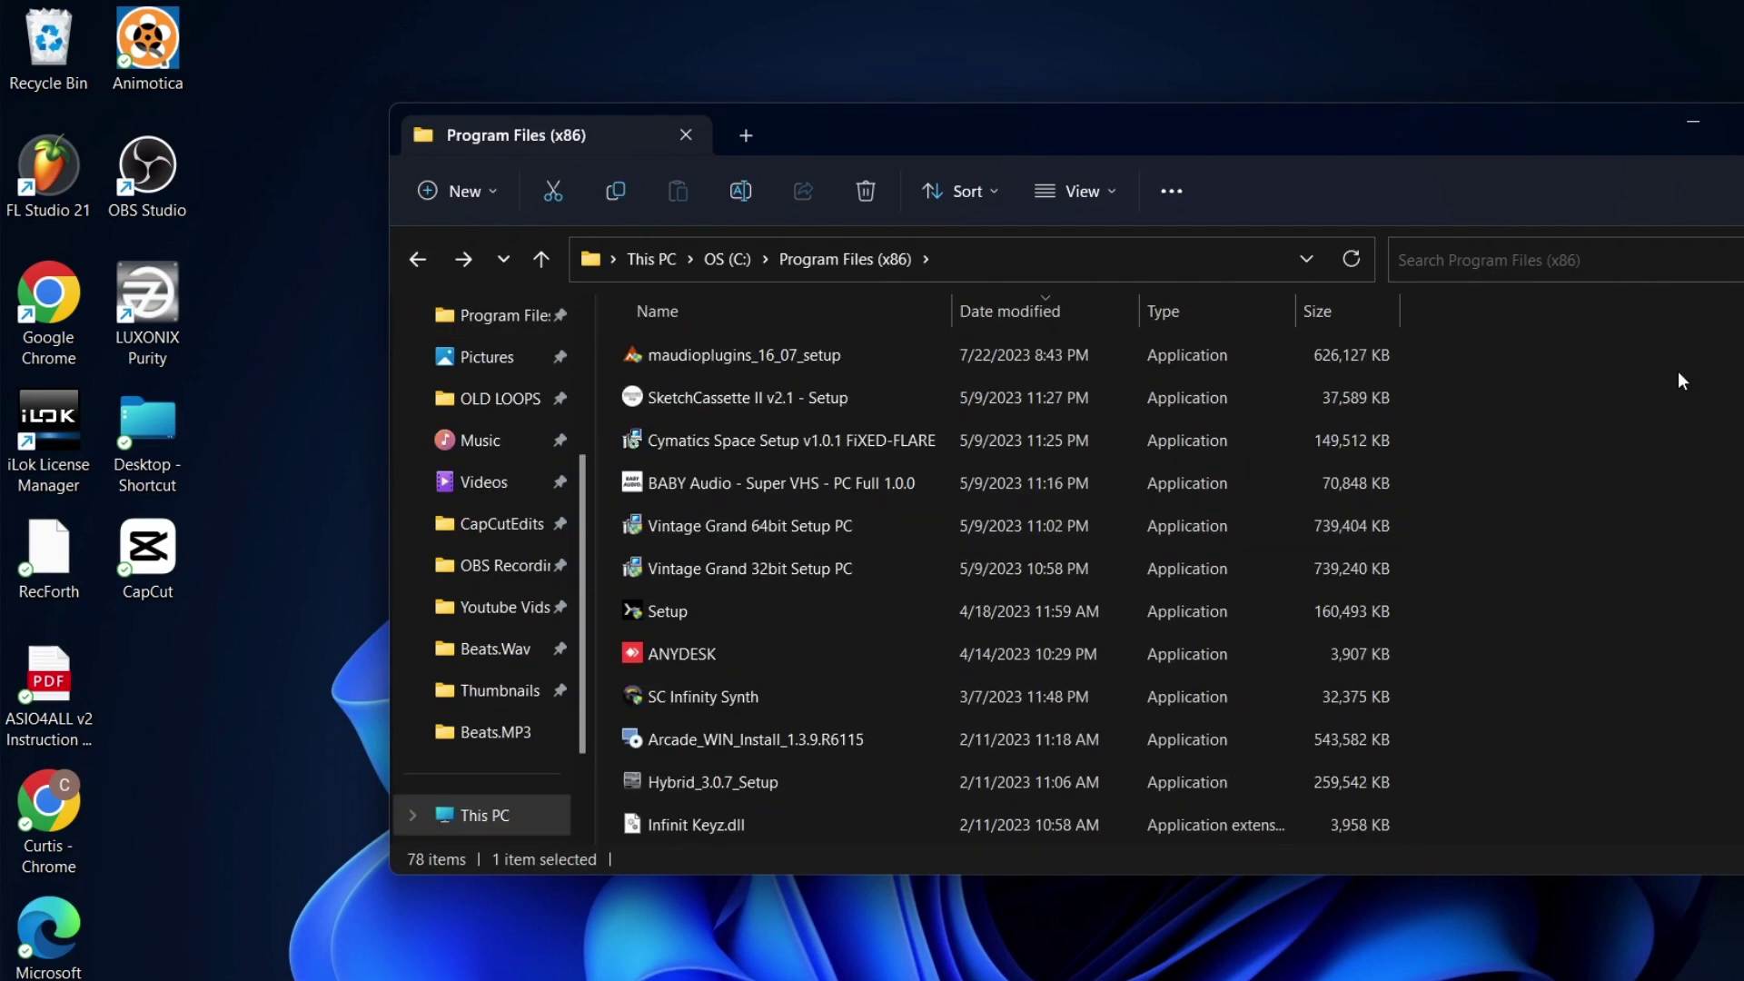
left_click(1692, 121)
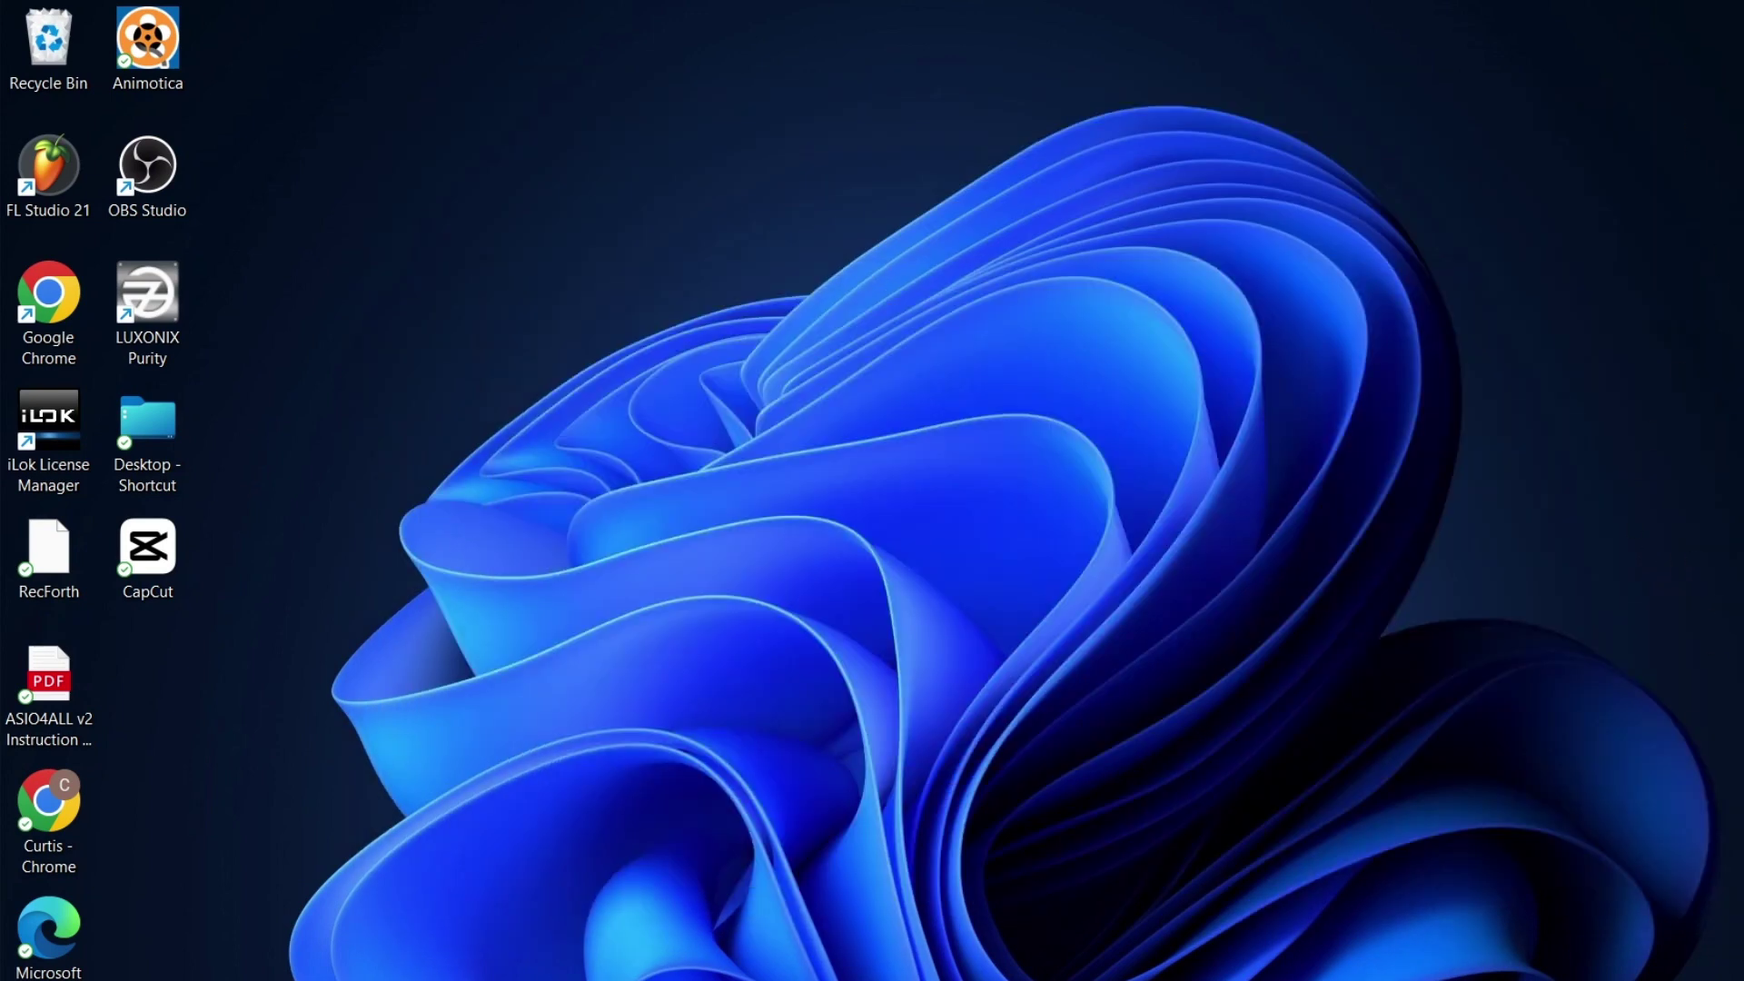
- Switch to FL Studio, open its plugin manager and scan for installed plugins
left_click(1349, 965)
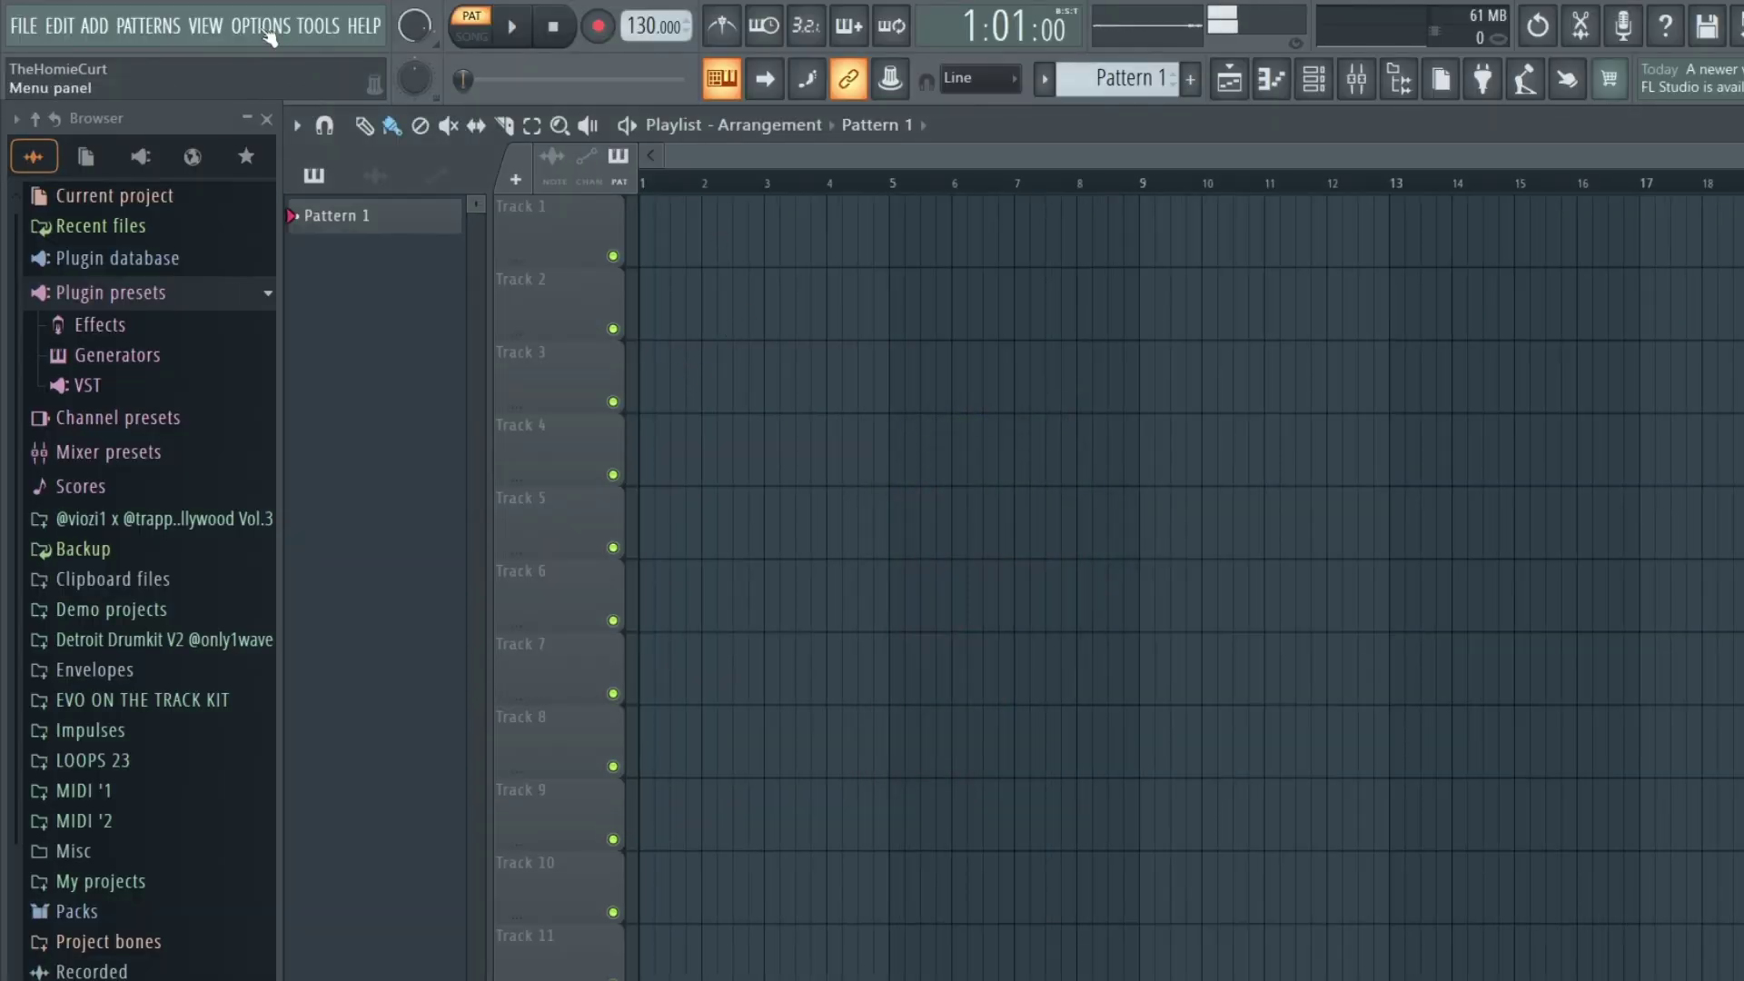
left_click(256, 28)
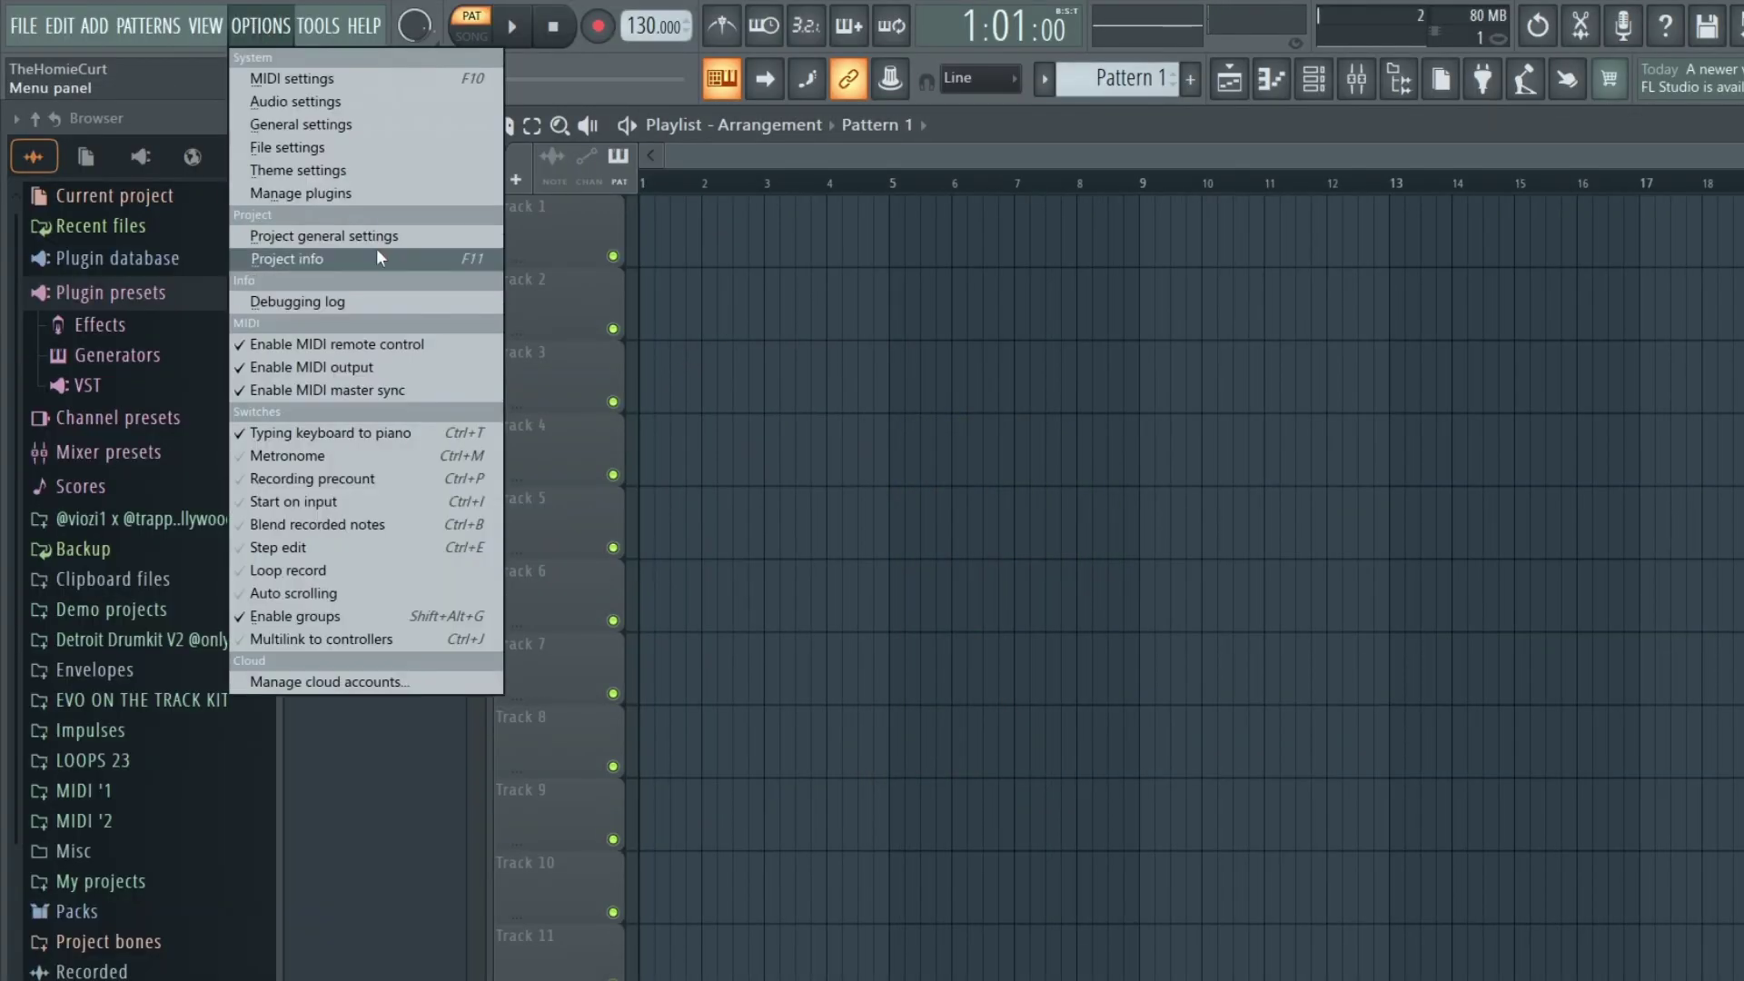
left_click(356, 193)
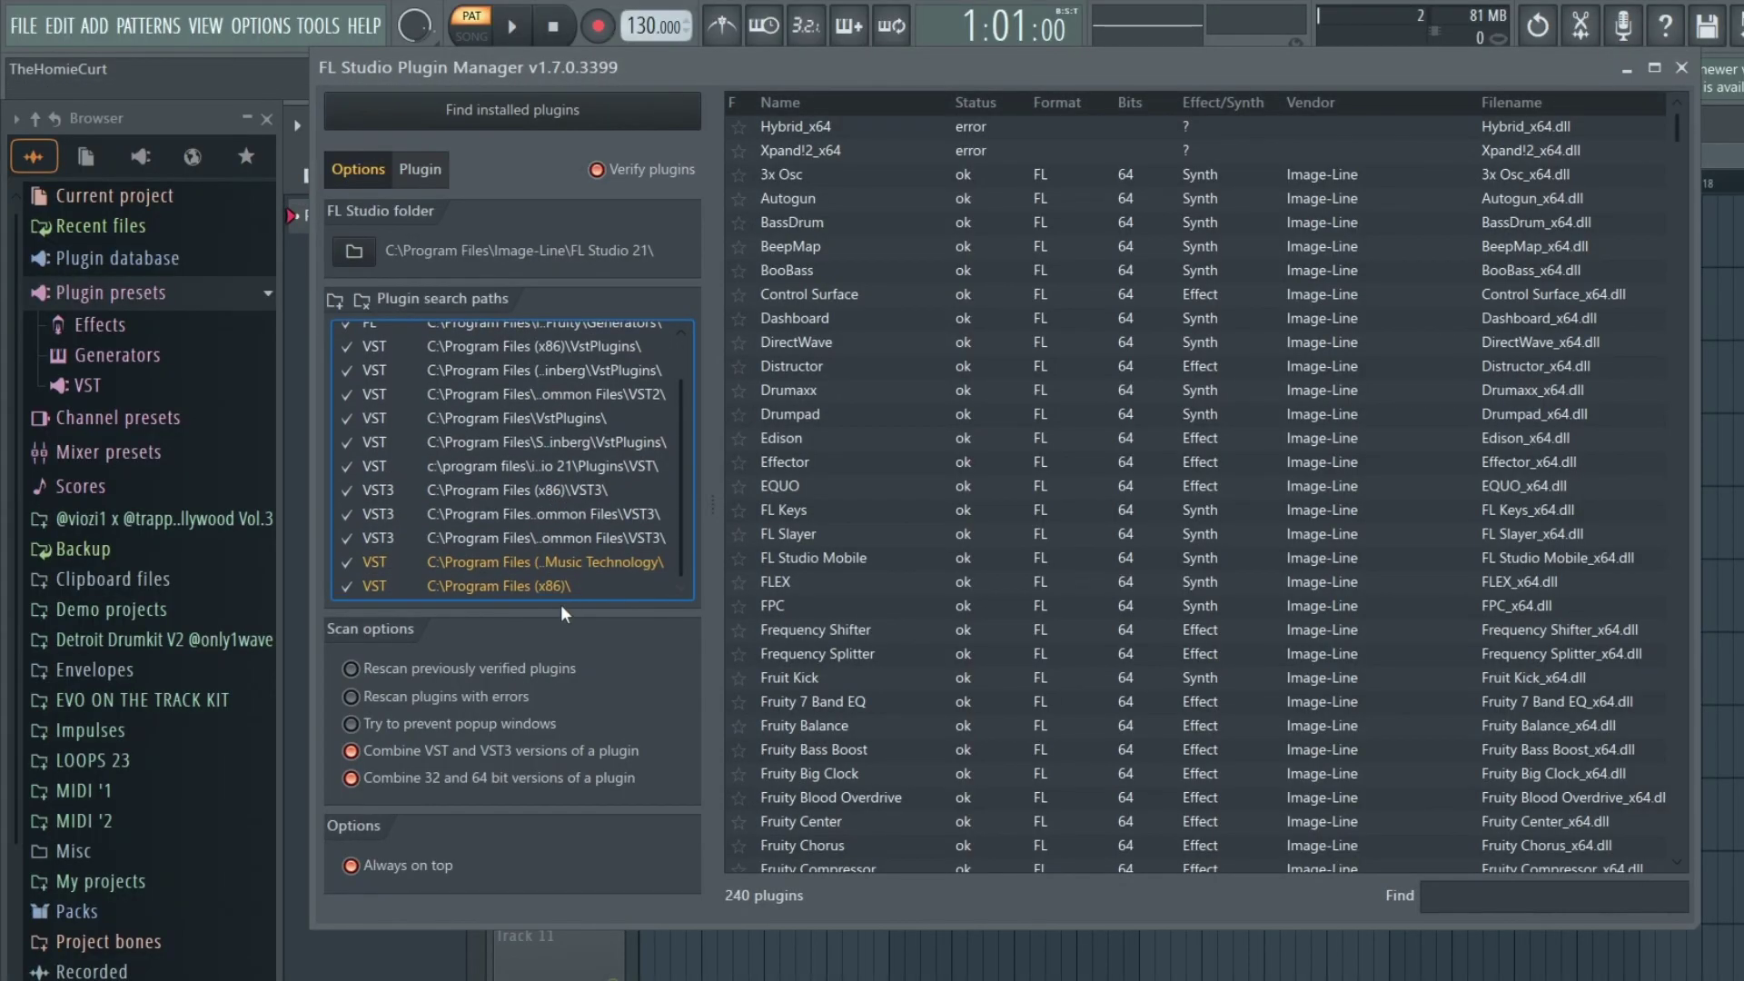
left_click(530, 117)
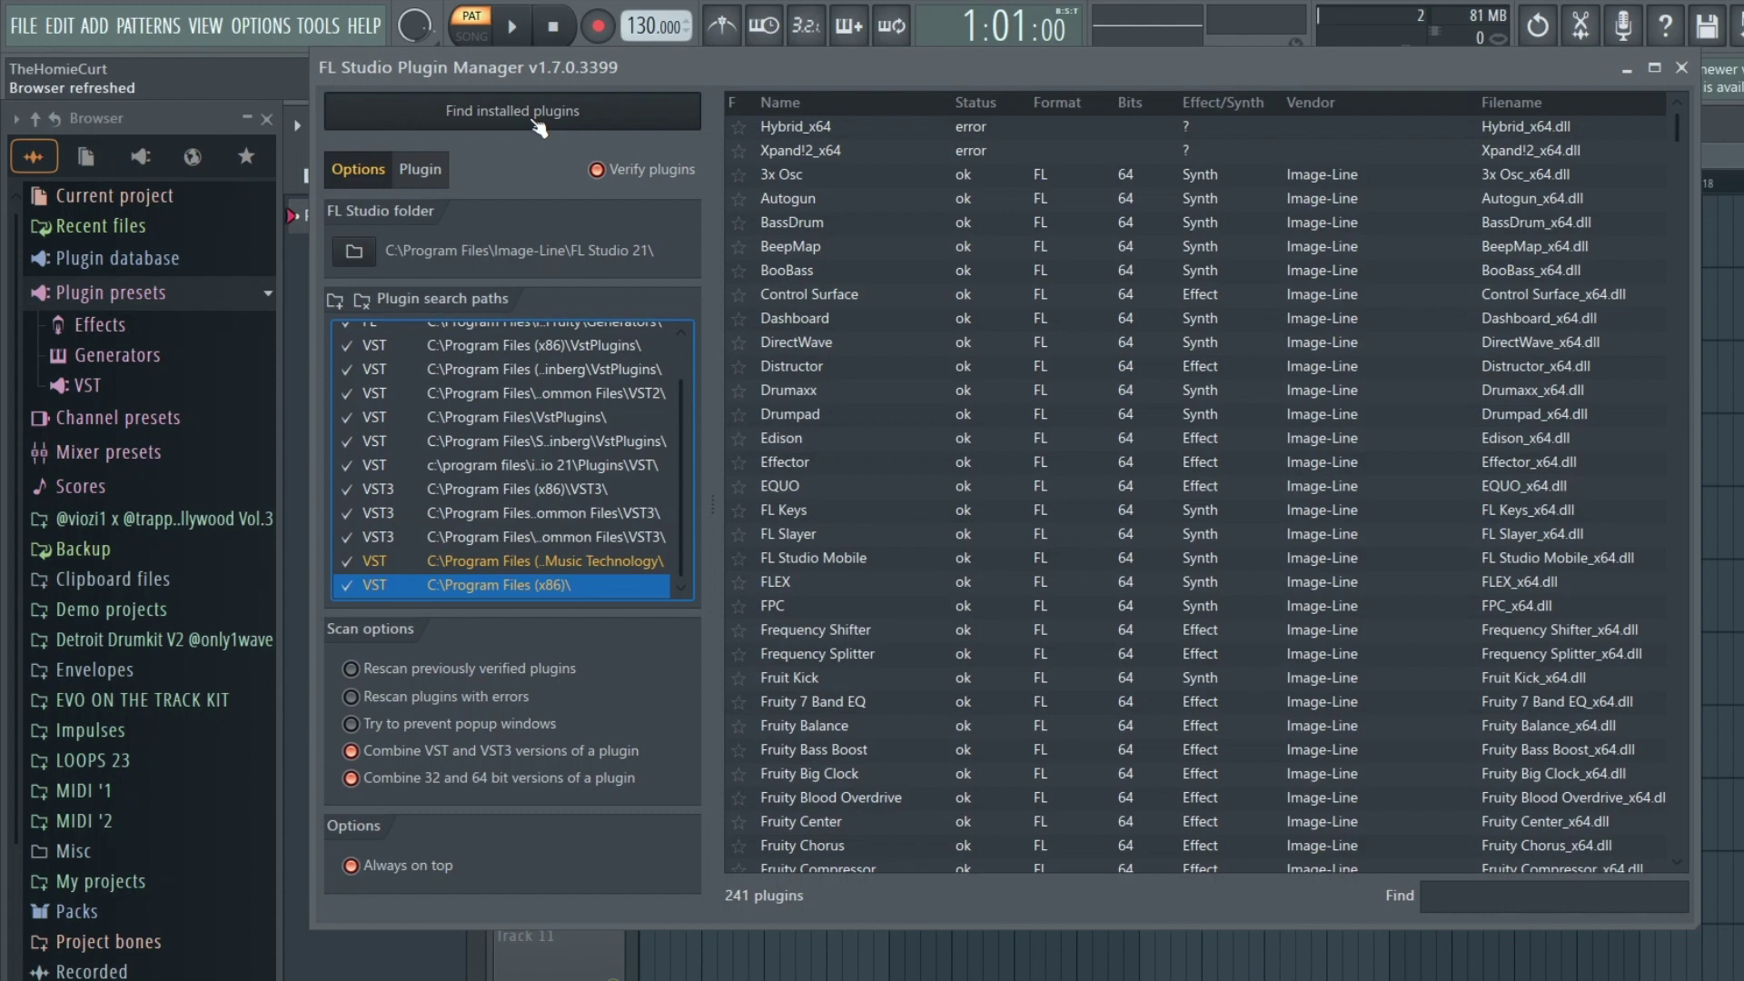
- Look through the scanned plugin list and close the plugin manager
scroll(1175, 171, "down", 20)
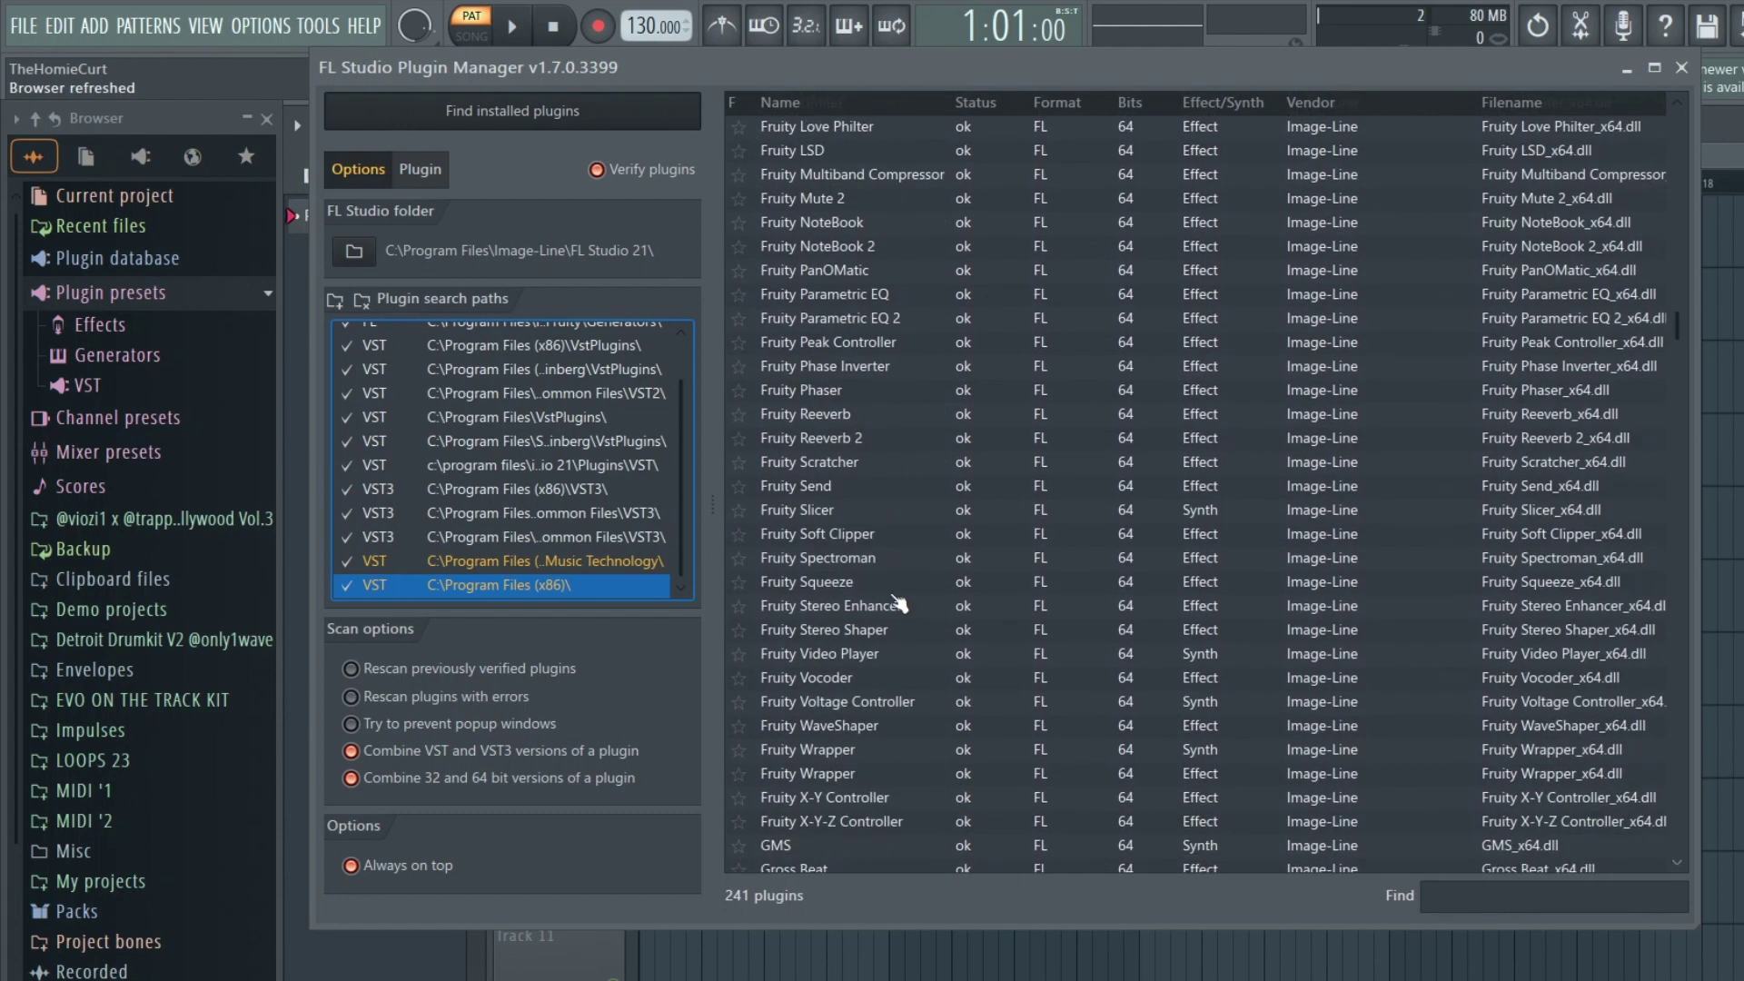
scroll(923, 597, "down", 15)
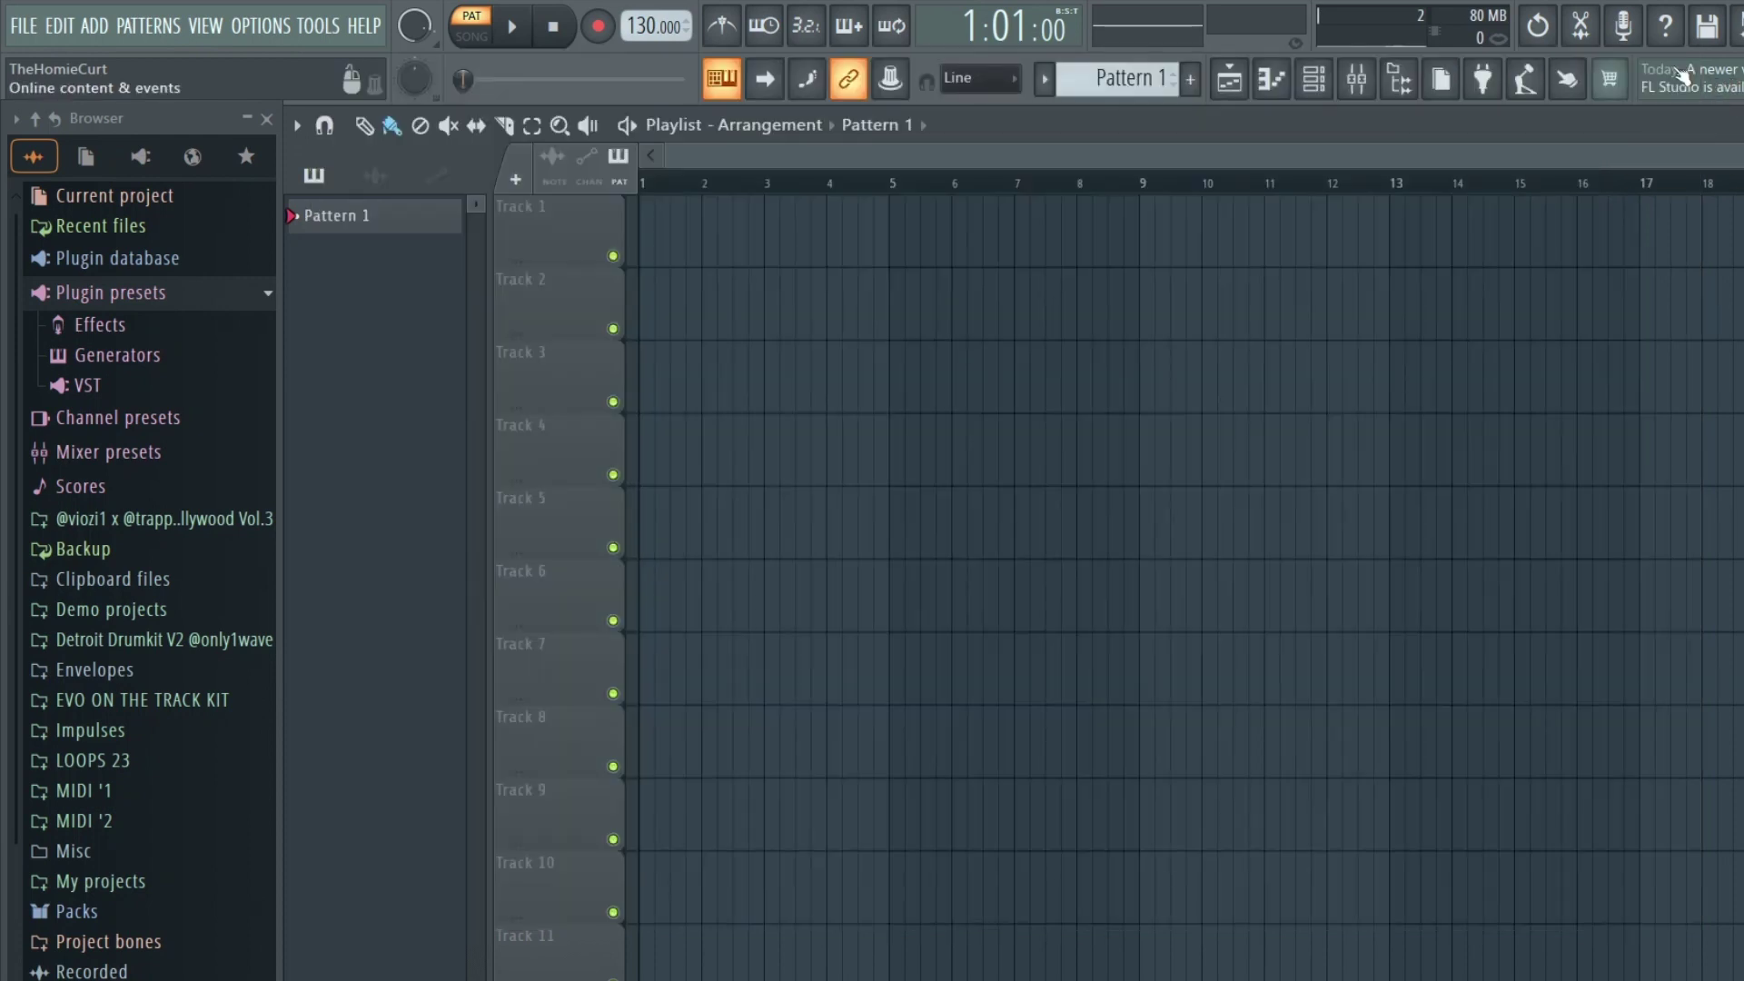
left_click(1681, 67)
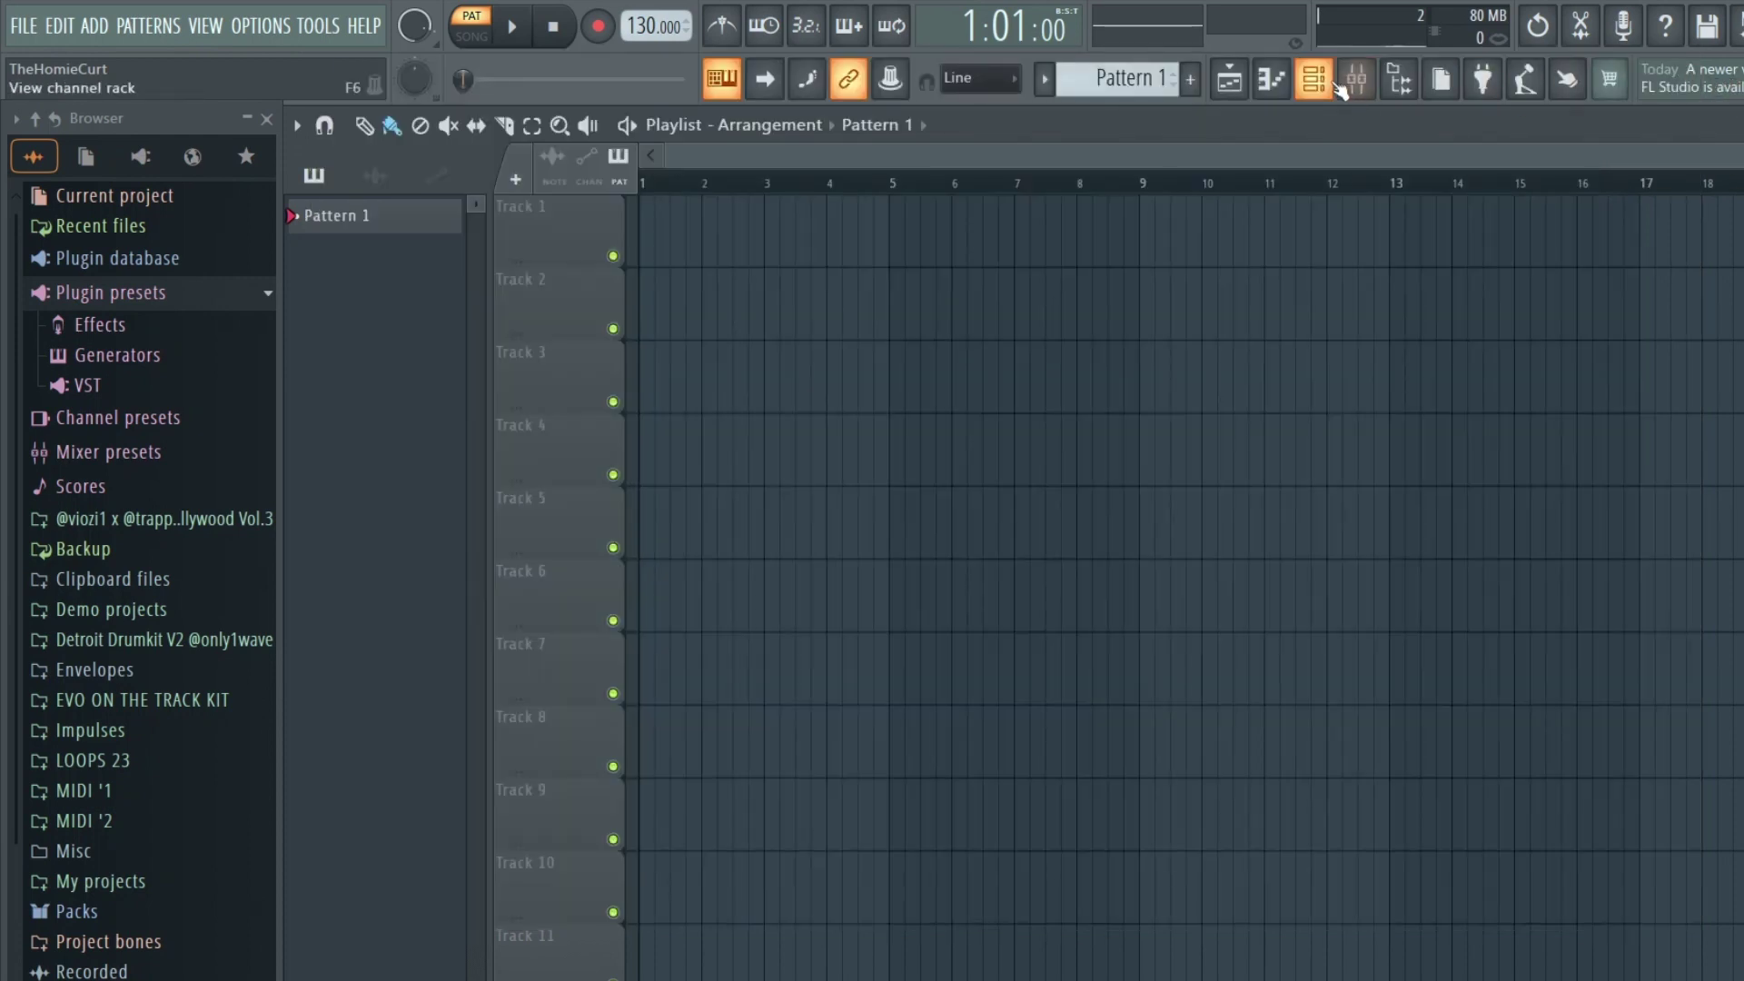
- Show the channel rack, place it lower over the playlist, and expand the Installed section of the Plugin database
left_click(1313, 79)
left_click_drag(1001, 200, 981, 396)
left_click(227, 261)
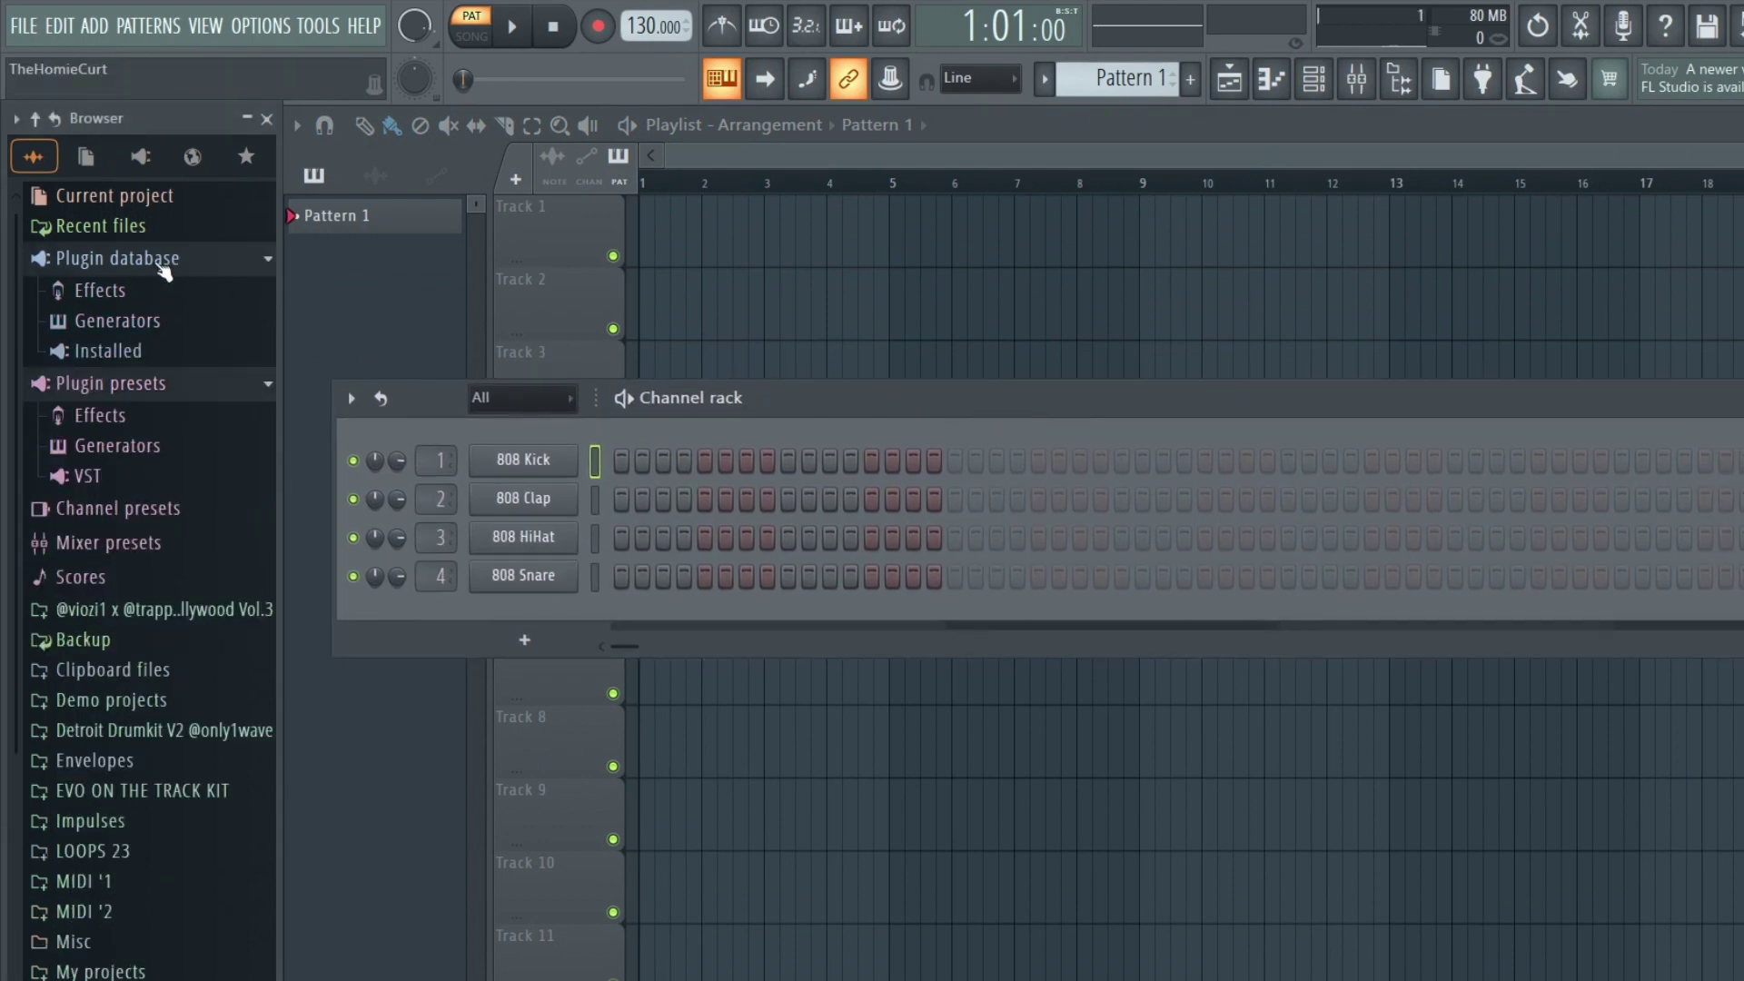
left_click(116, 322)
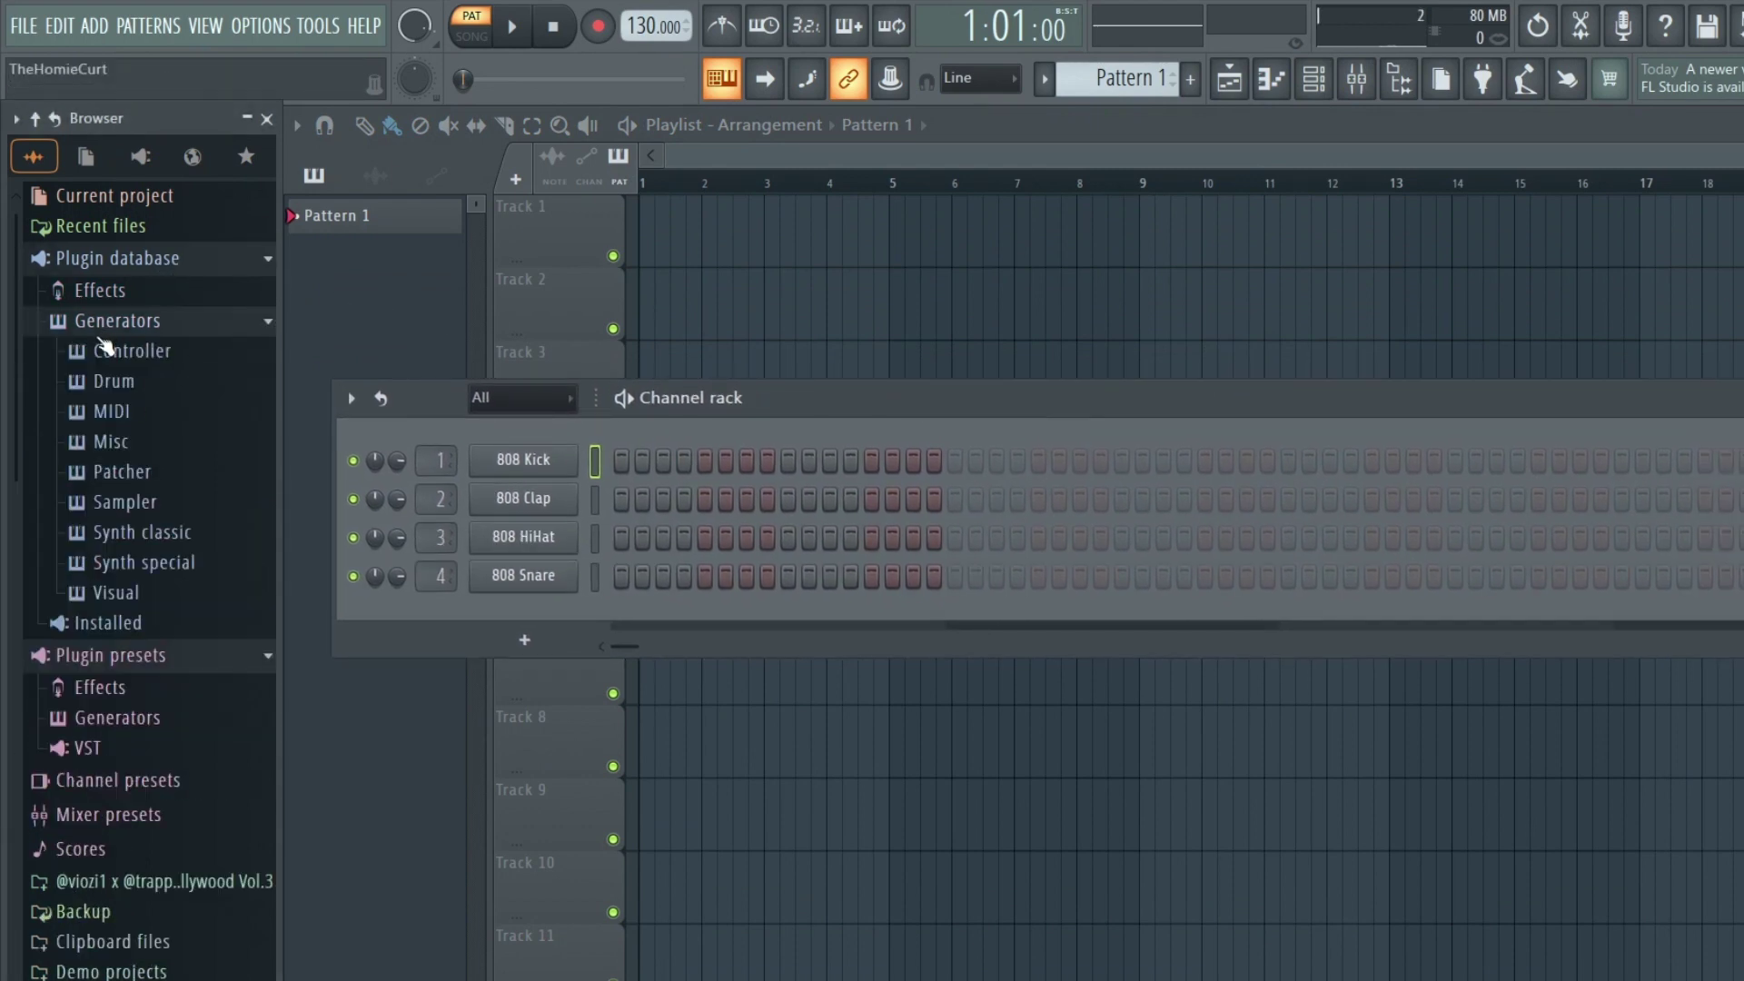
left_click(118, 322)
left_click(122, 351)
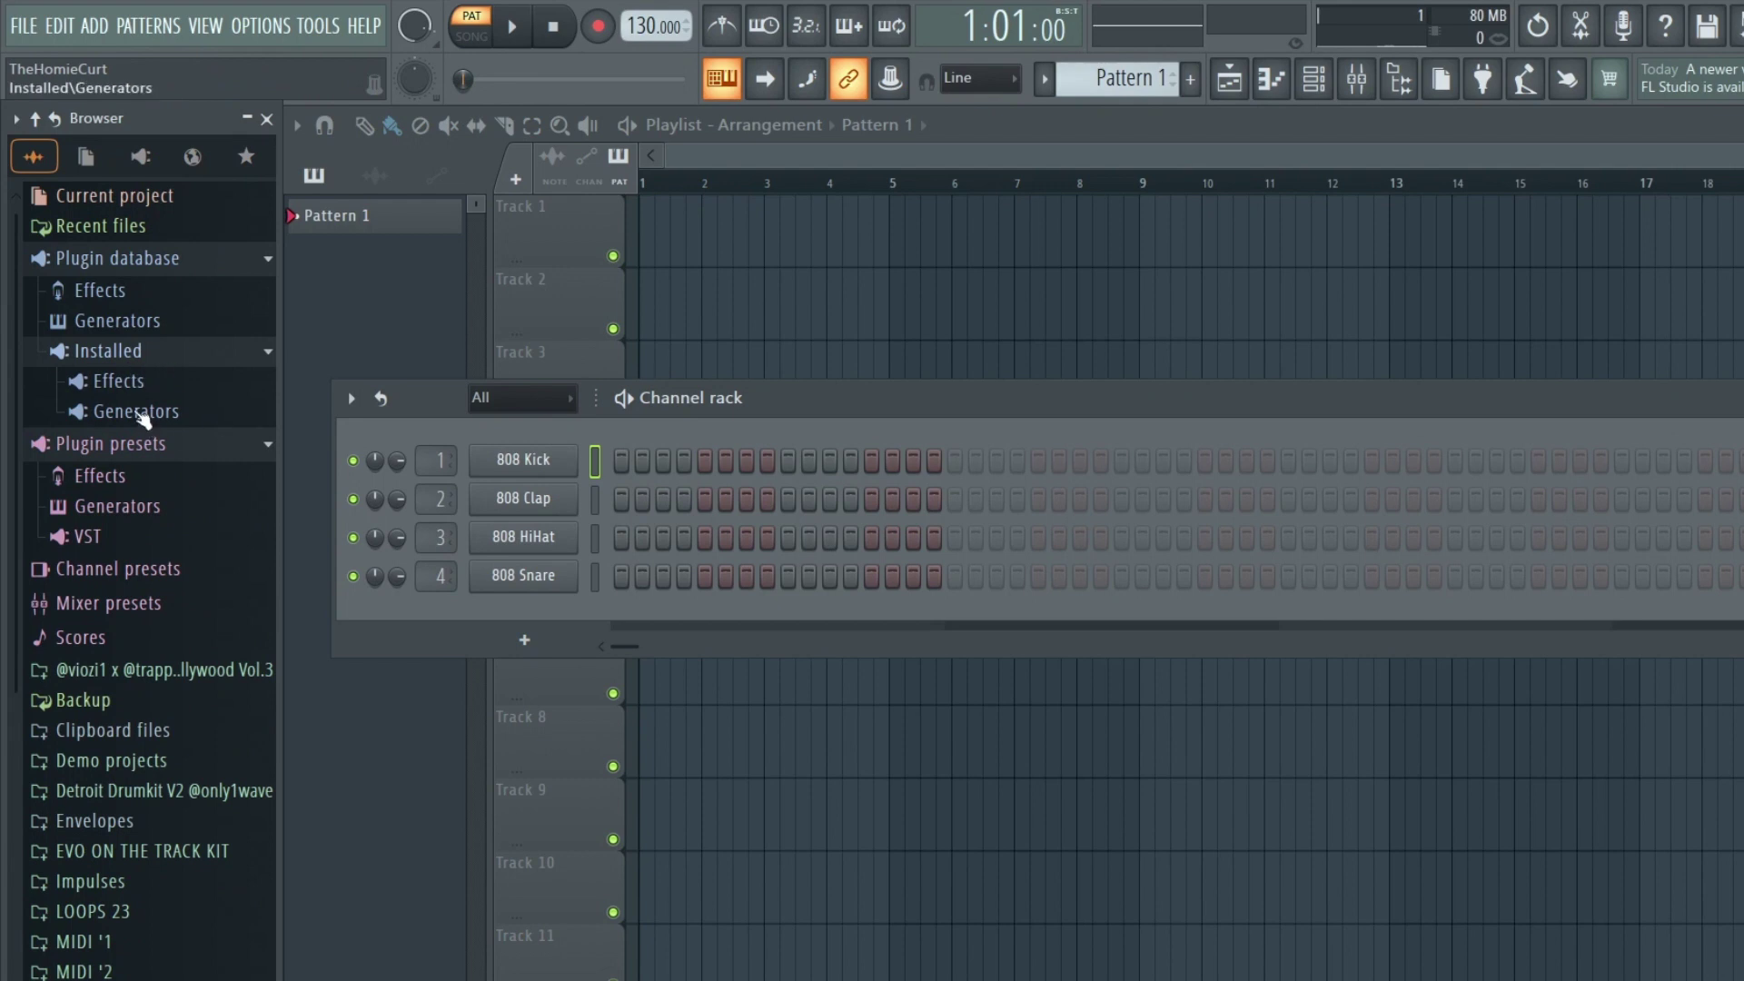
- Expand the installed Generators and check the VST and New categories for Drum Boxx Synth Free
left_click(138, 413)
left_click(125, 504)
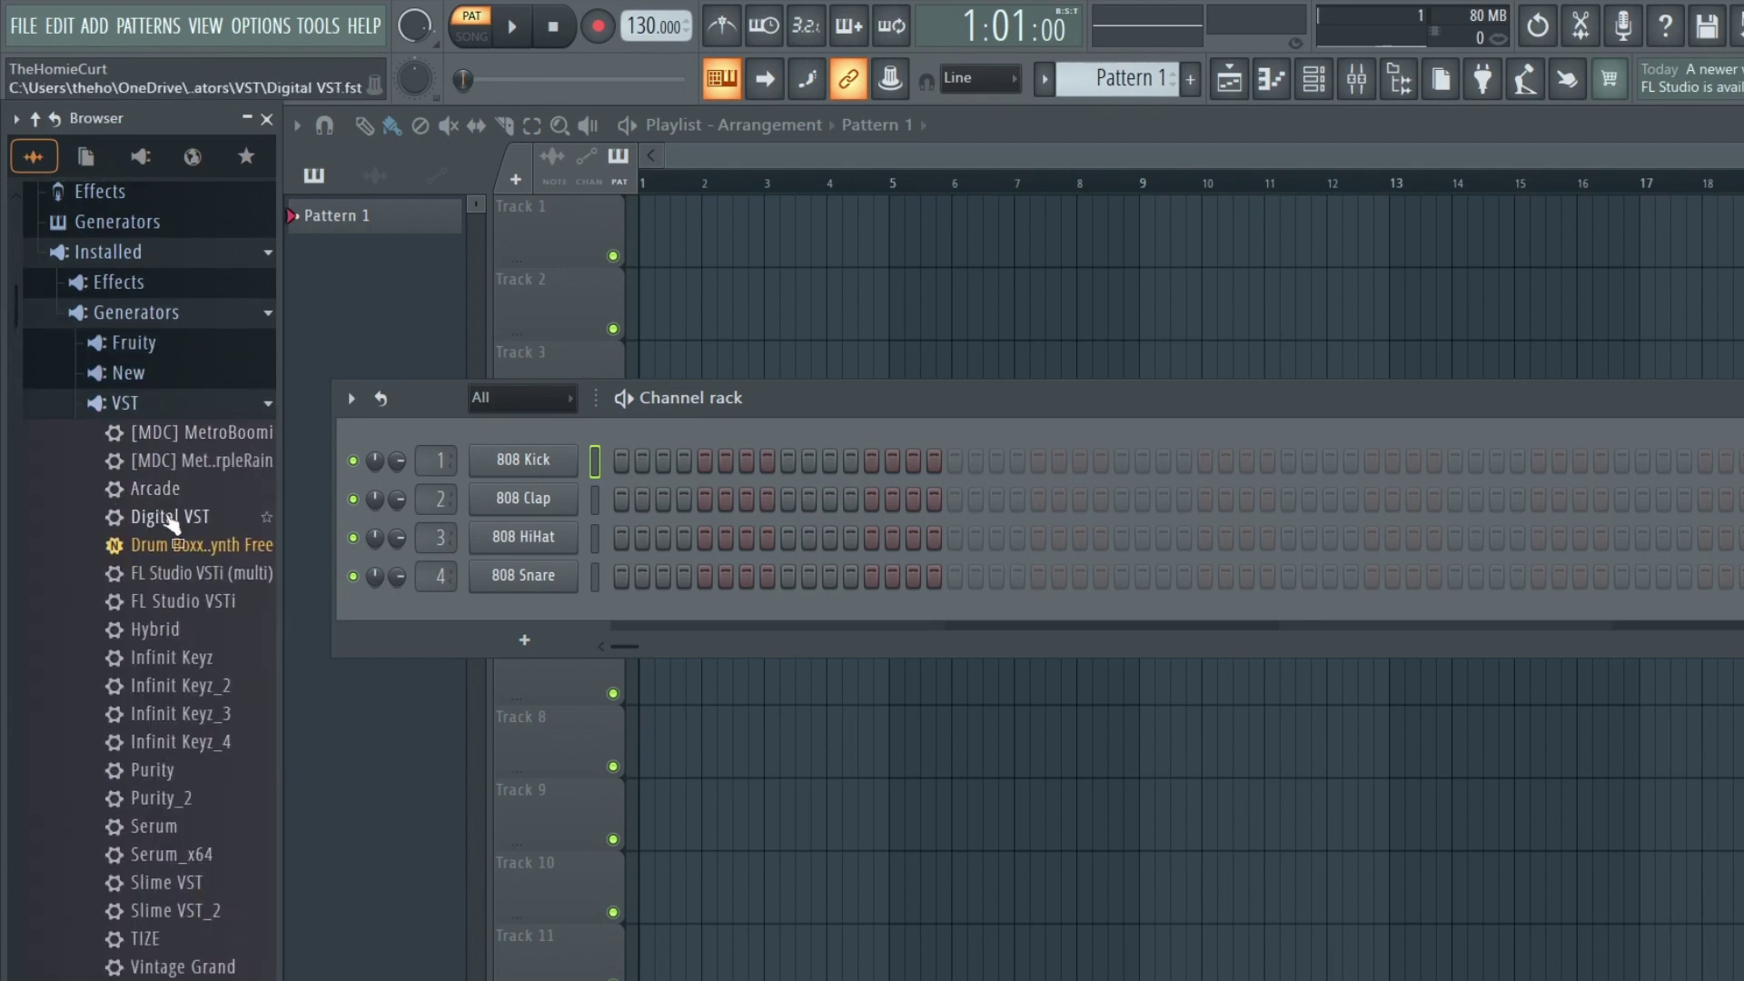
left_click(131, 407)
left_click(129, 374)
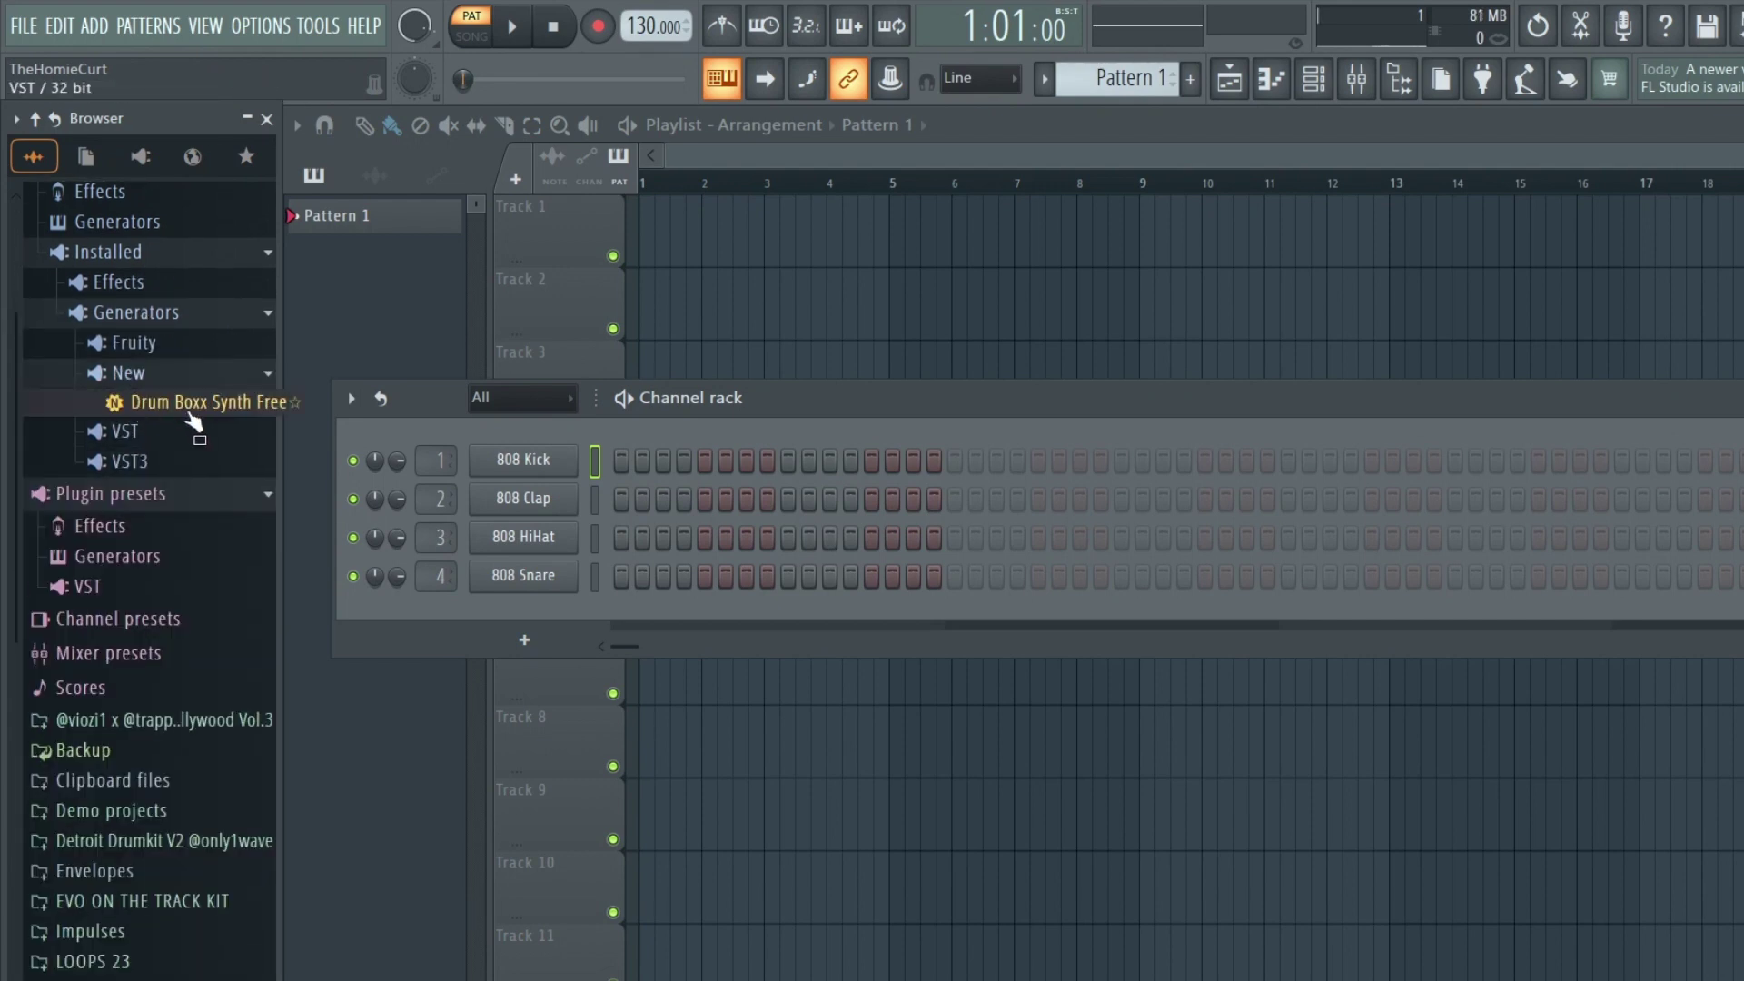
left_click_drag(177, 405, 182, 414)
left_click_drag(182, 414, 132, 428)
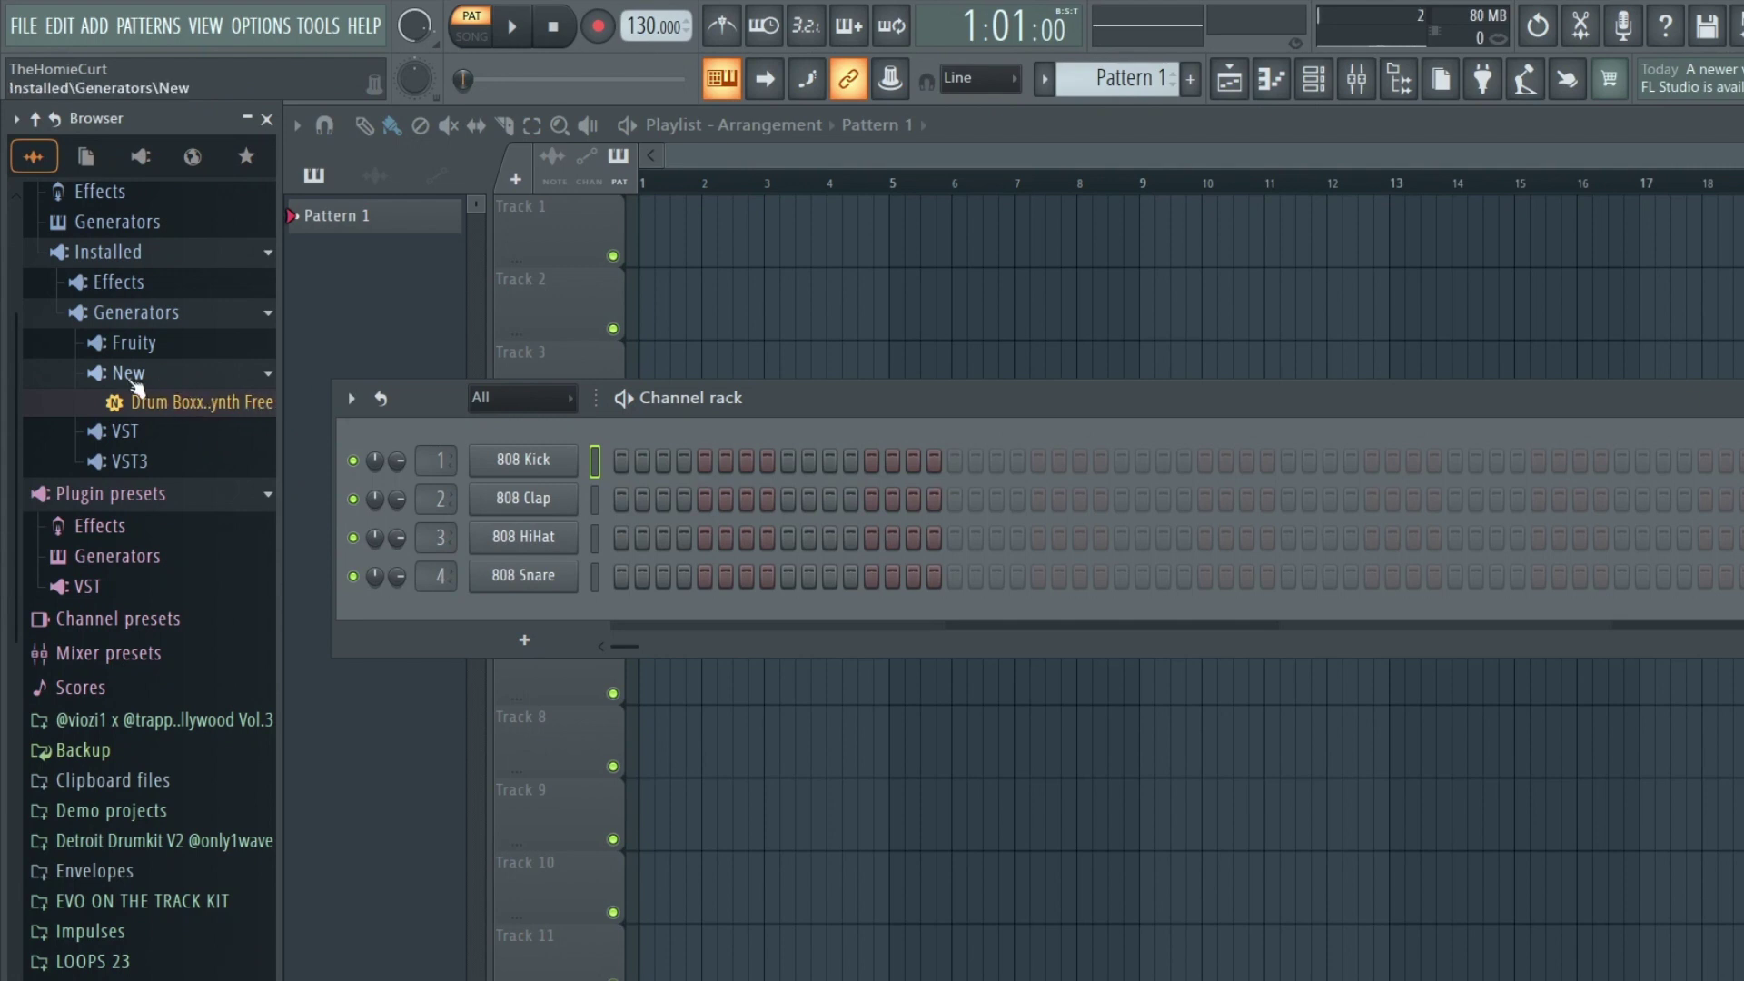
- Load Drum Boxx Synth Free from the installed VST generators onto the 808 Snare channel and play the notes C5 and D5
left_click(128, 402)
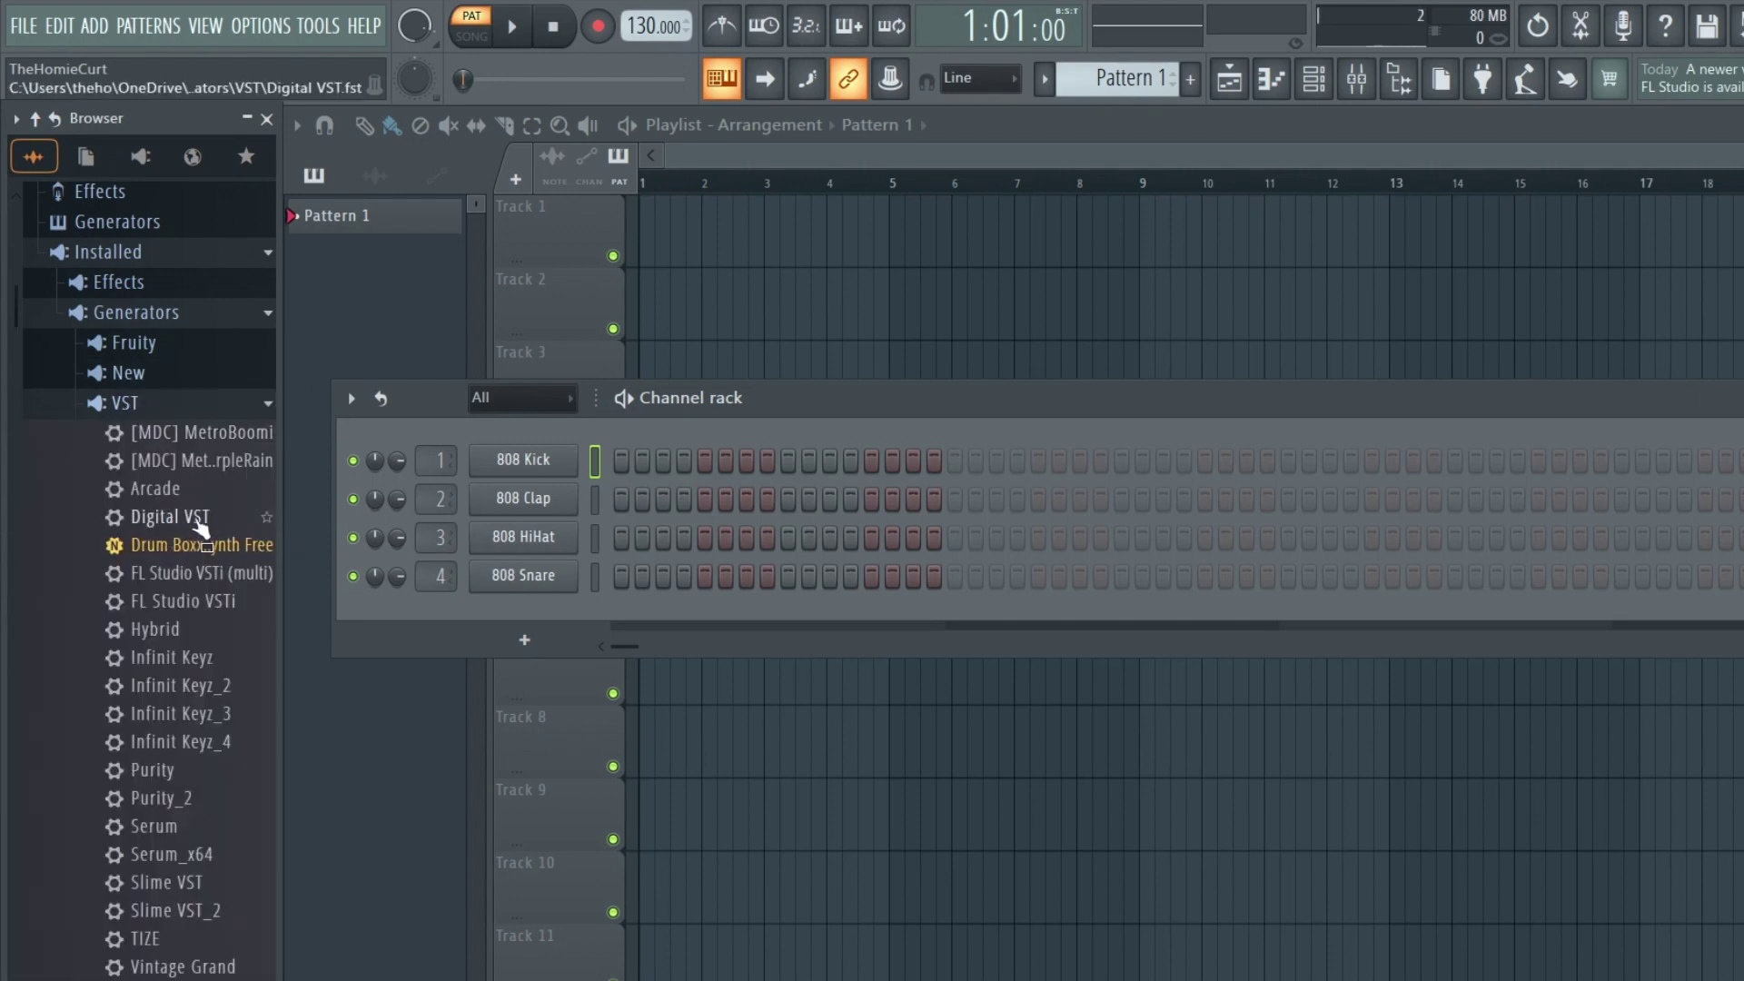
scroll(177, 472, "down", 3)
left_click_drag(201, 375, 515, 580)
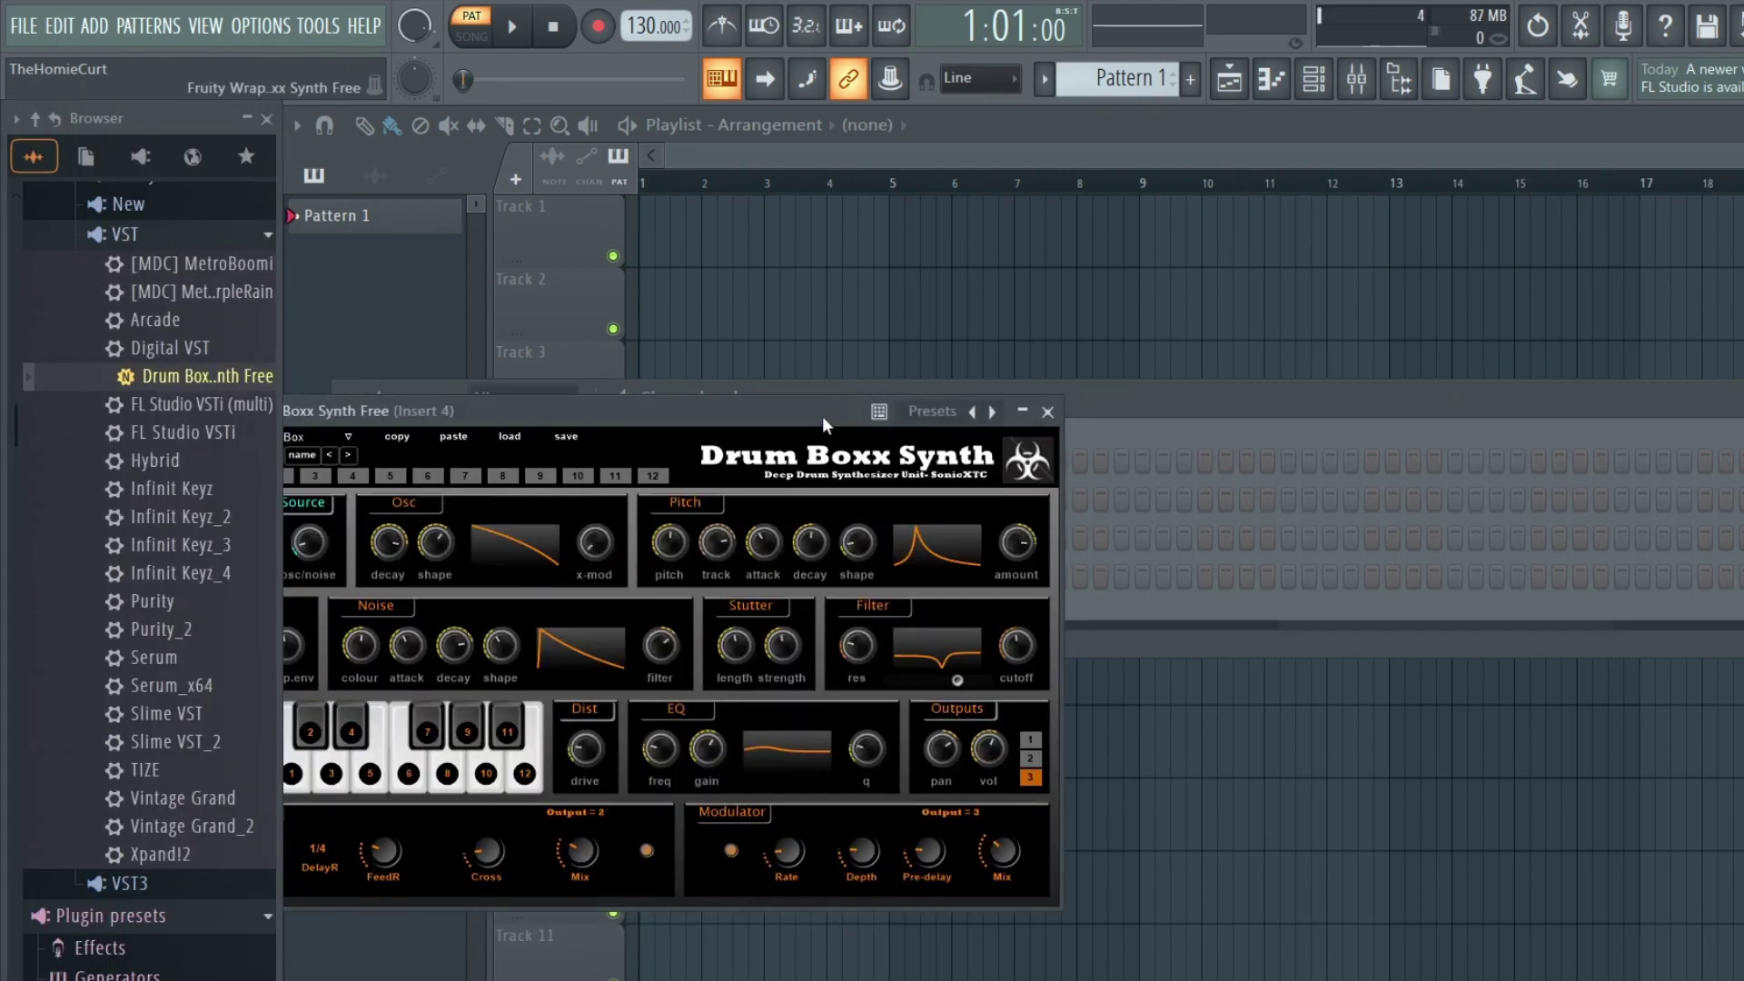
key("z")
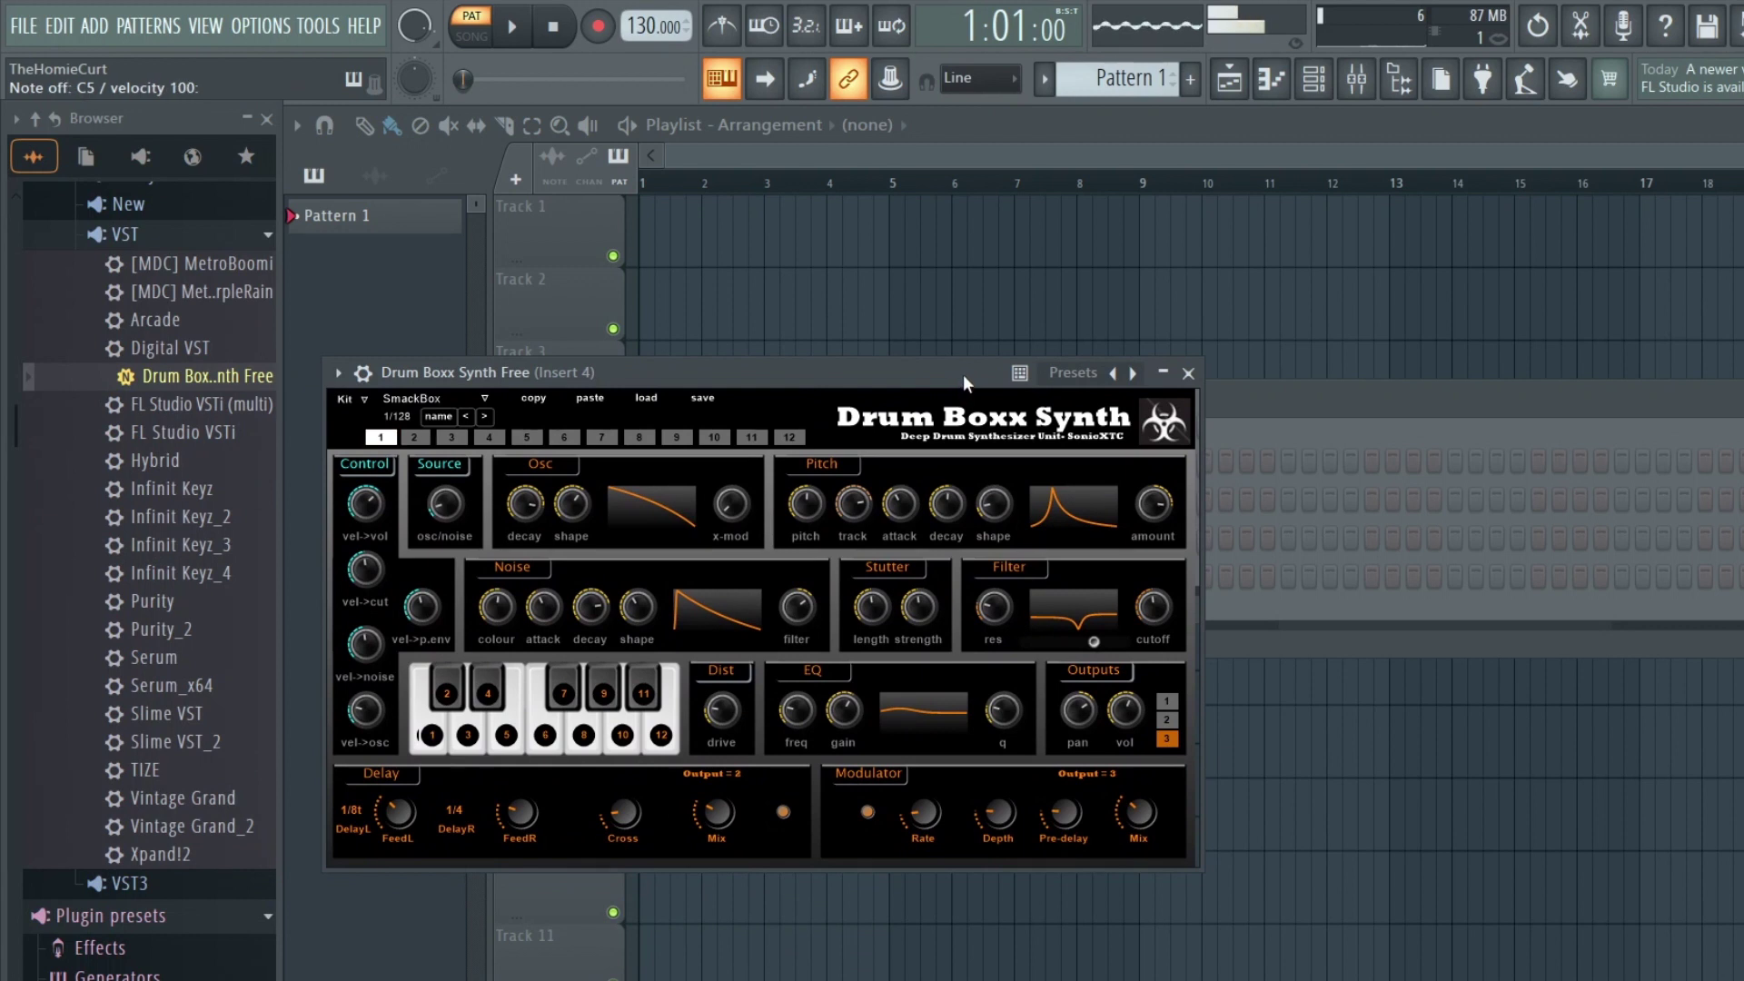
key("x")
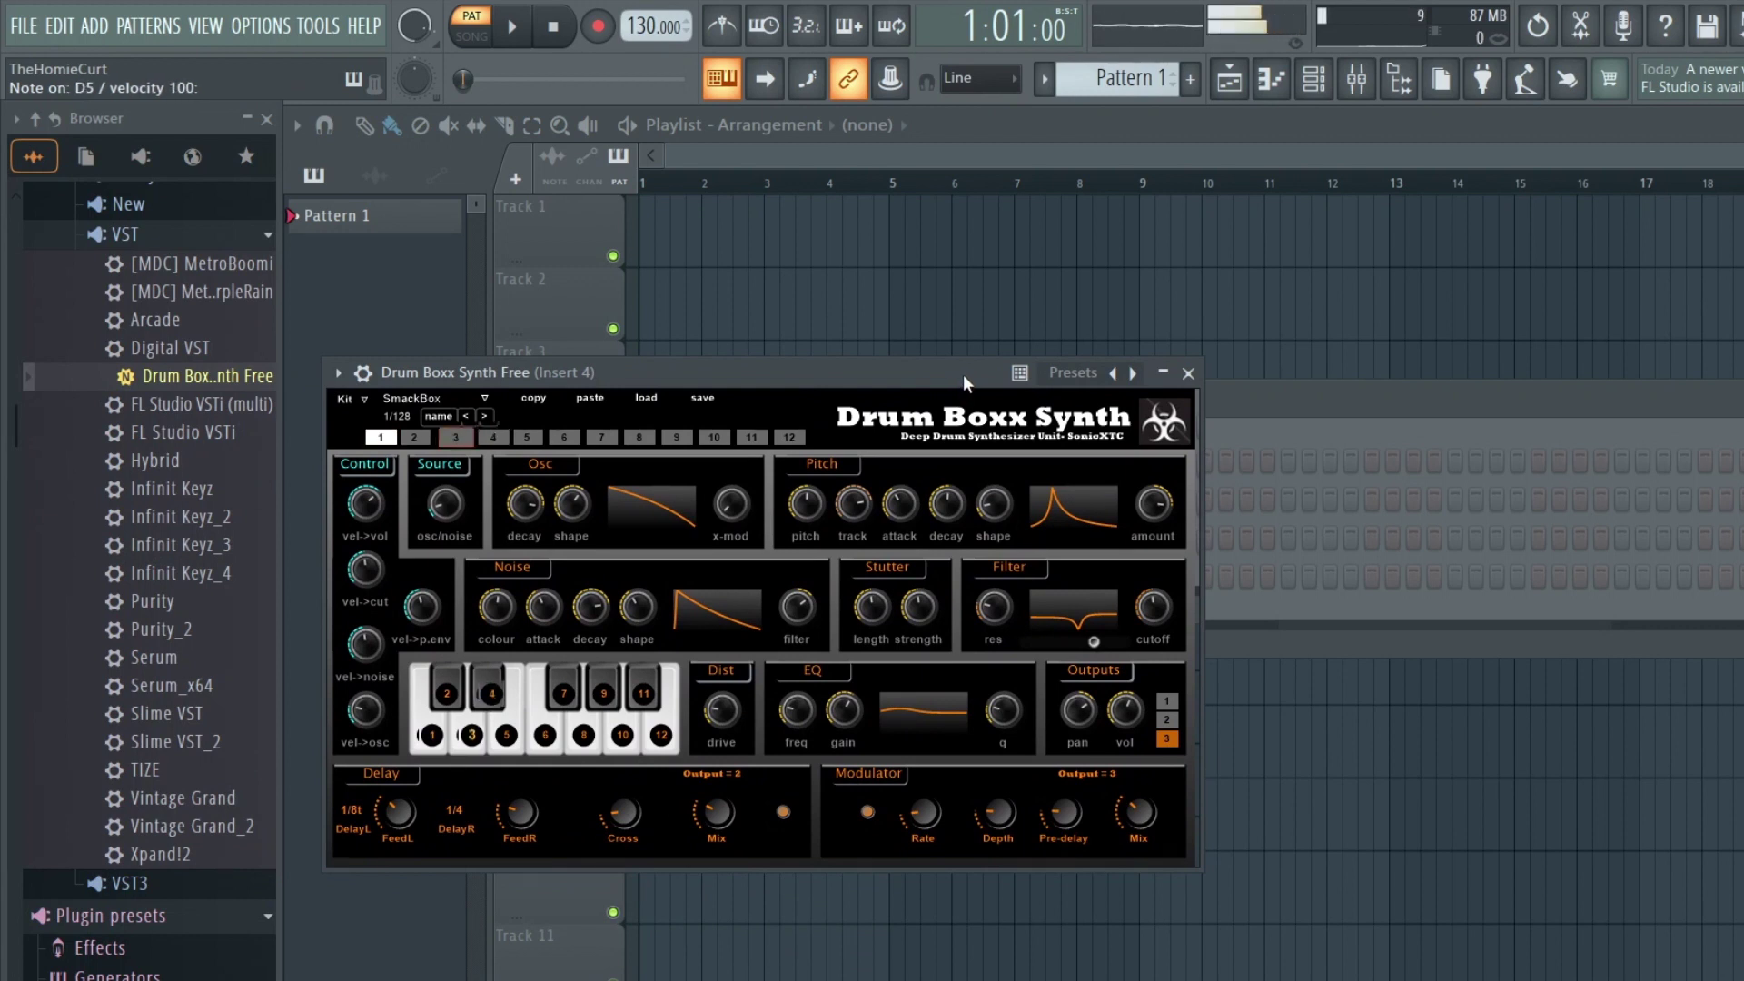